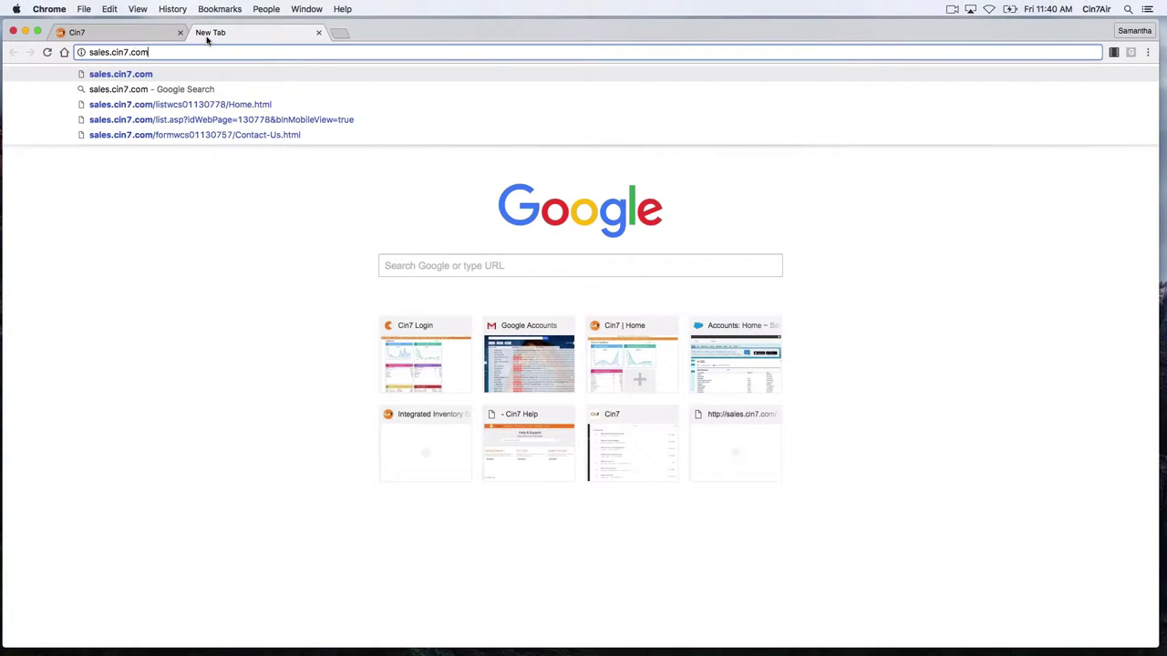
Step: Load and browse the sales.cin7.com demo store, then go back to the Domains list showing sales.datum.tv
key("Return")
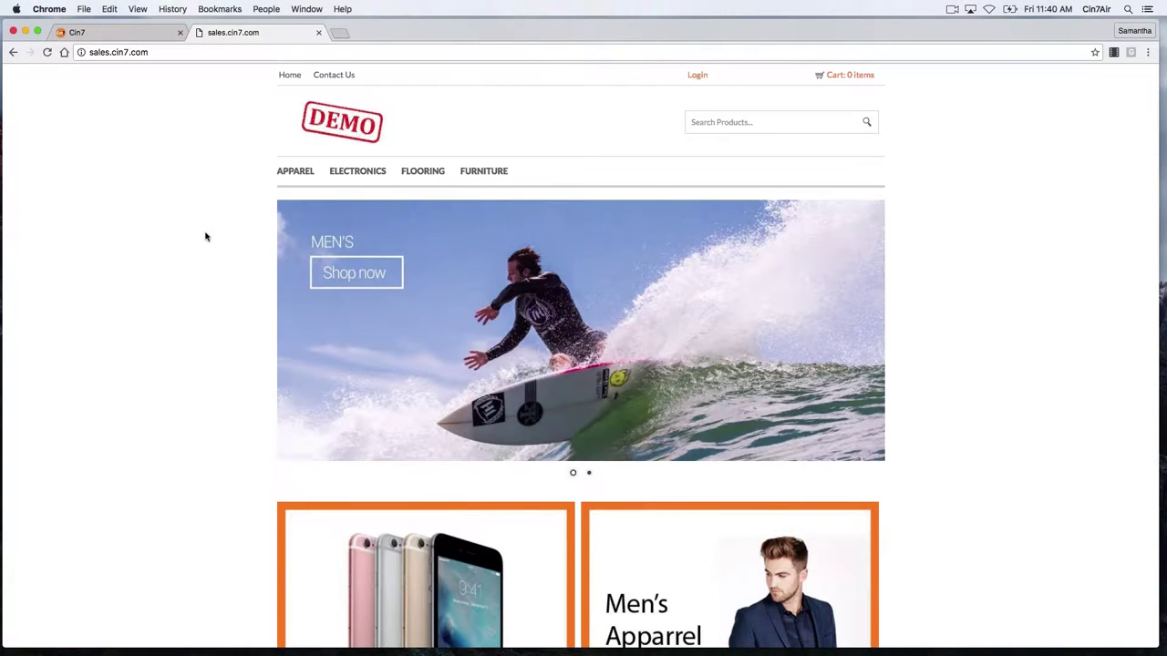
scroll(206, 237, "down", 5)
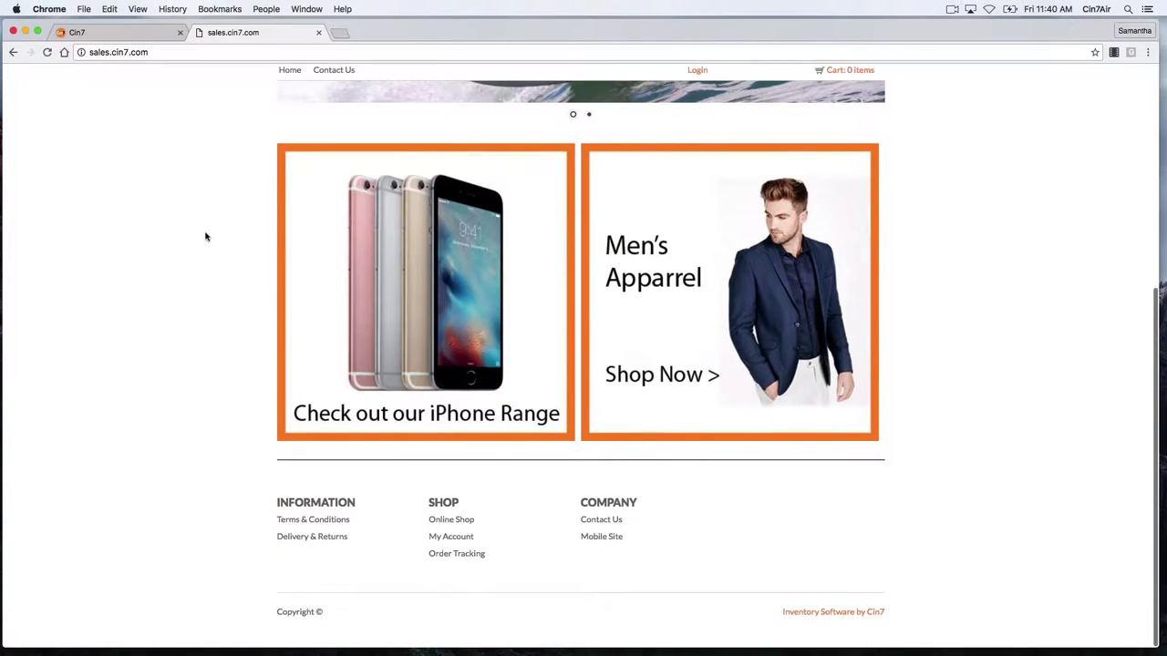
scroll(205, 237, "up", 5)
left_click(77, 32)
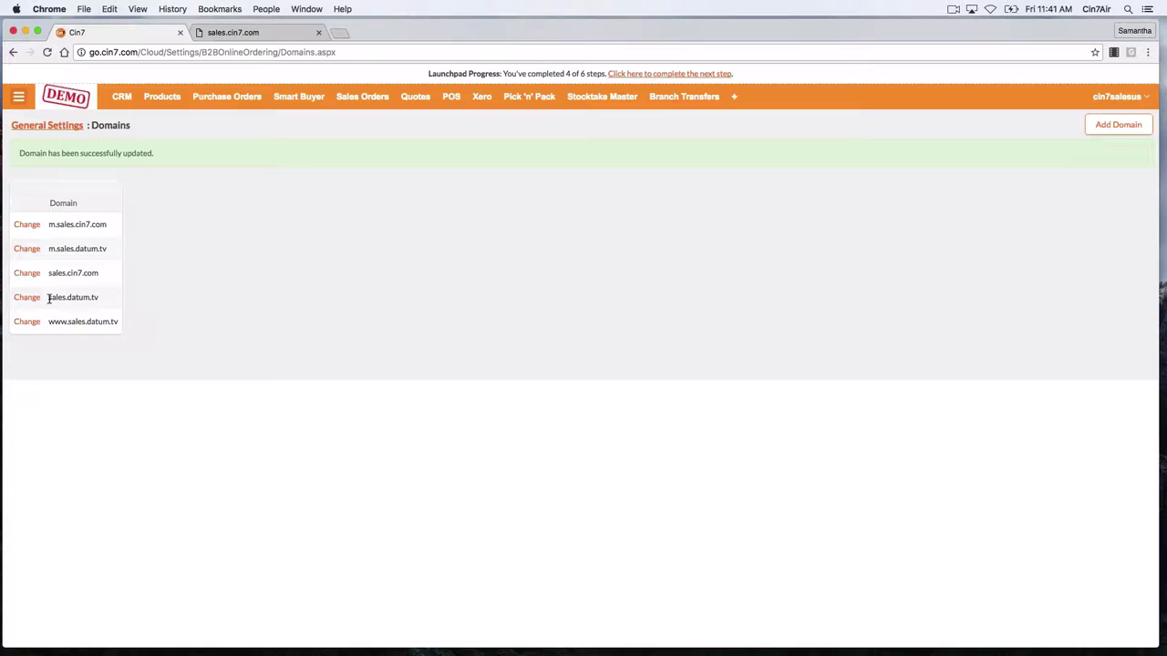
left_click_drag(67, 298, 103, 299)
left_click(177, 311)
Step: Add webinar.datum.tv as a new store domain and save it
left_click(1105, 131)
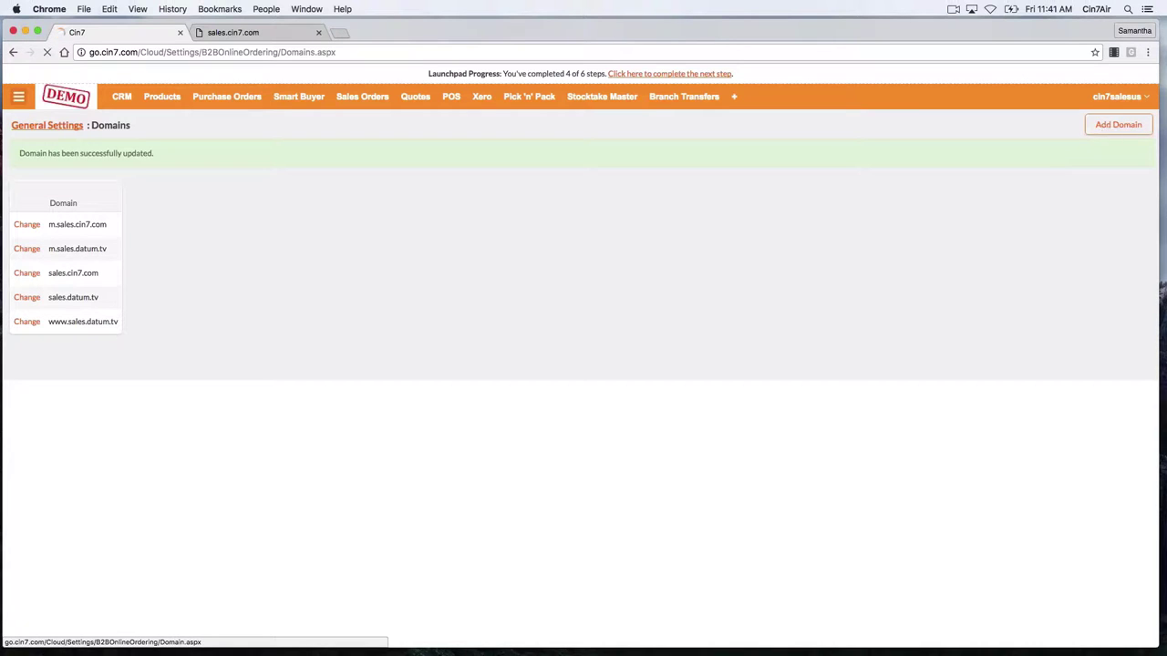
left_click(136, 146)
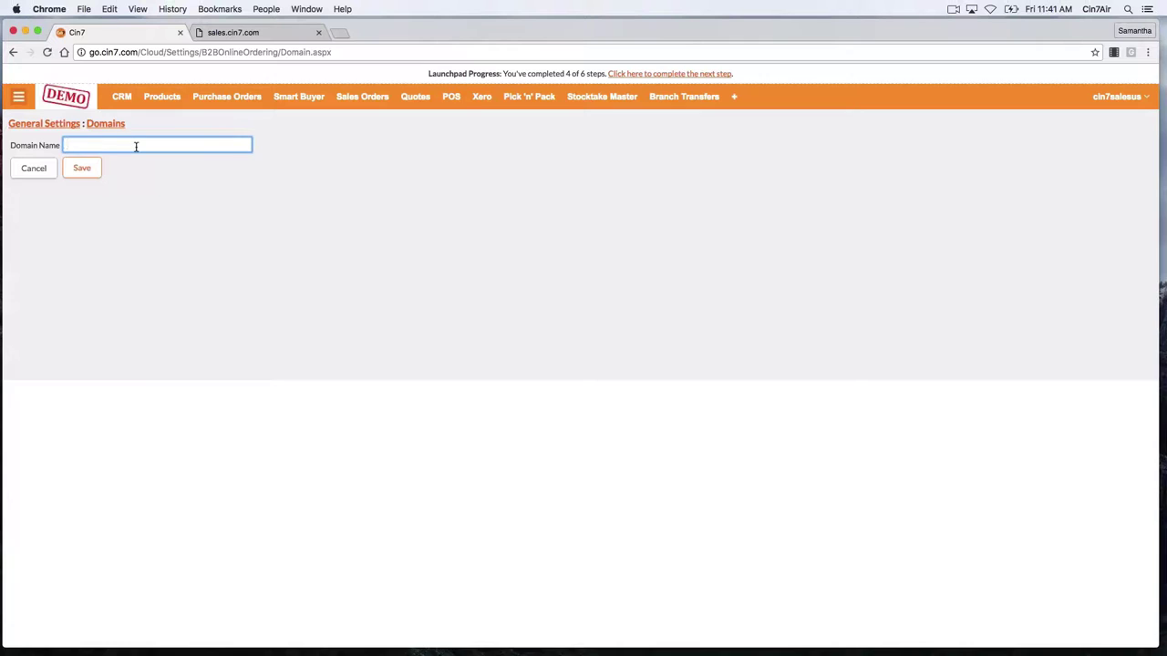
type("webinar")
type(".d")
key("BackSpace")
type("datum.tv")
left_click(78, 167)
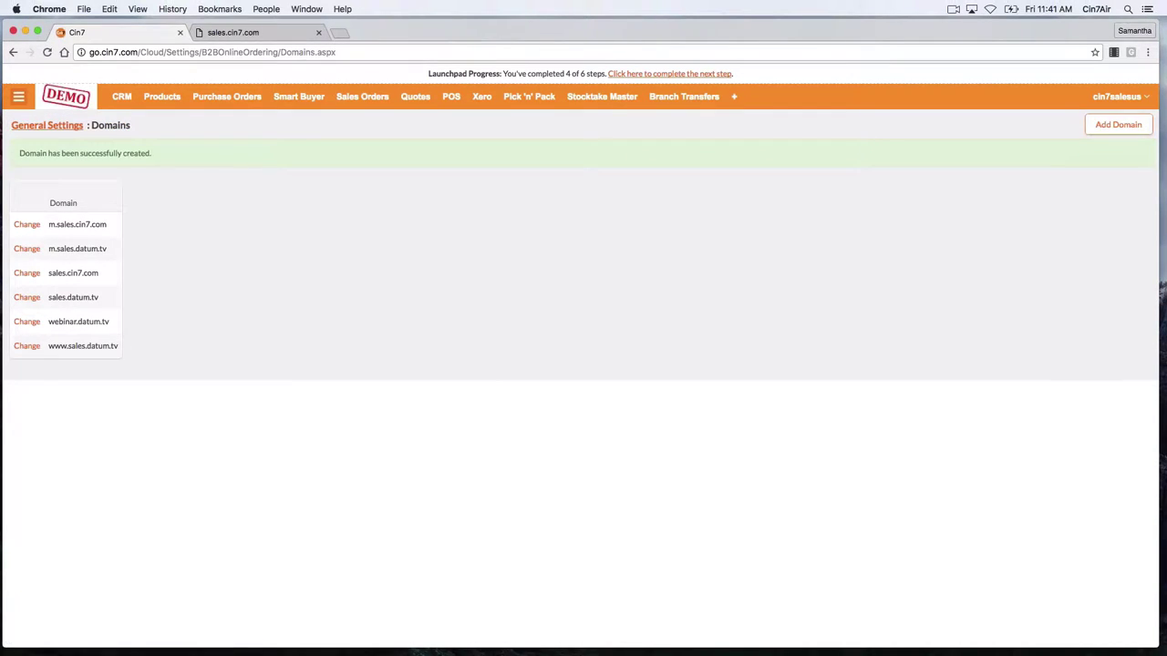
Step: Open webinar.datum.tv in a new tab to confirm it loads the demo store, then close that tab
left_click_drag(51, 321, 113, 321)
key("super+c")
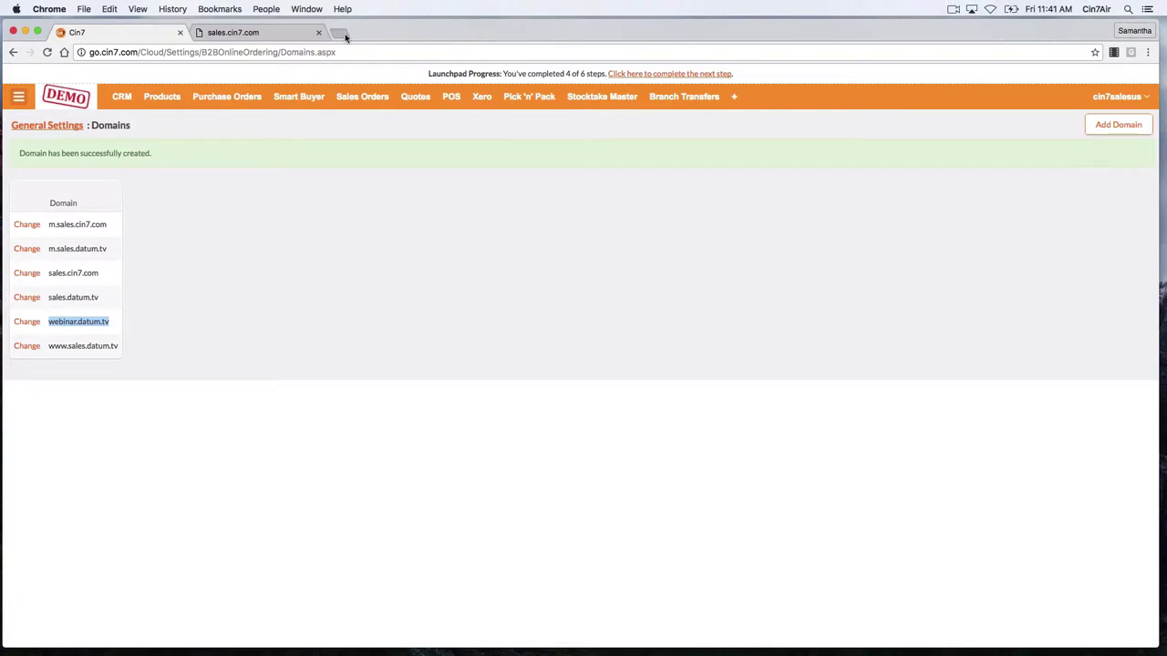
left_click(339, 33)
key("super+v")
key("Return")
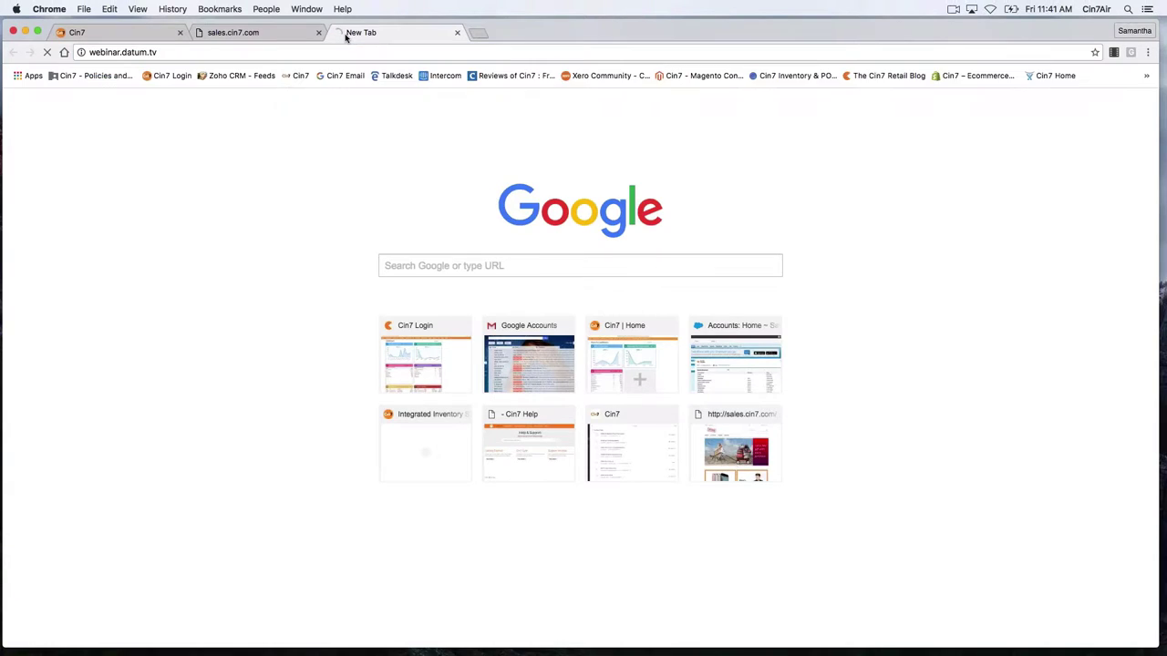
scroll(180, 329, "down", 10)
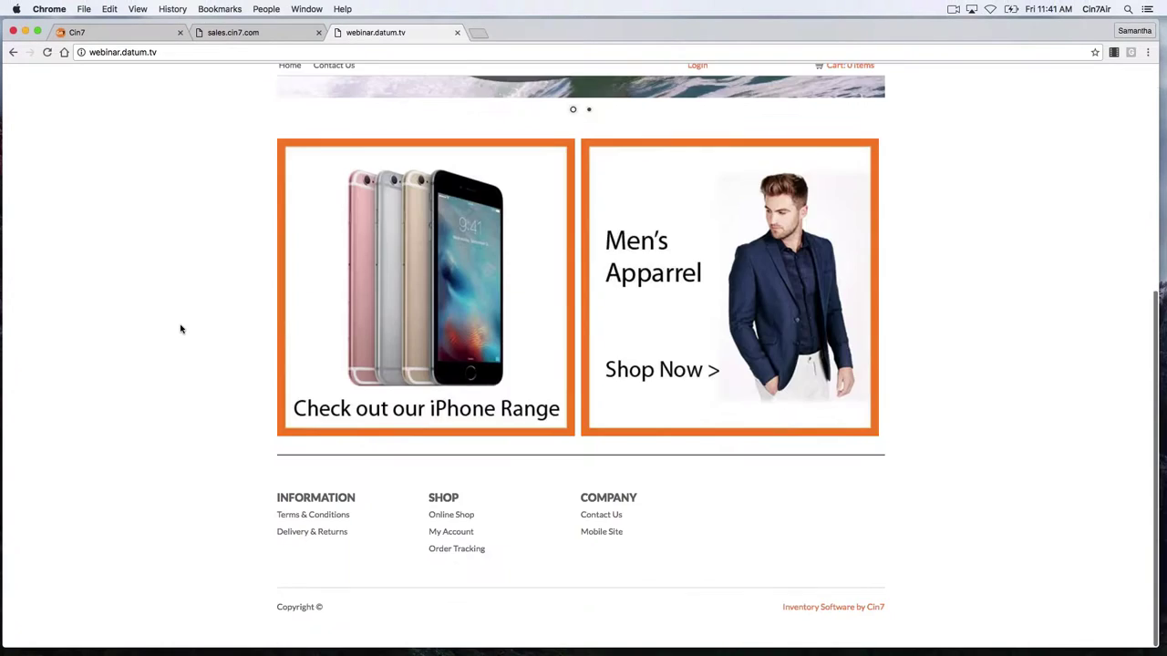
scroll(181, 329, "up", 10)
scroll(180, 329, "down", 1)
scroll(180, 329, "up", 1)
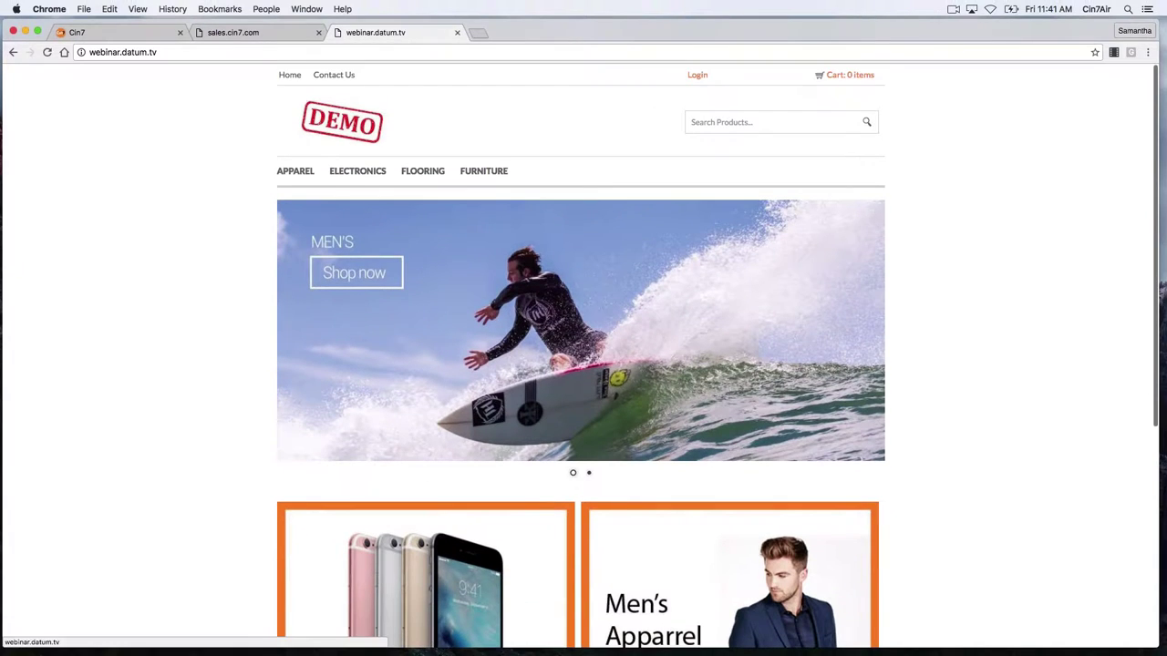
left_click(457, 33)
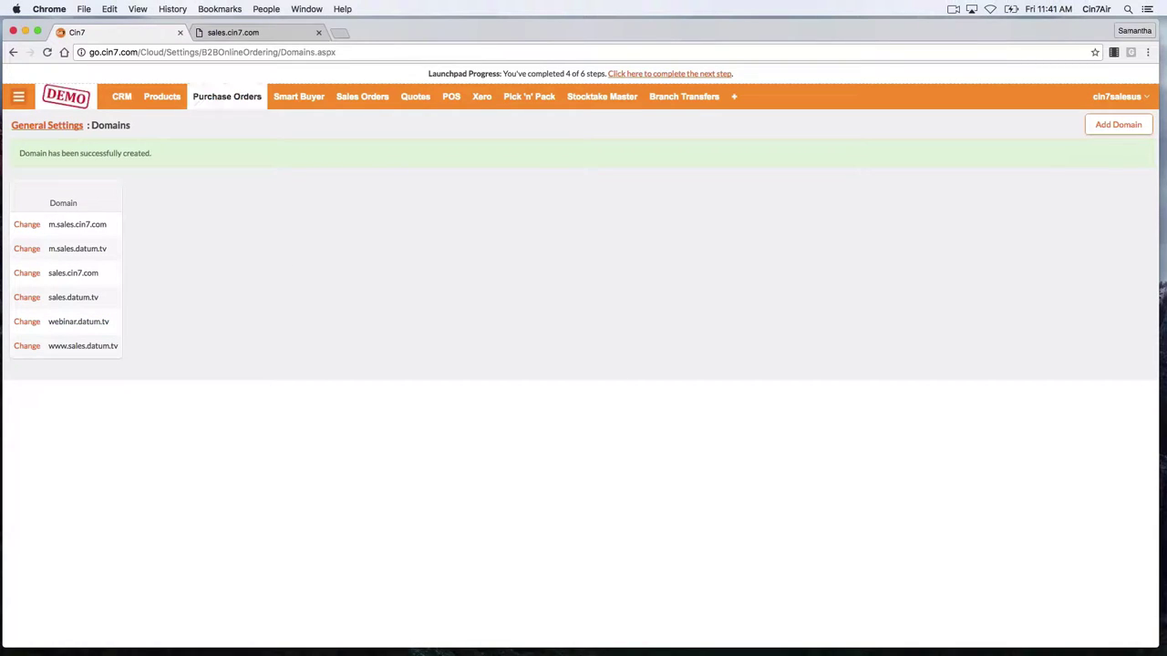
left_click(223, 36)
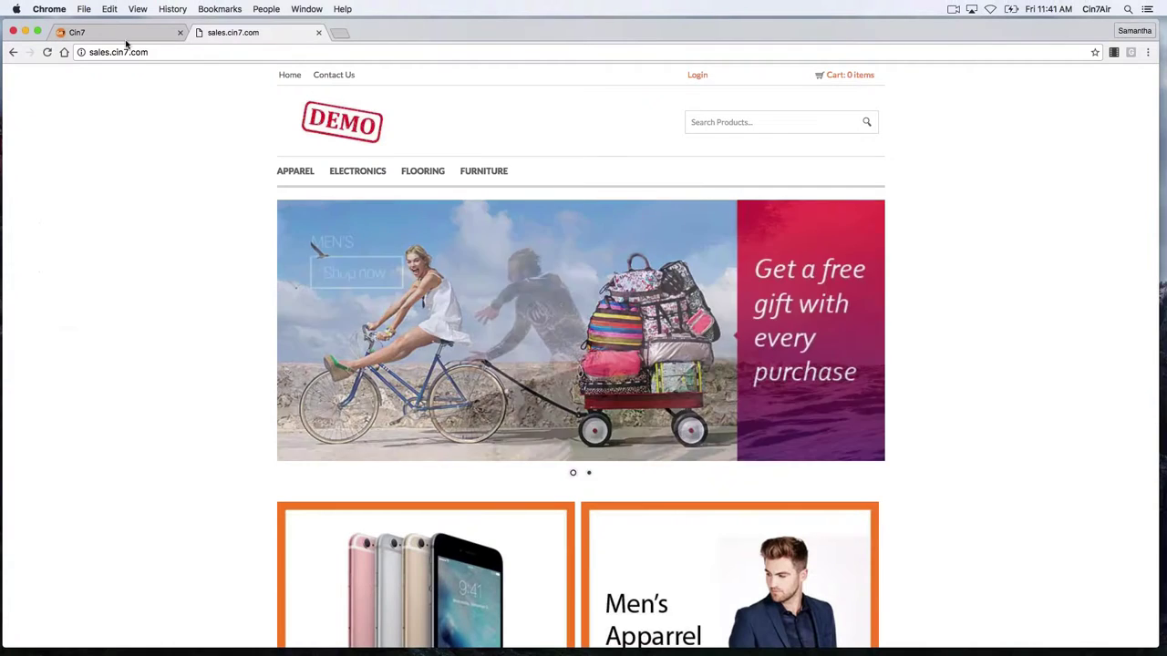
left_click(120, 36)
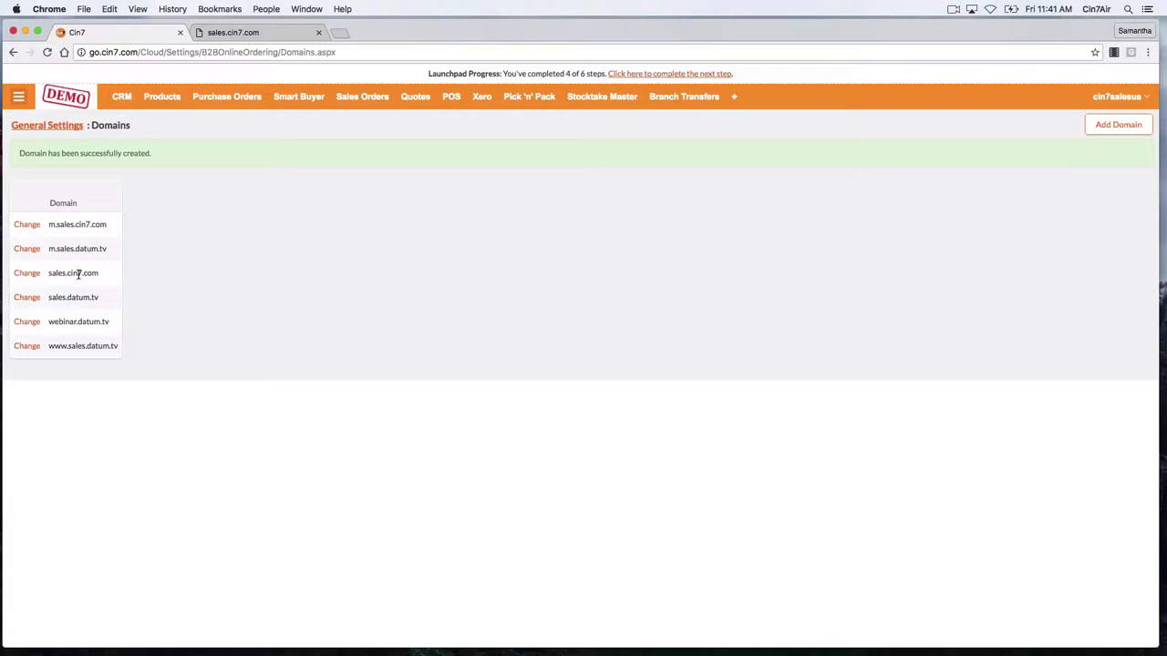
Step: Go from the Domains page back to the home dashboard with its sales and top-products panels
left_click_drag(81, 276, 100, 278)
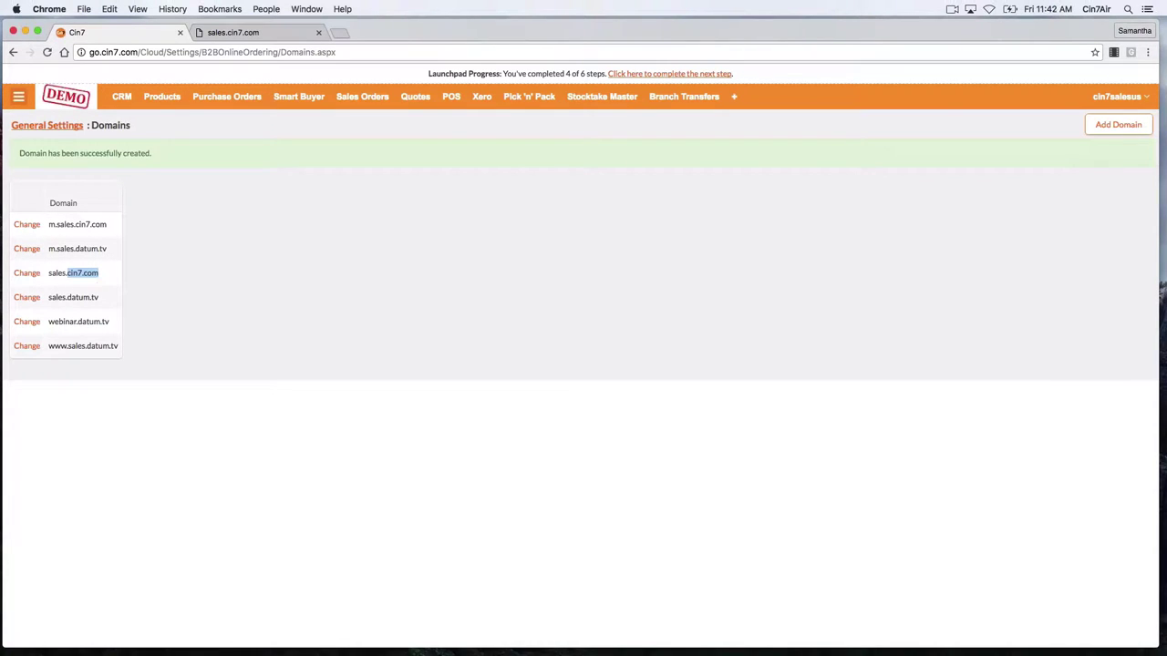
left_click_drag(49, 274, 66, 273)
left_click(345, 264)
left_click(64, 100)
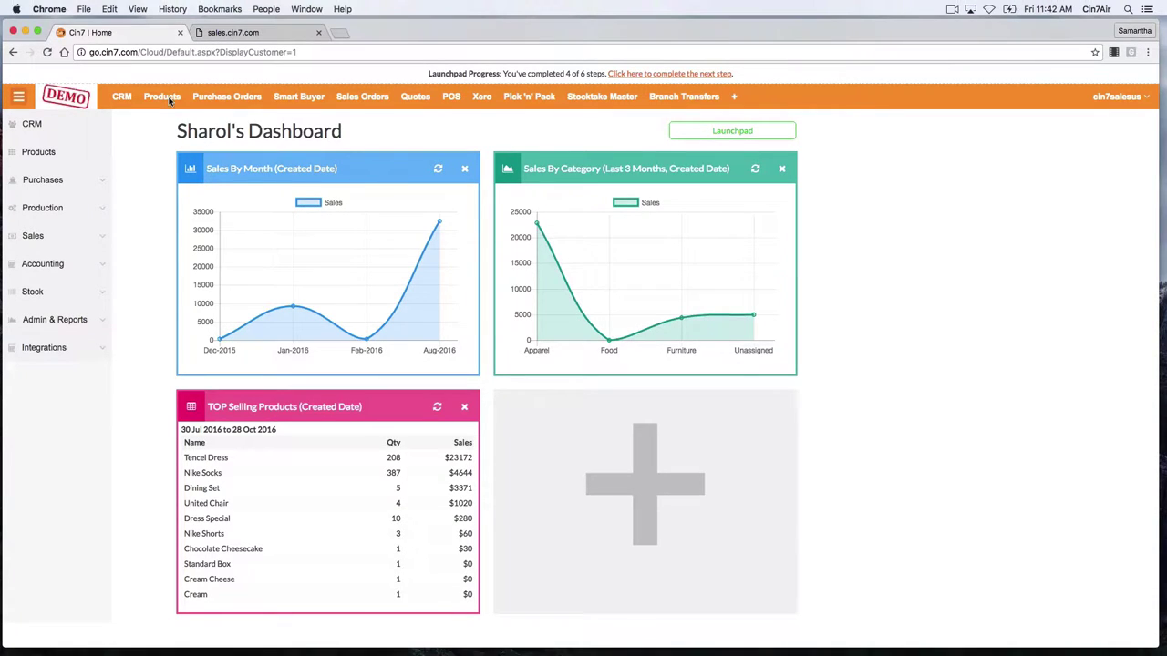
Step: Show the Products list with items like Mint Cheesecake, then open the cin7salesus account dropdown
left_click(165, 100)
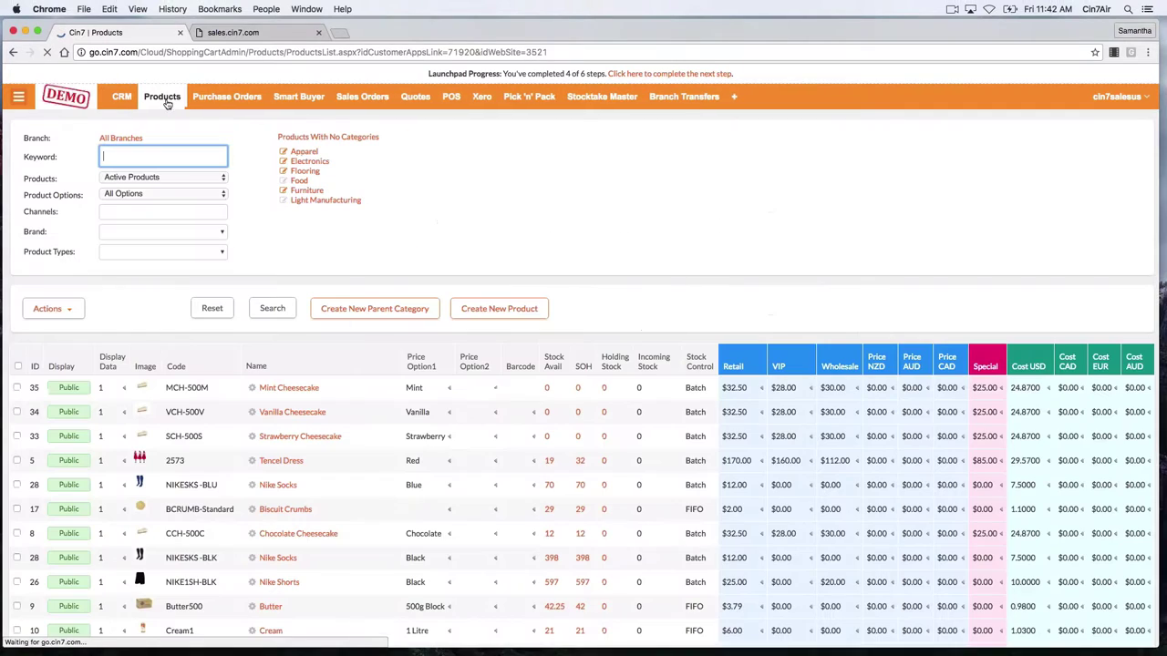
left_click(344, 259)
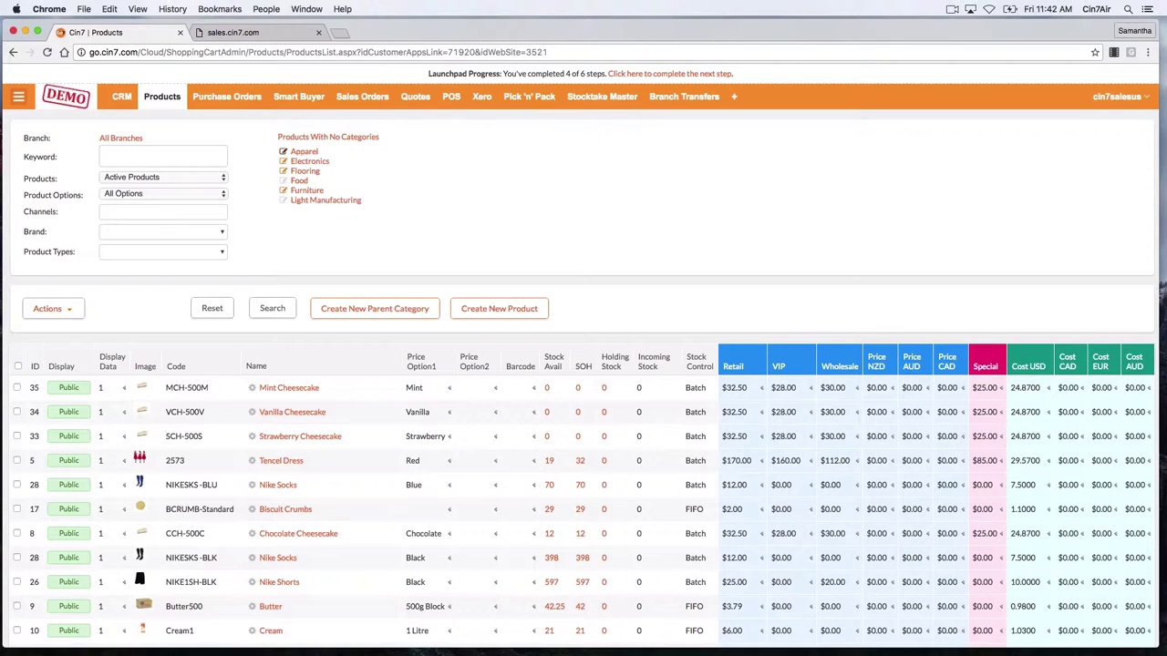
left_click(1117, 100)
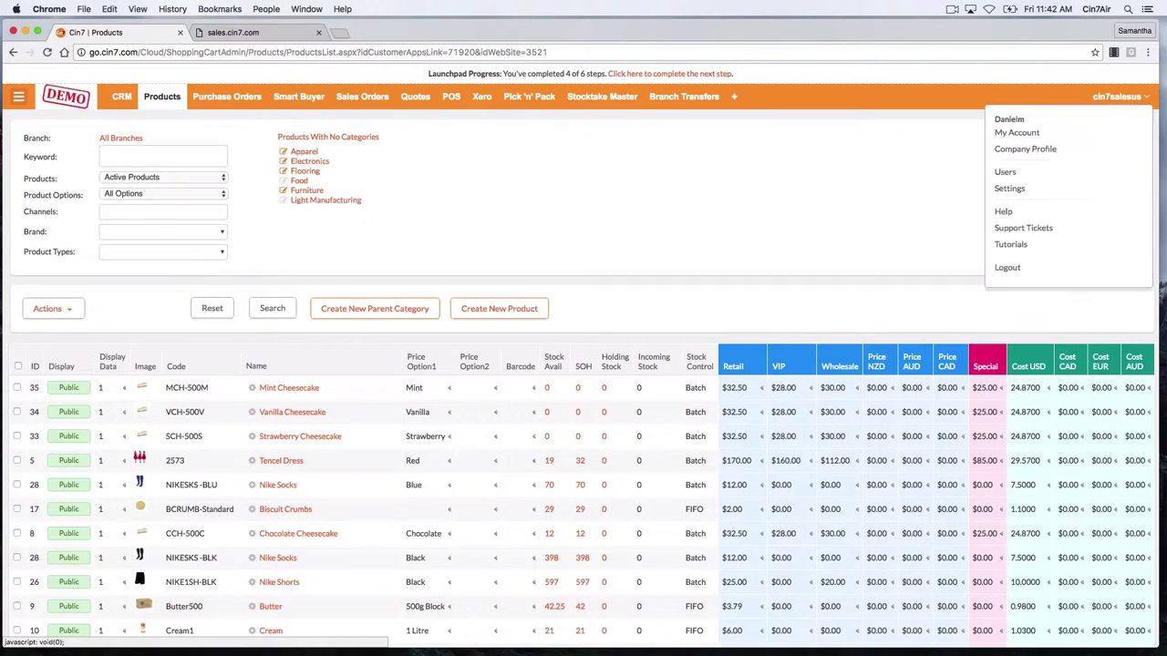
Step: In Product Settings, keep Show B2B Website Options at Yes and save the settings
left_click(1008, 188)
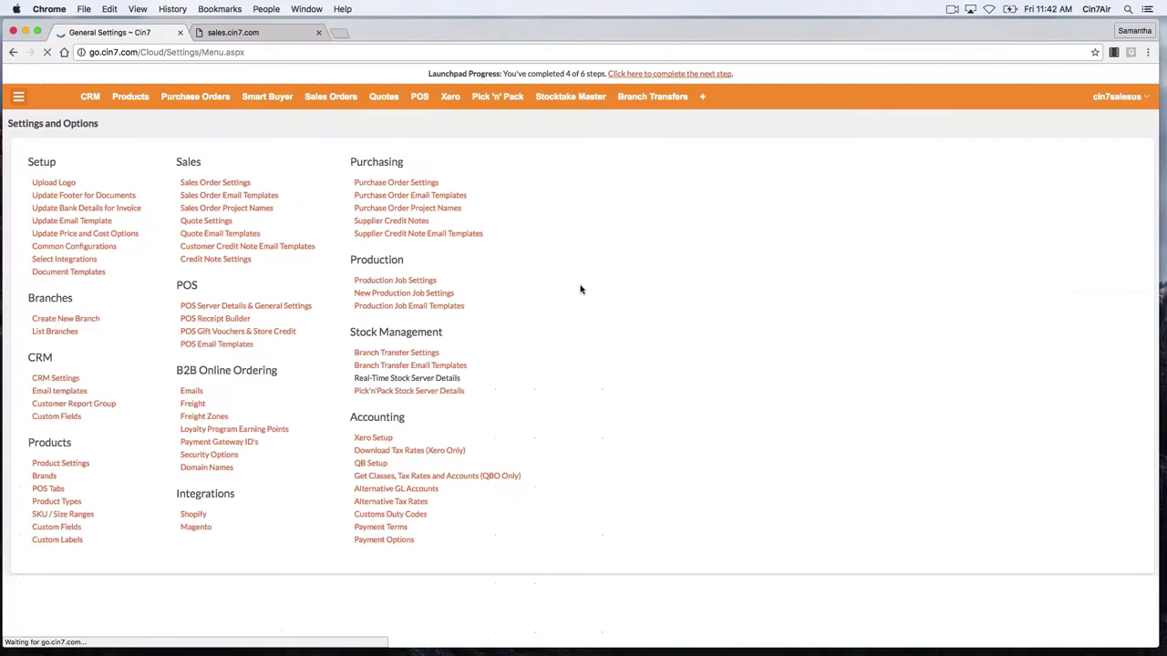
left_click(80, 466)
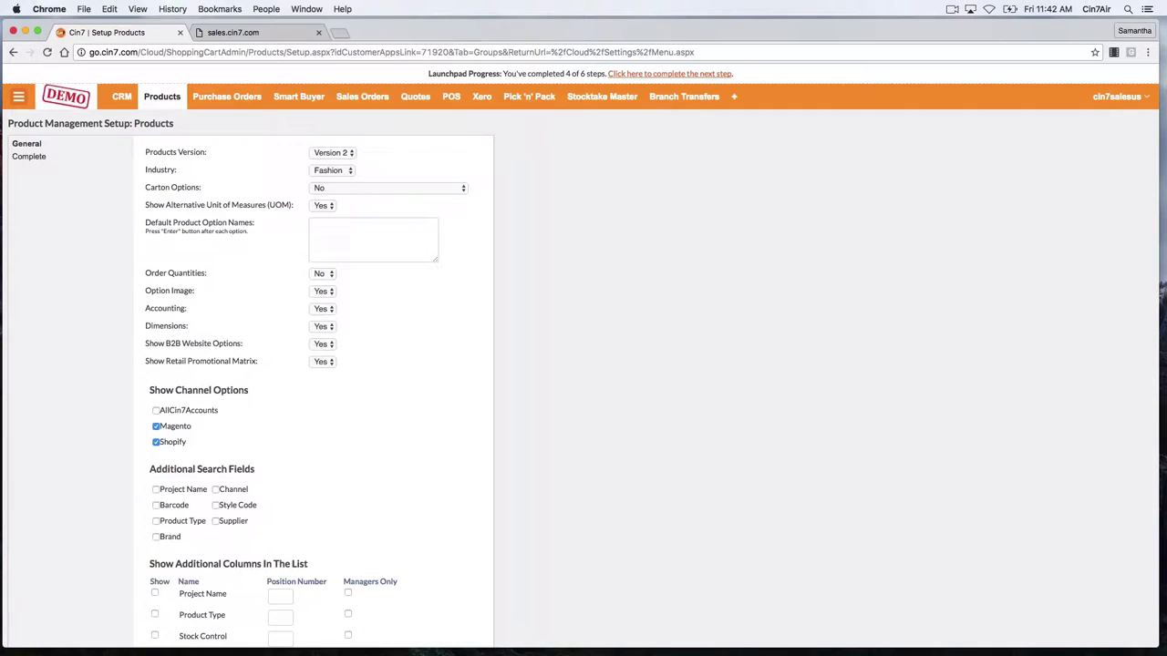
left_click_drag(147, 344, 249, 344)
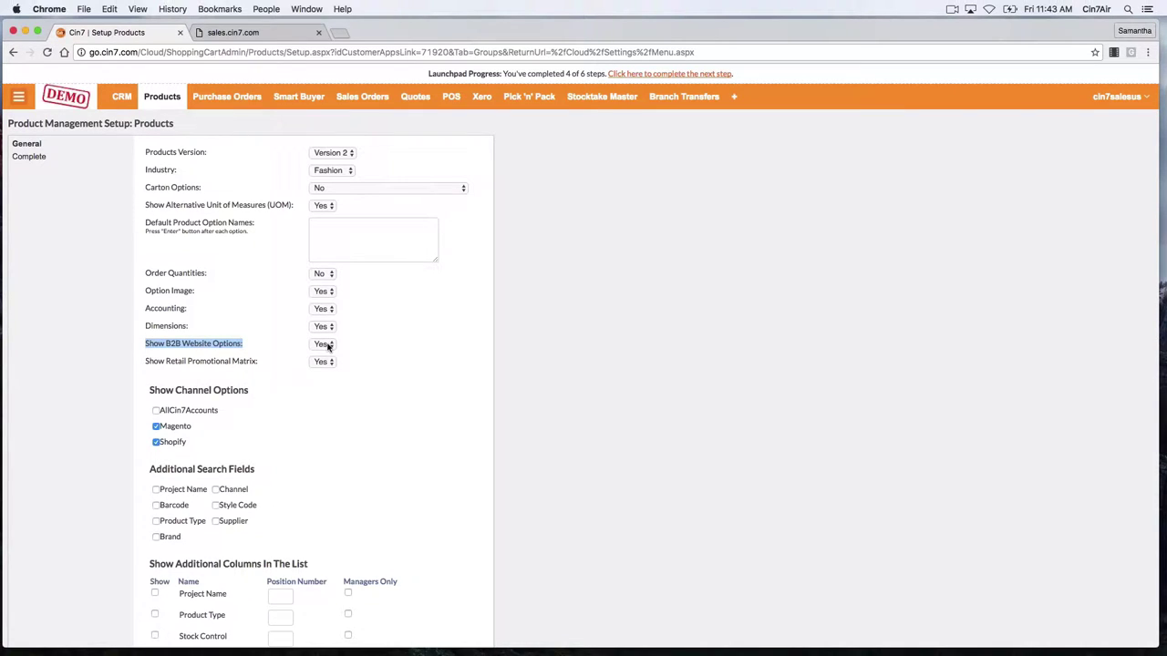
left_click(285, 345)
scroll(285, 346, "down", 5)
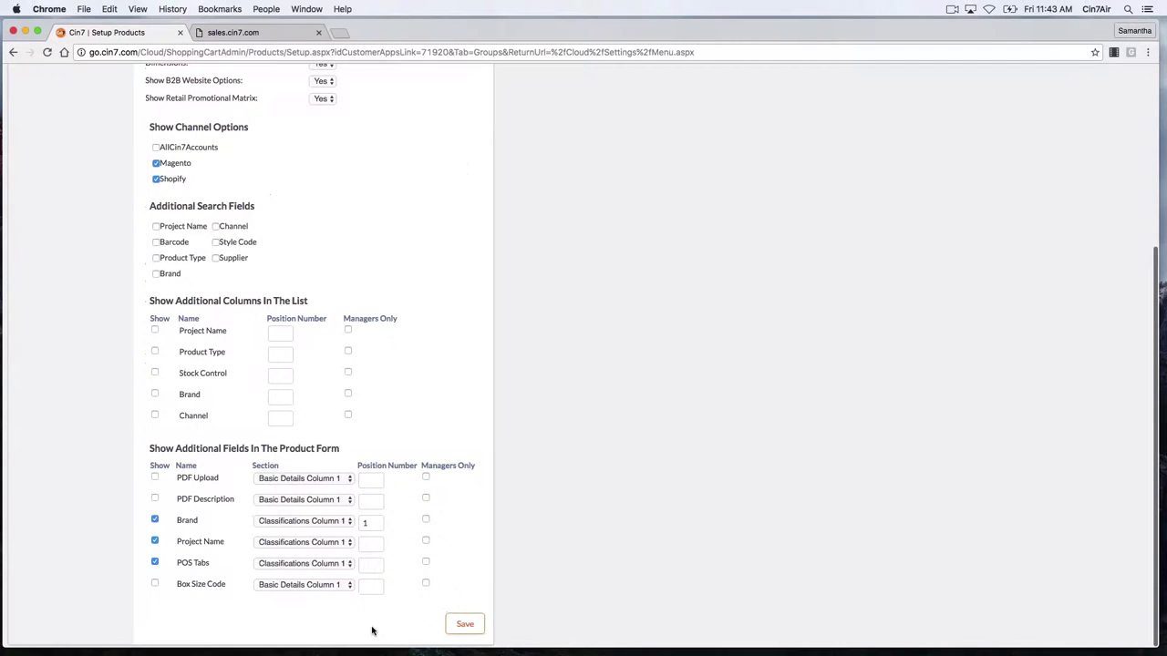
left_click(465, 624)
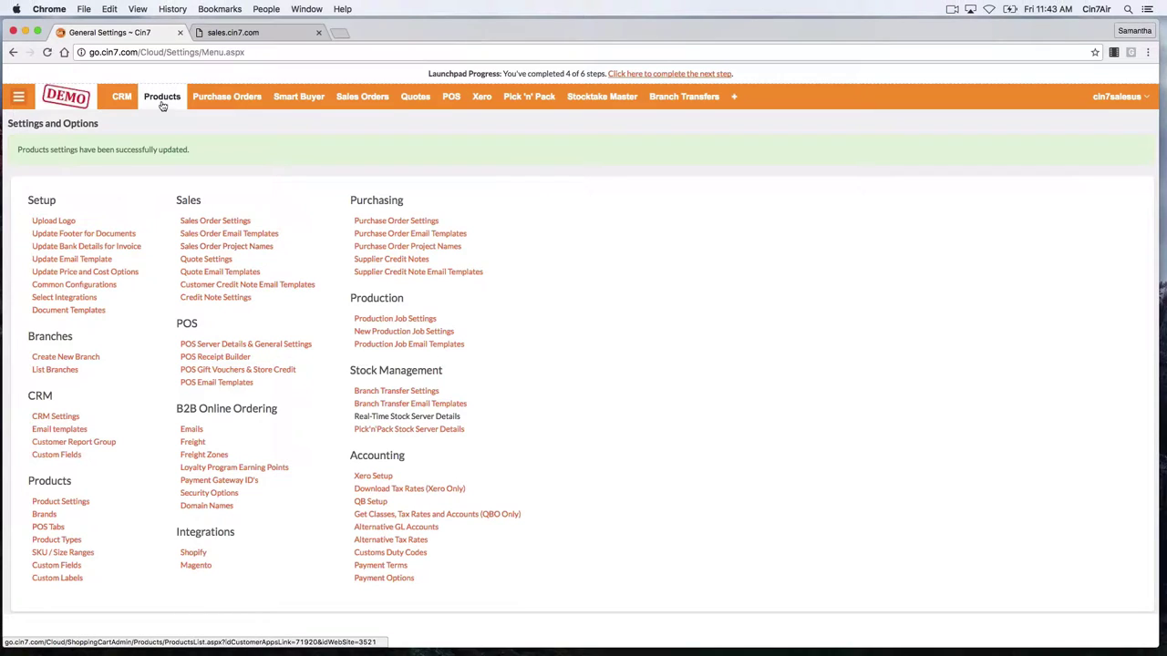
left_click(162, 101)
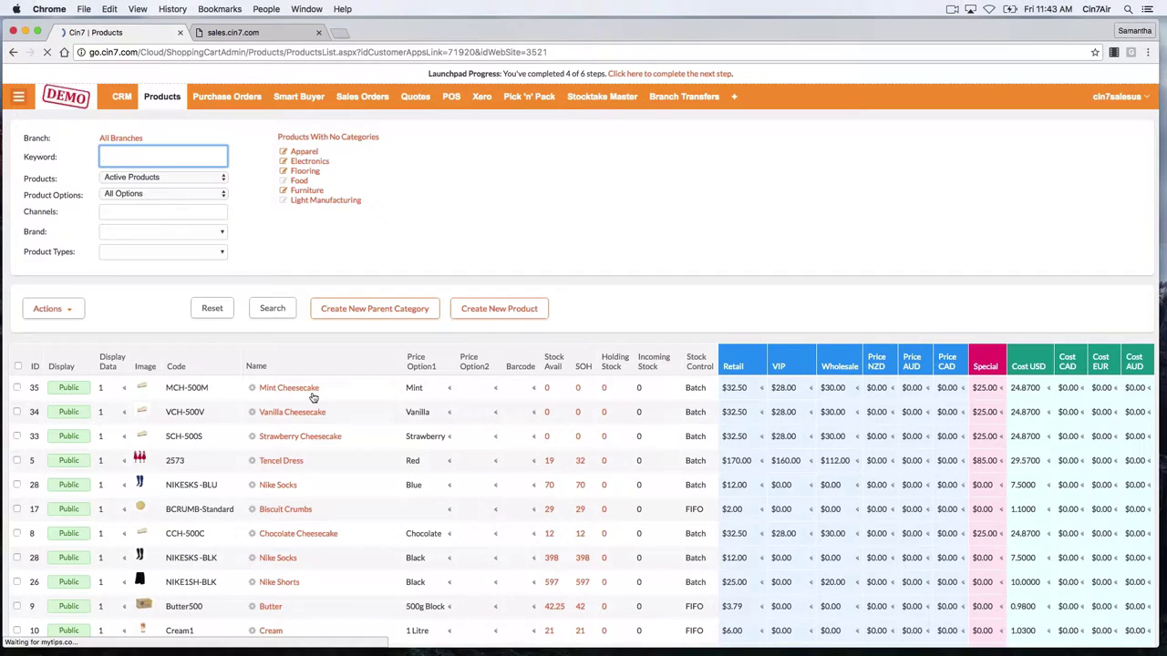
left_click(300, 389)
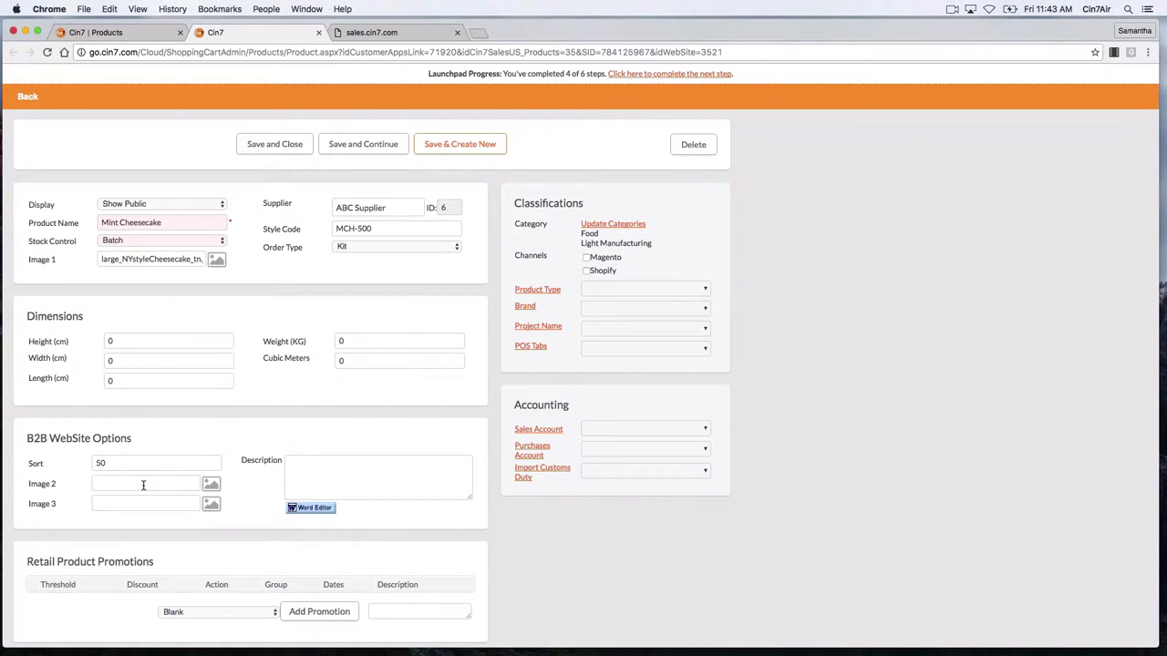
left_click(353, 474)
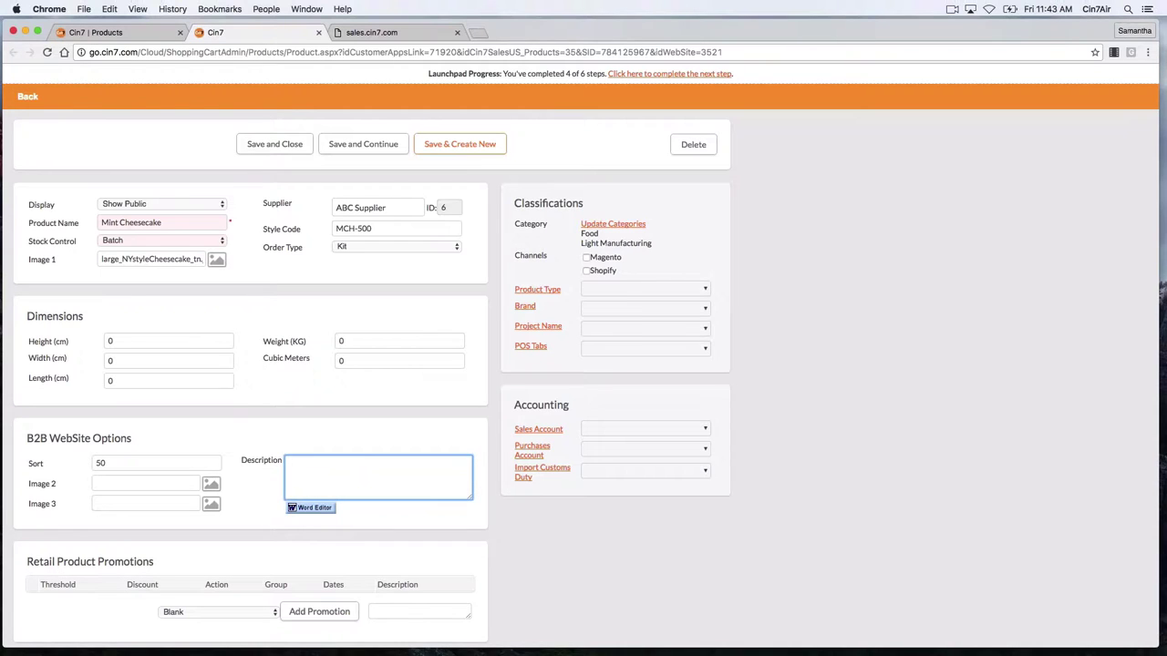
left_click(311, 432)
left_click(315, 508)
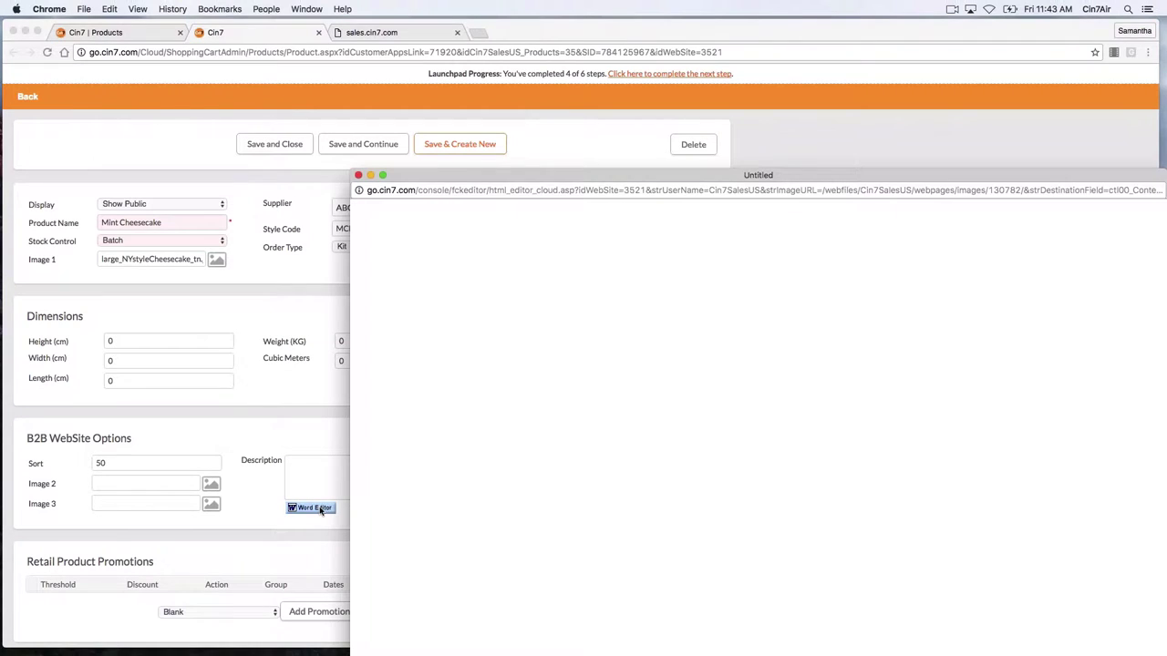
left_click(358, 175)
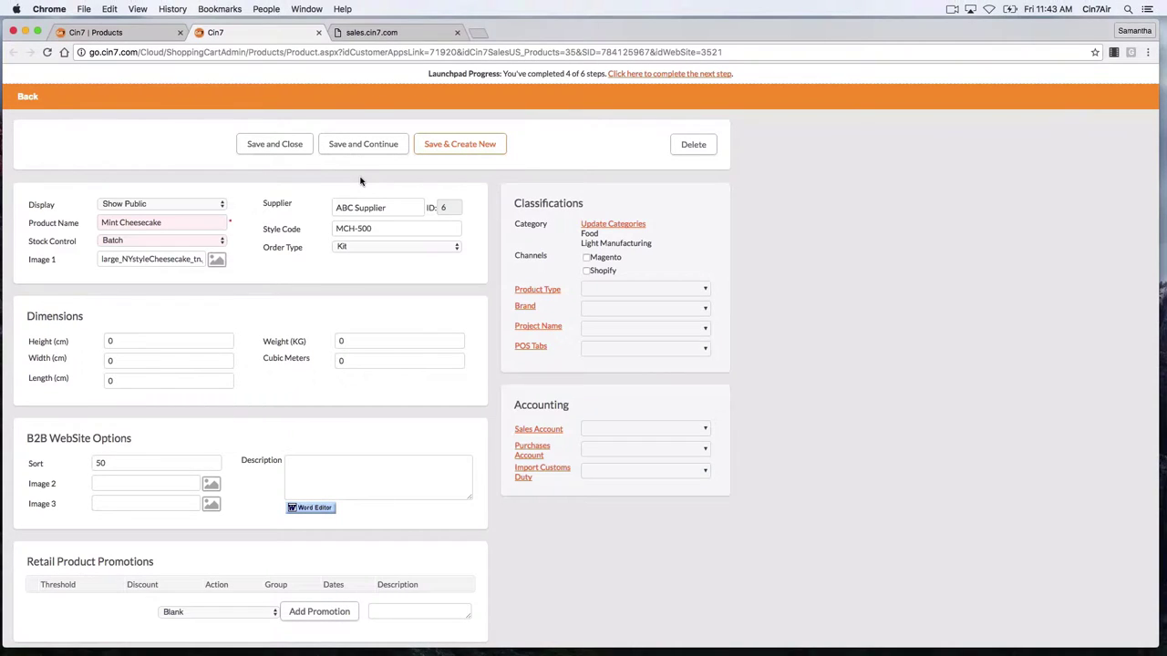
left_click(318, 32)
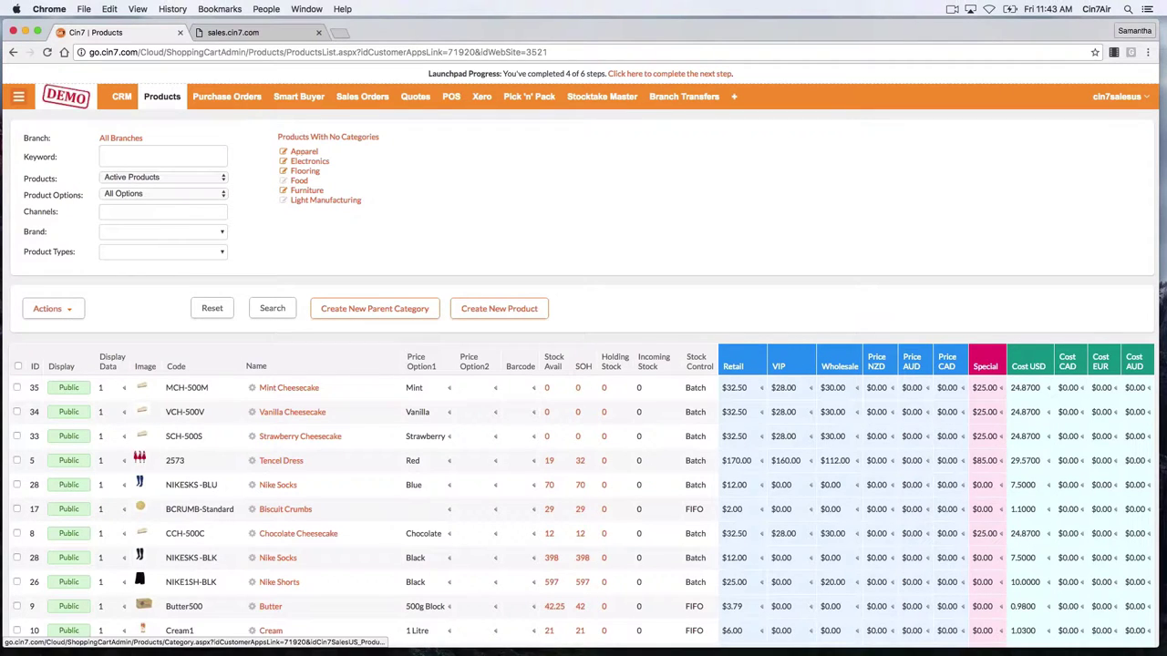
Step: Confirm the Apparel category's Display on B2B stays Show, then view the storefront's categories
left_click(283, 152)
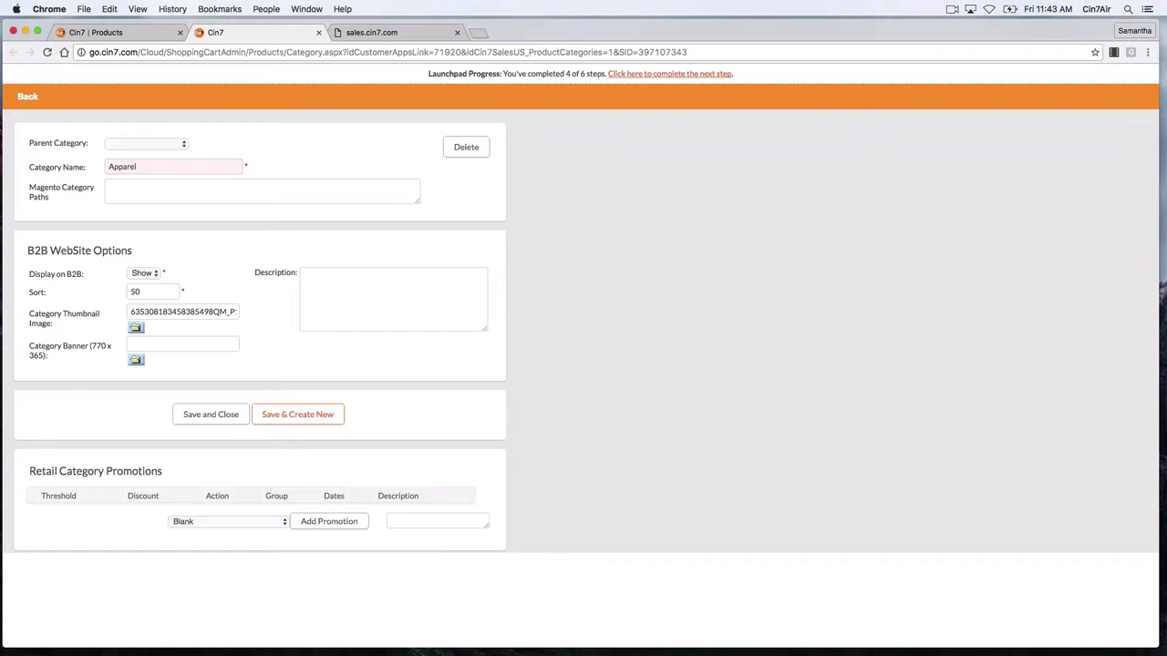
left_click(334, 296)
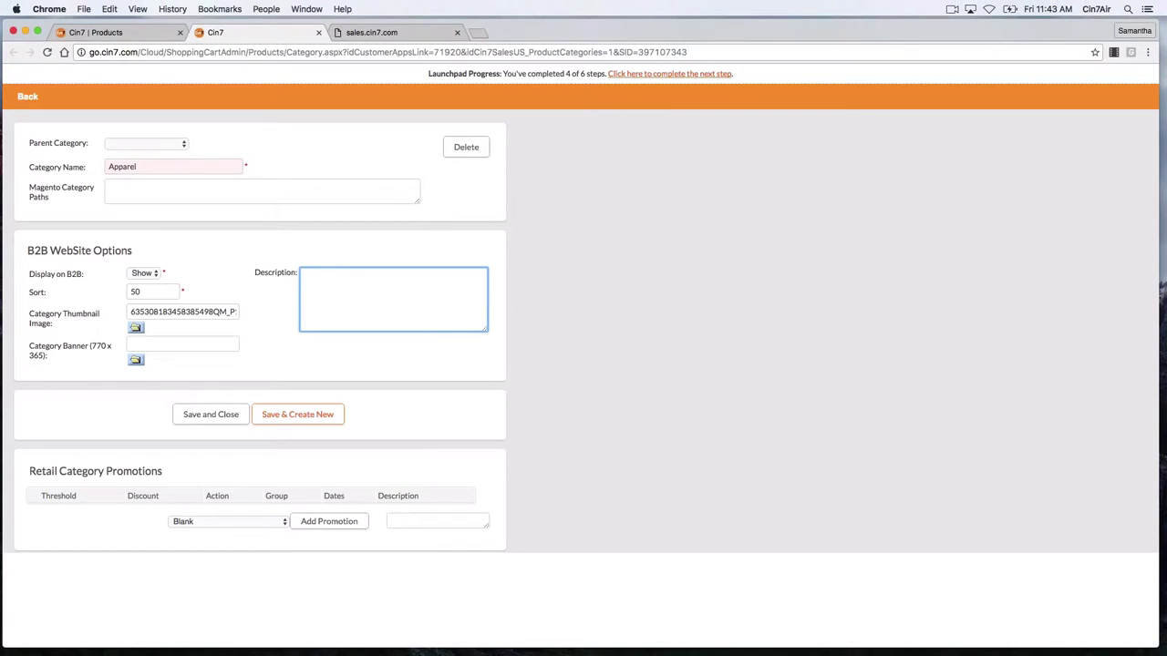
left_click(127, 269)
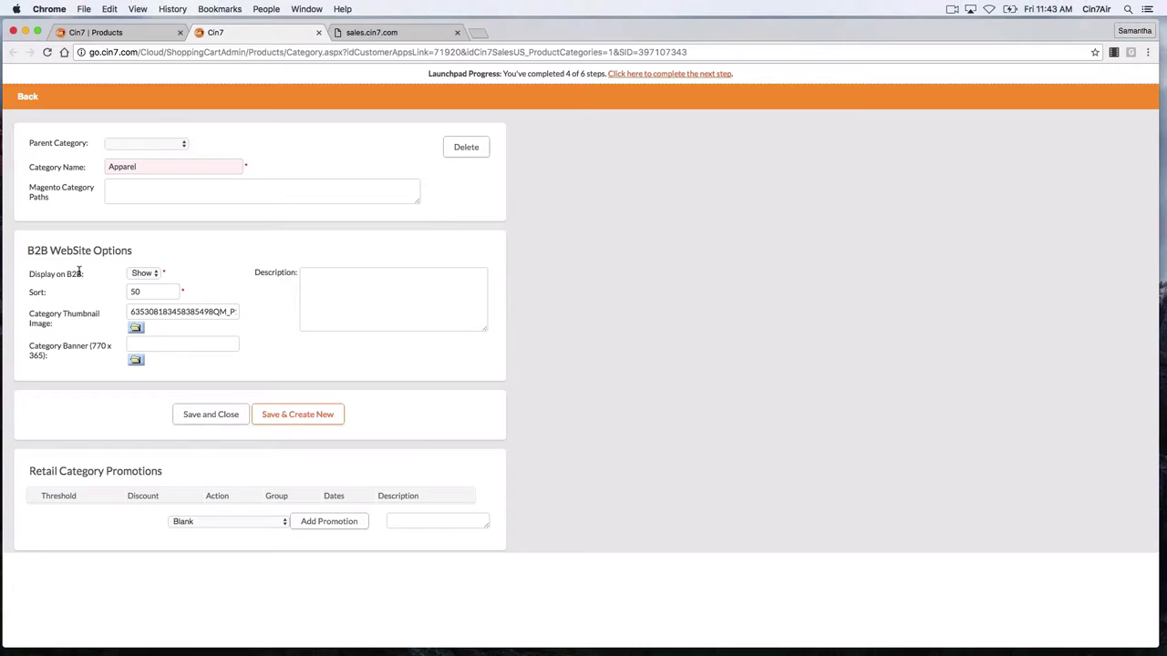
left_click(141, 273)
left_click(91, 269)
key("shift+Tab")
key("shift+Tab")
left_click(388, 34)
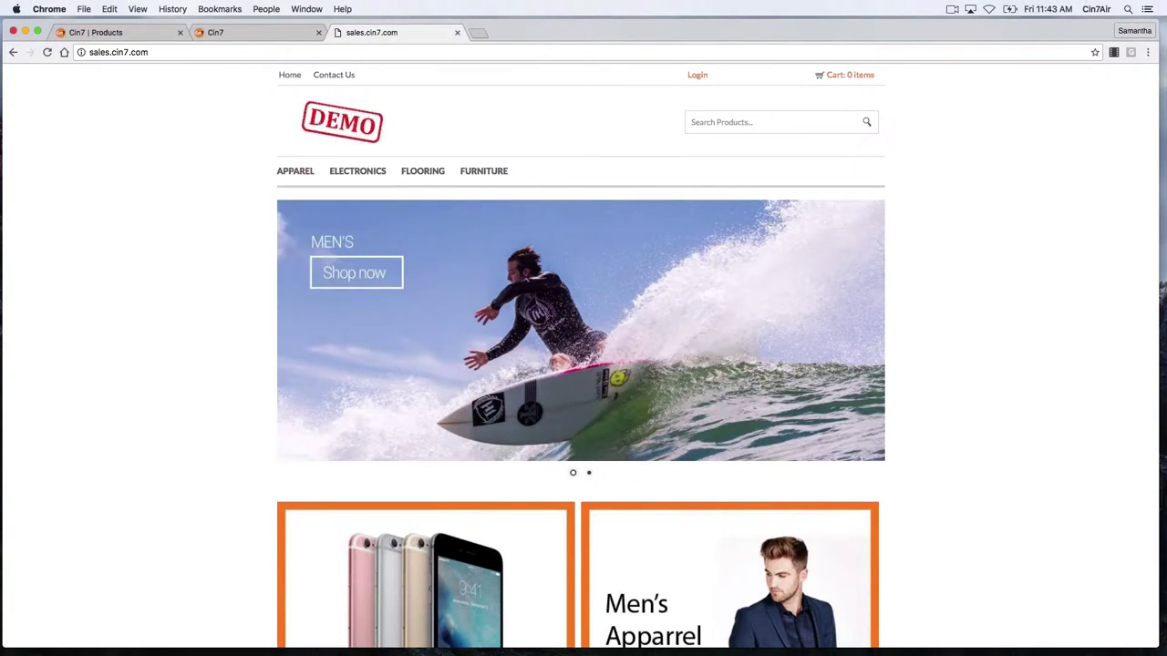
Step: Compare the storefront categories with the Products list, then open the Food category, currently hidden on B2B
left_click(228, 32)
left_click(319, 32)
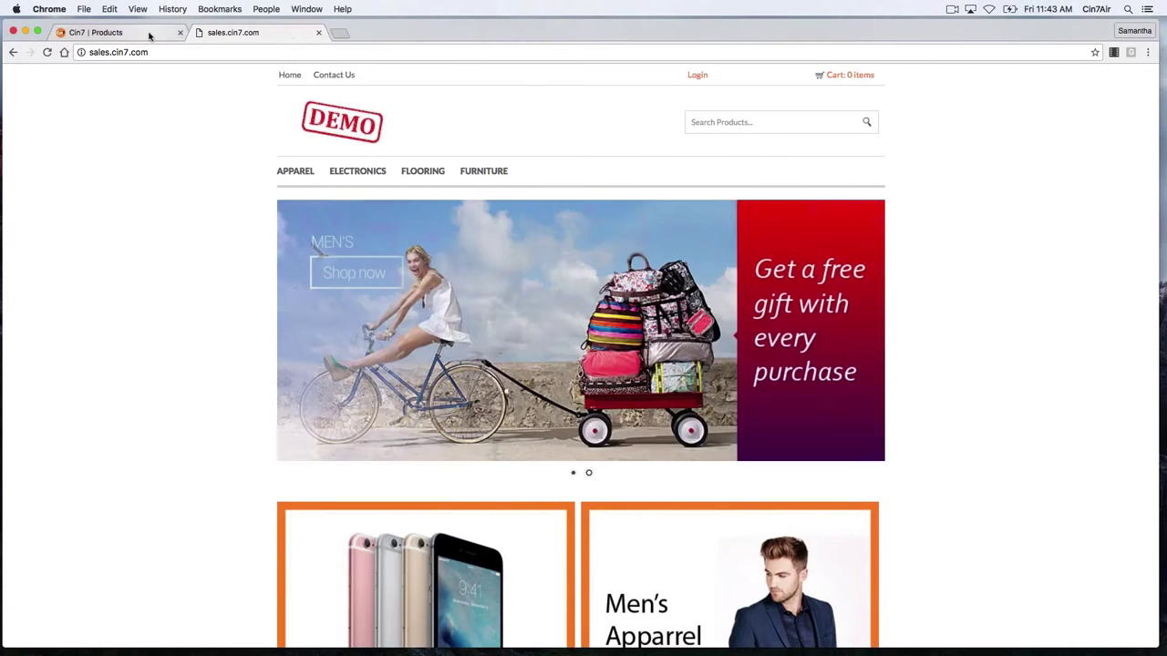
left_click(149, 34)
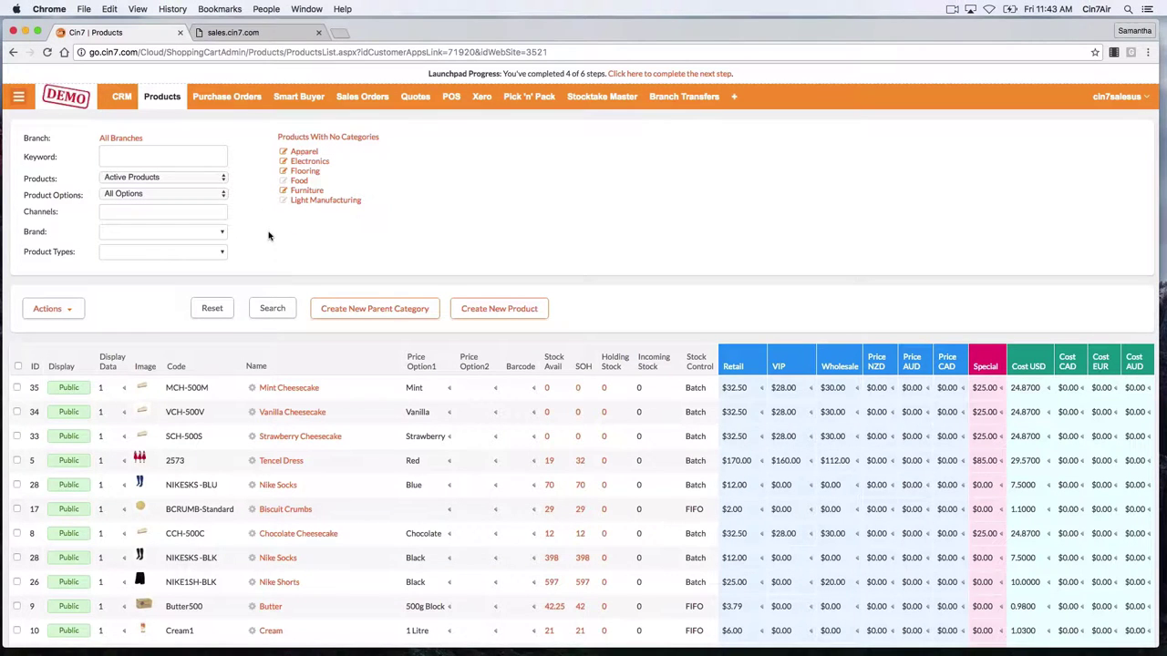
left_click(233, 32)
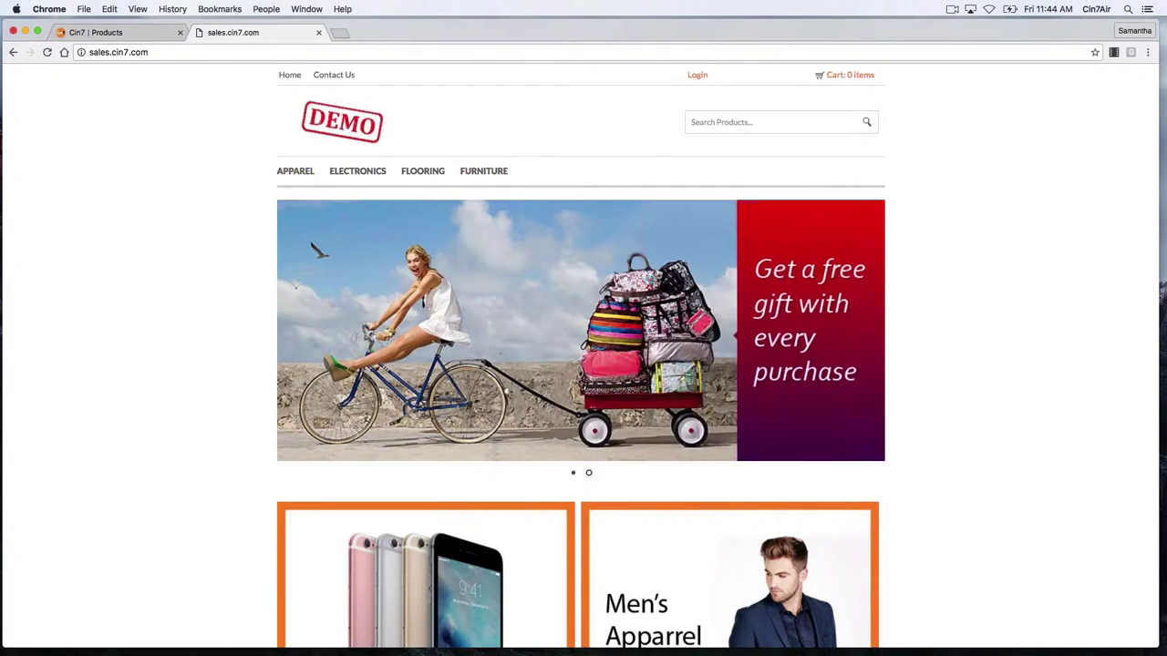
left_click(133, 38)
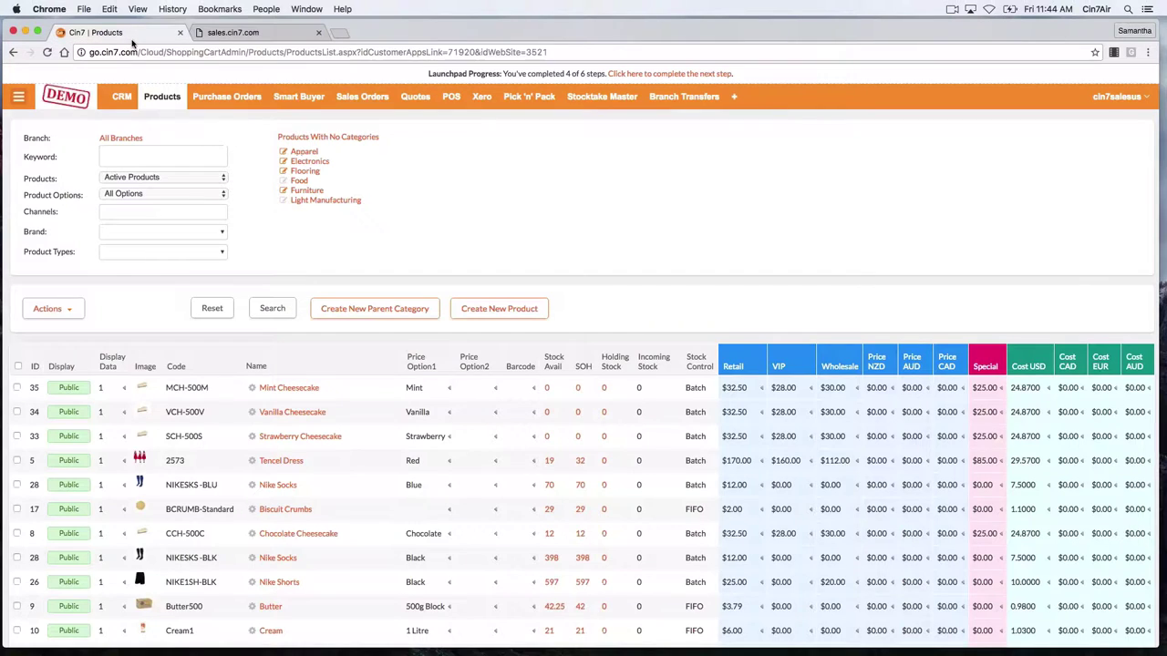
left_click(282, 181)
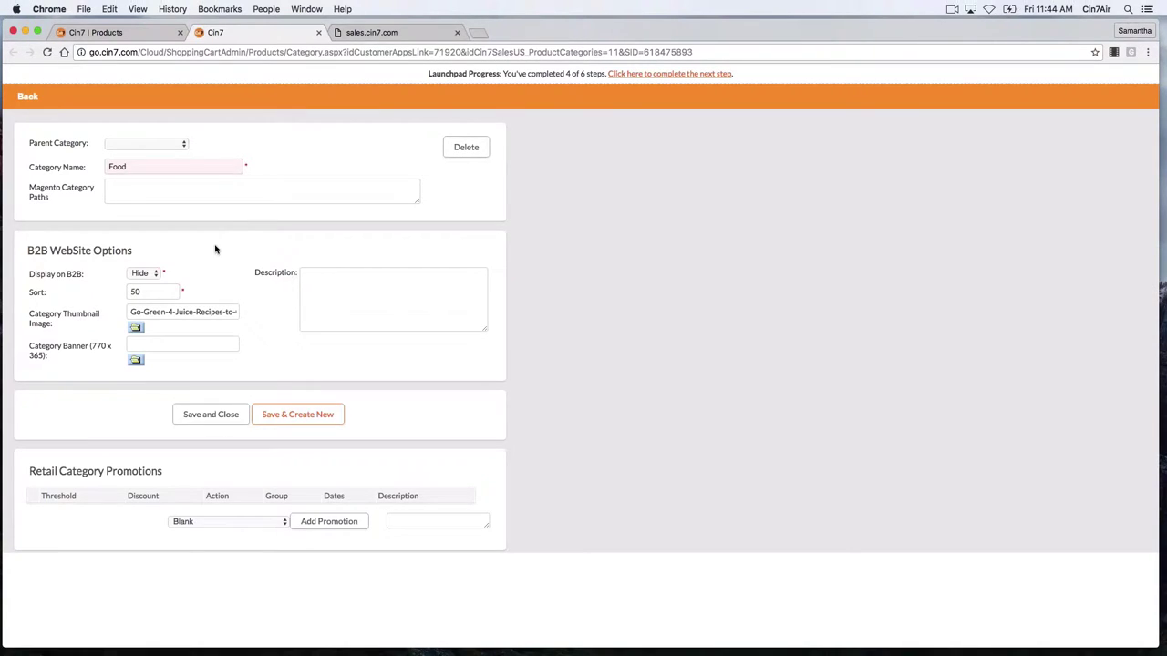
Step: Switch the Food category's Display on B2B from Hide to Show and Save and Close
left_click(144, 273)
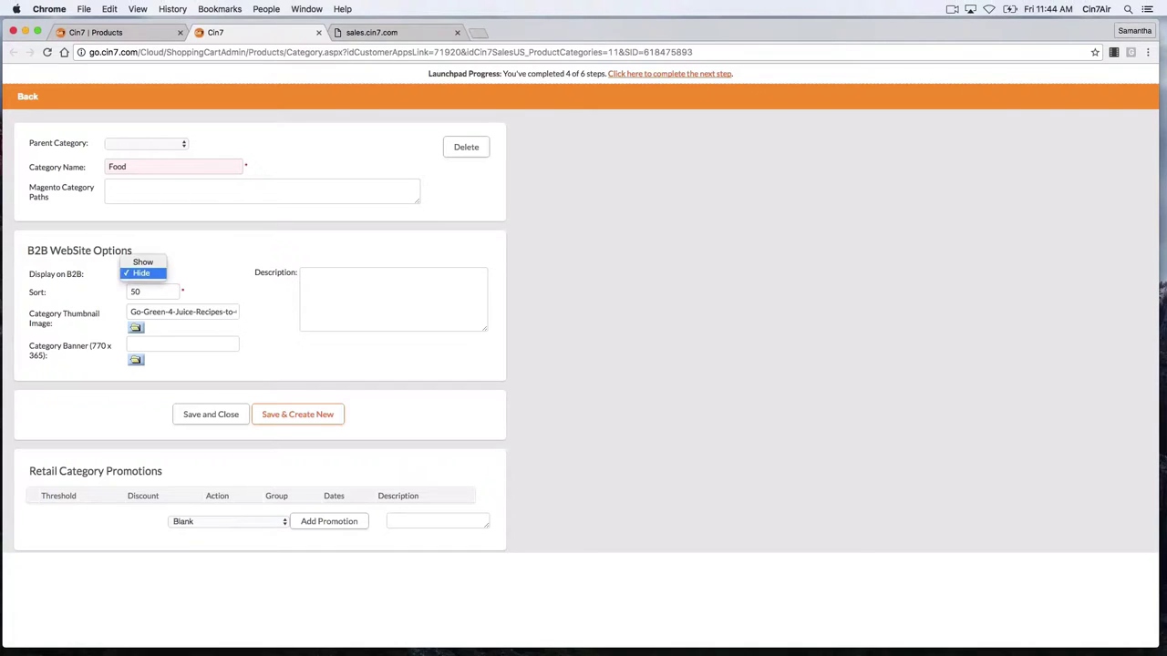
left_click(141, 260)
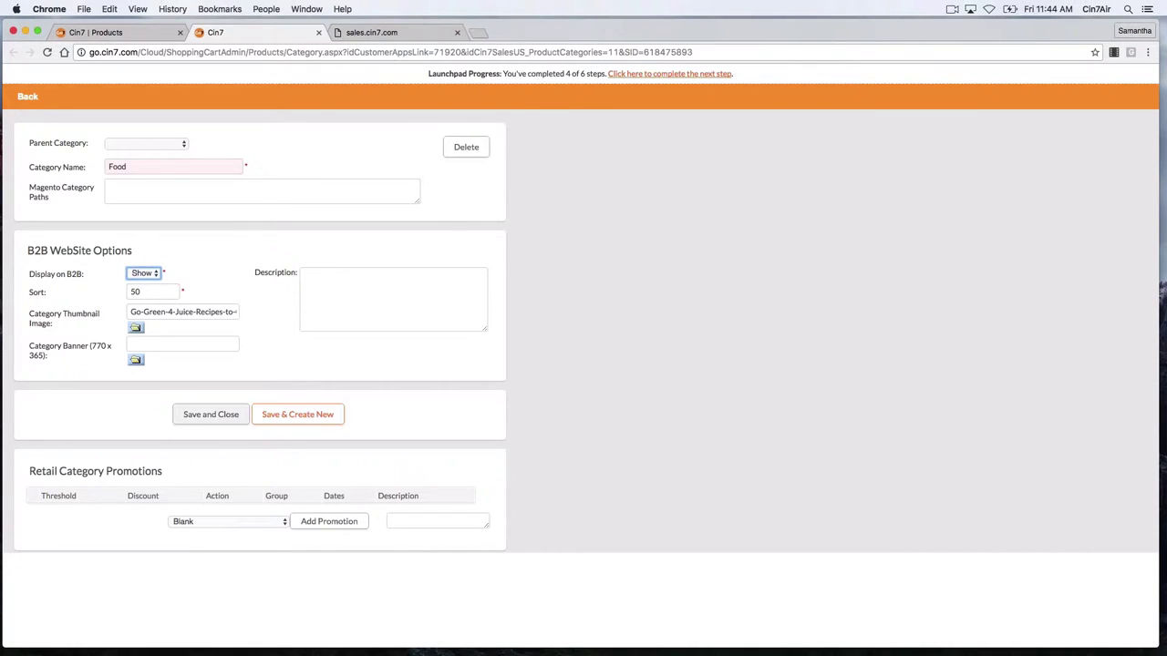
left_click(211, 415)
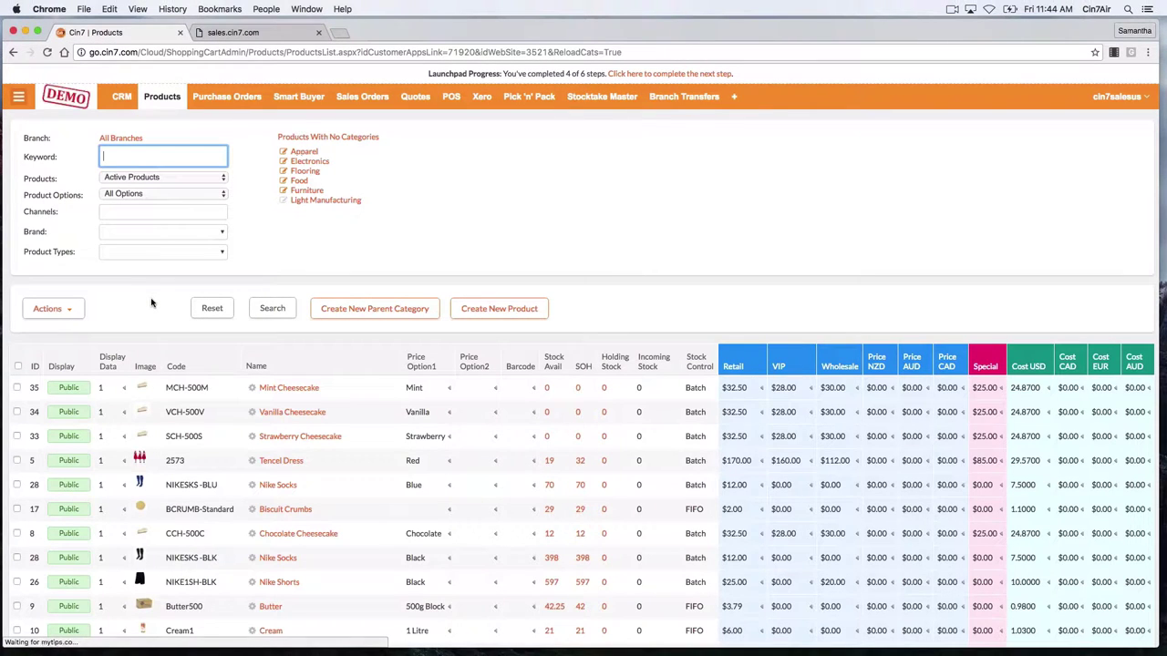
Step: Reload the storefront, then run Update Website Category Navigation from the Products Actions menu
left_click(233, 33)
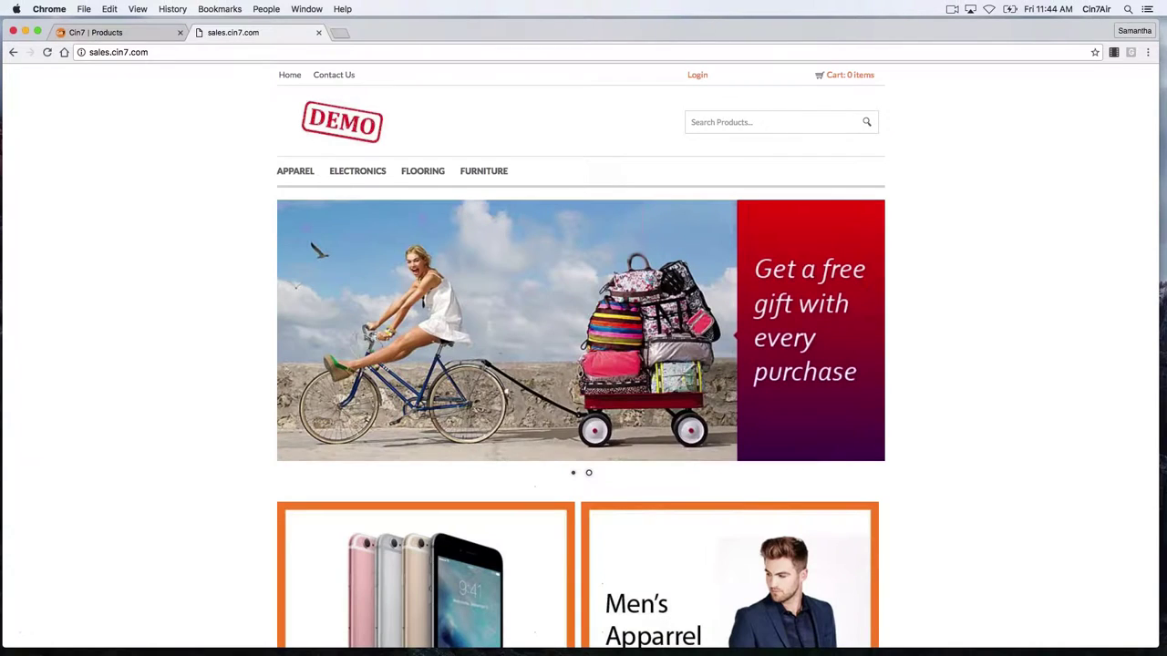
left_click(291, 77)
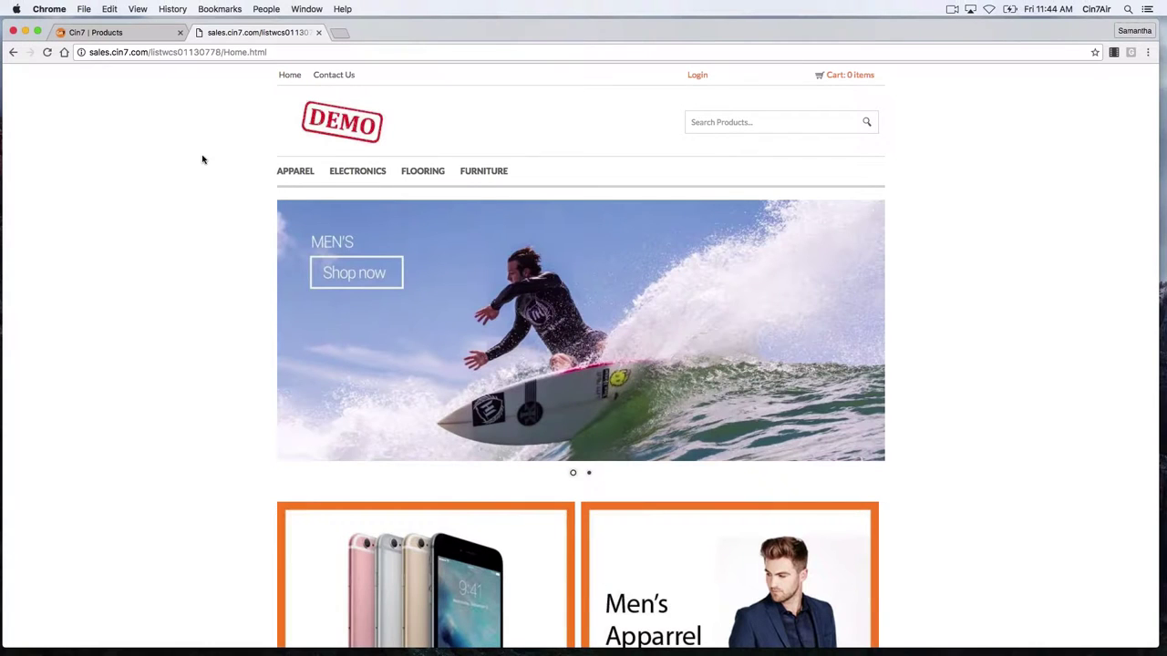
left_click(116, 34)
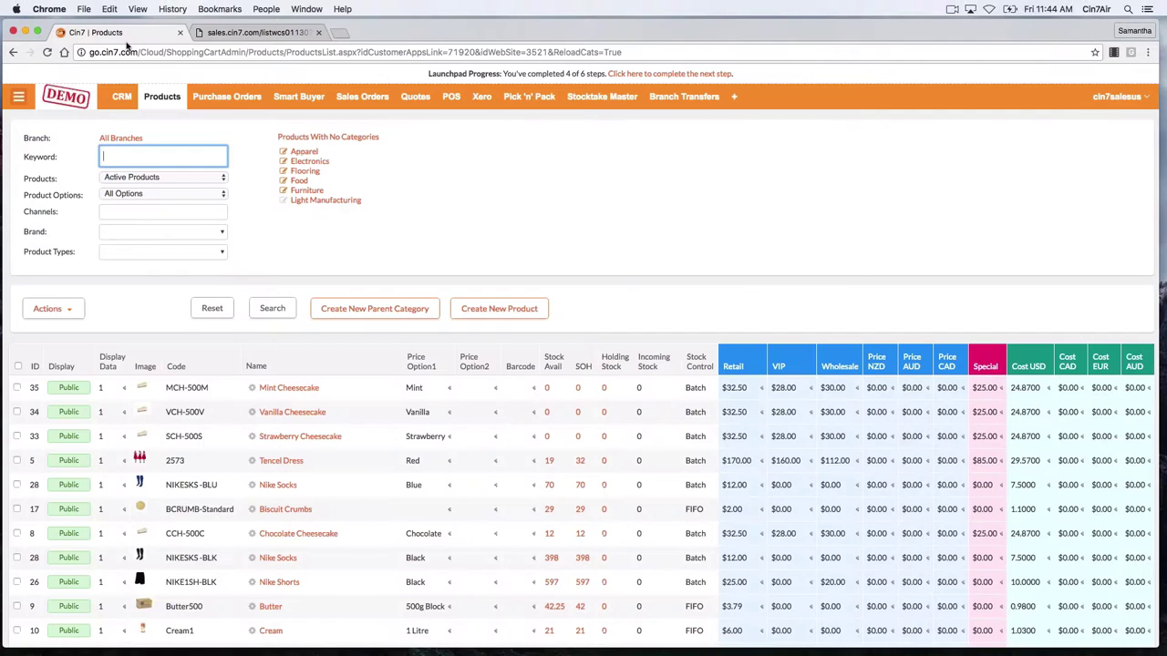
left_click(66, 310)
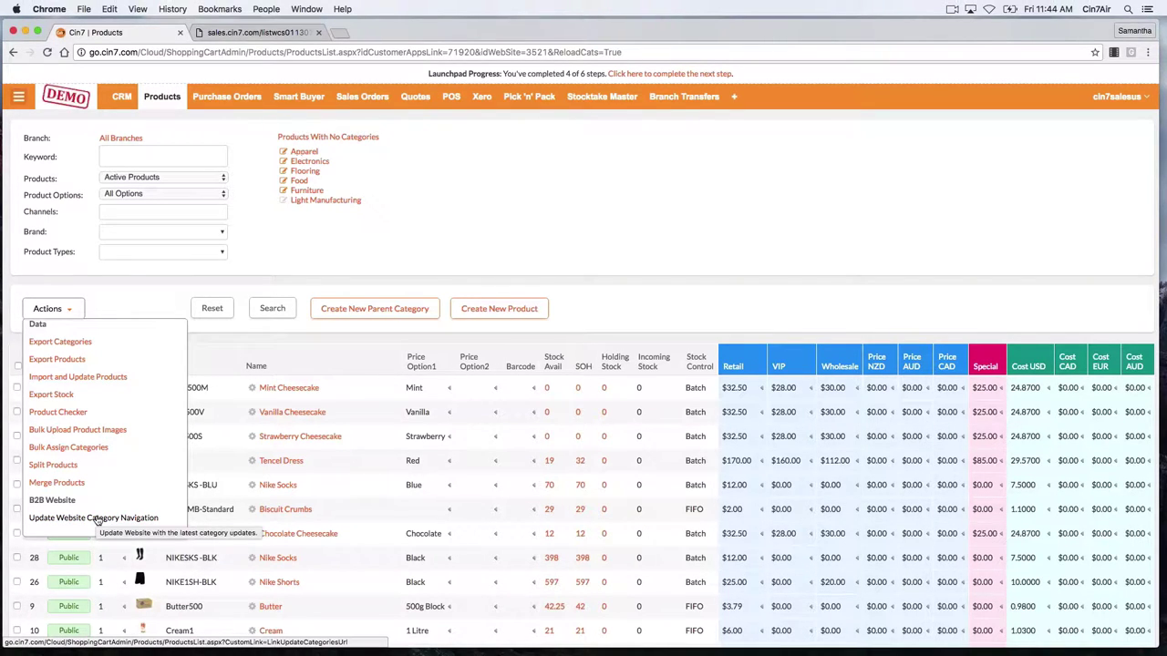
left_click(98, 517)
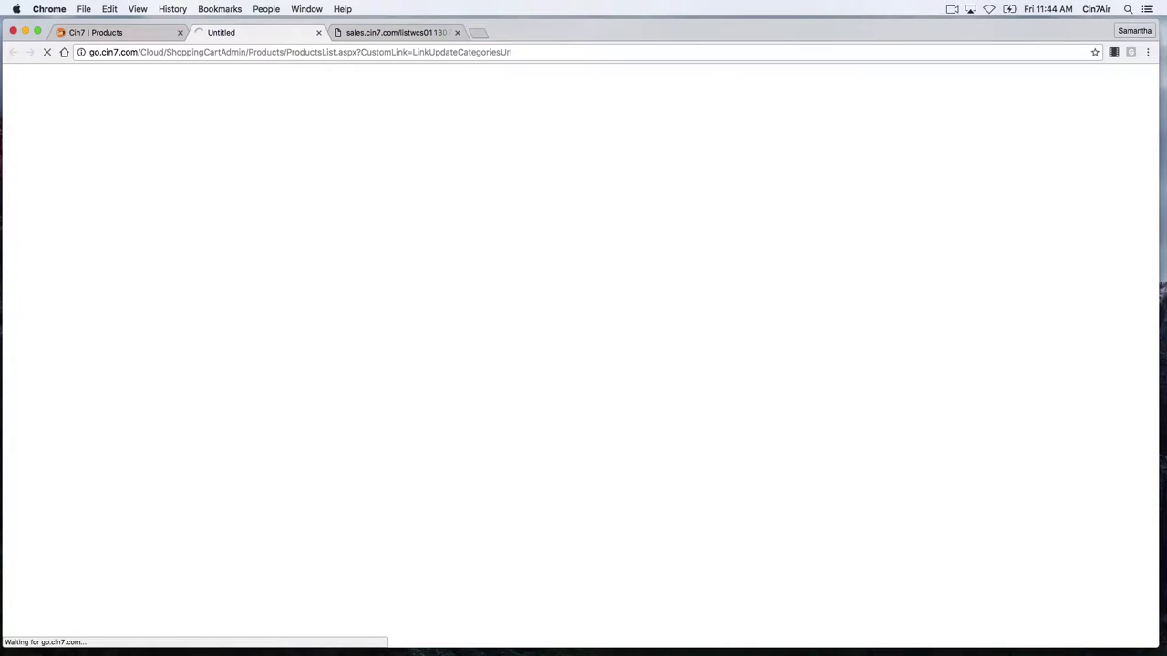
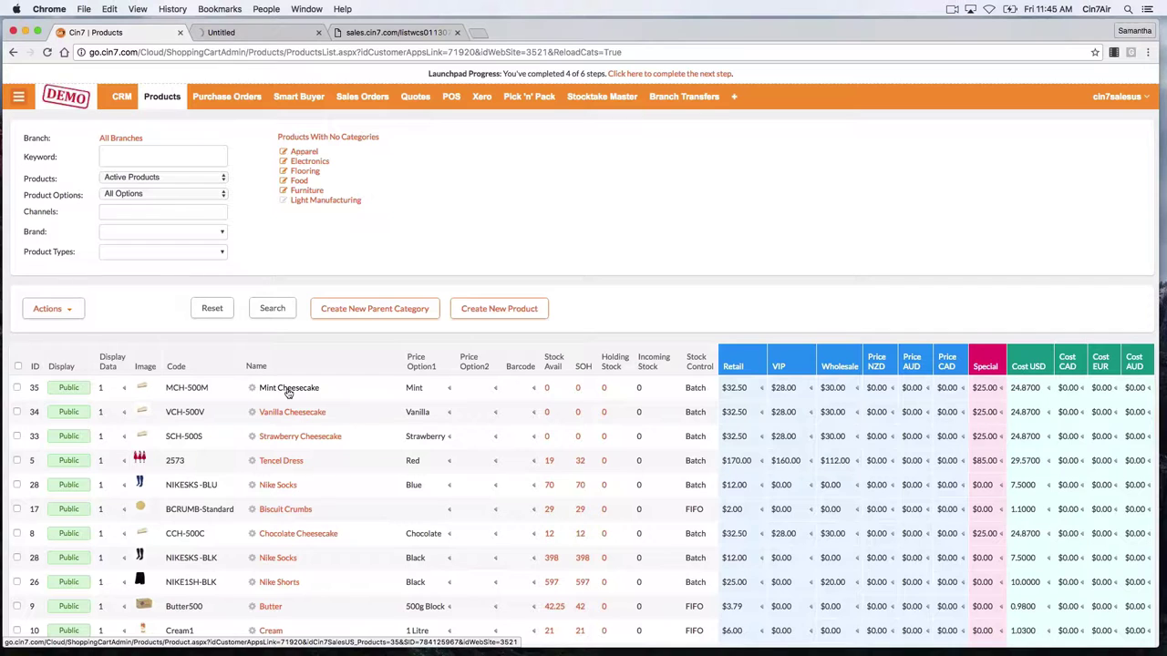
Step: Close the loading Mint Cheesecake and category-update tabs, then close the Chrome window
left_click(288, 390)
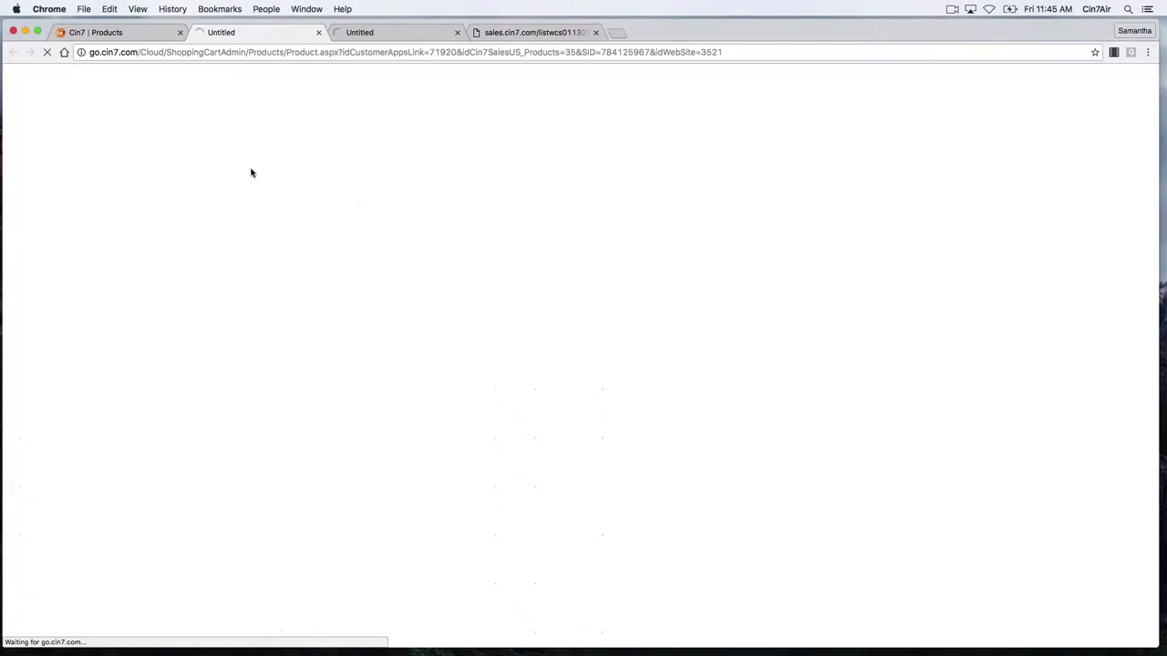
left_click(318, 33)
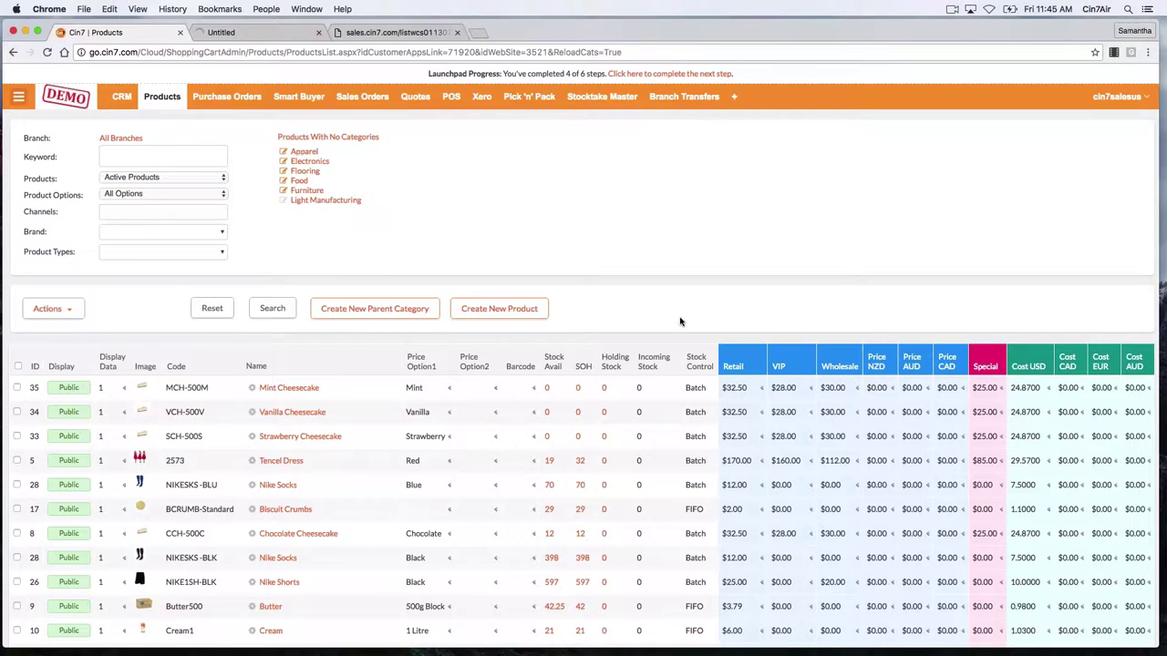
left_click(252, 39)
left_click(318, 33)
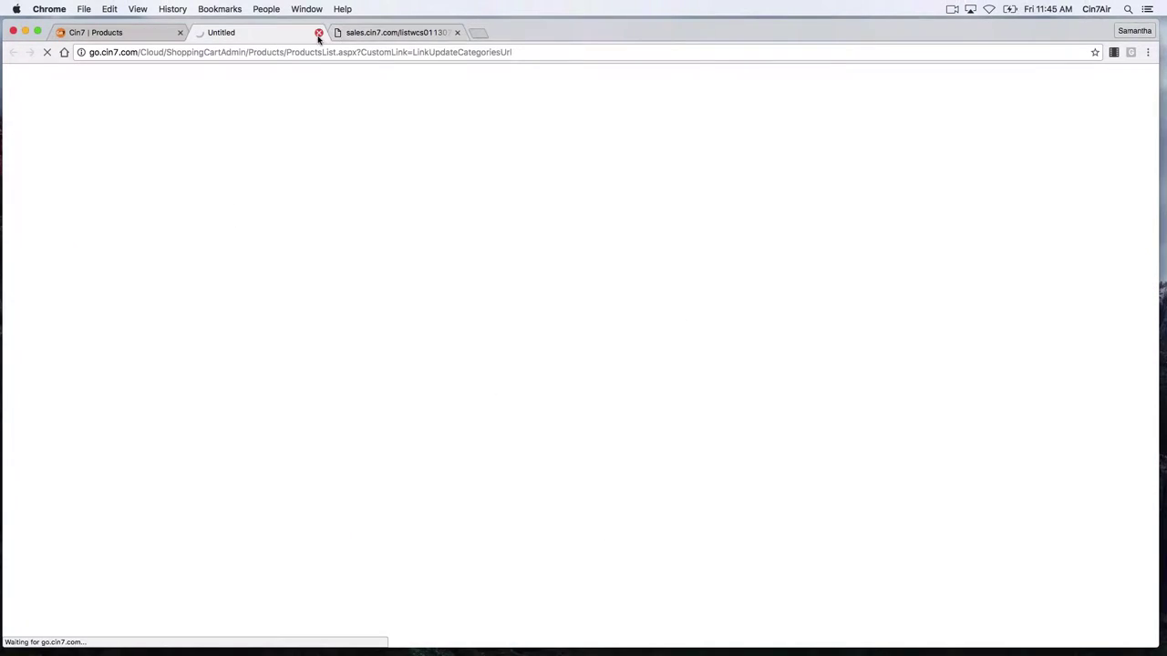
left_click(114, 34)
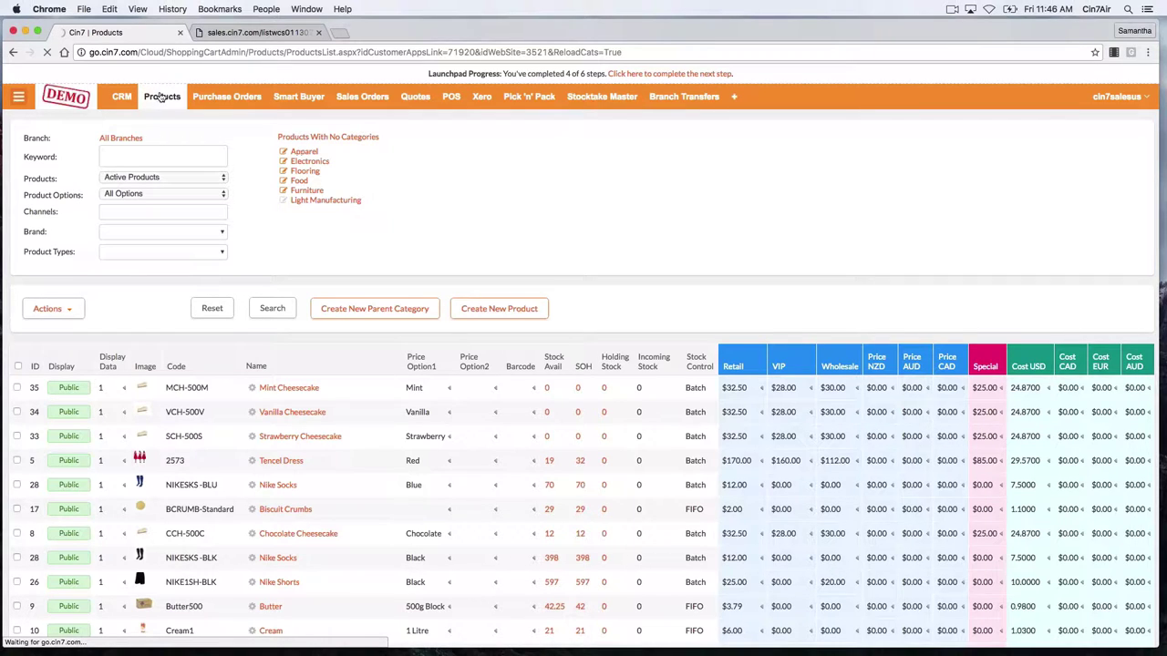
left_click(1107, 97)
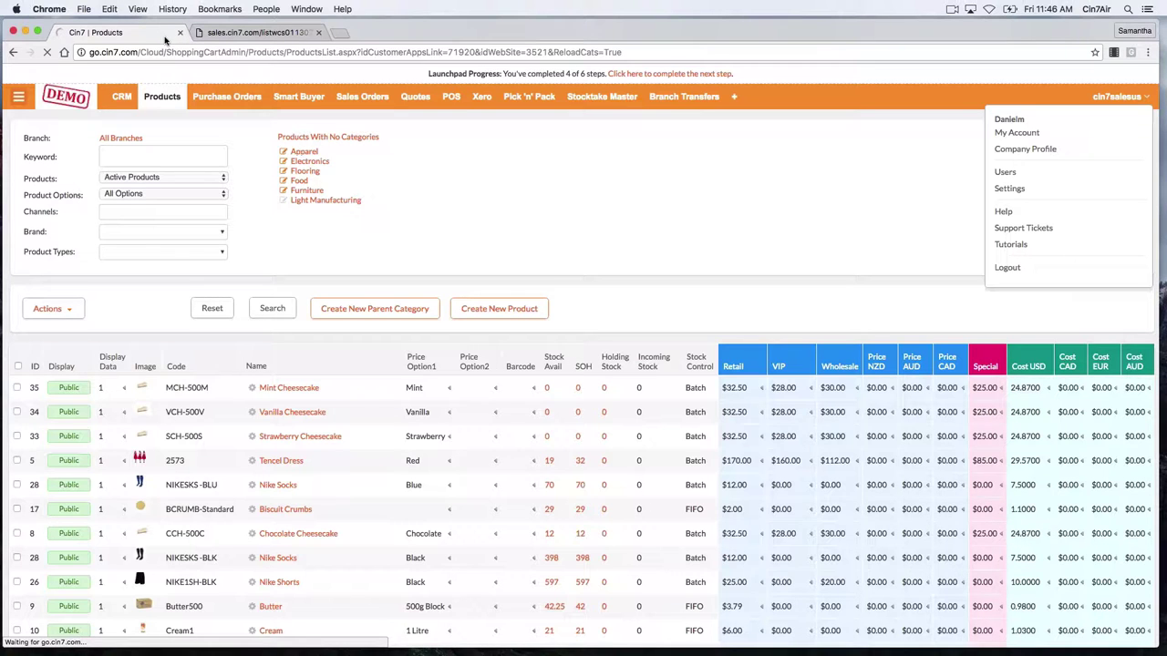
left_click(14, 32)
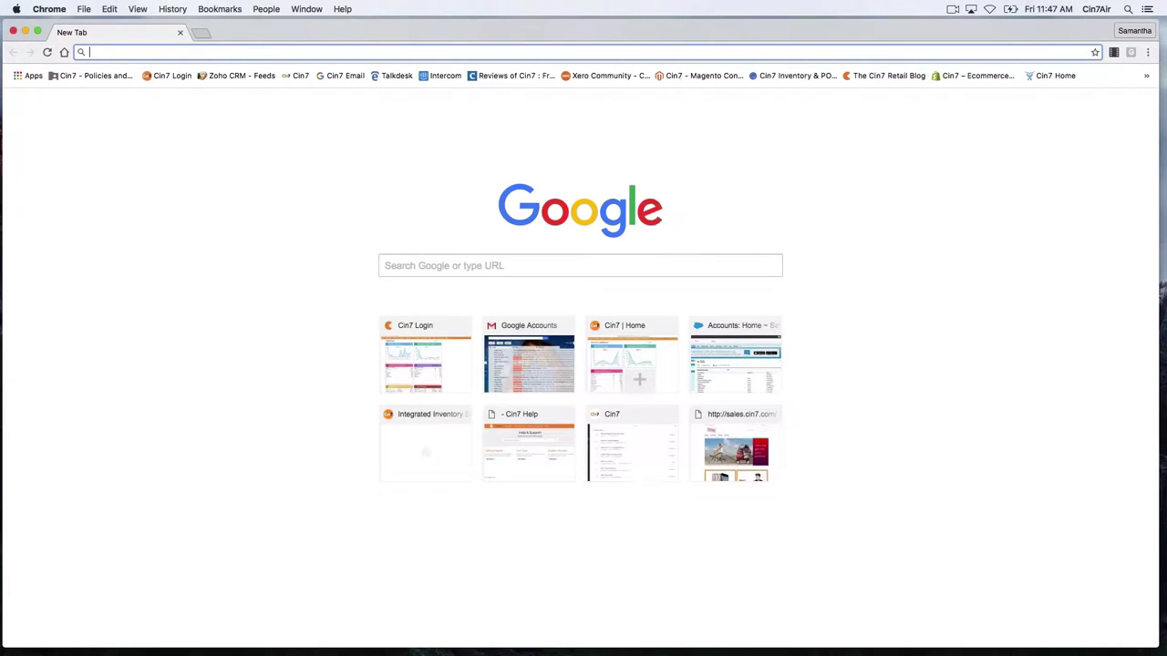
Step: Load go.cin7.com/cloud, then open the Products list and its Actions menu
type("go.cin7.com/cloud")
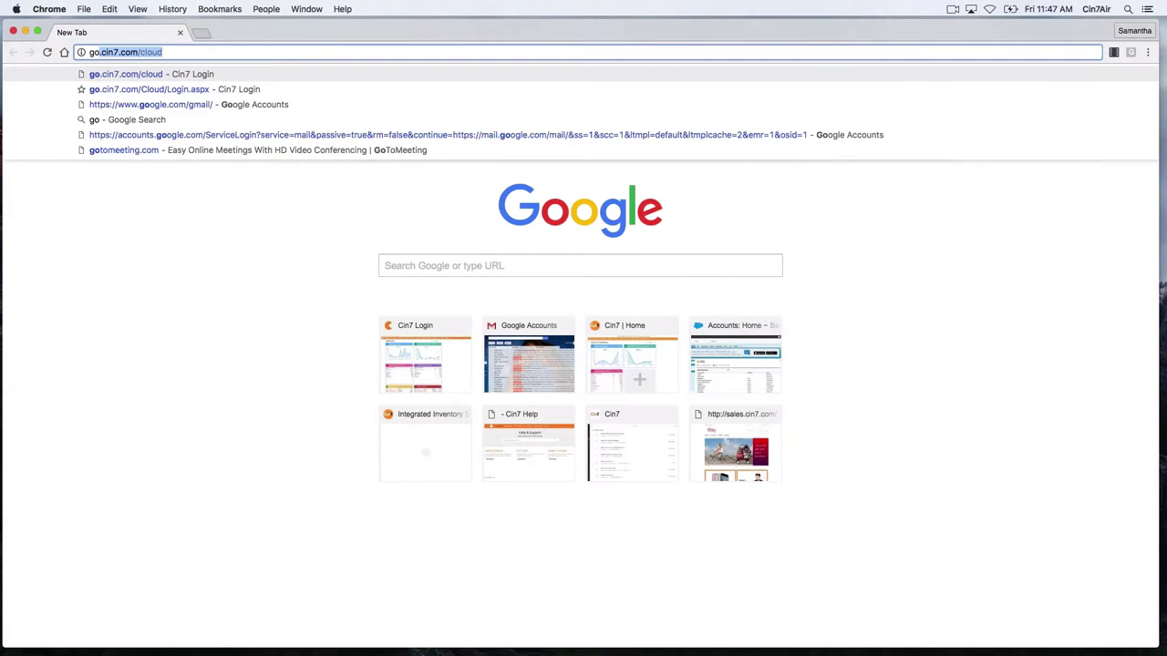
key("Return")
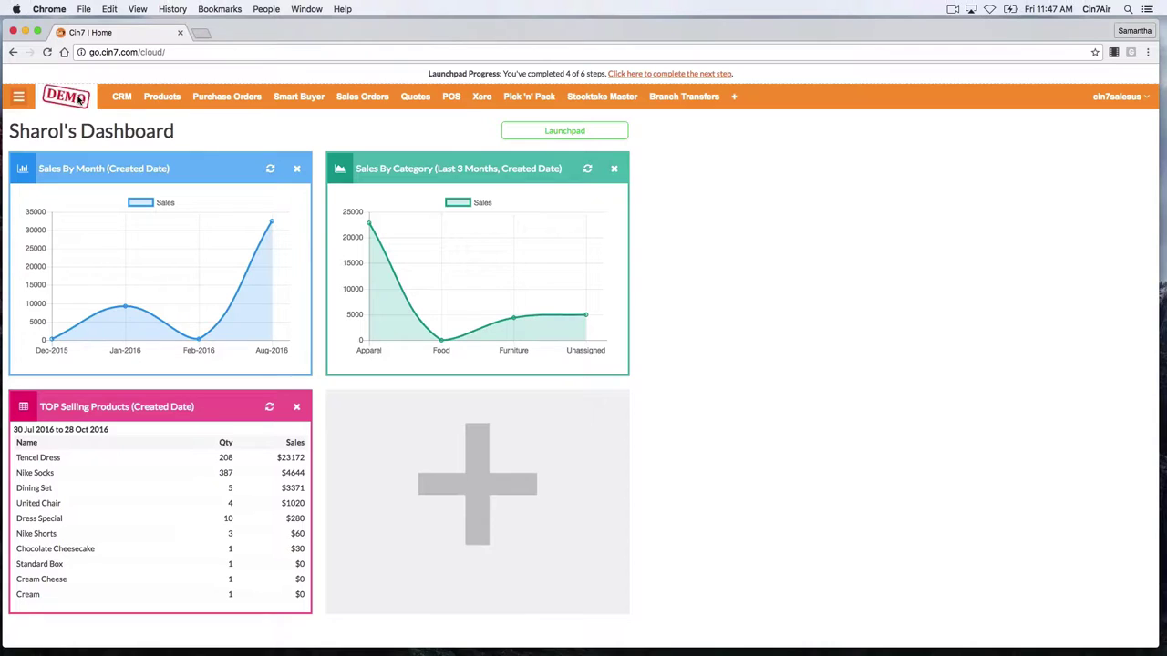
left_click(161, 96)
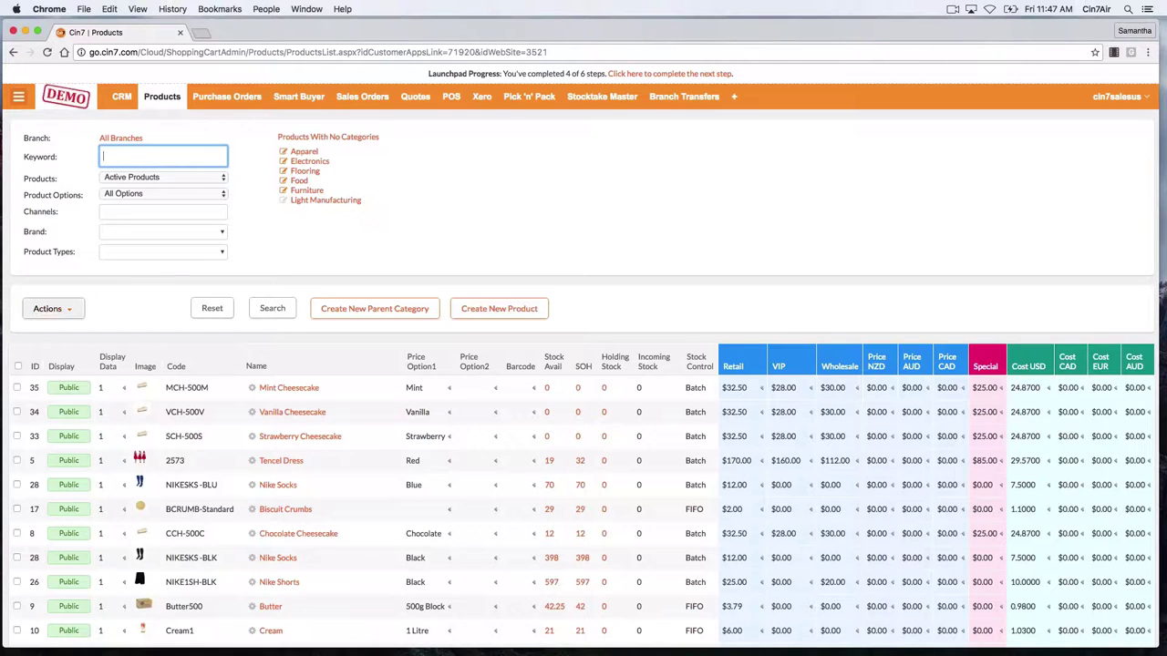
left_click(63, 315)
Step: Run Update Website Category Navigation and open sales.cin7.com in a new tab beside Products
left_click(84, 517)
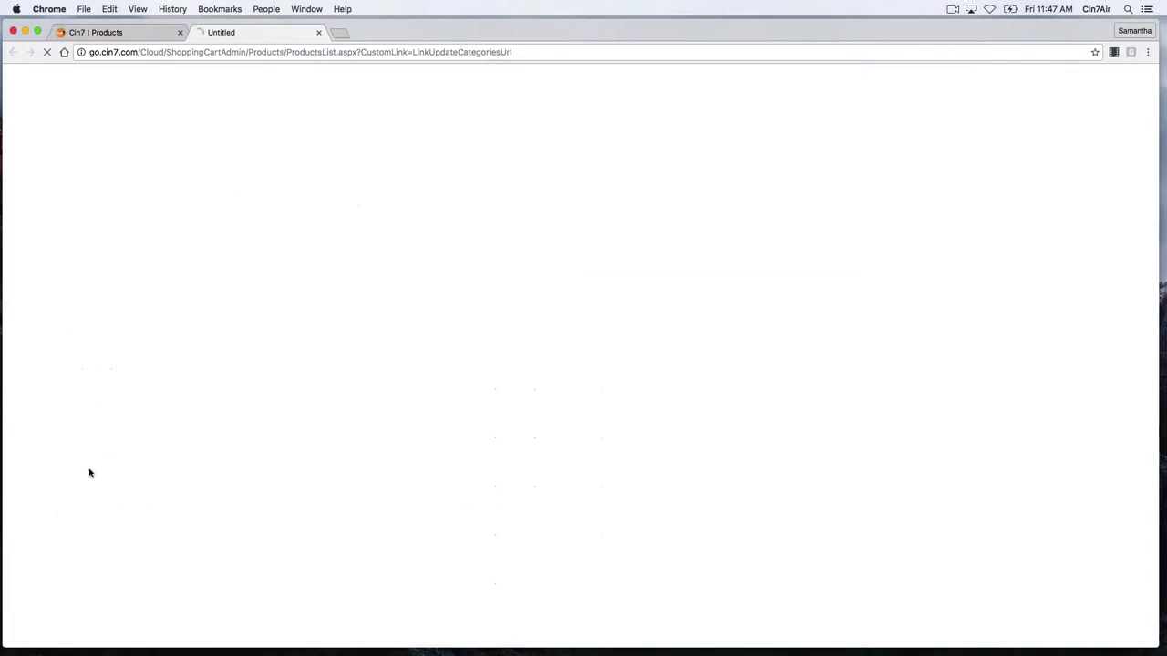
left_click(339, 33)
type("sales.cin7.com")
key("Return")
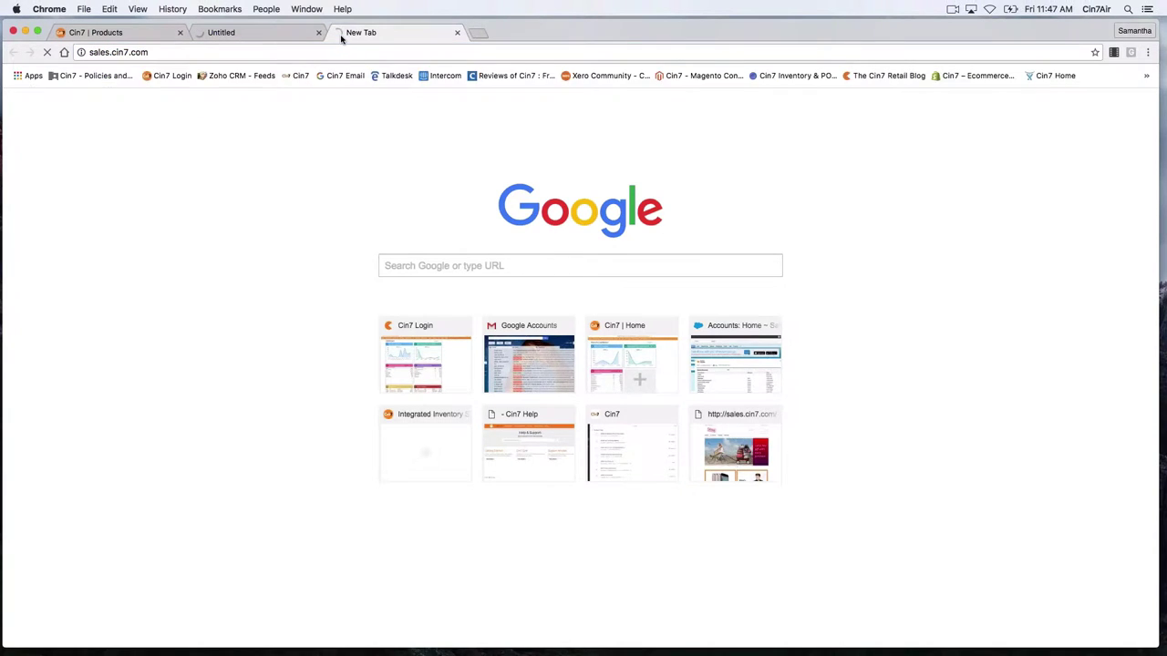
left_click(237, 37)
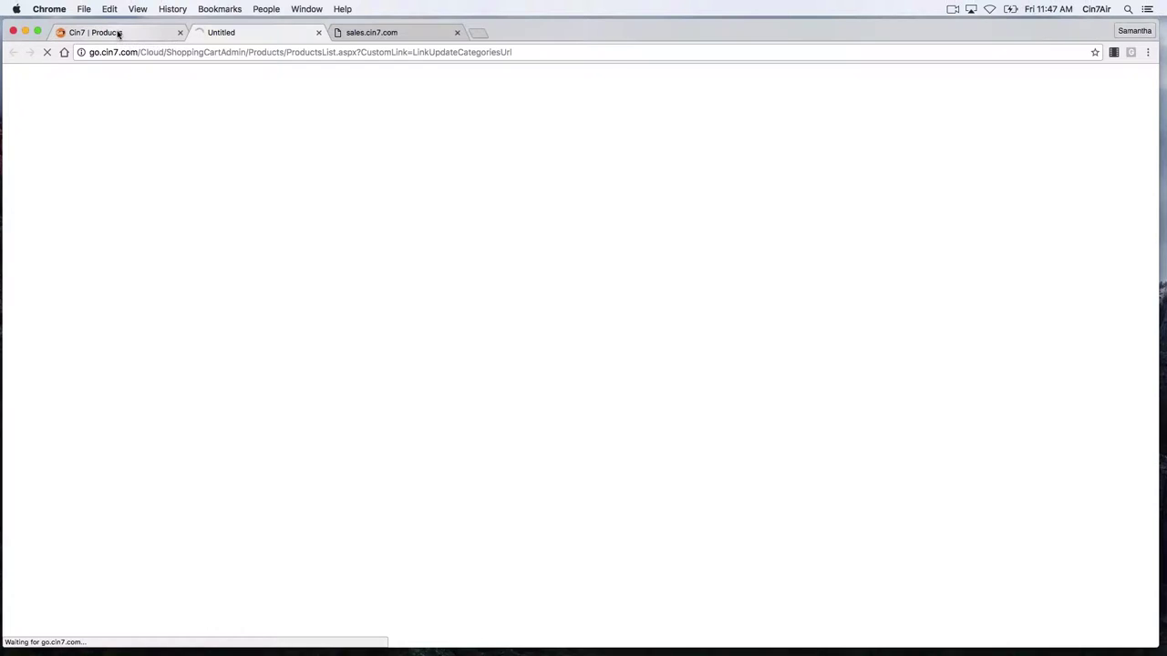
left_click(319, 33)
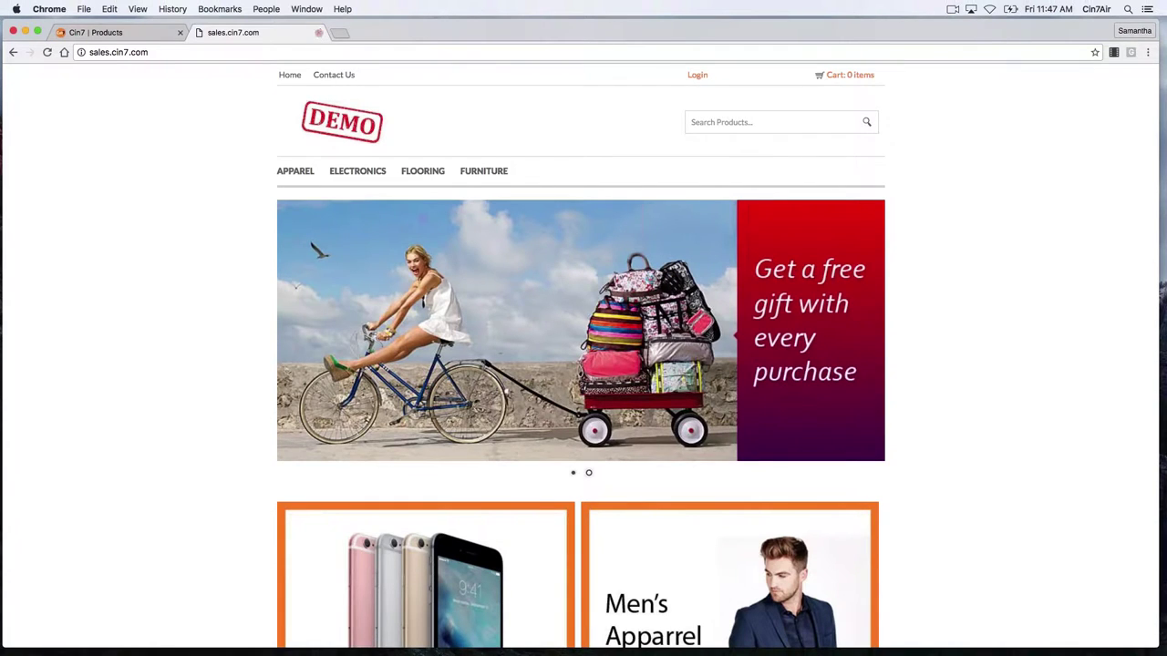
left_click(100, 32)
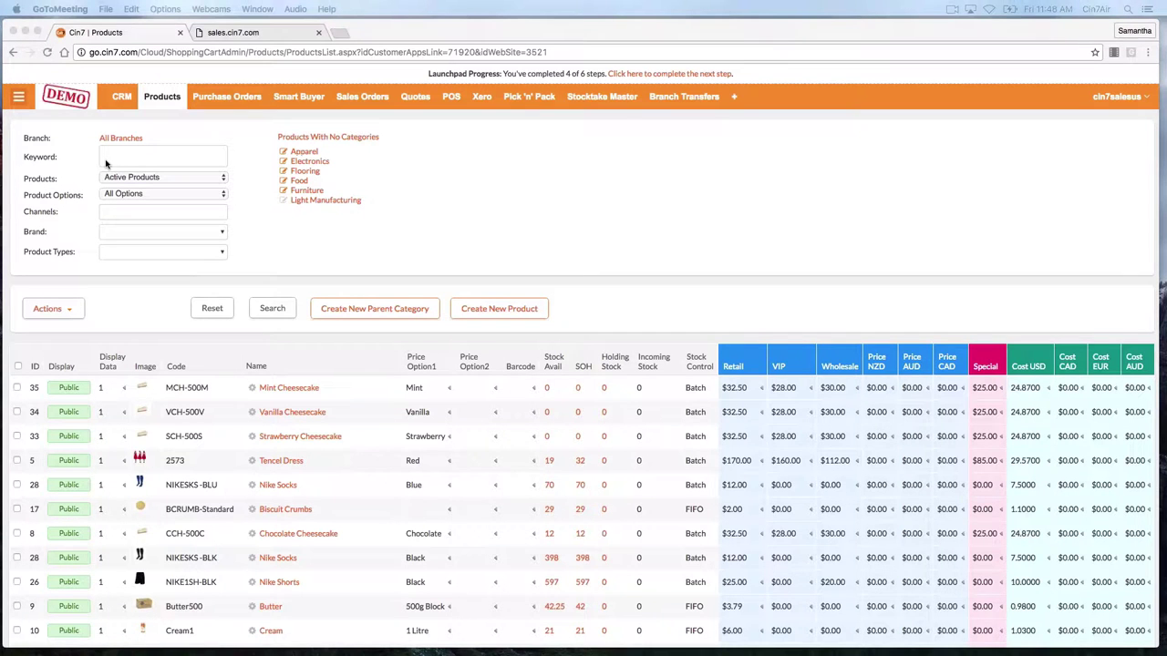
Step: Open Web Central from Admin & Reports and start editing the Home page
left_click(24, 103)
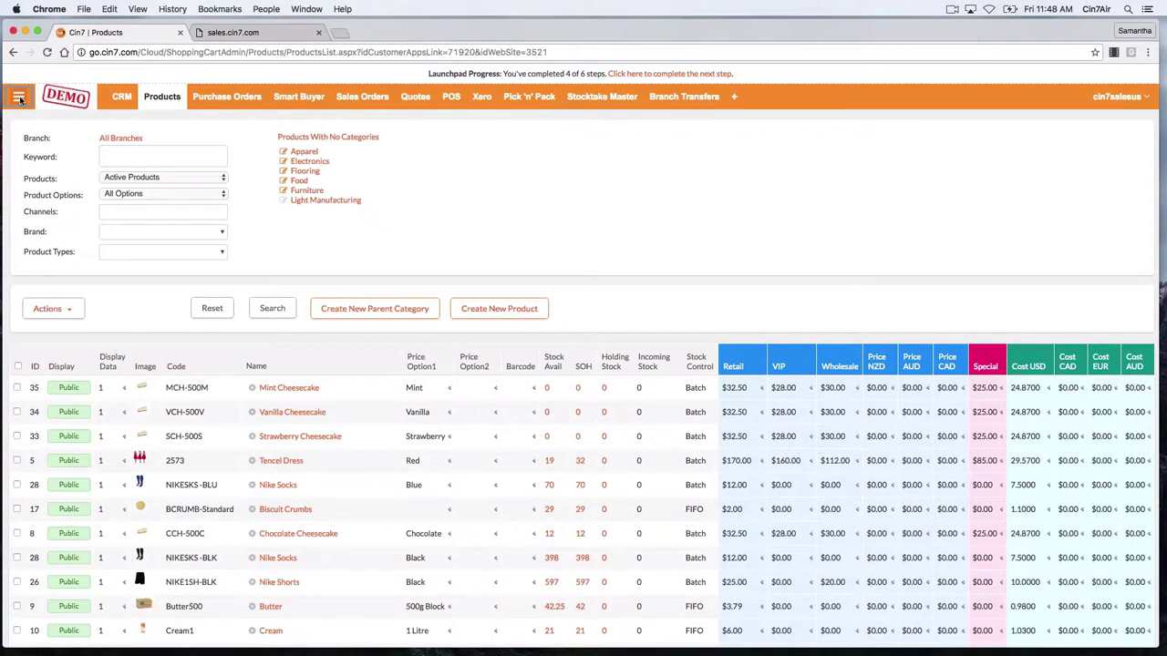
left_click(20, 100)
left_click(44, 347)
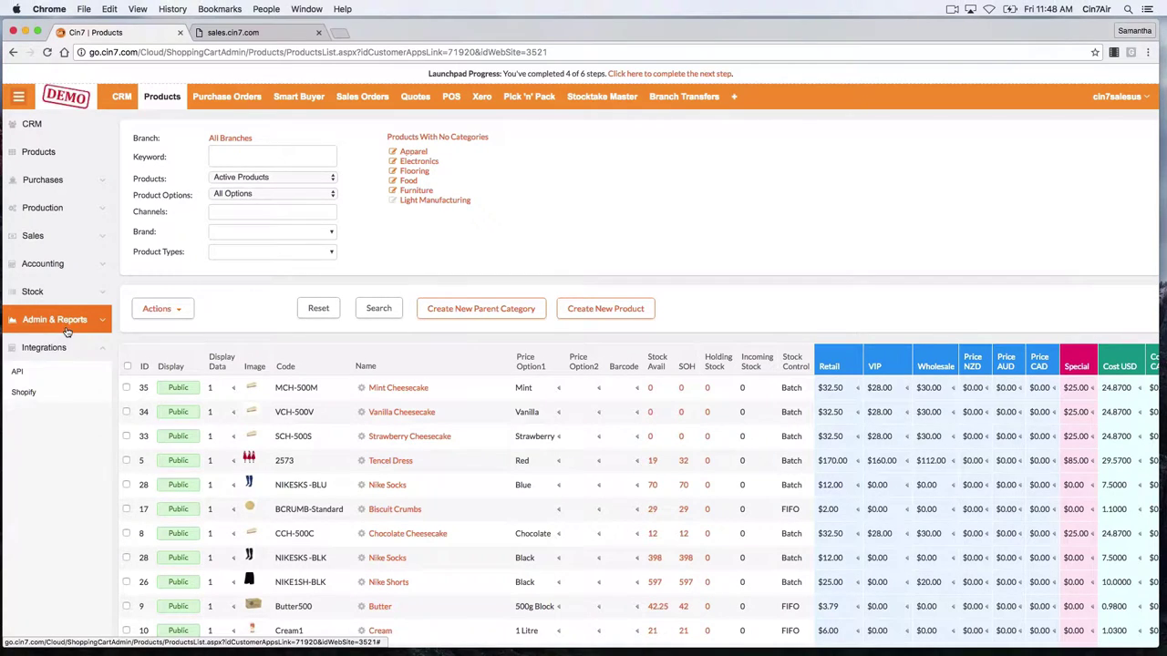
left_click(67, 330)
left_click(69, 383)
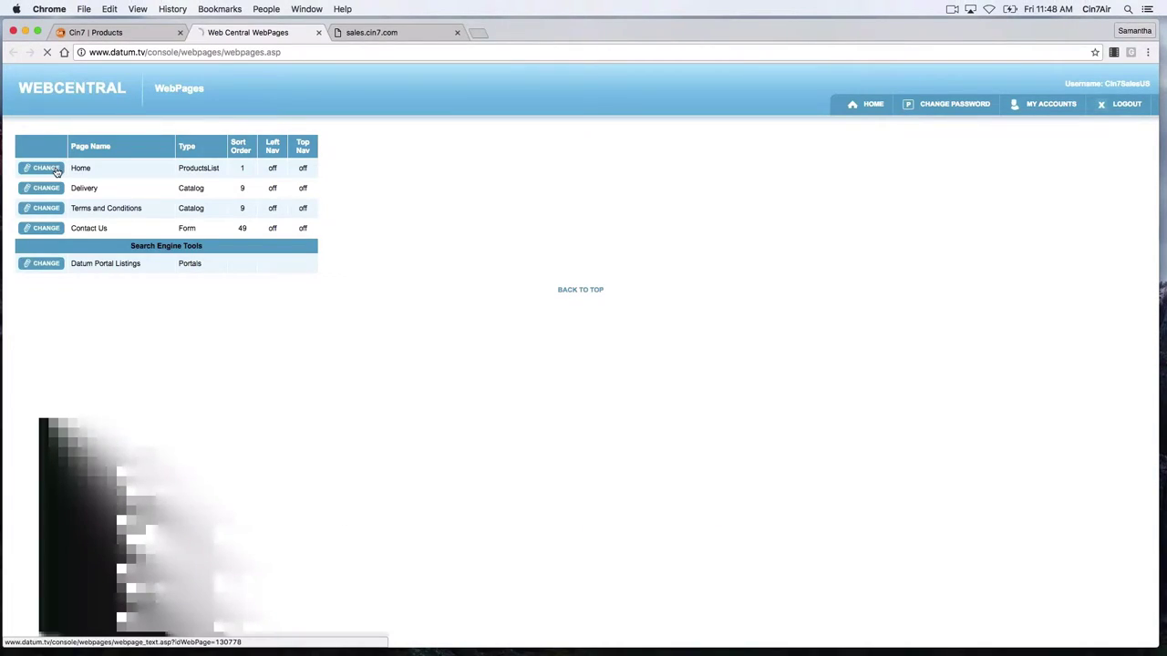
left_click(54, 171)
Step: Check the first banner slide on the live storefront before returning to the Home editor
left_click(371, 32)
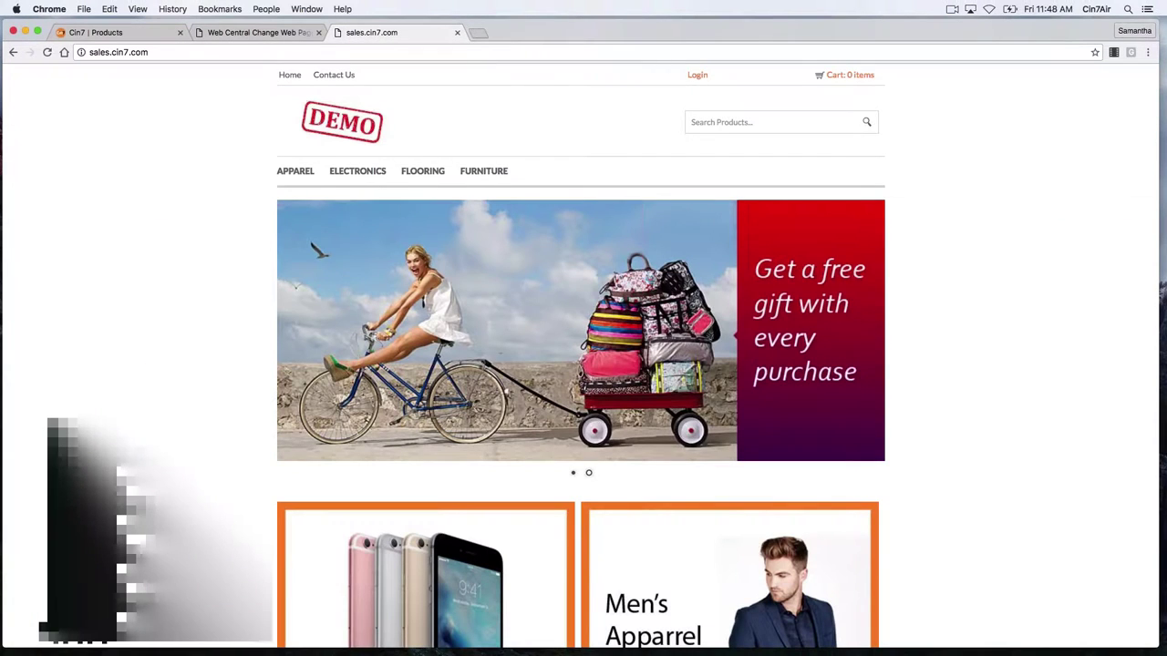
left_click(573, 473)
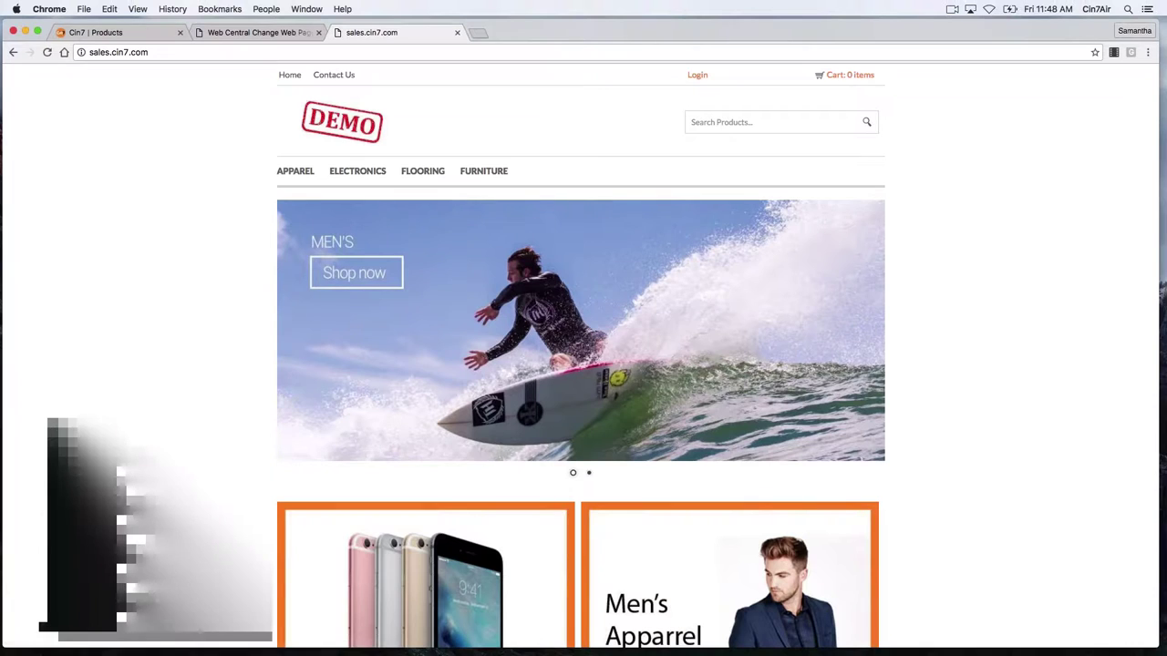
left_click(253, 32)
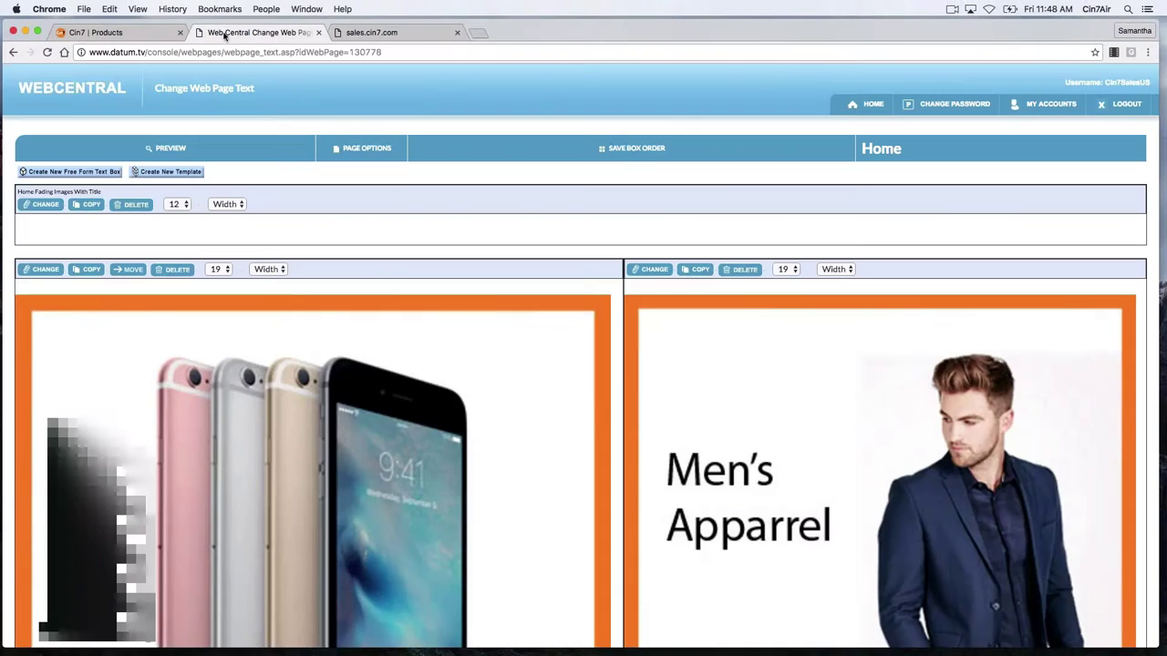
Step: In the fading-images banner, pick Macys_bannerright.jpg from the computer for the empty third slot
left_click(40, 205)
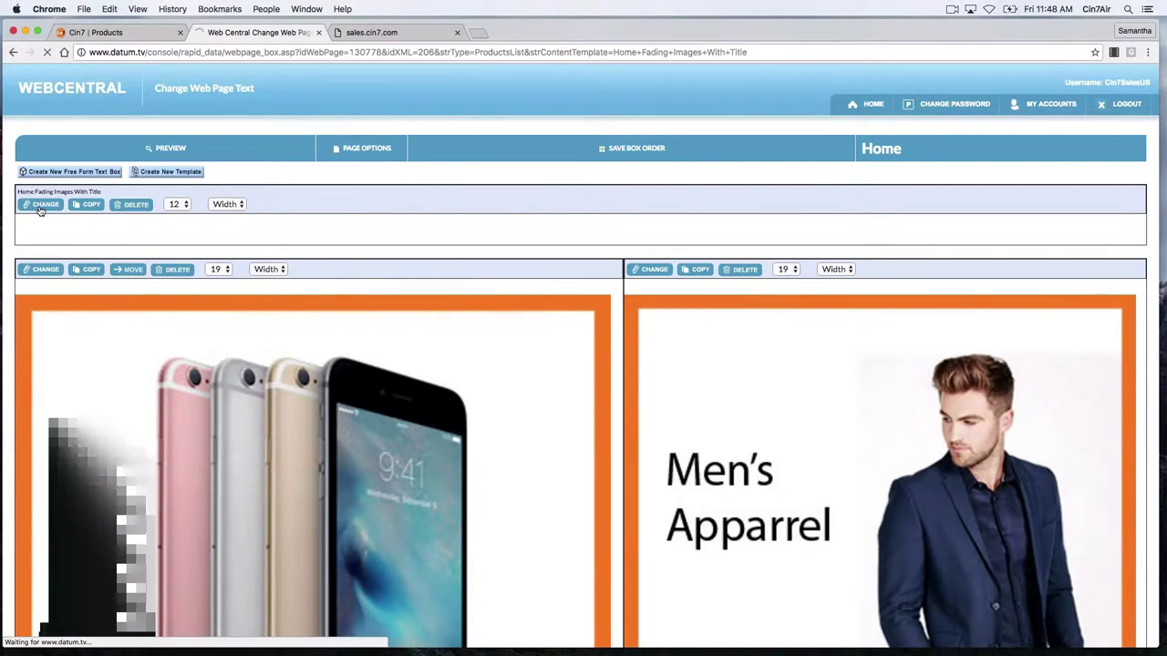
scroll(177, 279, "down", 3)
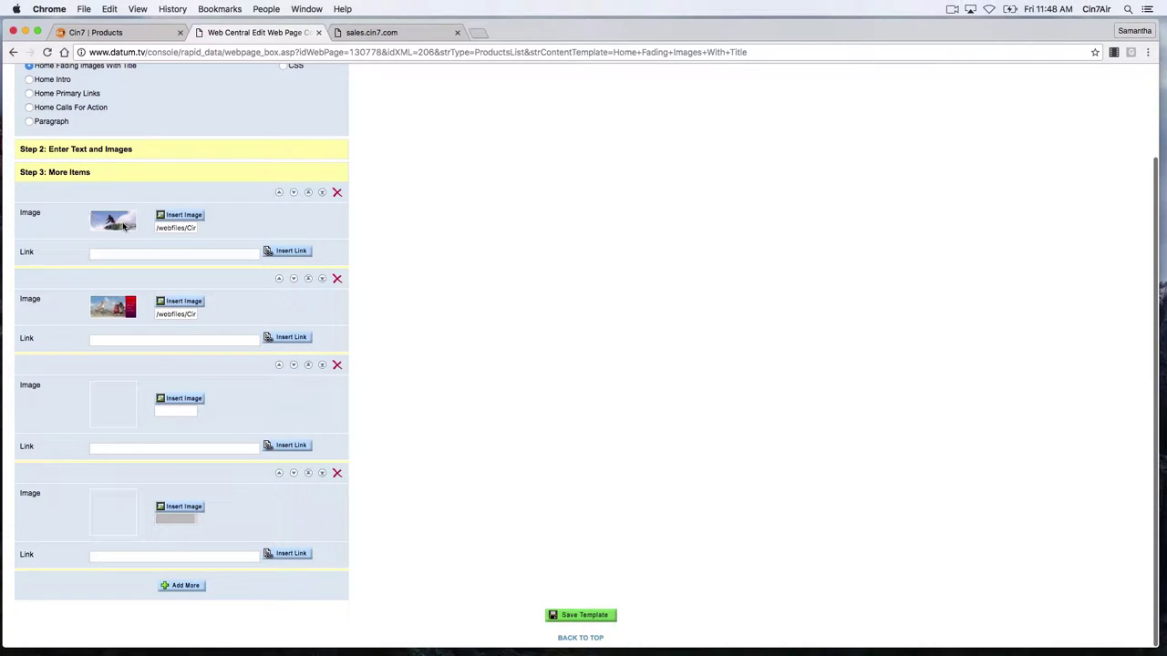
left_click(168, 401)
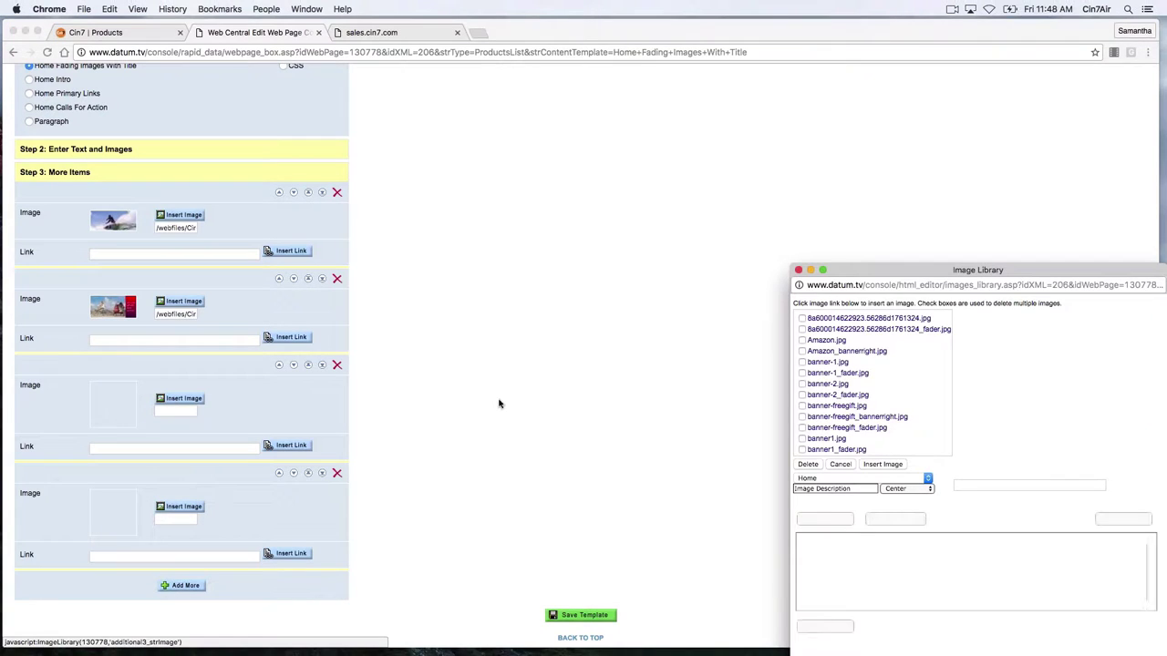
left_click_drag(1008, 272, 668, 168)
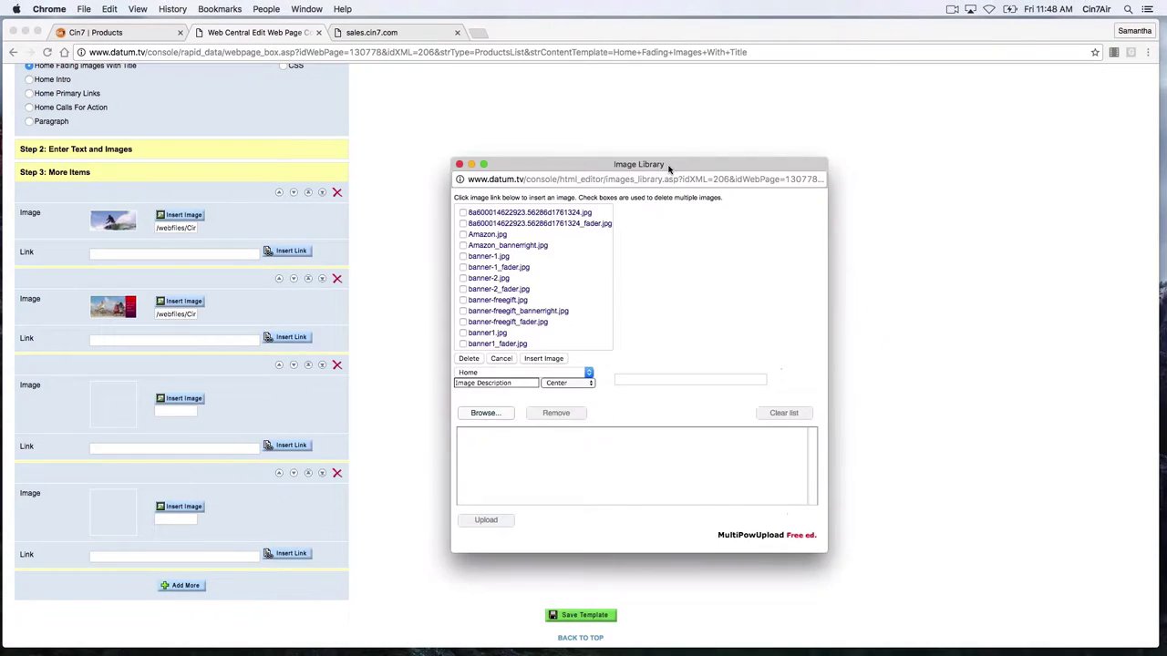
left_click(485, 413)
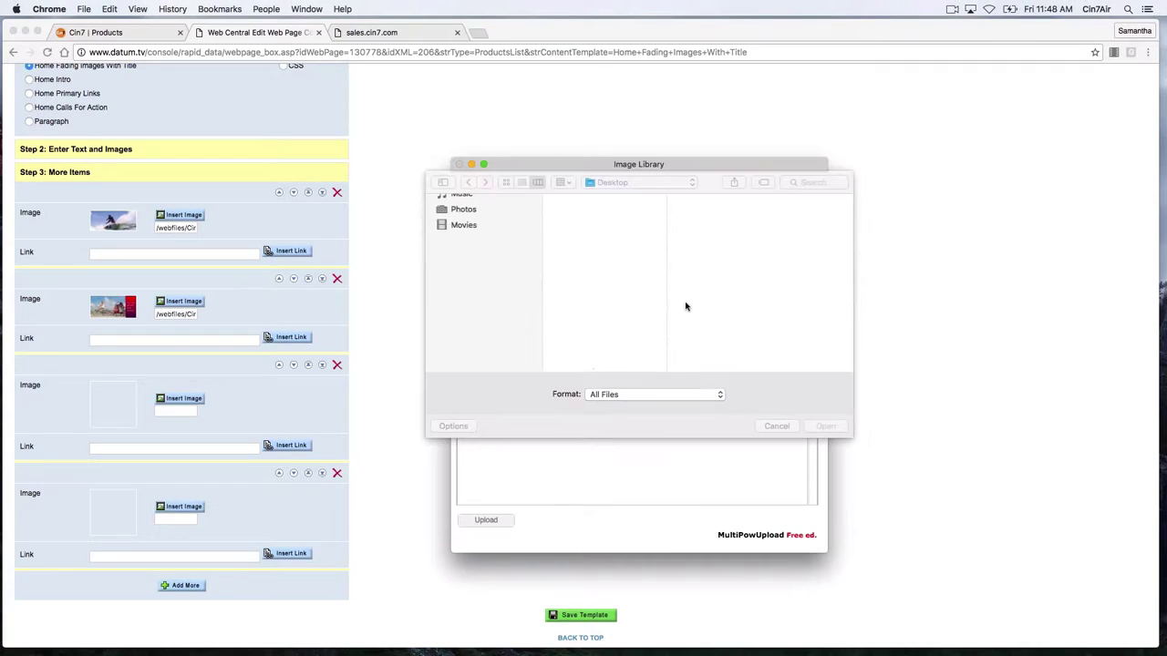
scroll(663, 289, "down", 5)
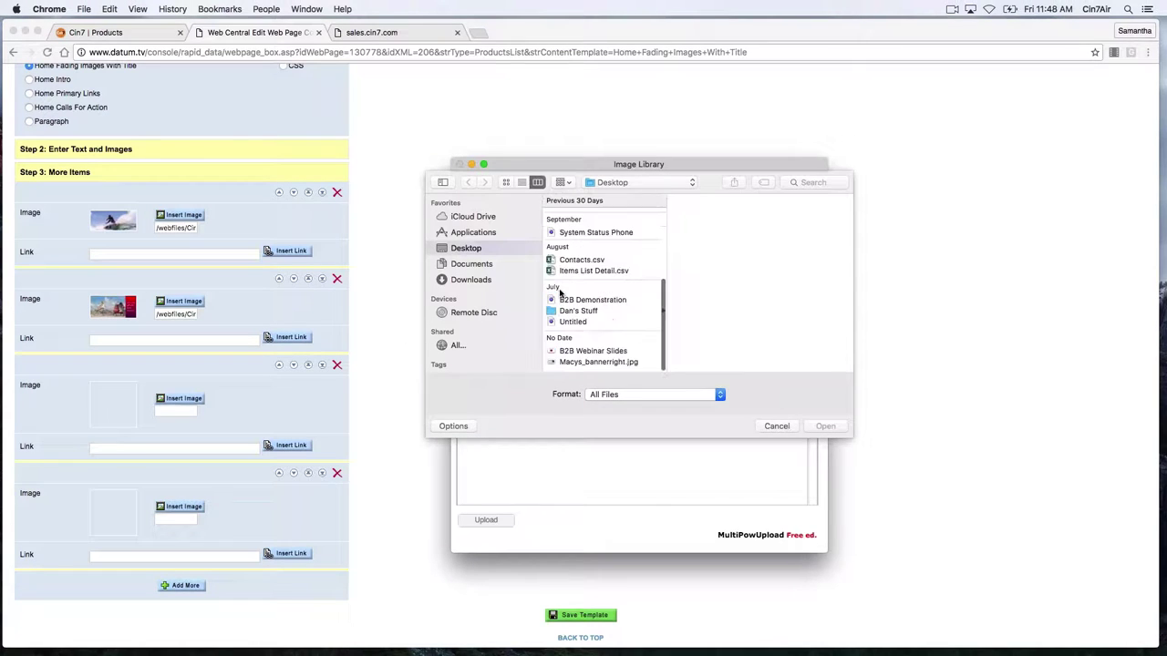
left_click(595, 367)
left_click(823, 426)
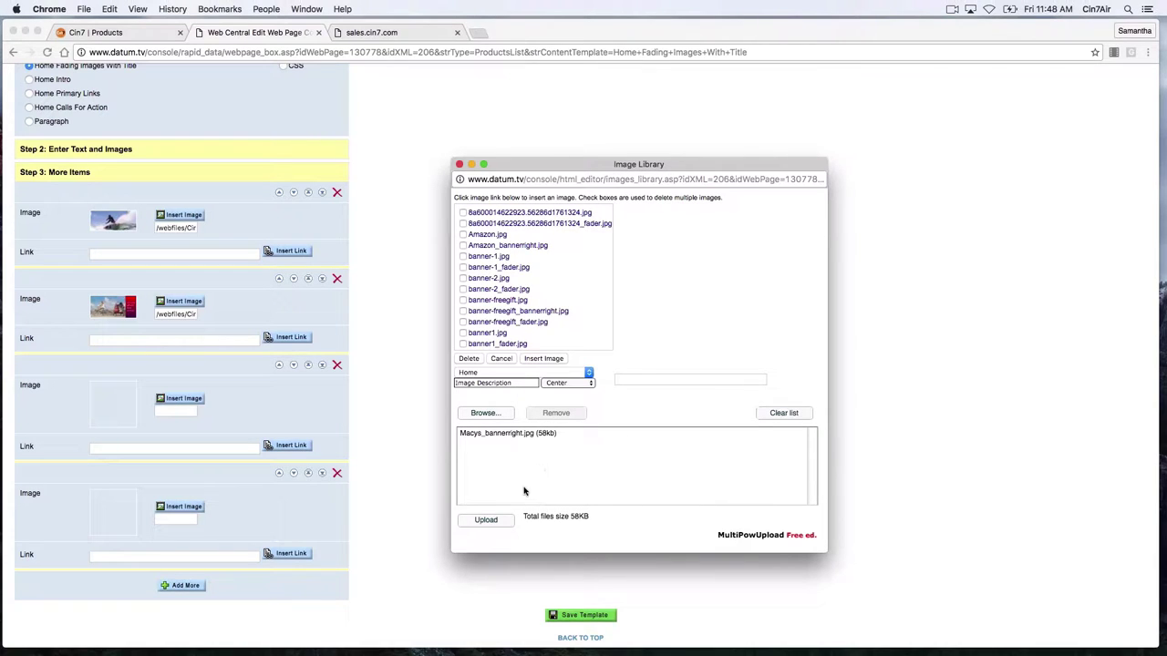
Step: Upload Macys_bannerright.jpg, insert it as the third banner image, and save the template
left_click(497, 522)
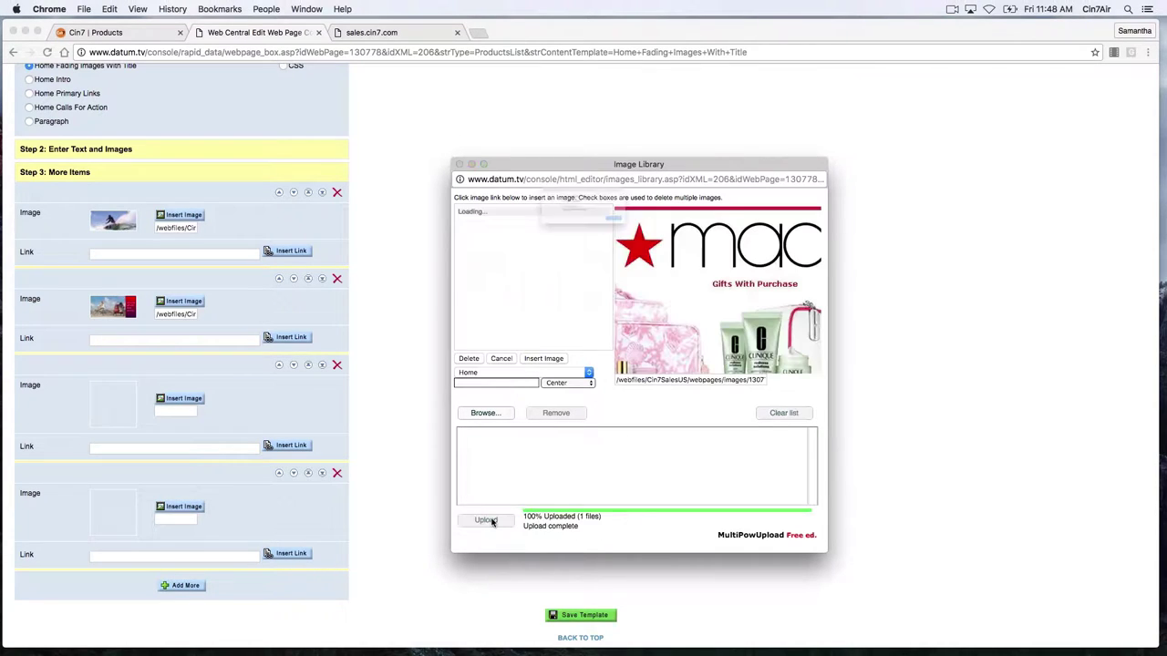
left_click(673, 246)
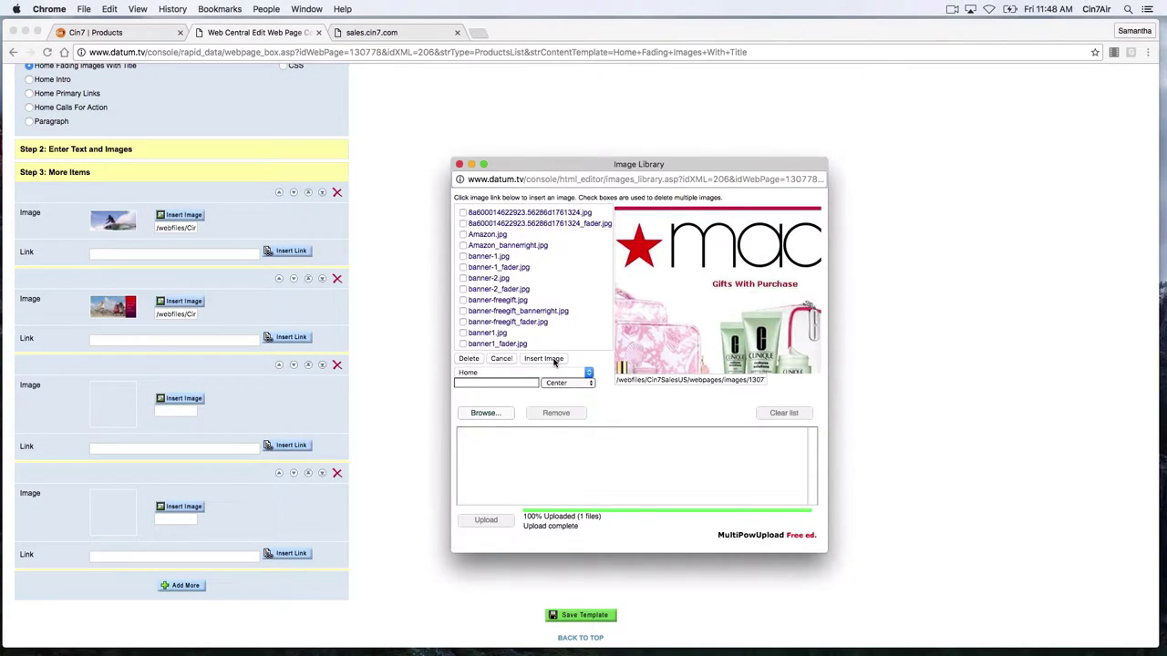
left_click(554, 360)
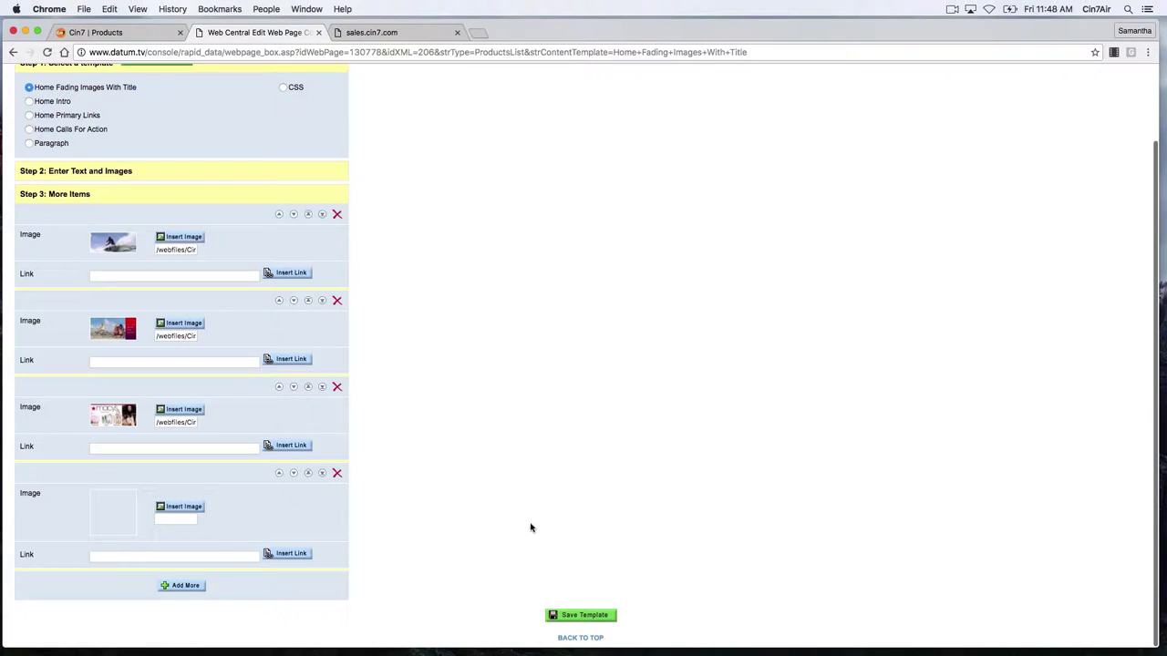
left_click(559, 615)
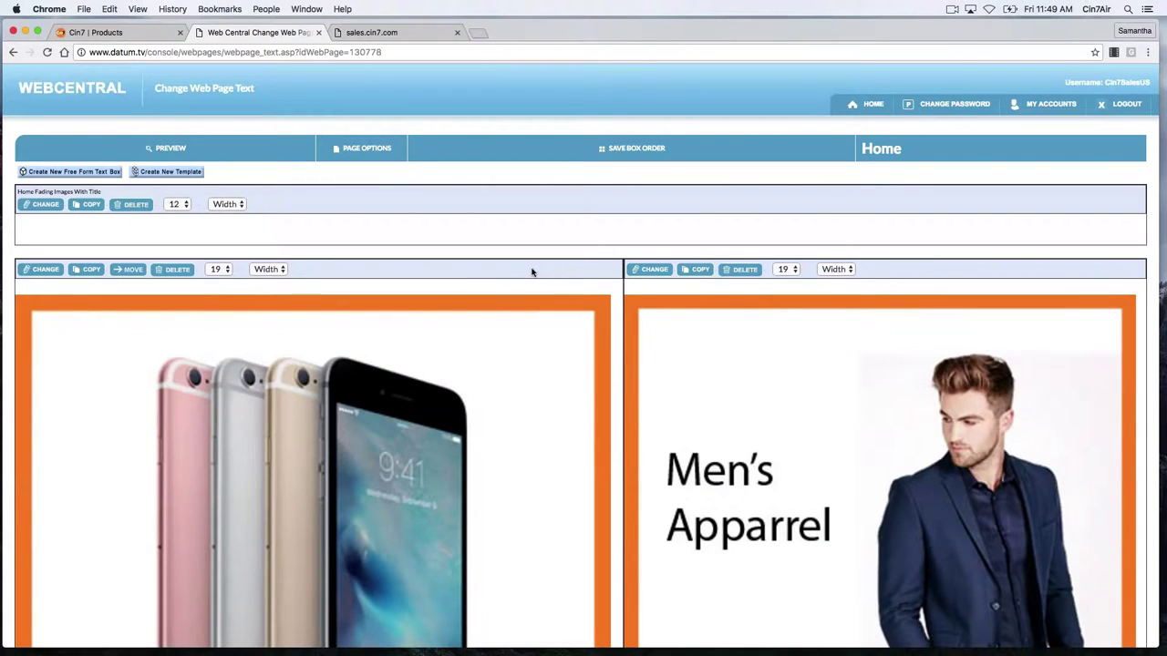
left_click(381, 34)
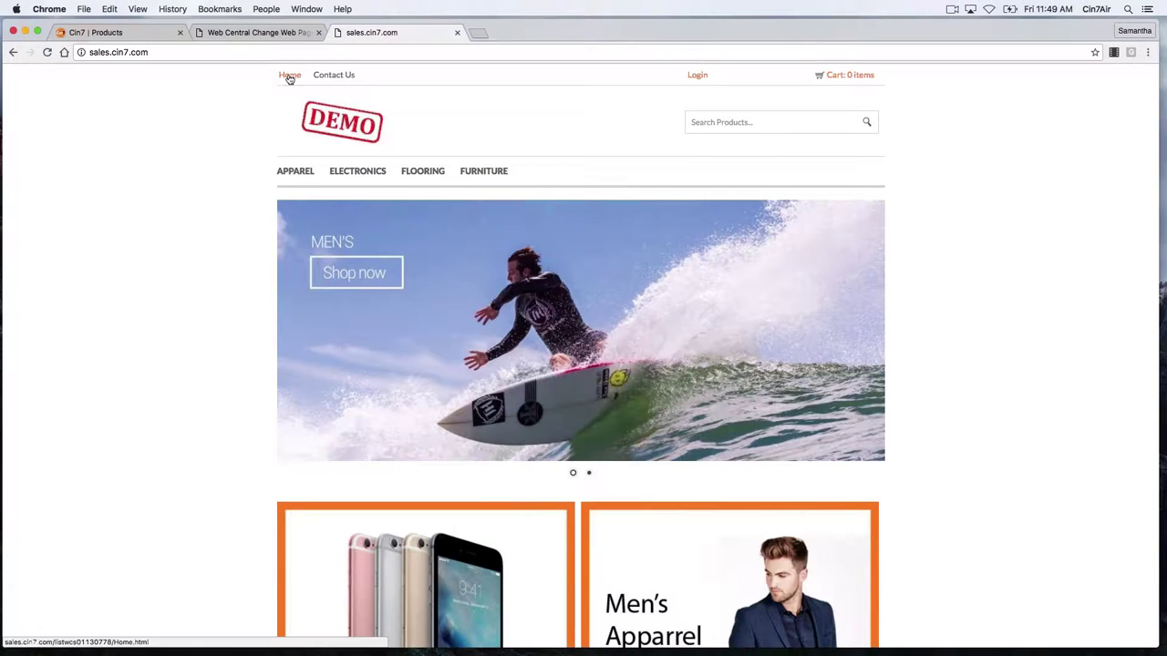
Step: Reload the store home page and cycle through all three banner slides
left_click(288, 76)
left_click(581, 472)
left_click(596, 473)
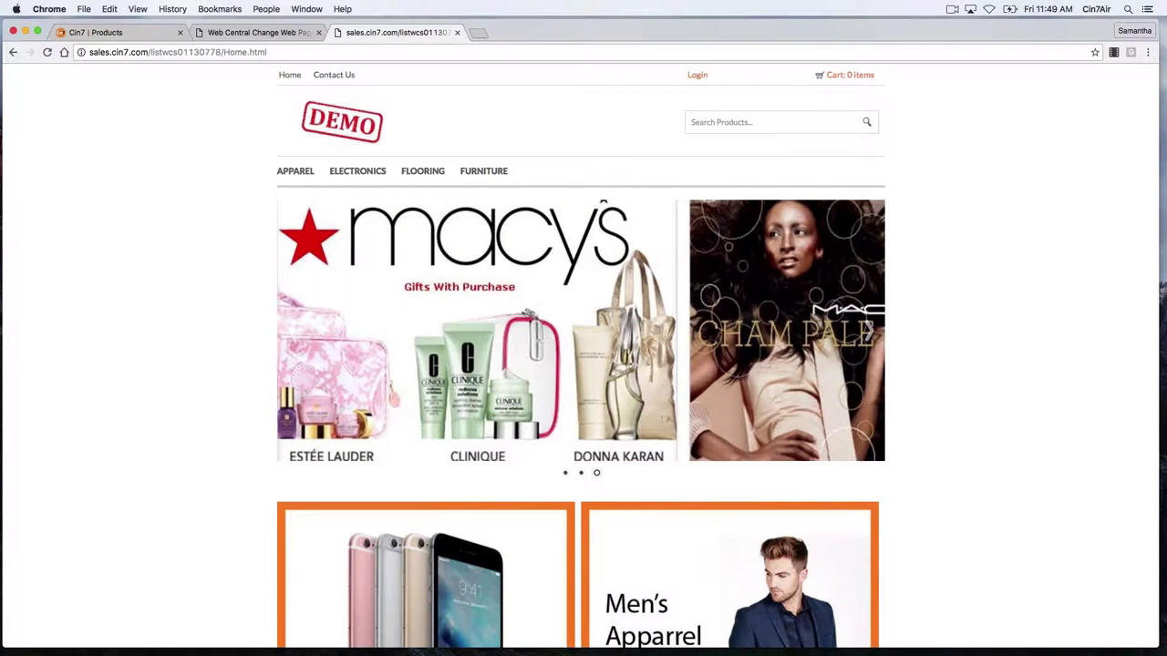
left_click(566, 472)
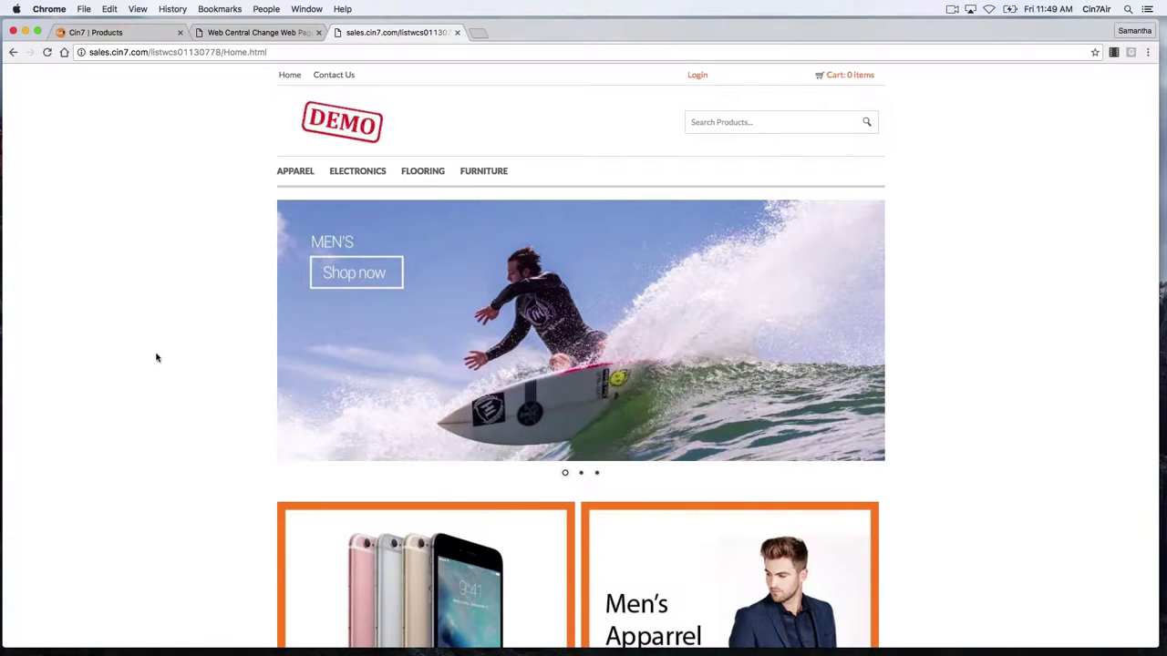
left_click(596, 472)
Step: Browse Electronics to the iPhone range, preview the iPhone 6s, then close the storefront tab
left_click(354, 173)
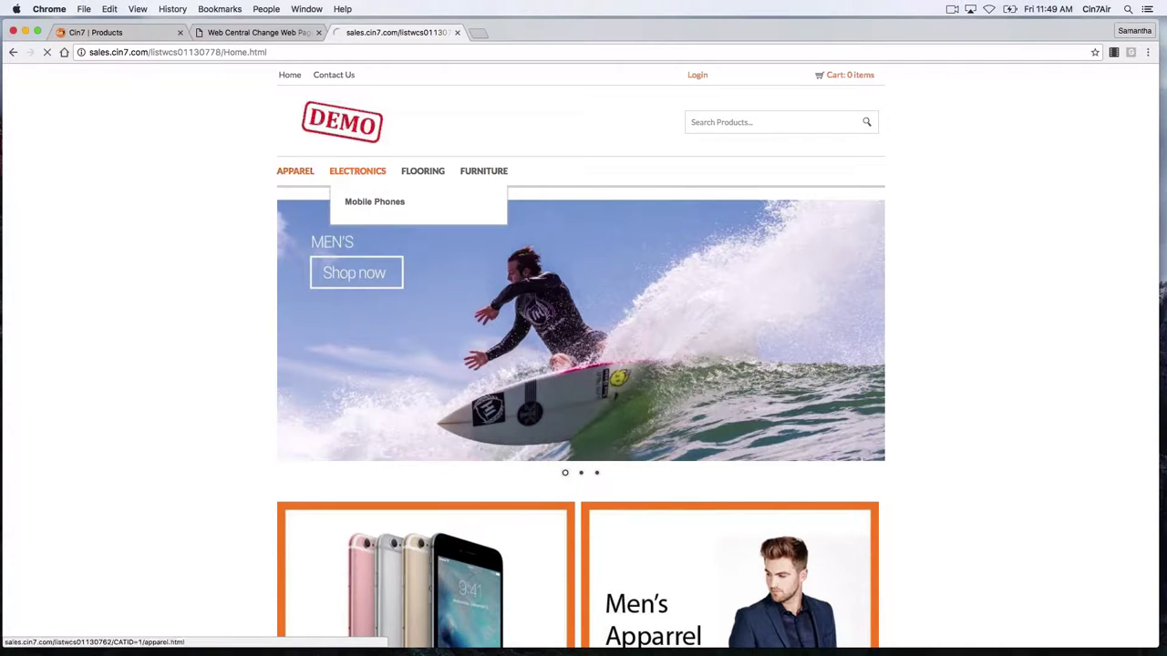
scroll(200, 385, "down", 5)
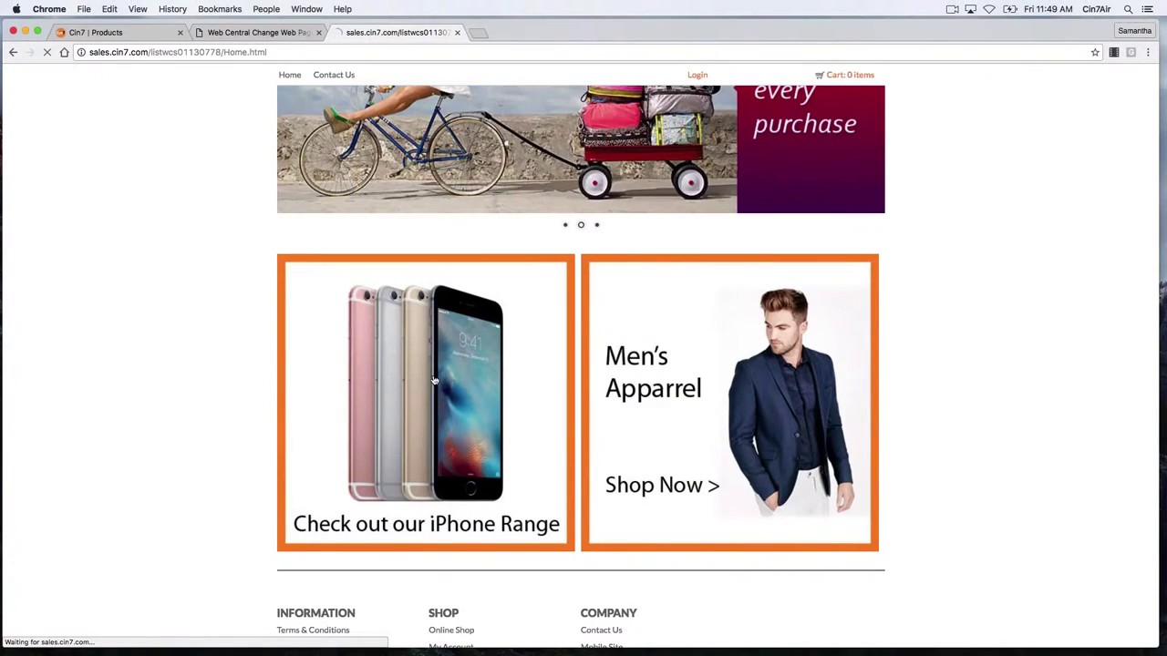
scroll(428, 365, "down", 5)
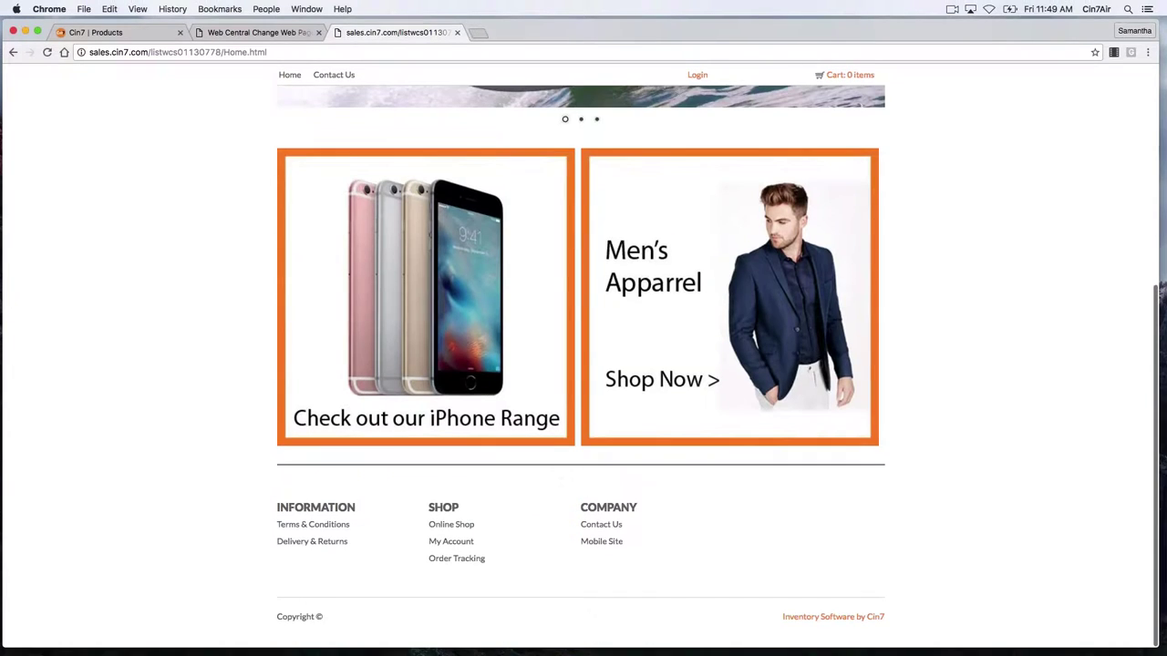
left_click(427, 339)
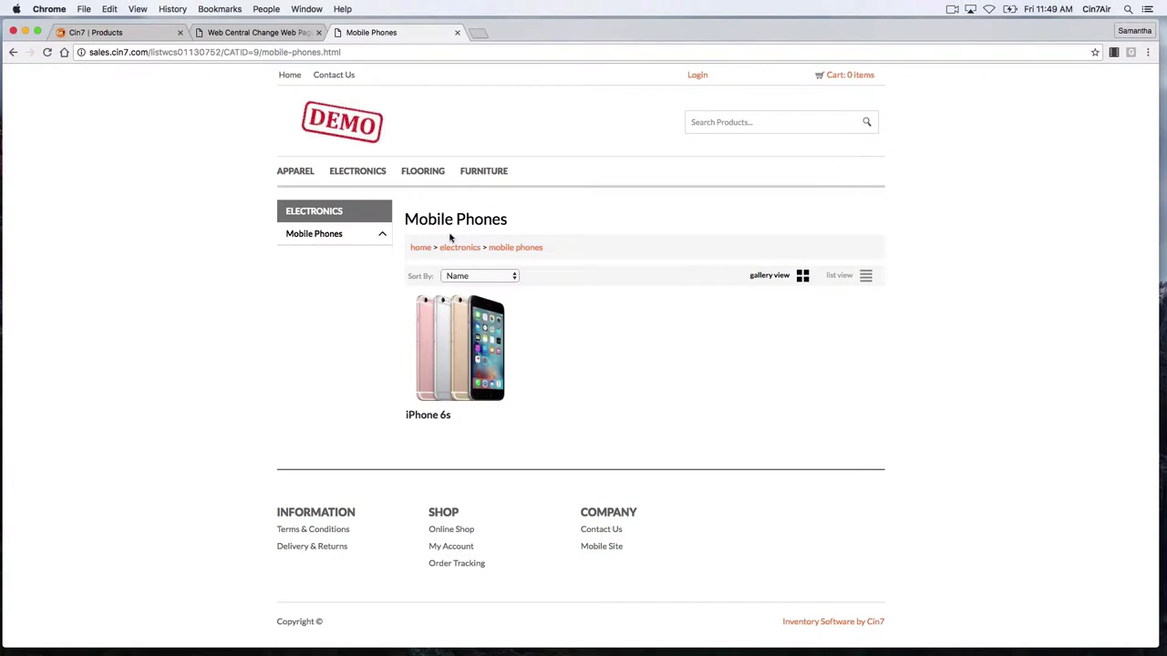
mouse_move(372, 175)
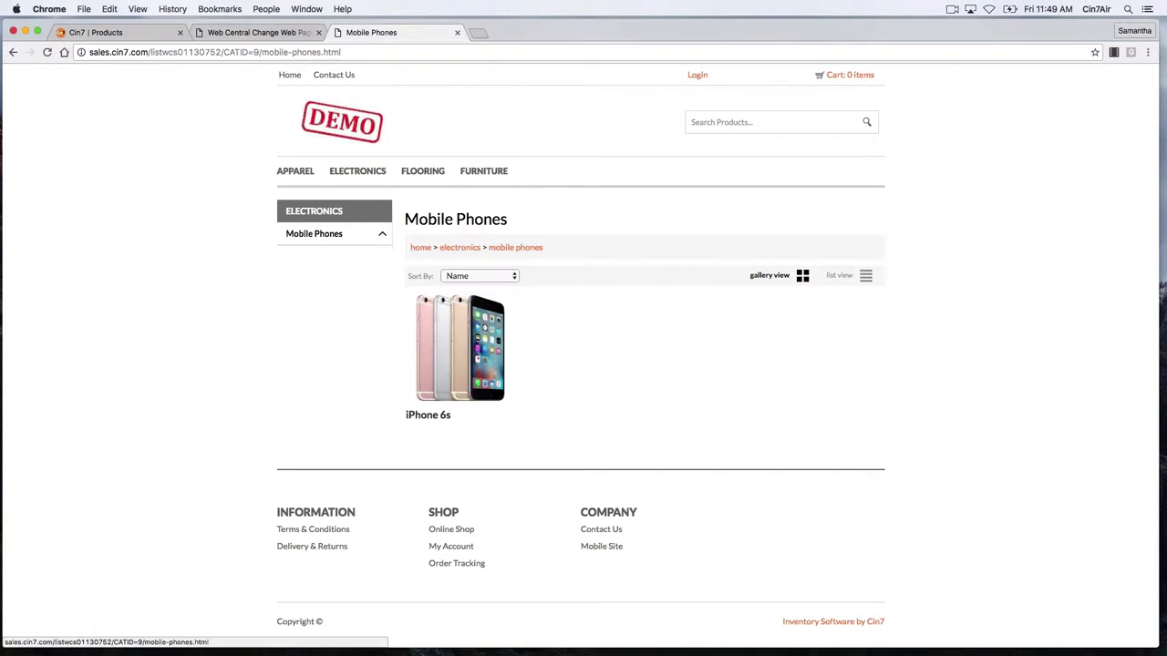
left_click(495, 366)
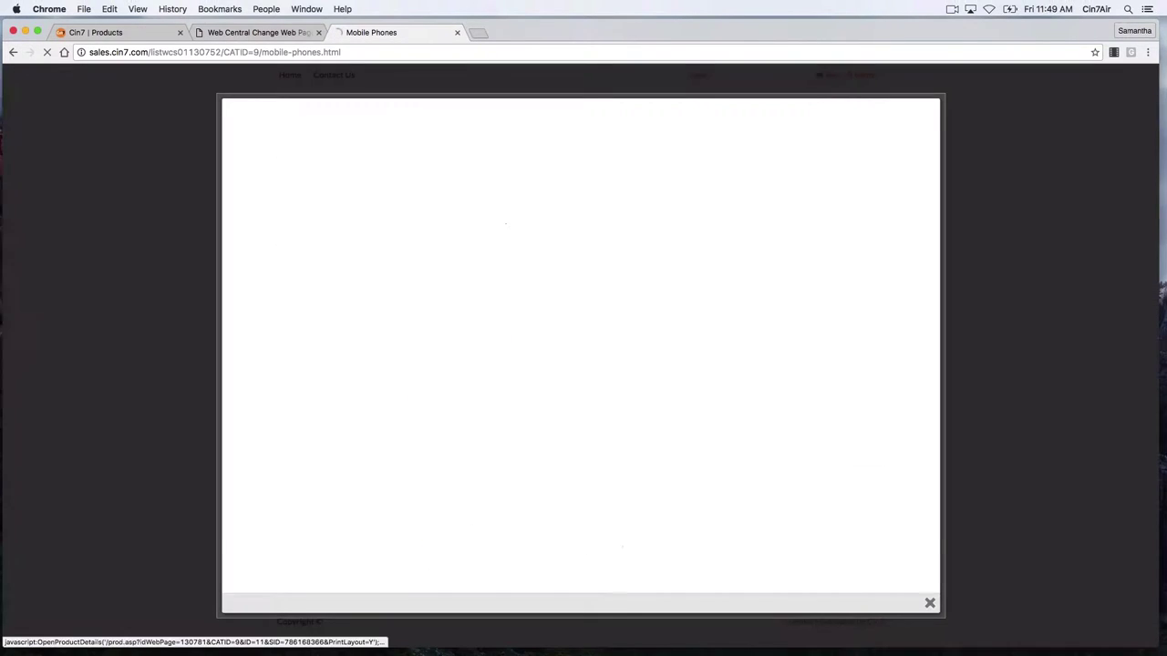
left_click(166, 292)
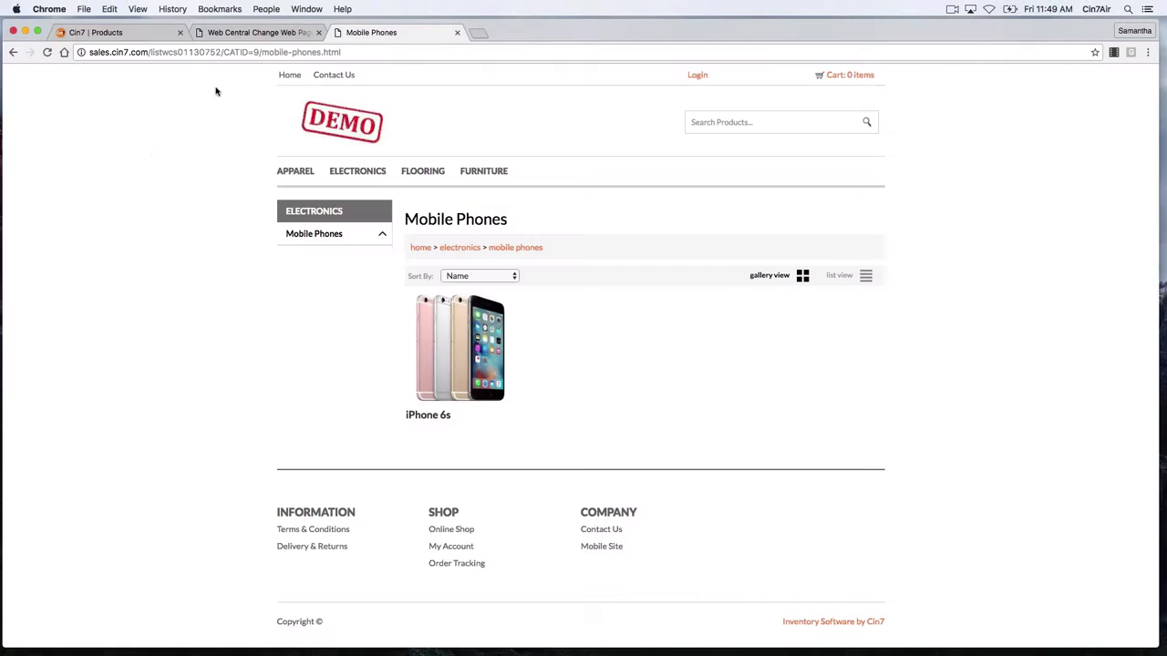
left_click(458, 33)
Step: Close the WebCentral tab and go to Settings > B2B Online Ordering Security Options
left_click(318, 33)
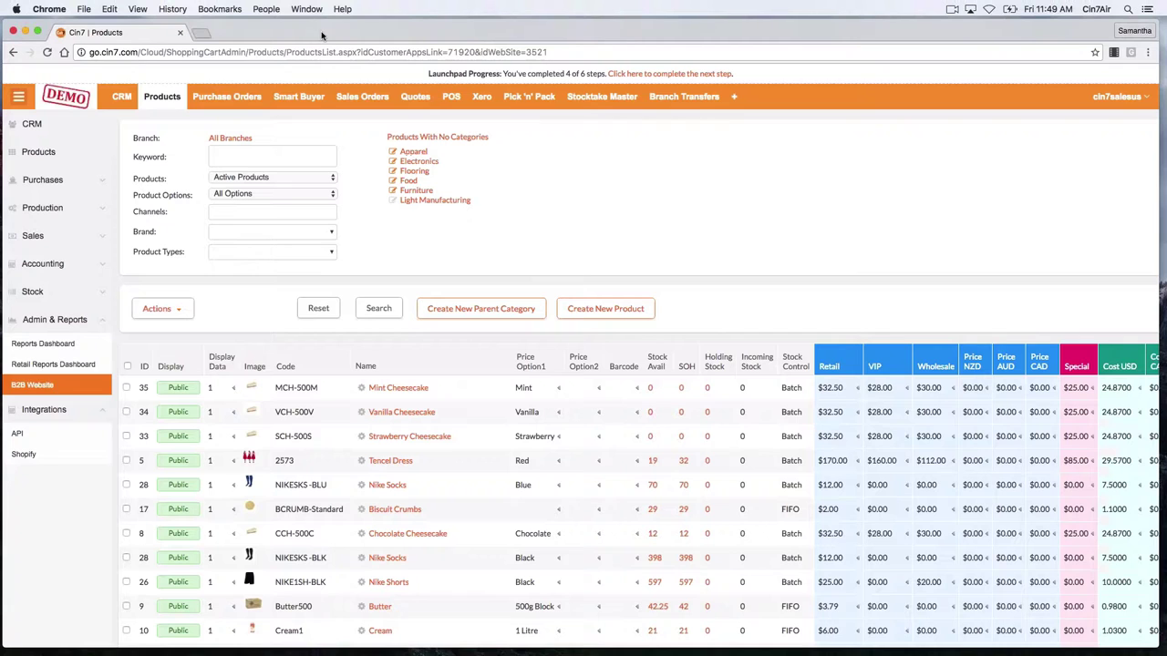
left_click(1113, 96)
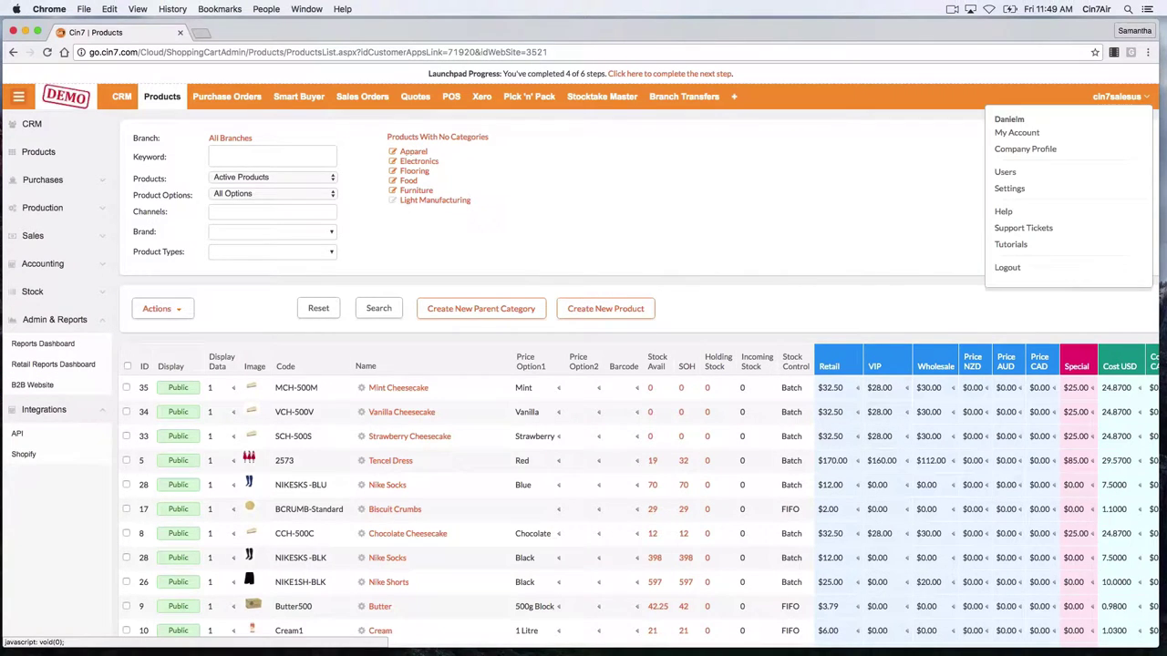
left_click(1012, 188)
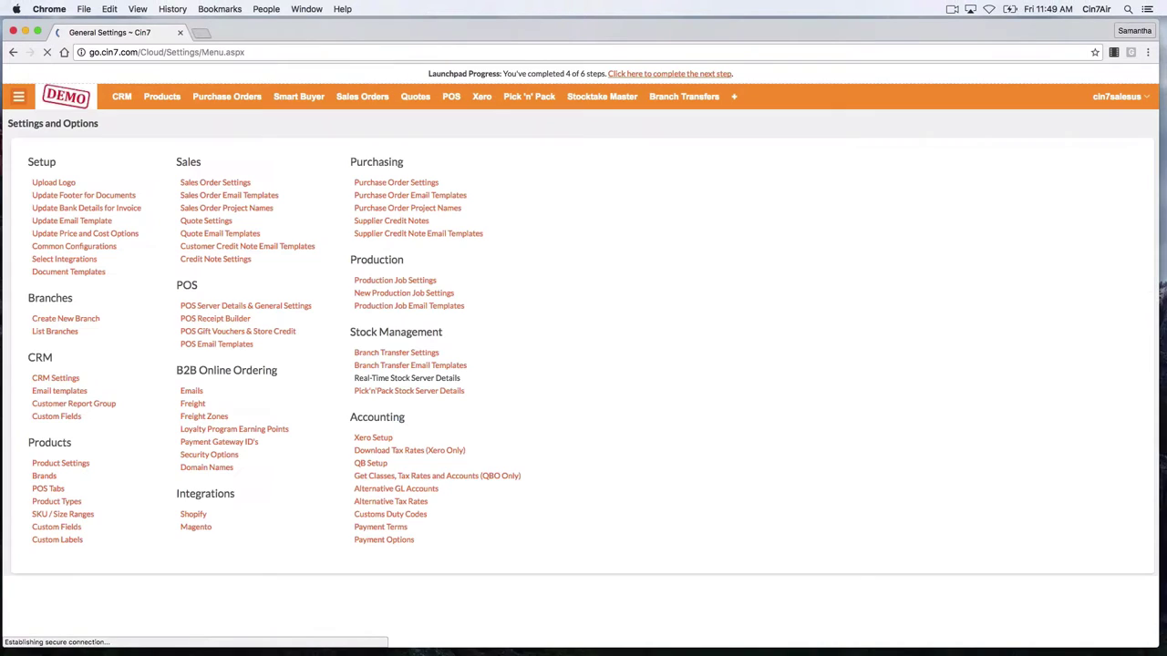
left_click(209, 454)
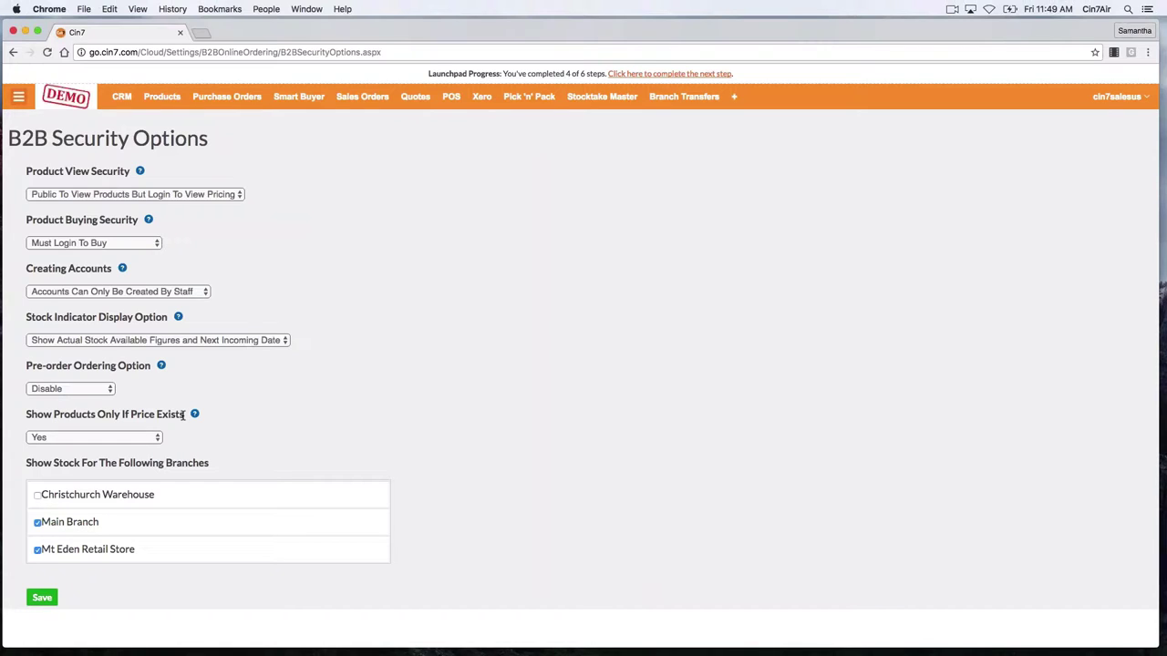
Step: Go back to the Products list of active products with stock and price columns
left_click(163, 99)
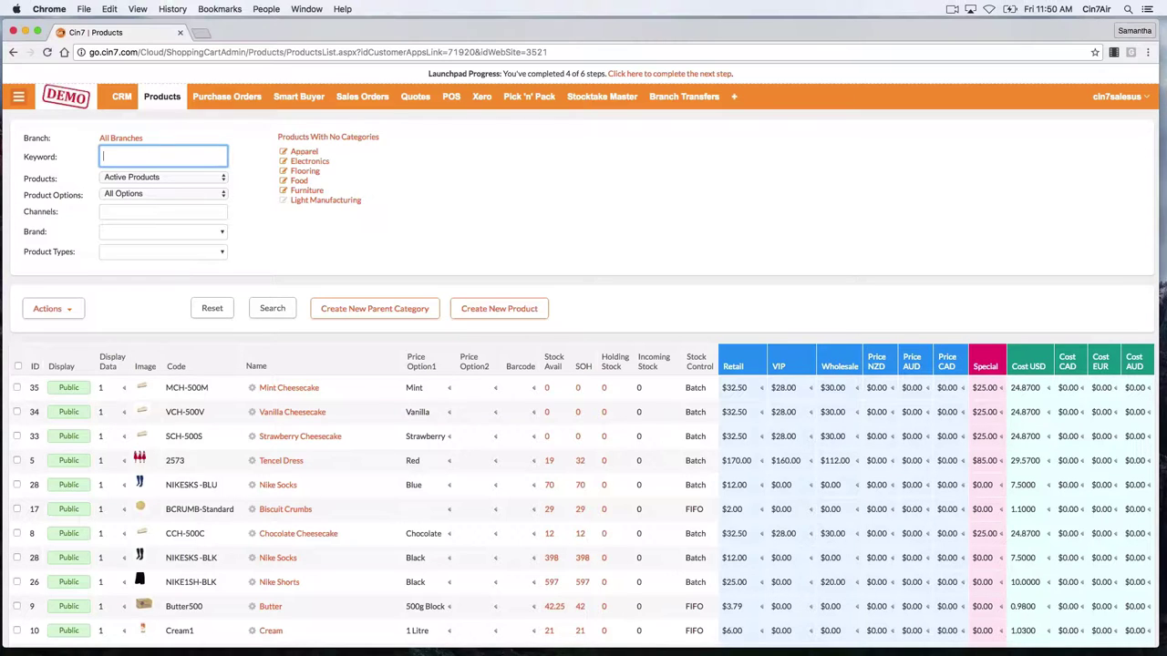
Step: Check the blue Nike Socks' $0.00 Wholesale price unchanged, then go to the CRM customer list
left_click(834, 485)
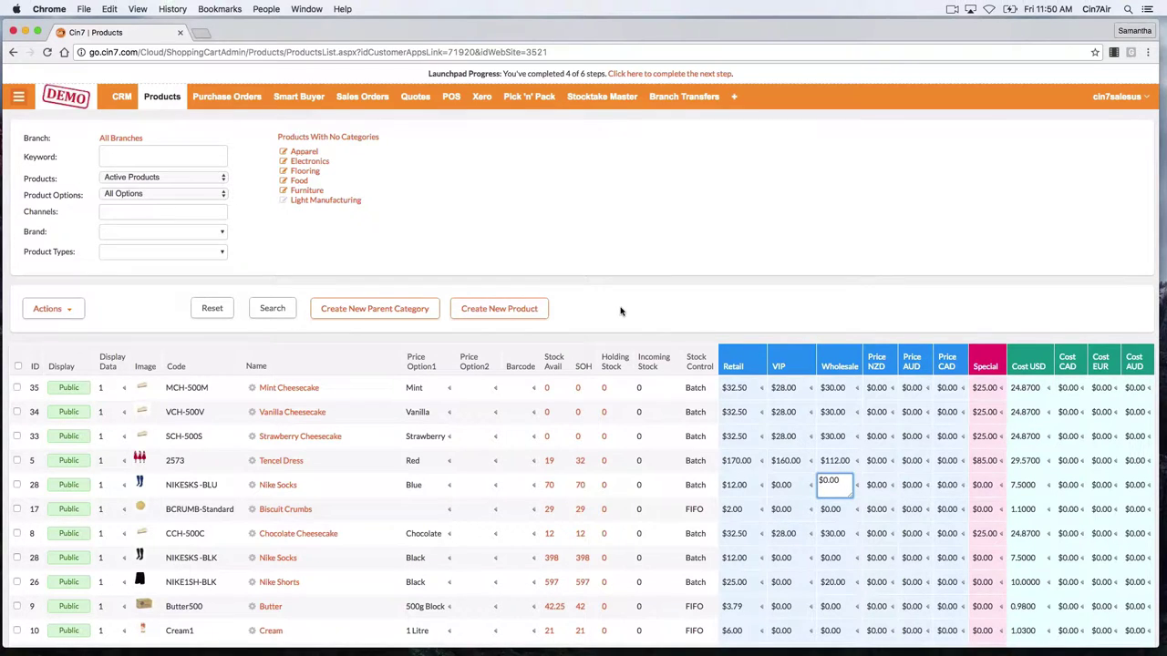
left_click(713, 297)
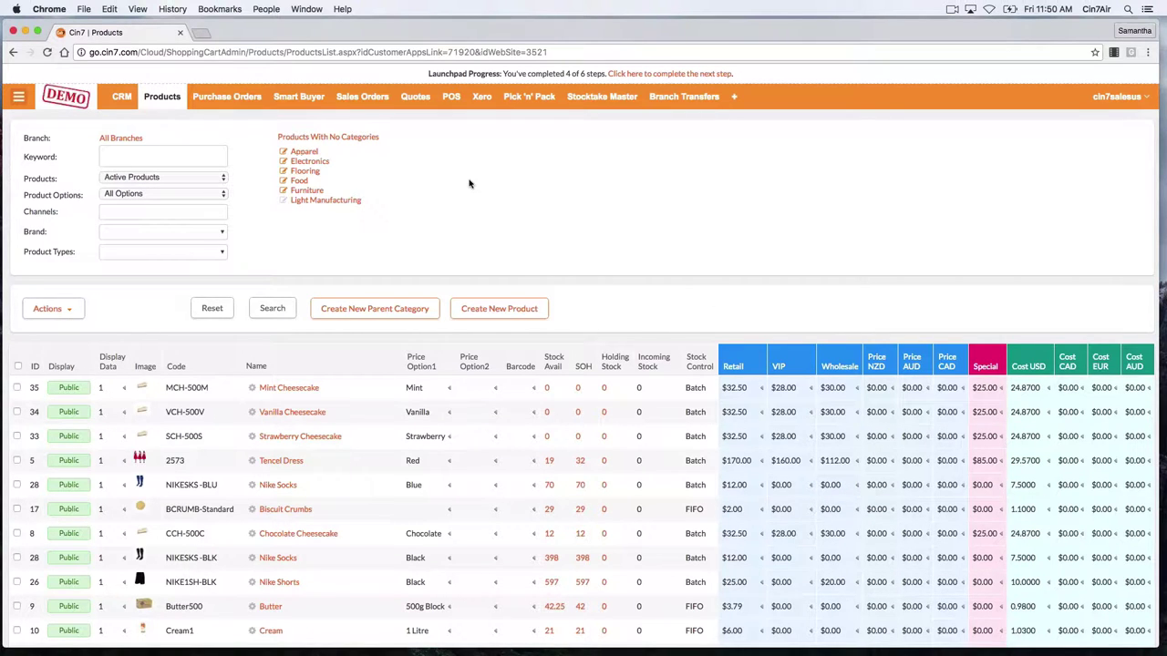
left_click(123, 100)
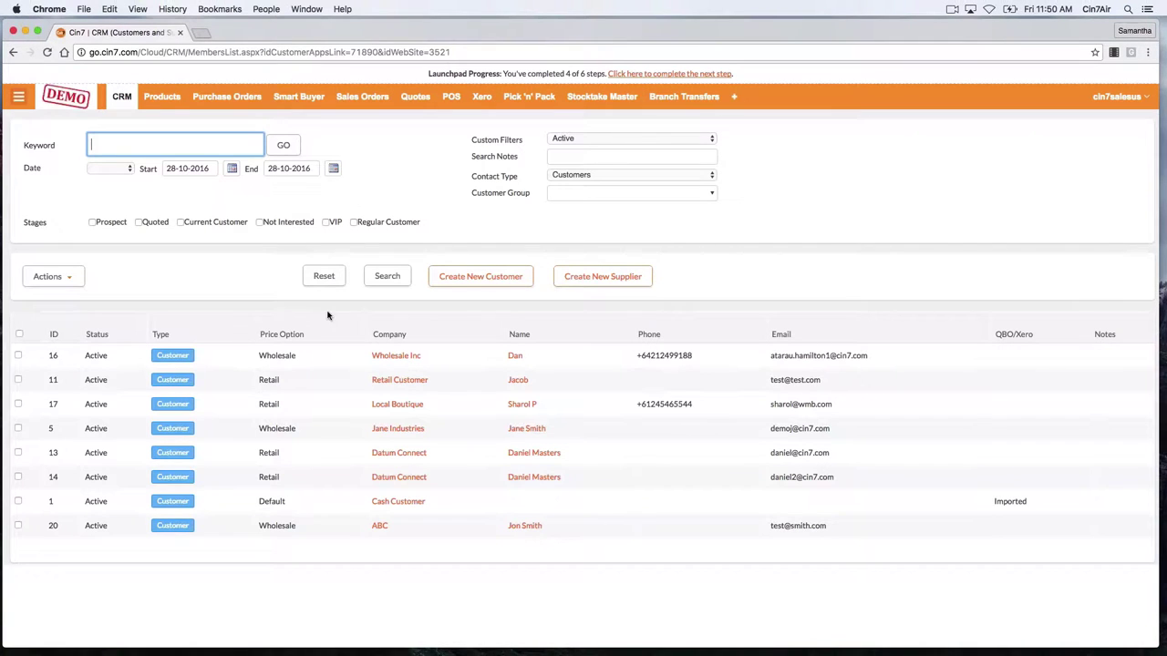
Step: Keep Show B2B Website Options at Yes, save CRM Settings from User Access, and return to CRM
mouse_move(1117, 97)
left_click(1009, 188)
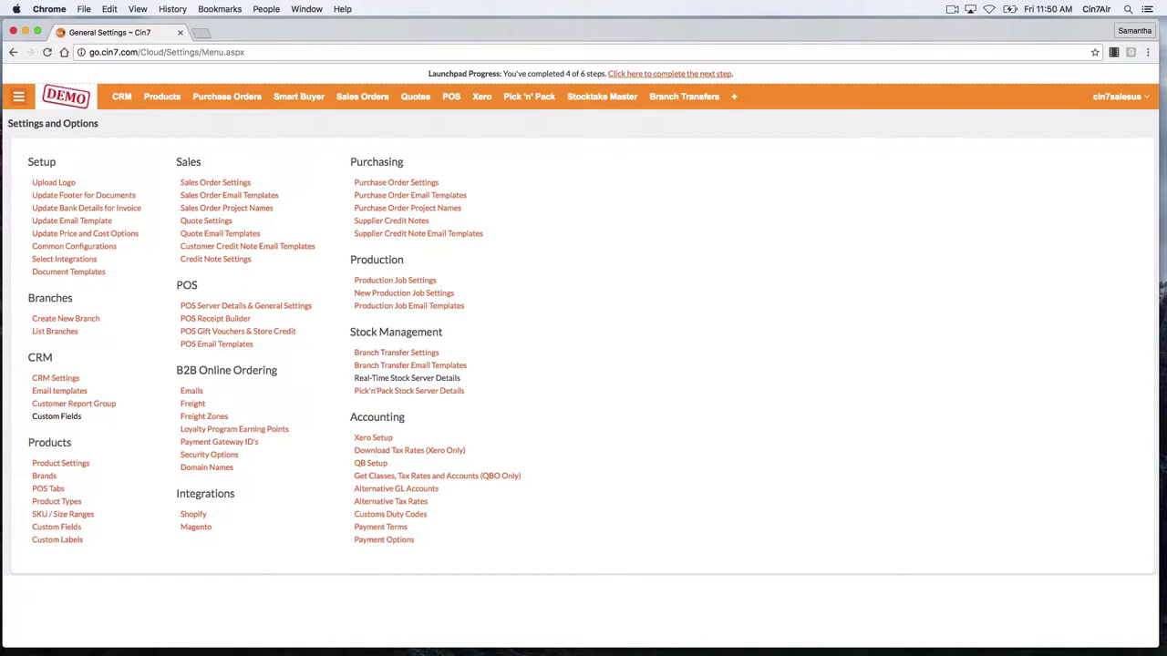
left_click(55, 377)
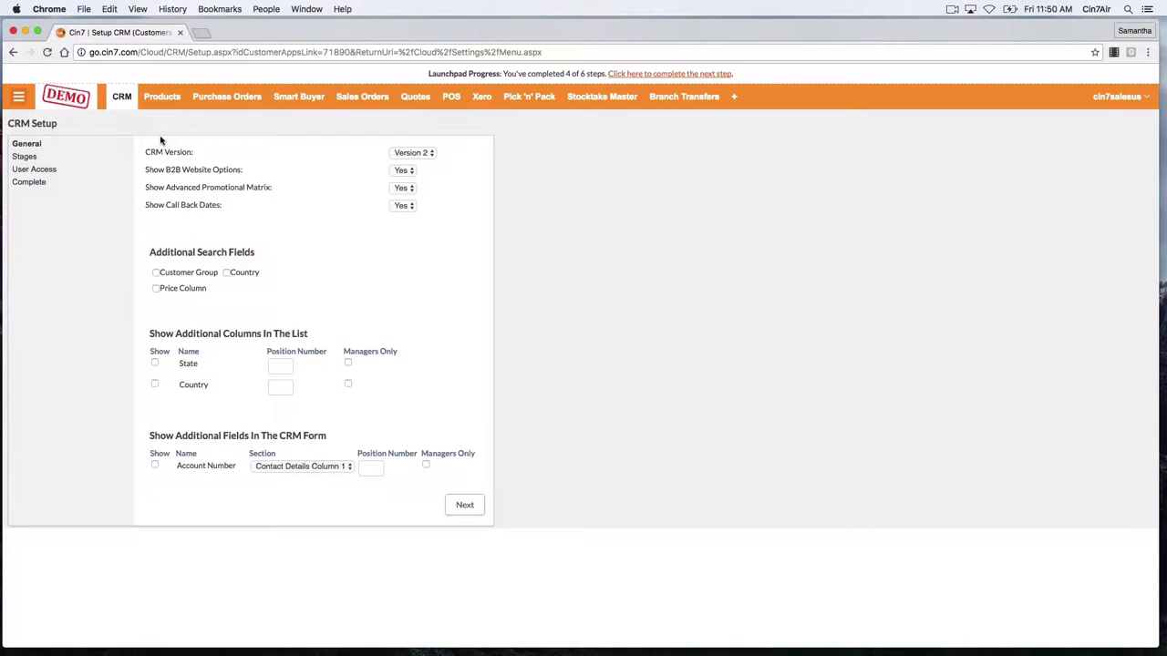
left_click(403, 170)
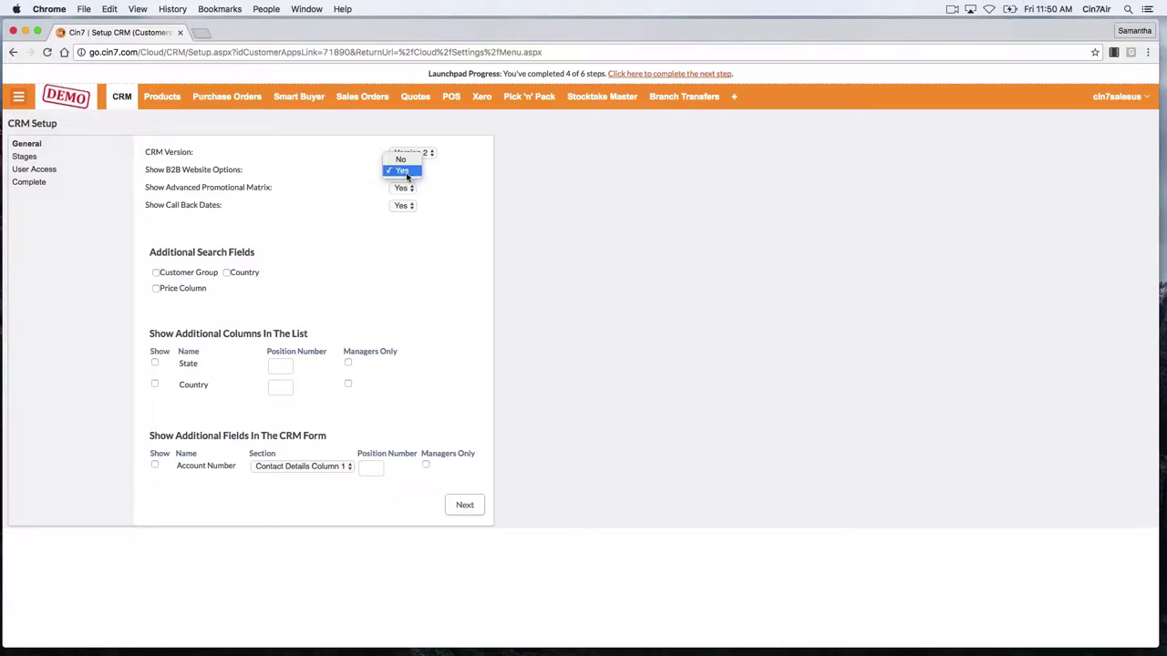
left_click(402, 171)
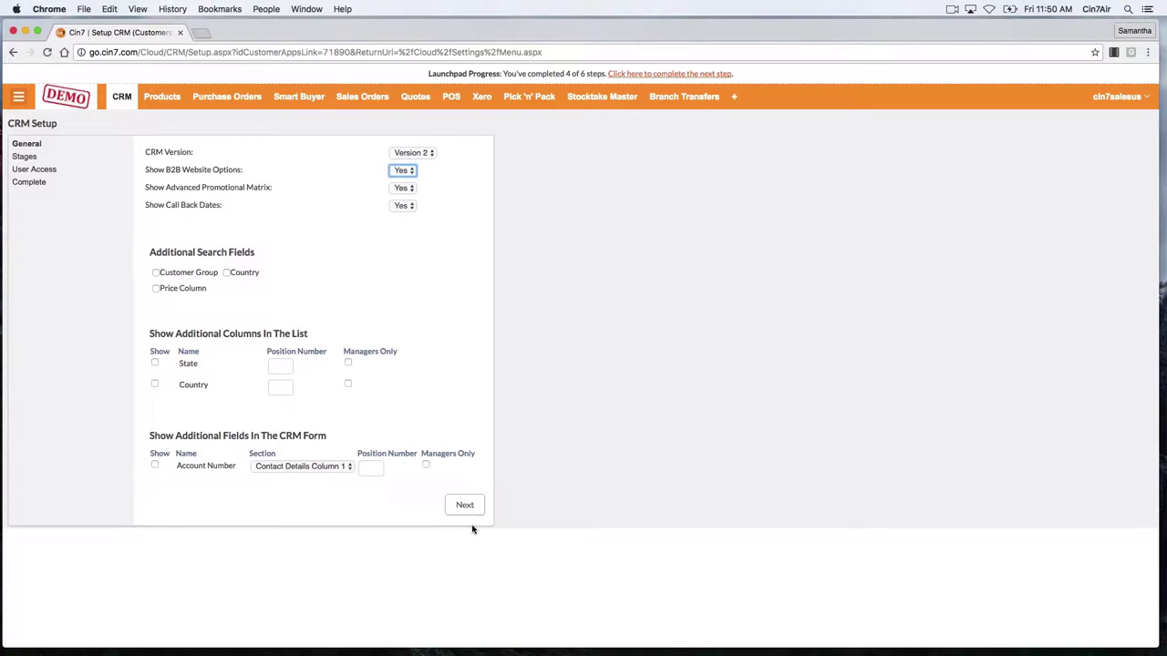
left_click(47, 171)
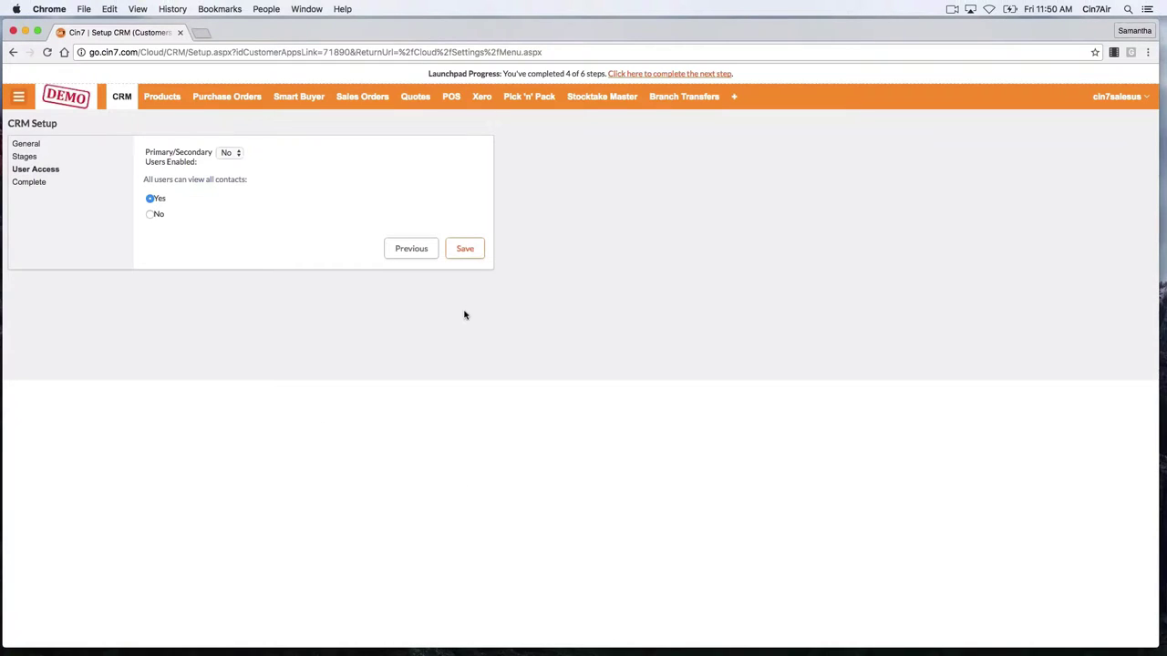
left_click(465, 248)
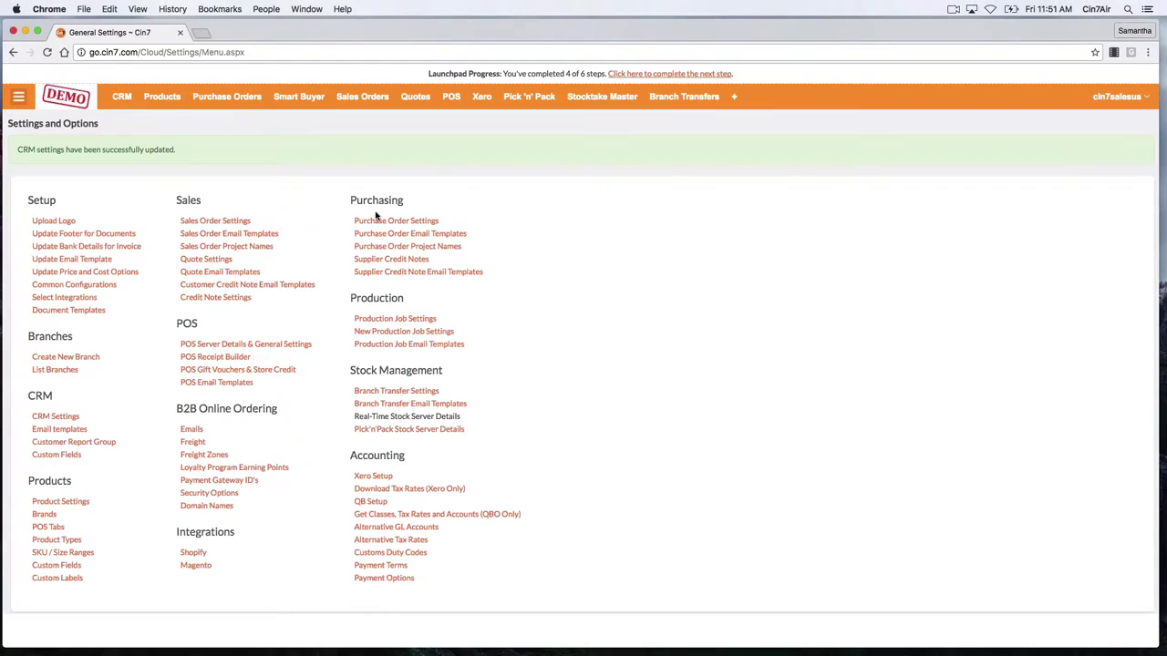
left_click(122, 97)
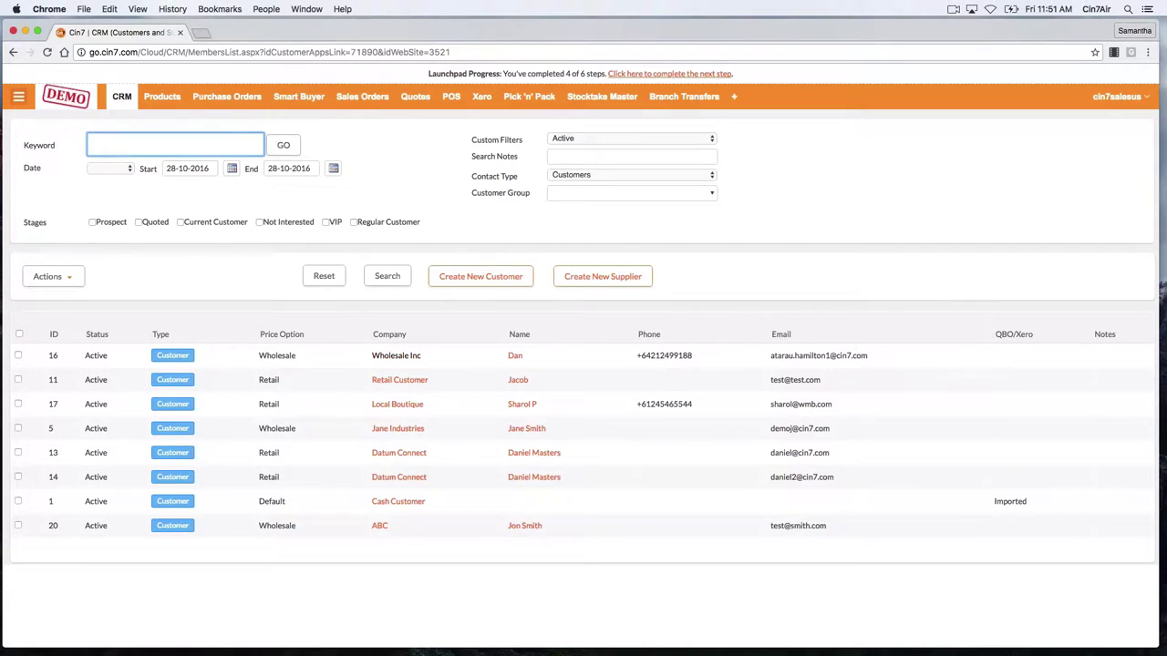
Step: Open the Wholesale Inc customer record, keep its pricing at Wholesale, and find B2B Website Options
left_click(389, 360)
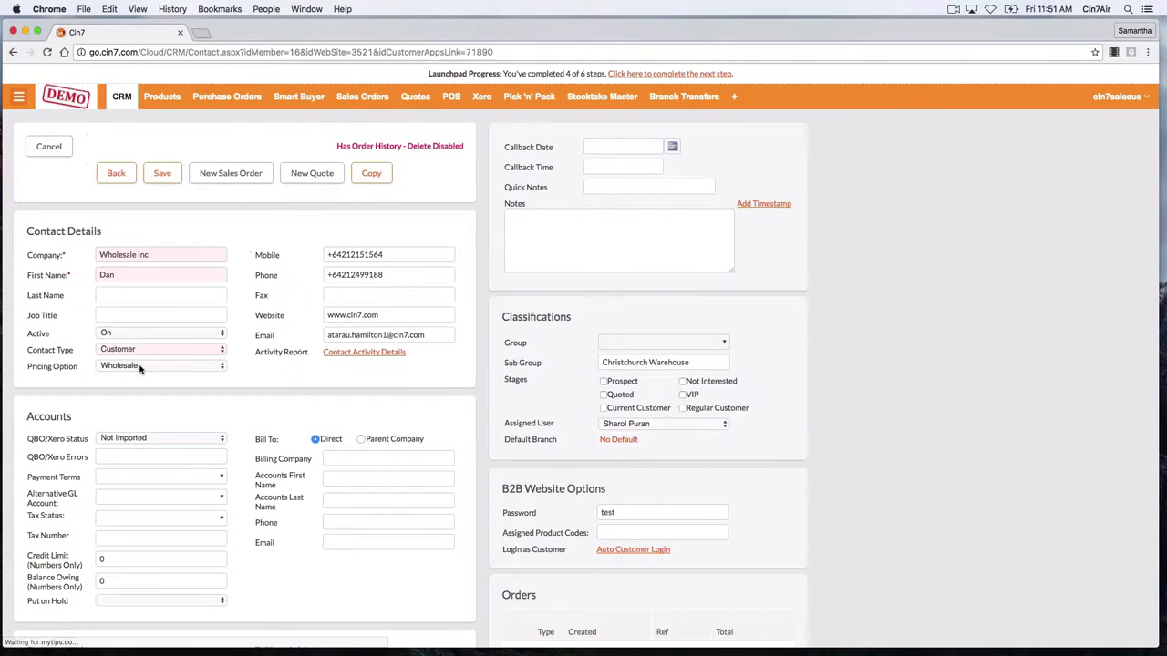
left_click(139, 367)
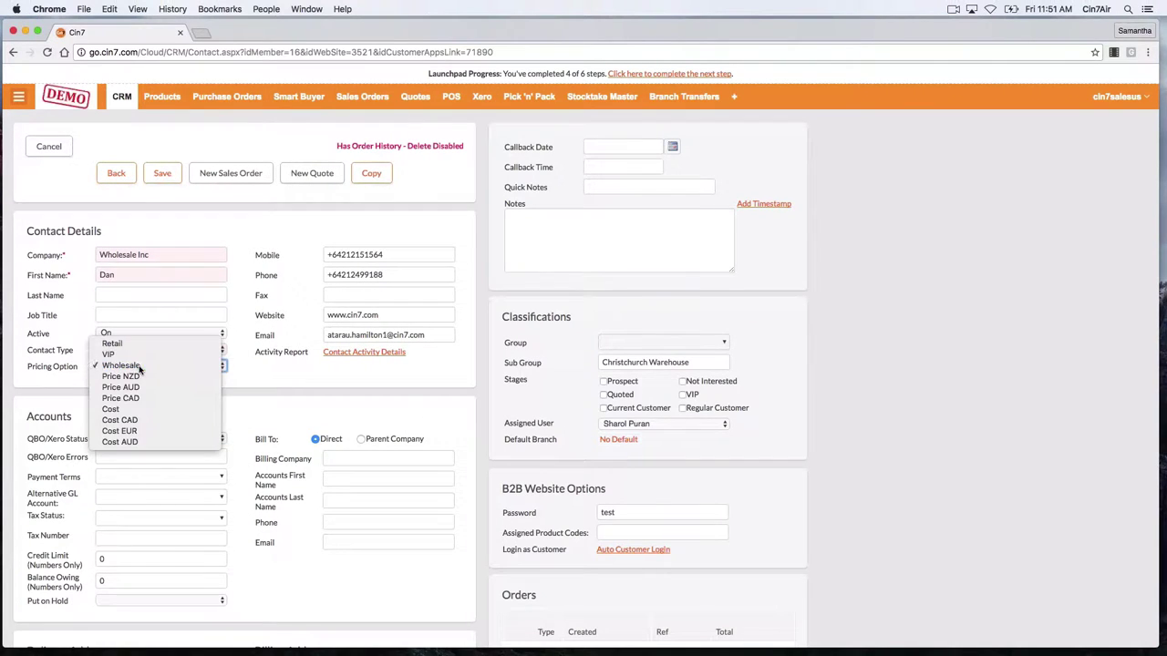
left_click(297, 412)
scroll(320, 398, "down", 2)
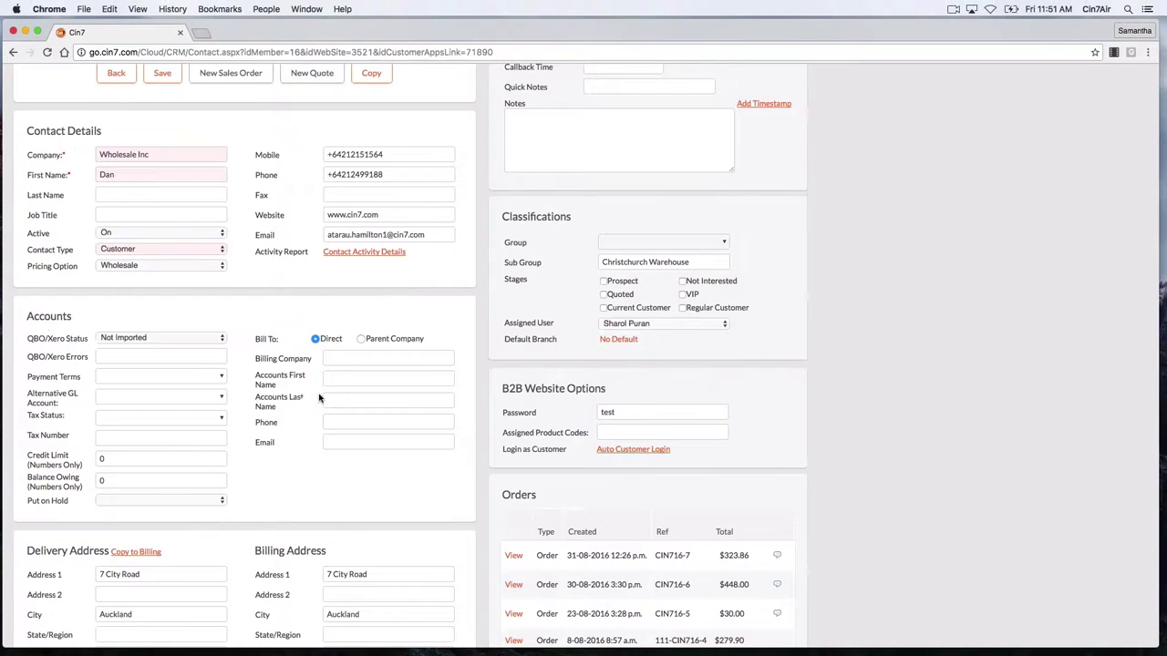
left_click_drag(504, 389, 613, 389)
left_click(612, 388)
Step: Check the customer's email and use Auto Customer Login to enter the storefront
scroll(518, 413, "up", 2)
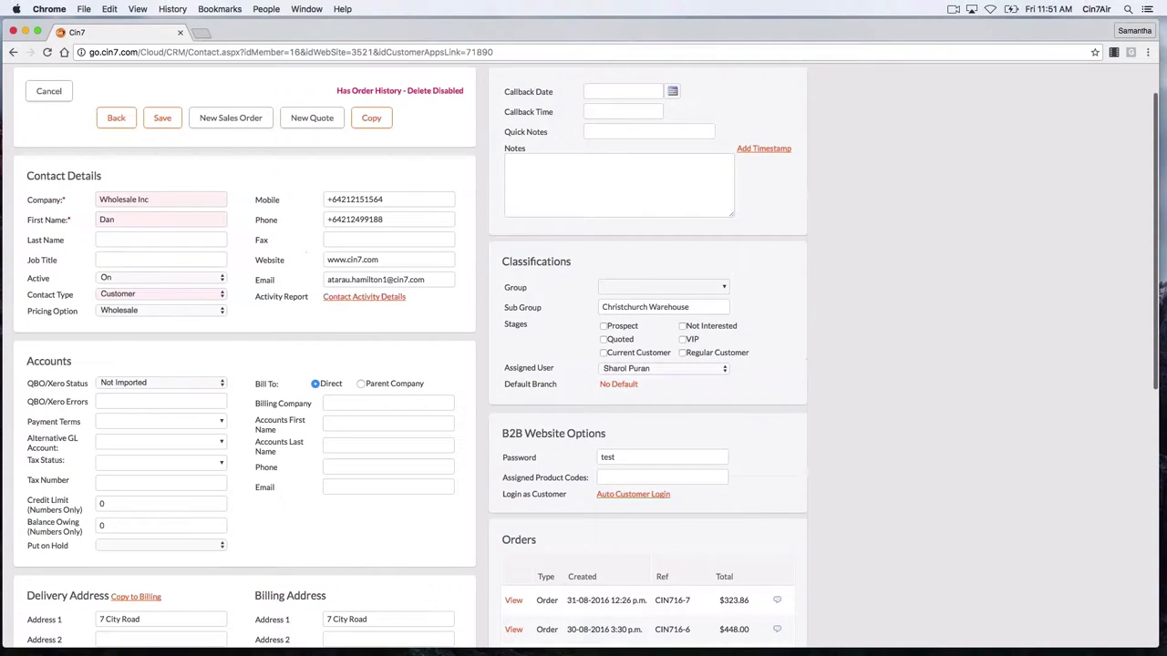
left_click_drag(428, 280, 311, 275)
left_click(311, 277)
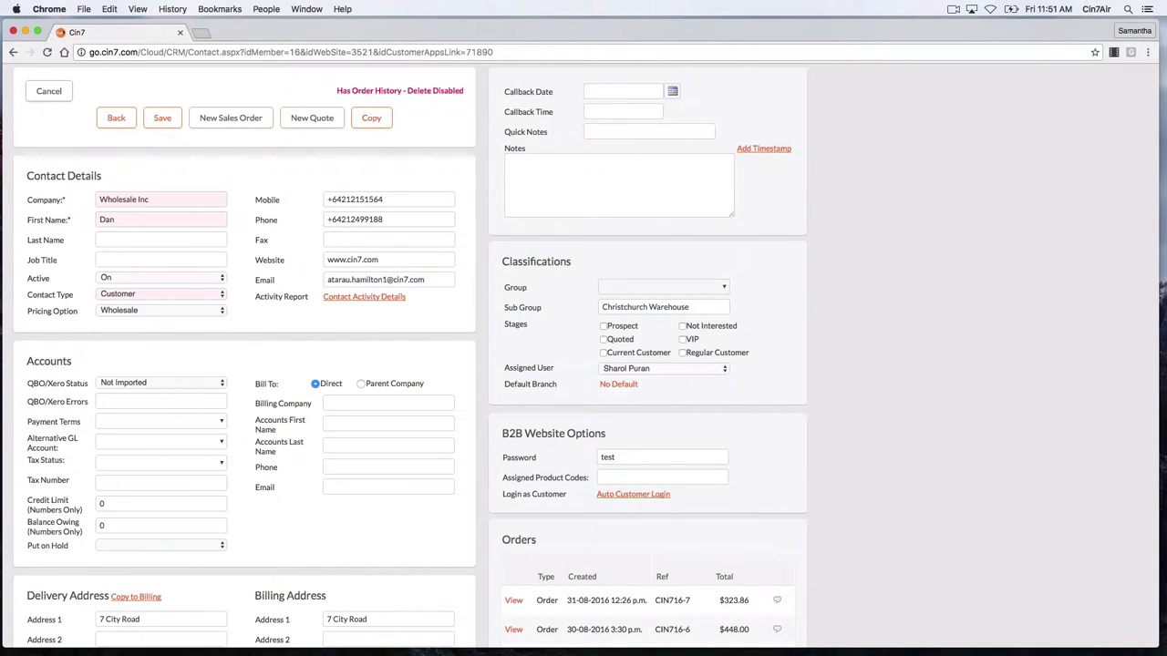
scroll(318, 363, "up", 2)
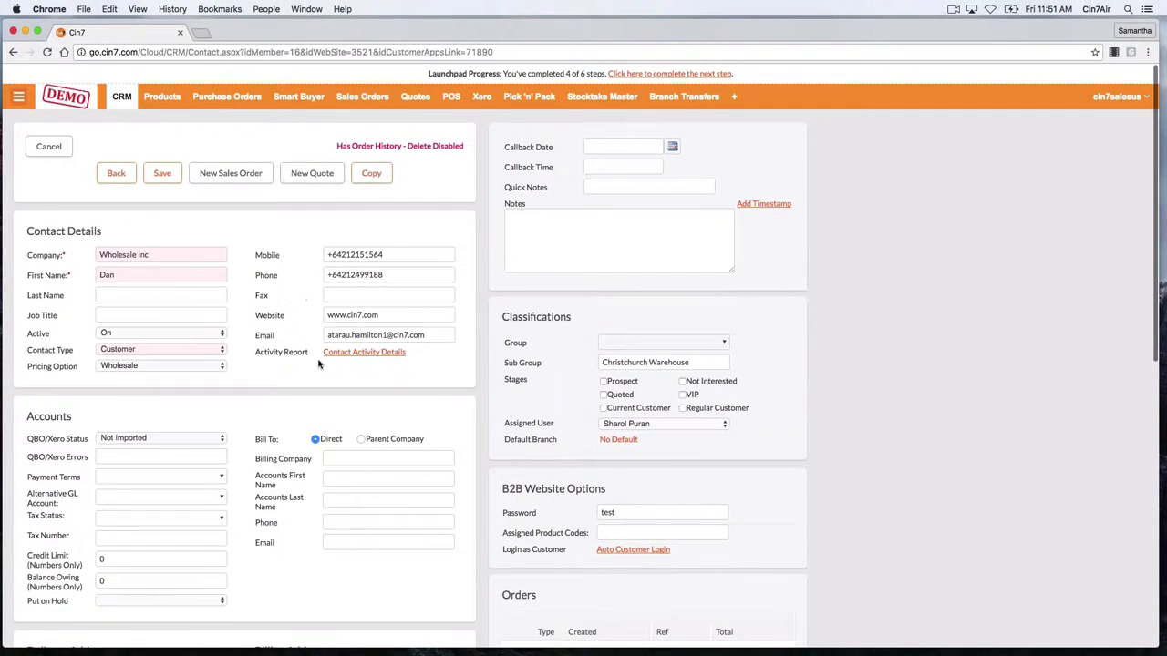
scroll(357, 392, "down", 5)
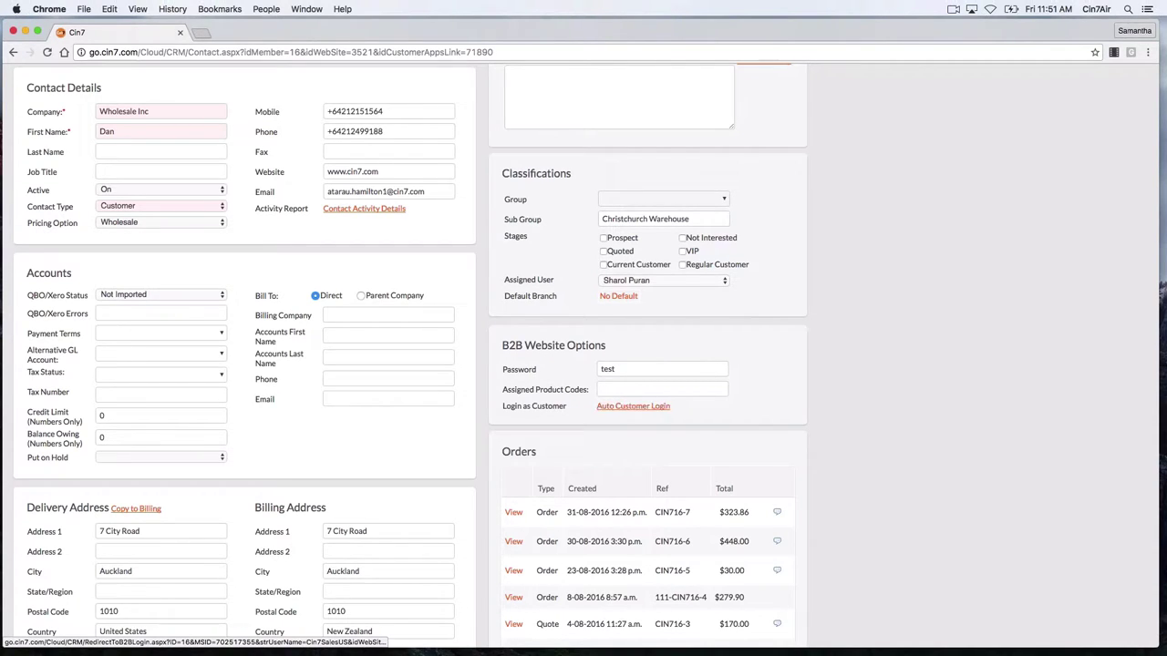
left_click(631, 407)
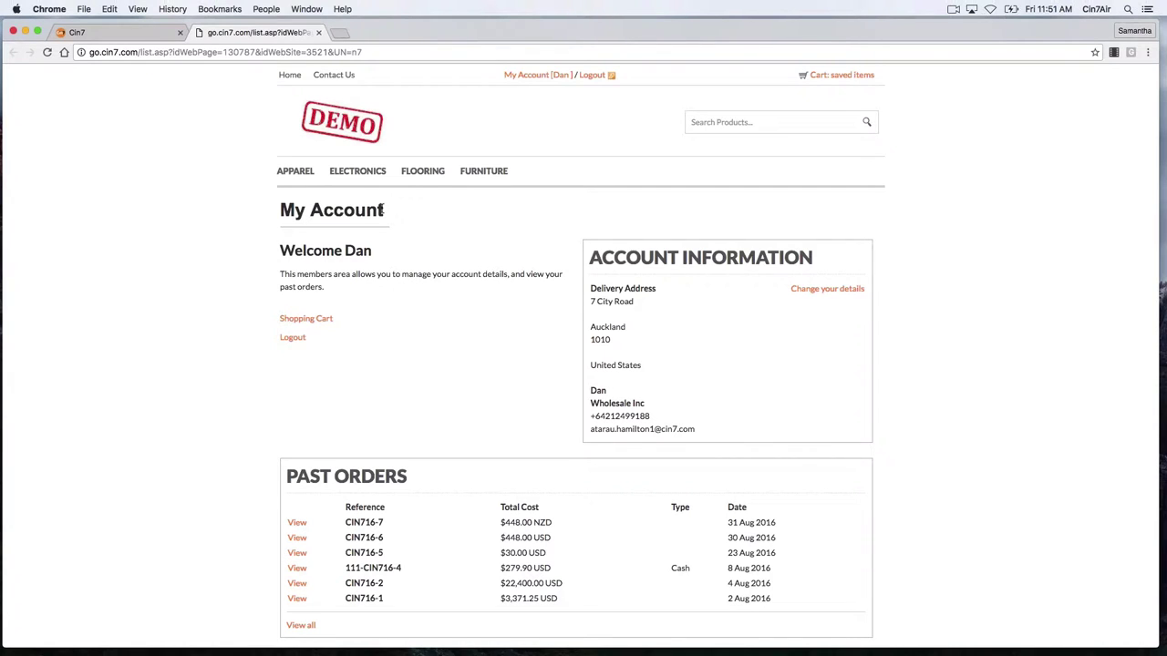
scroll(384, 210, "down", 5)
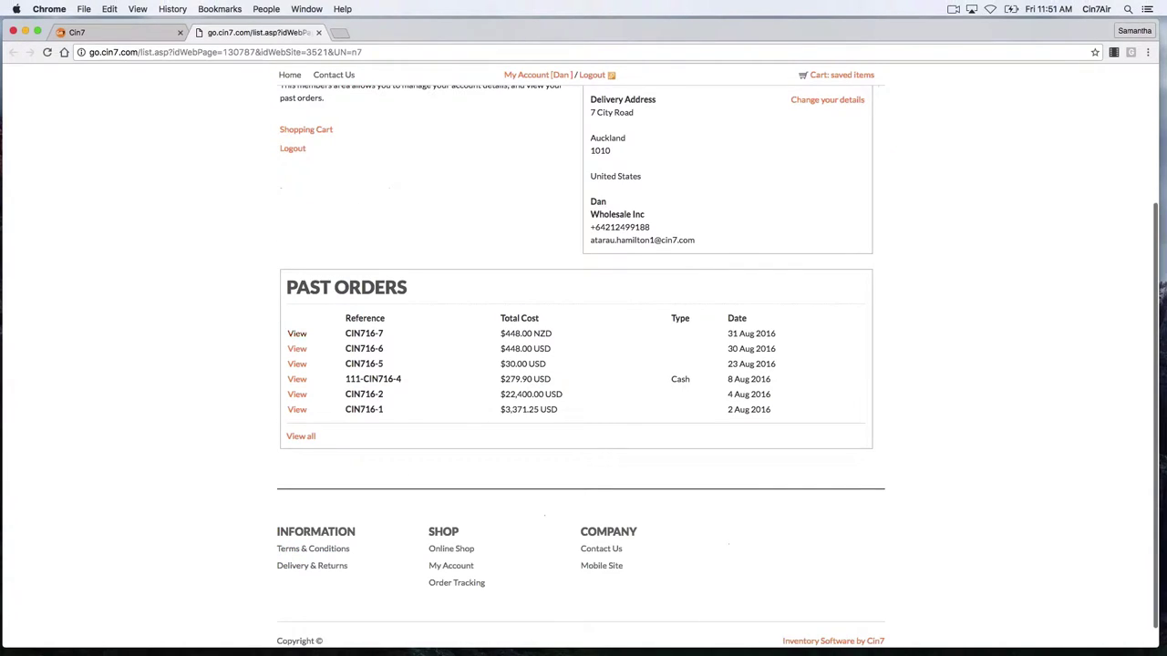
left_click(296, 335)
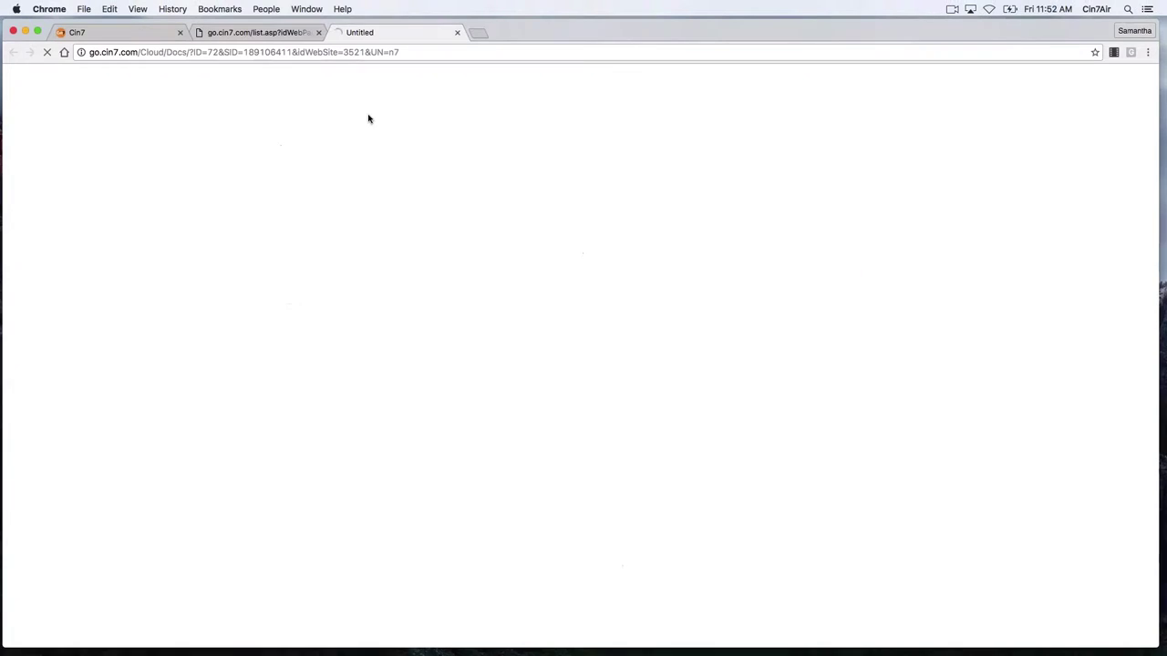
left_click(458, 33)
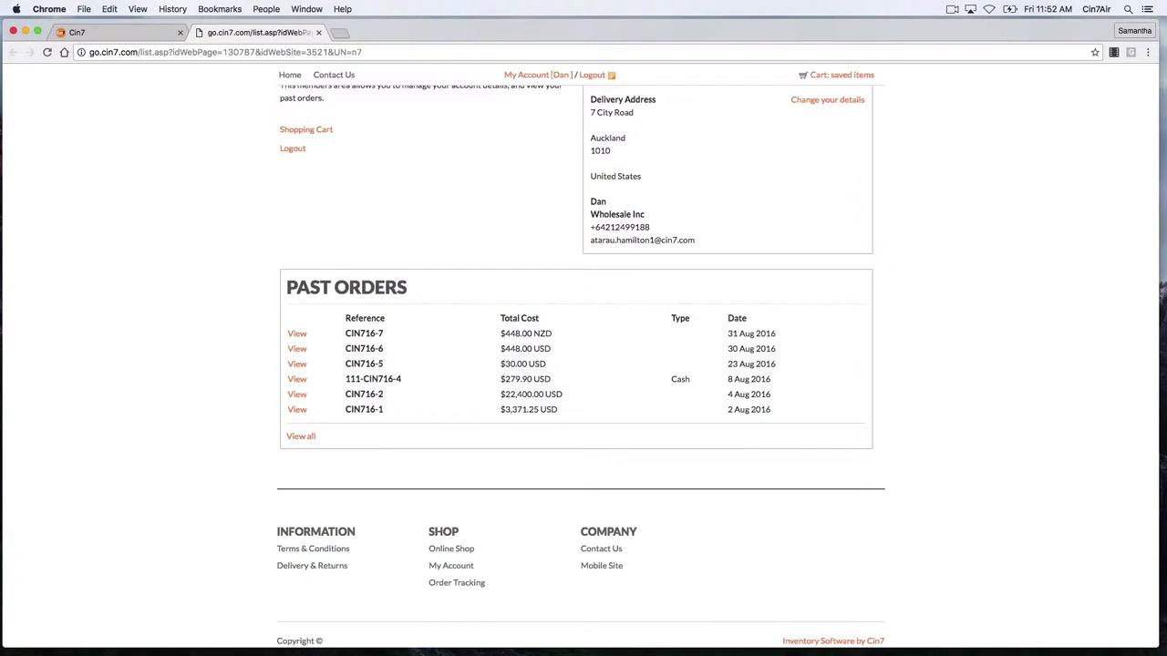
scroll(216, 280, "up", 5)
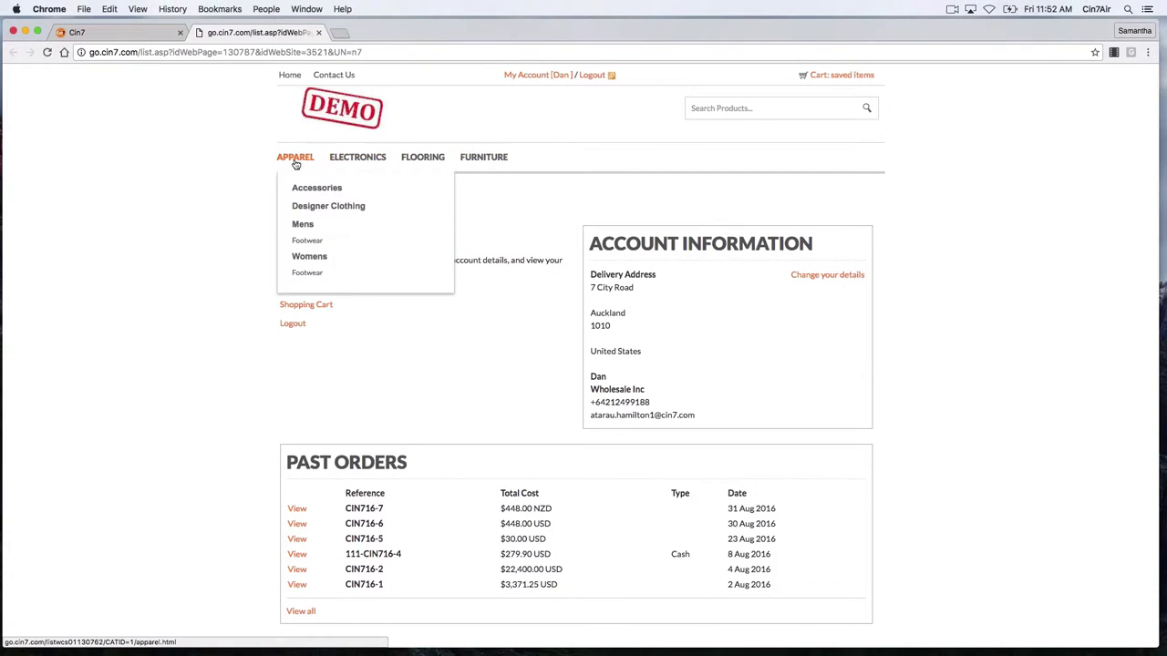
Step: Open the Products list in the Cin7 admin tab, then return to the storefront
left_click(118, 33)
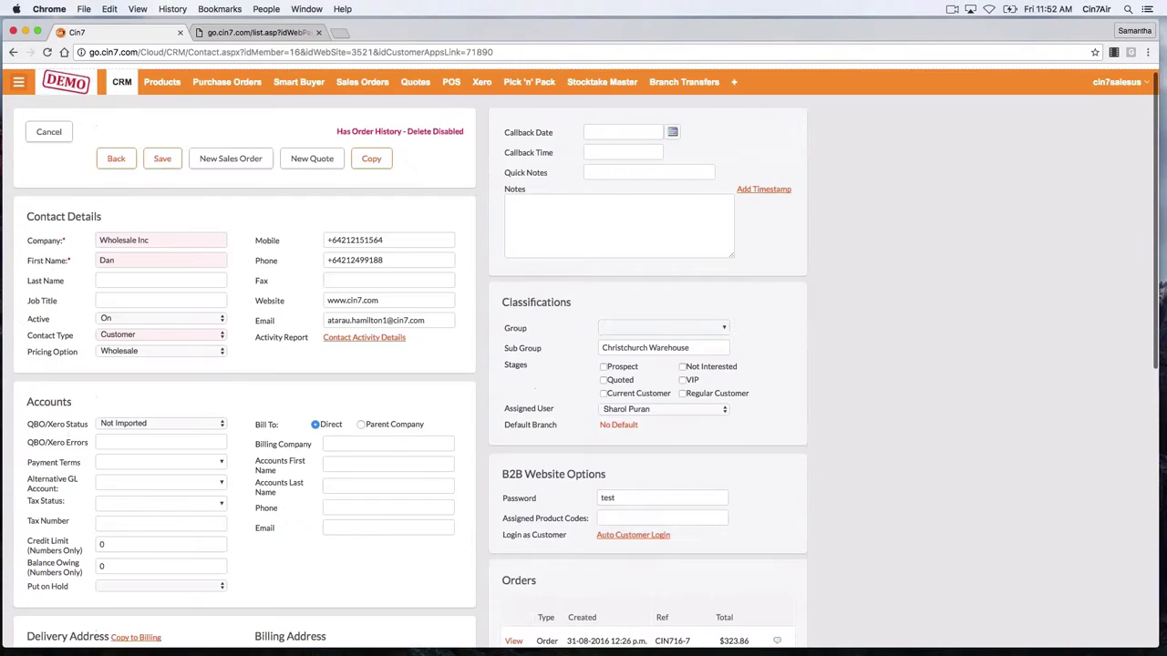
left_click(165, 93)
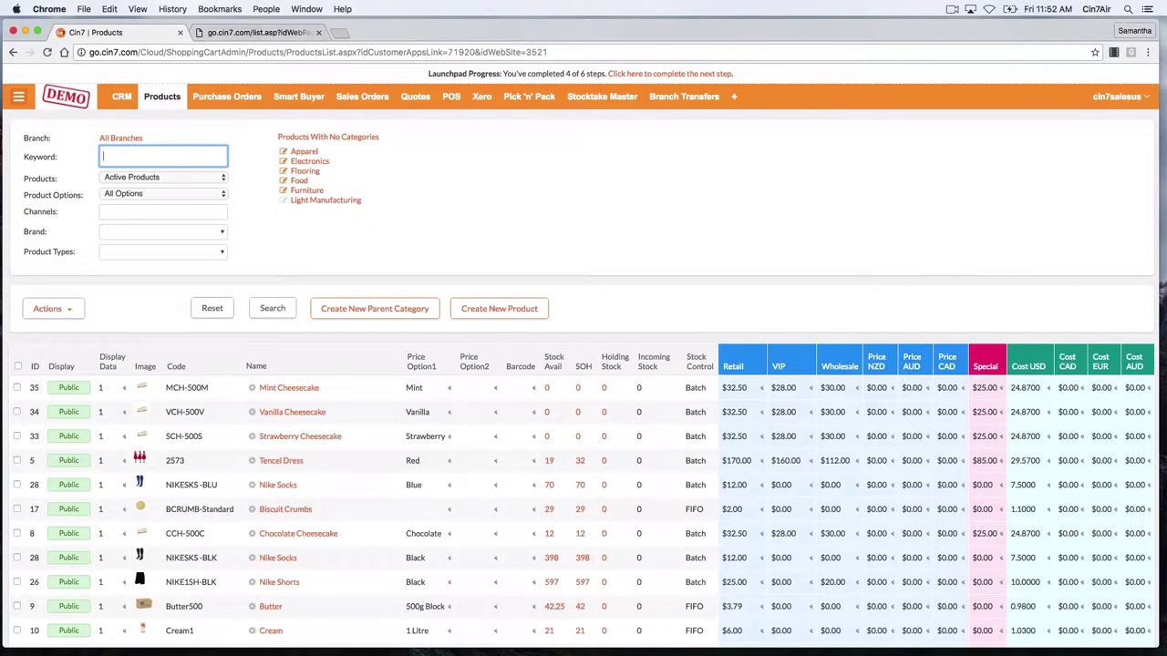
left_click(243, 33)
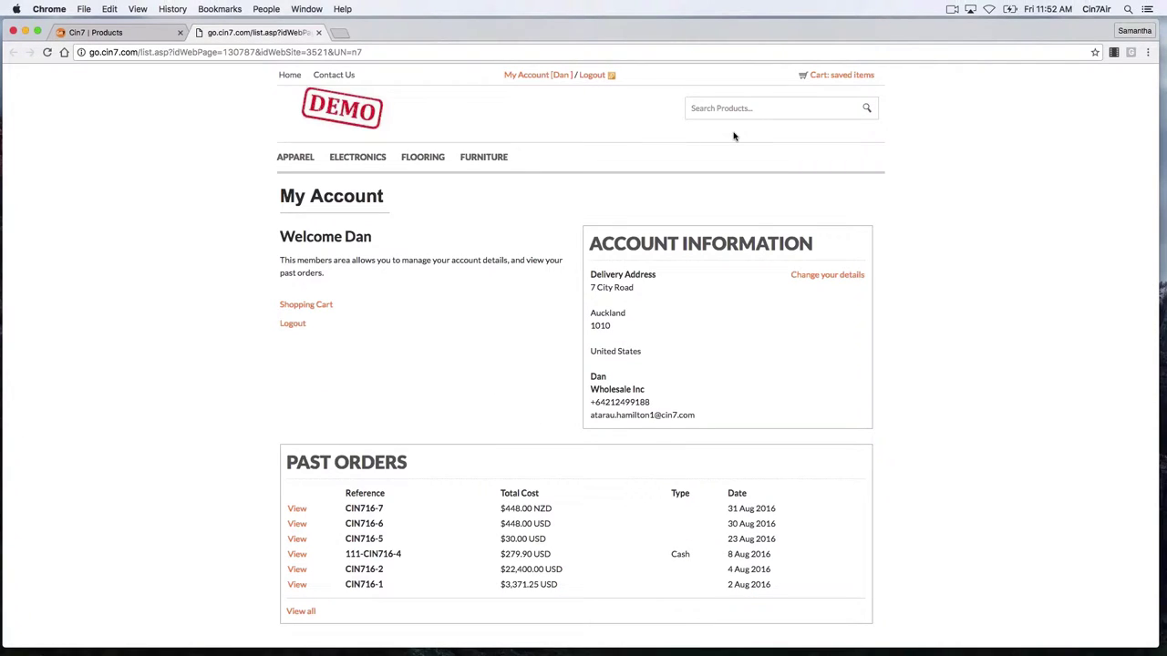
Step: Start a storefront product search for 'vike', then dismiss the suggestions
left_click(761, 109)
type("v")
type("ike")
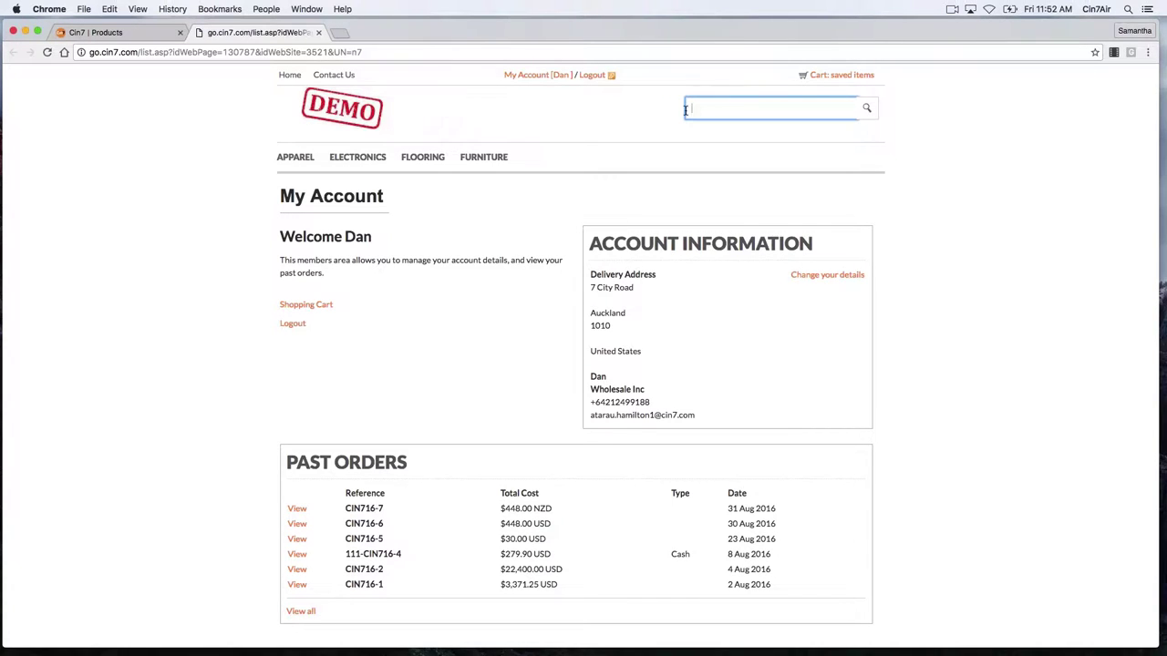
left_click(151, 226)
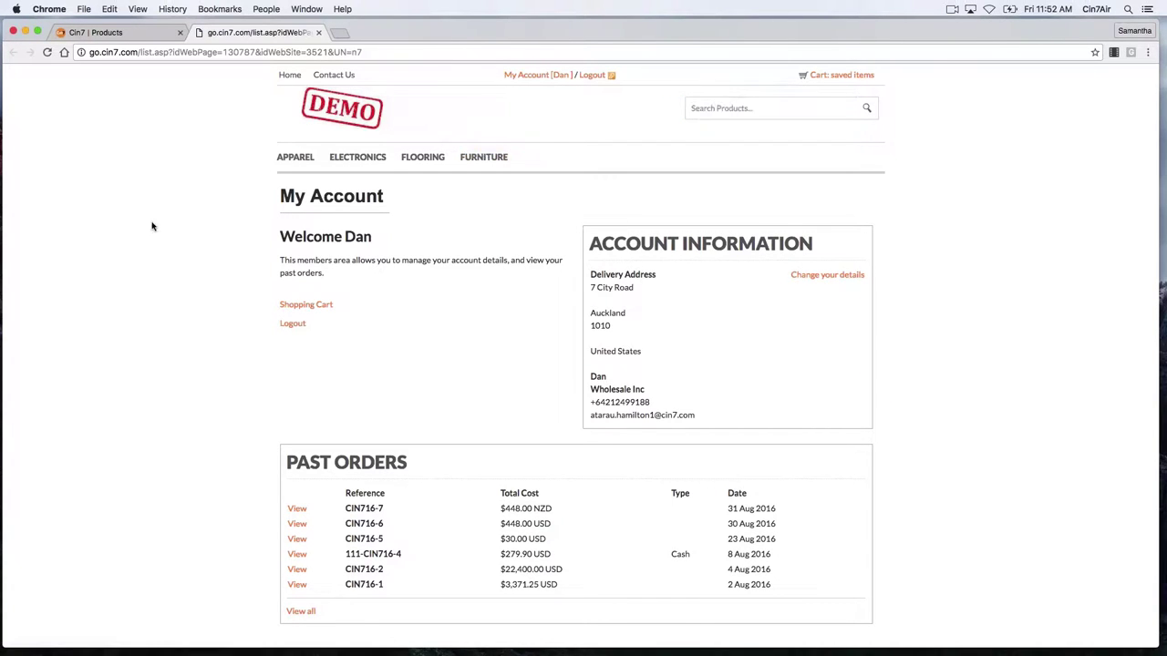
Step: Run Bulk Assign Categories from the Products Actions menu
left_click(121, 33)
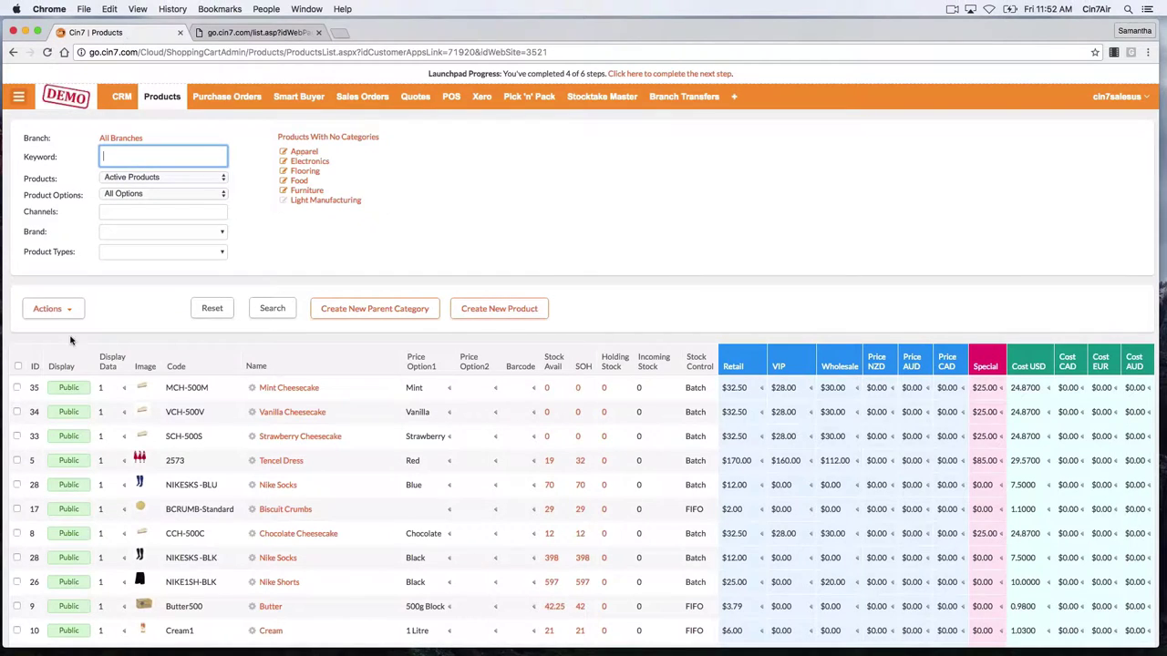
left_click(47, 309)
left_click(69, 448)
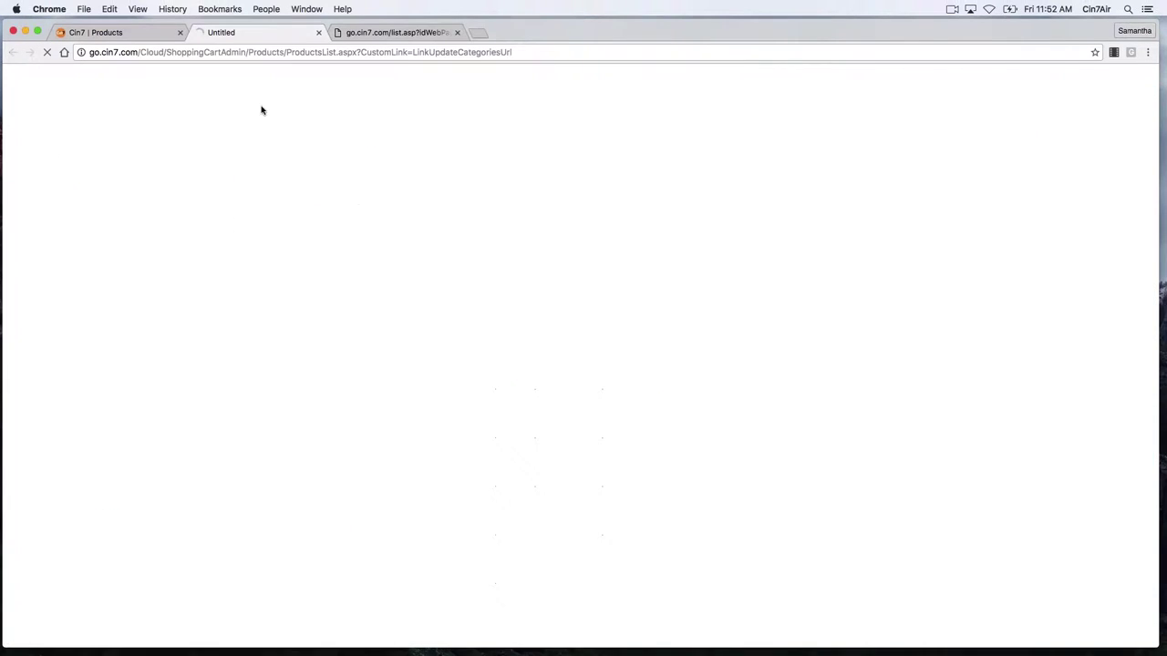
Step: Reload the storefront Home page and compare it against the admin products list
left_click(384, 33)
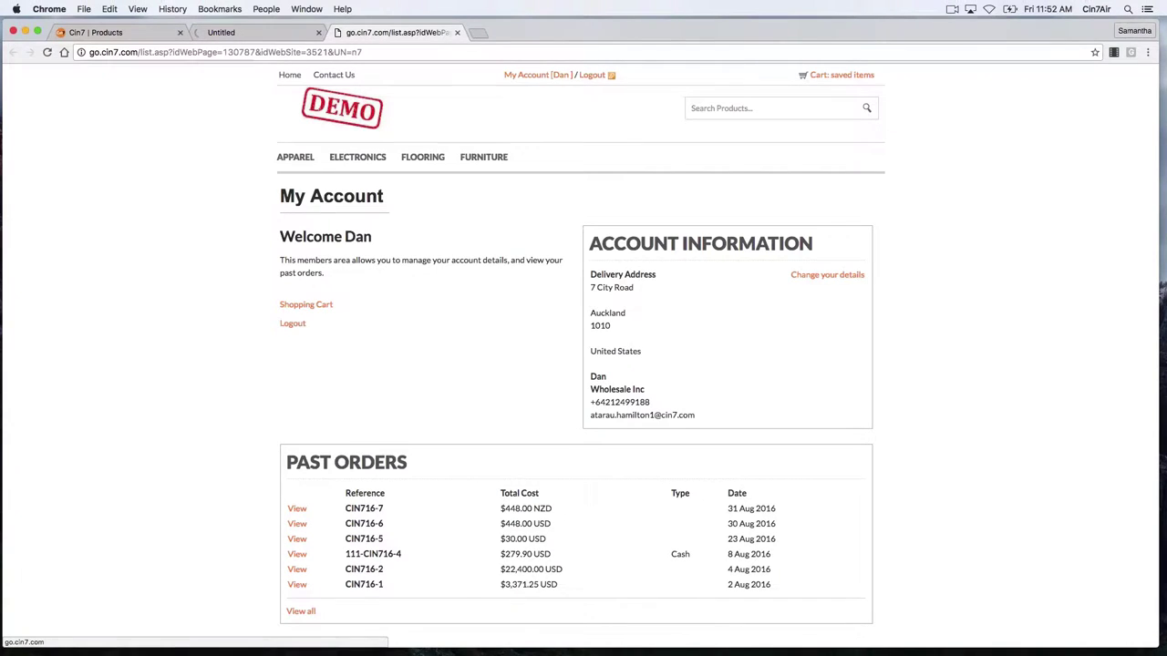
left_click(291, 76)
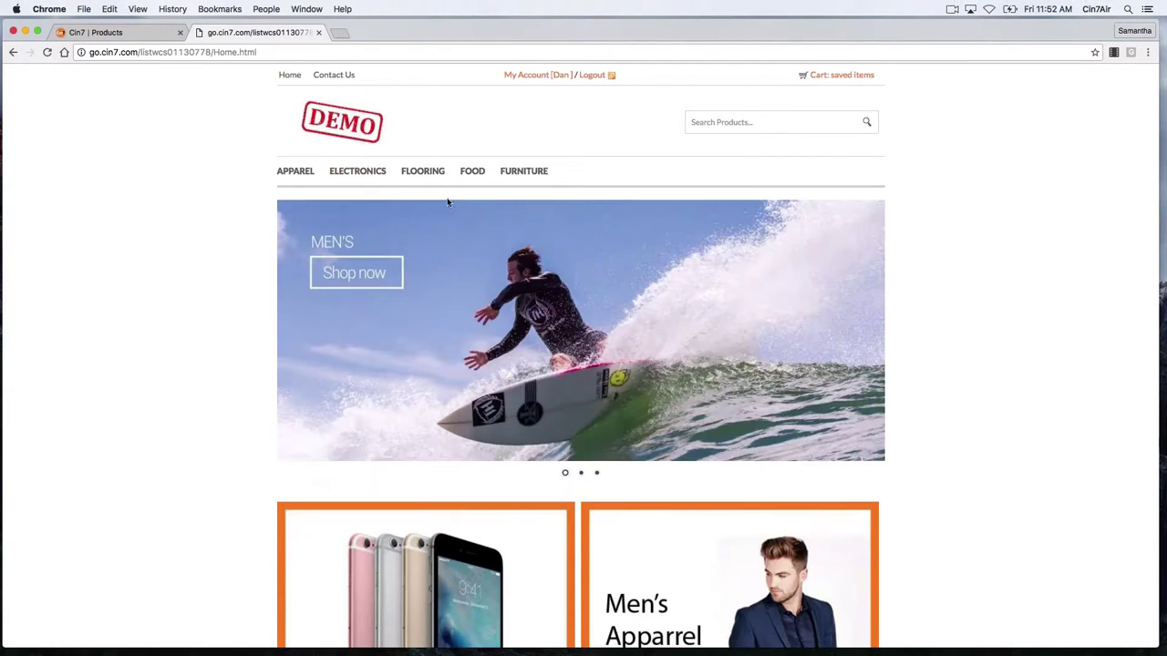
left_click(128, 33)
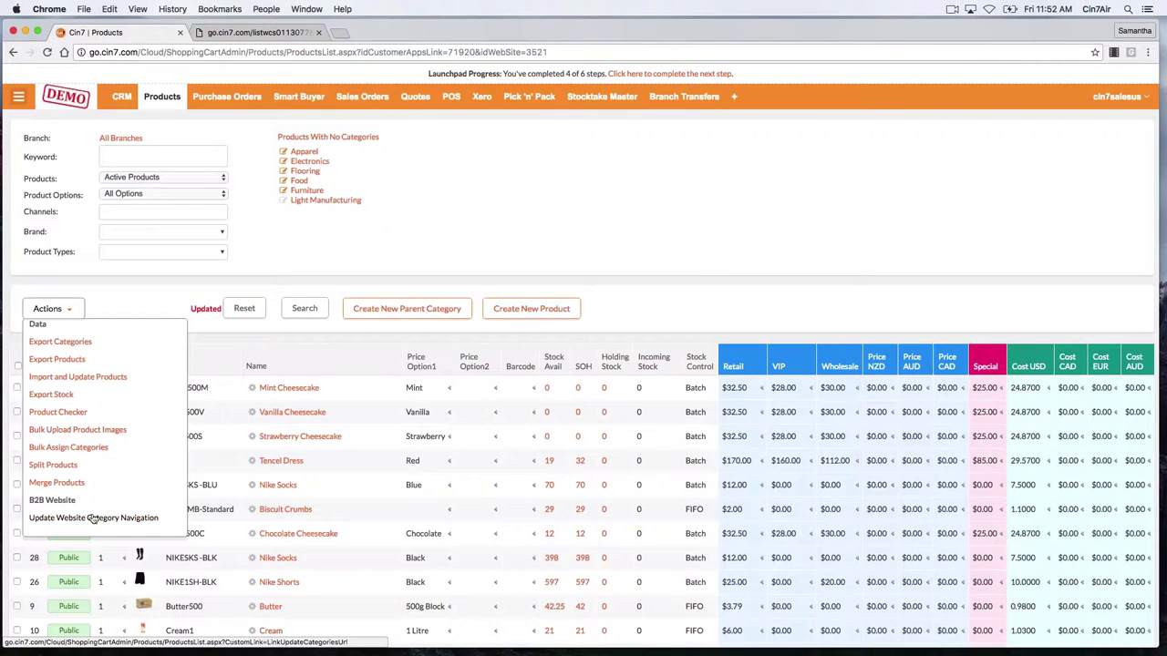
left_click(225, 33)
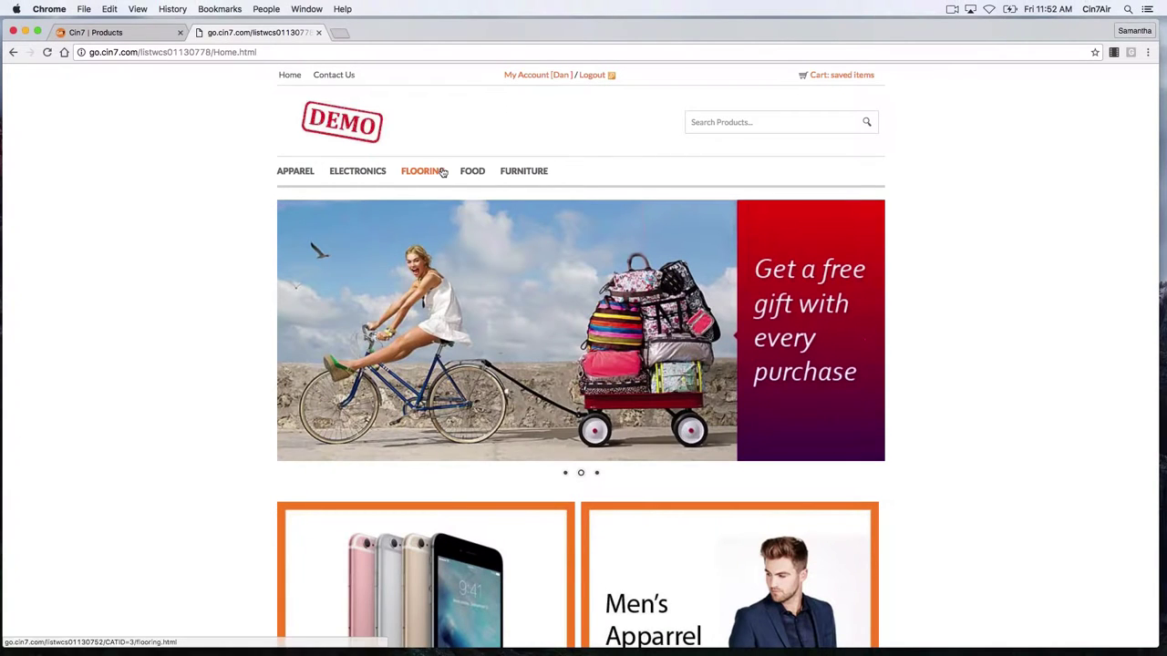
left_click(173, 33)
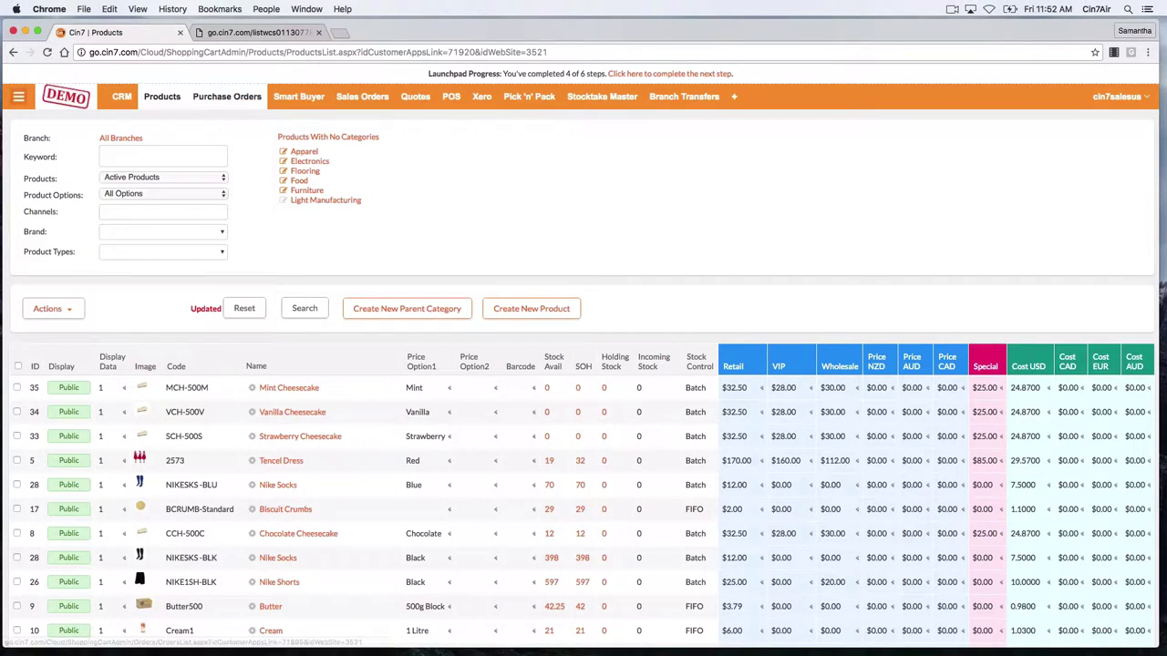
left_click(235, 34)
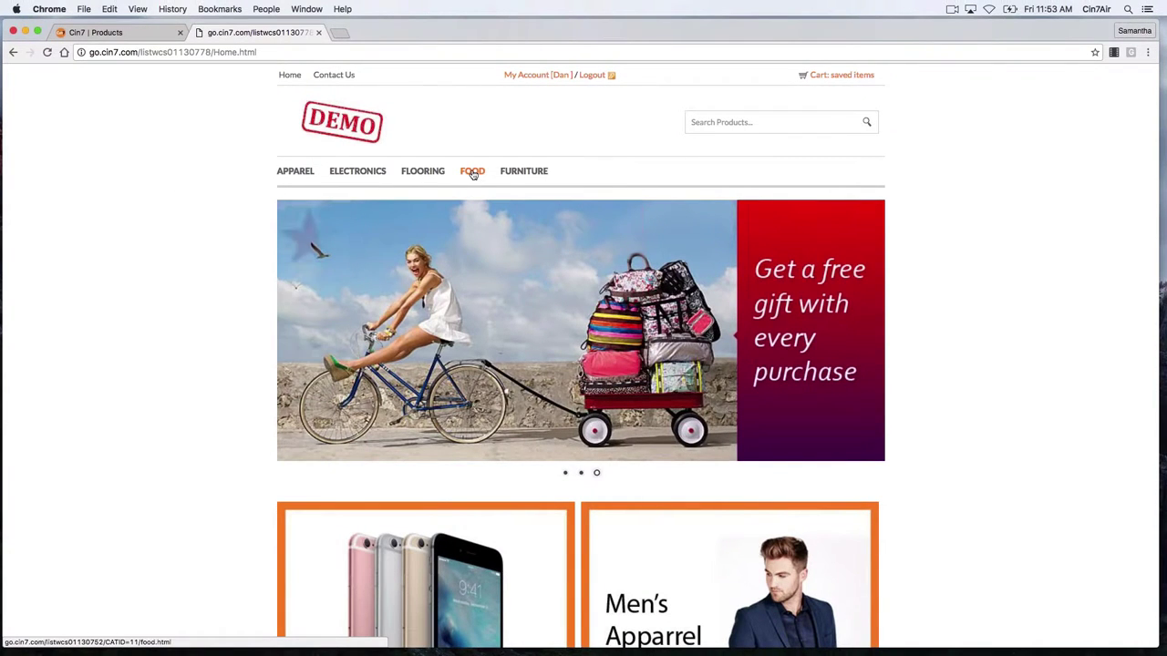
Step: Add a Chocolate Cheesecake and one Leather / Sand United Chair to the cart
left_click(472, 173)
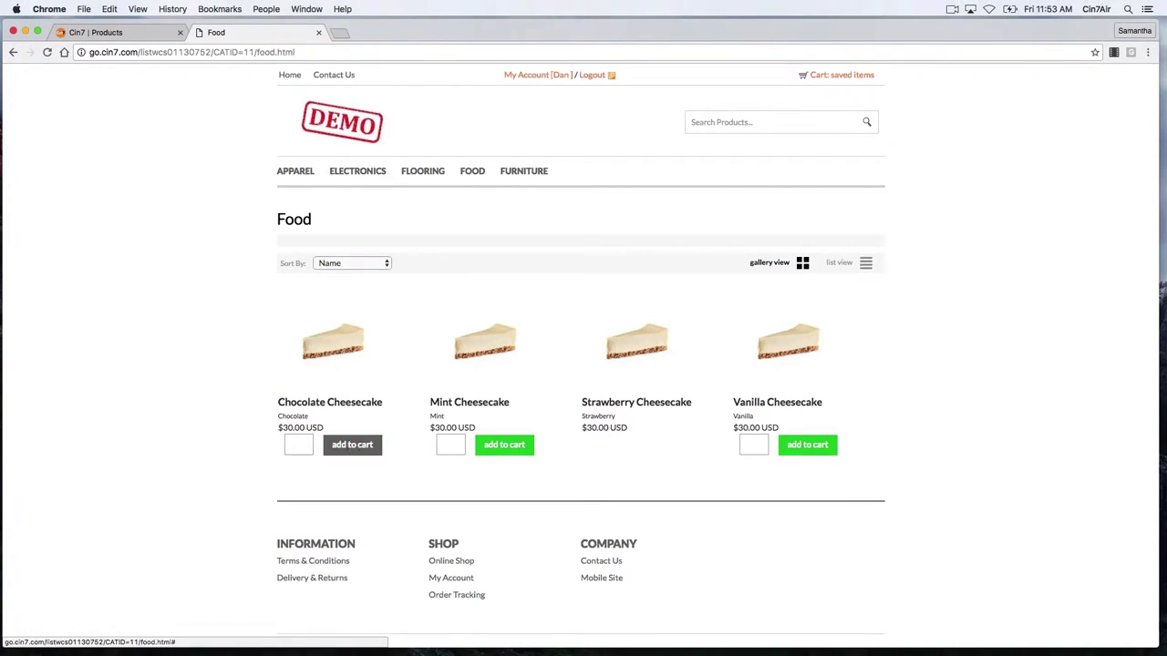
left_click(352, 446)
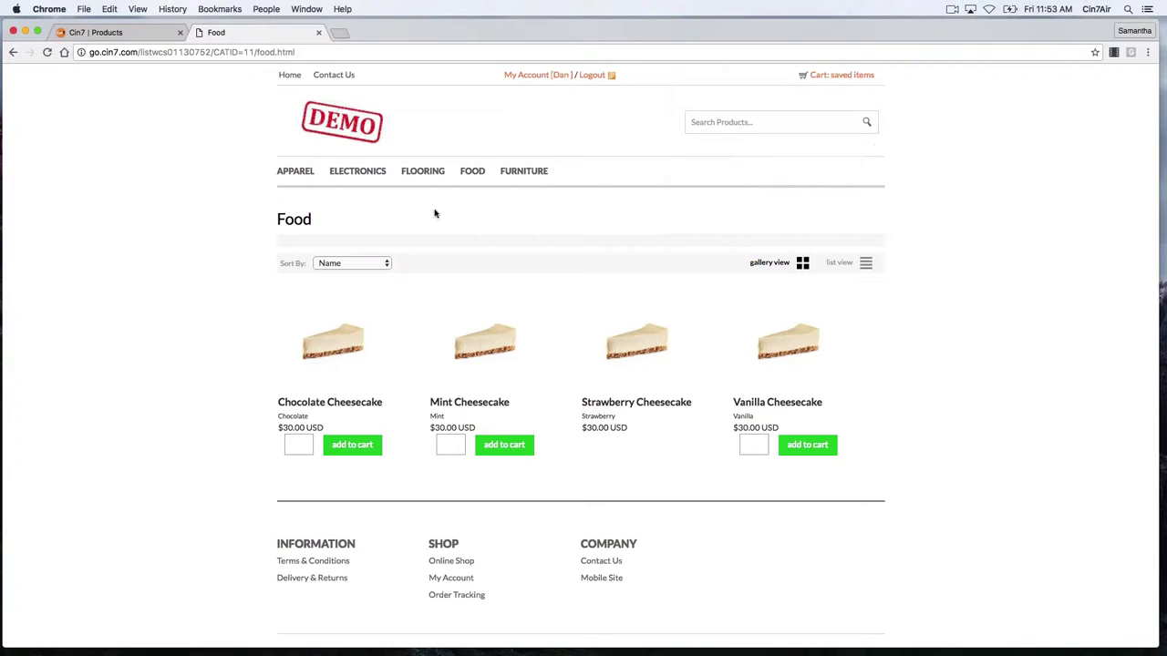
left_click(530, 178)
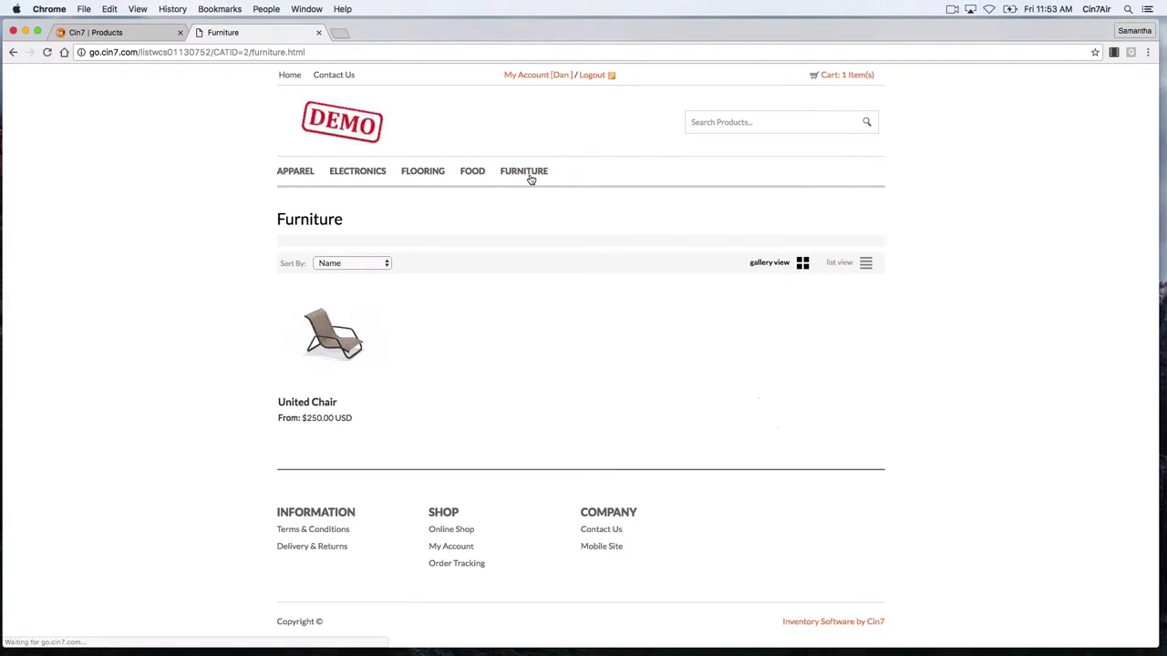
left_click(327, 354)
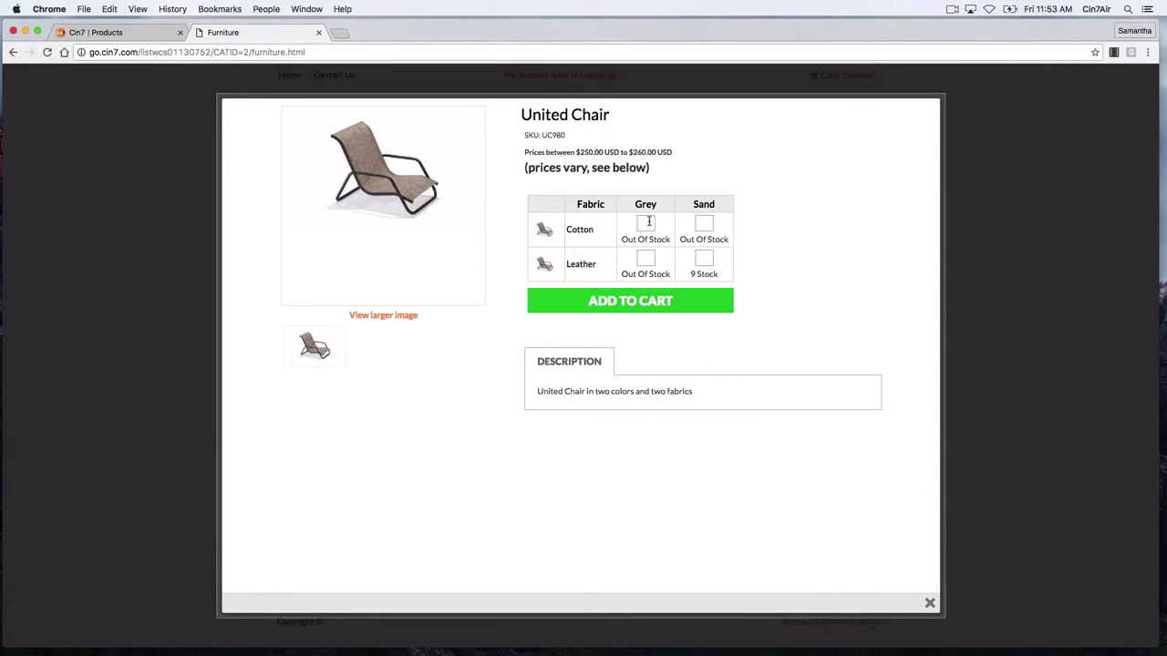
left_click(704, 259)
left_click(704, 224)
left_click(646, 224)
left_click(704, 258)
type("1")
left_click(695, 301)
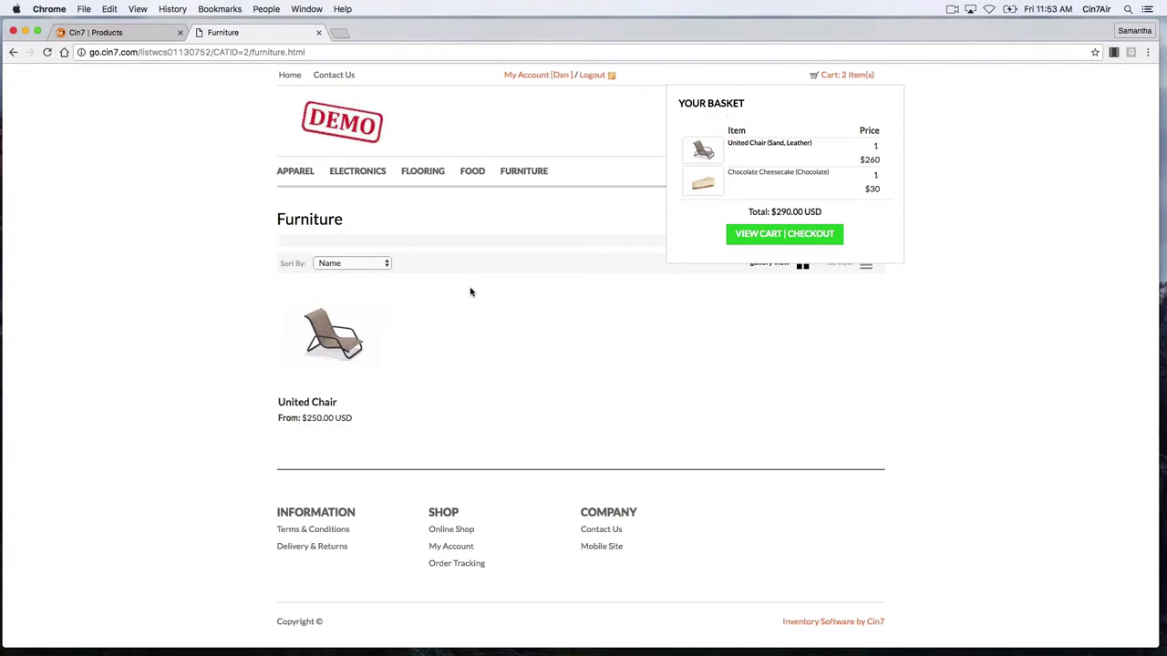
Step: Empty the cart by removing the United Chair and the cheesecake
left_click(755, 234)
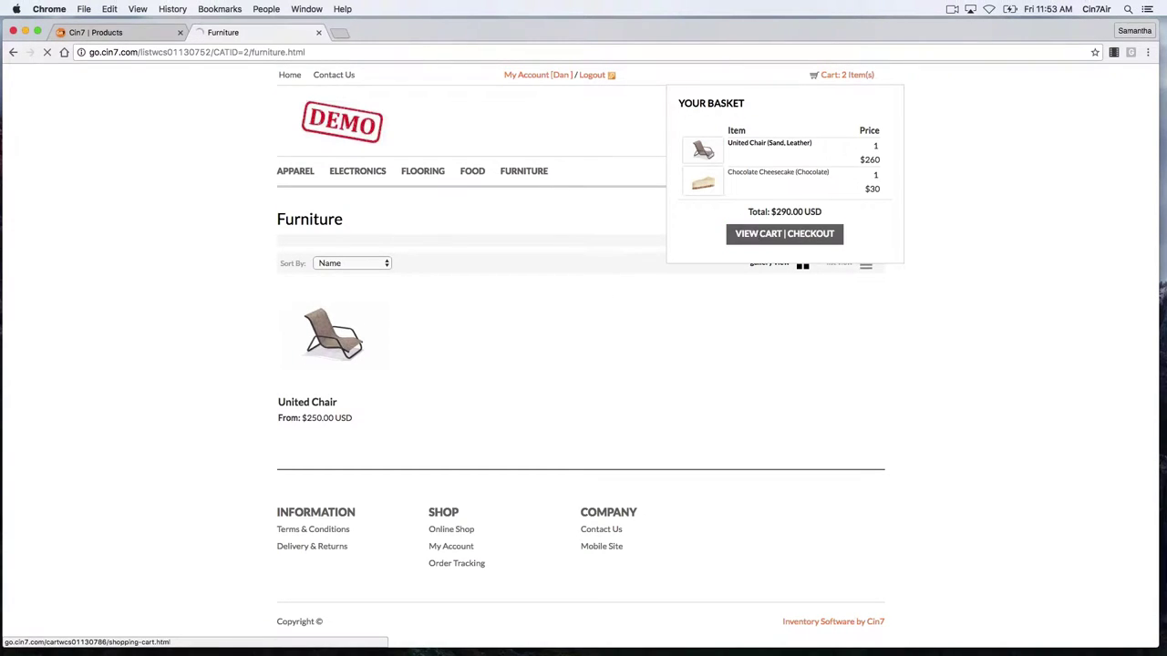
left_click(761, 295)
left_click(760, 294)
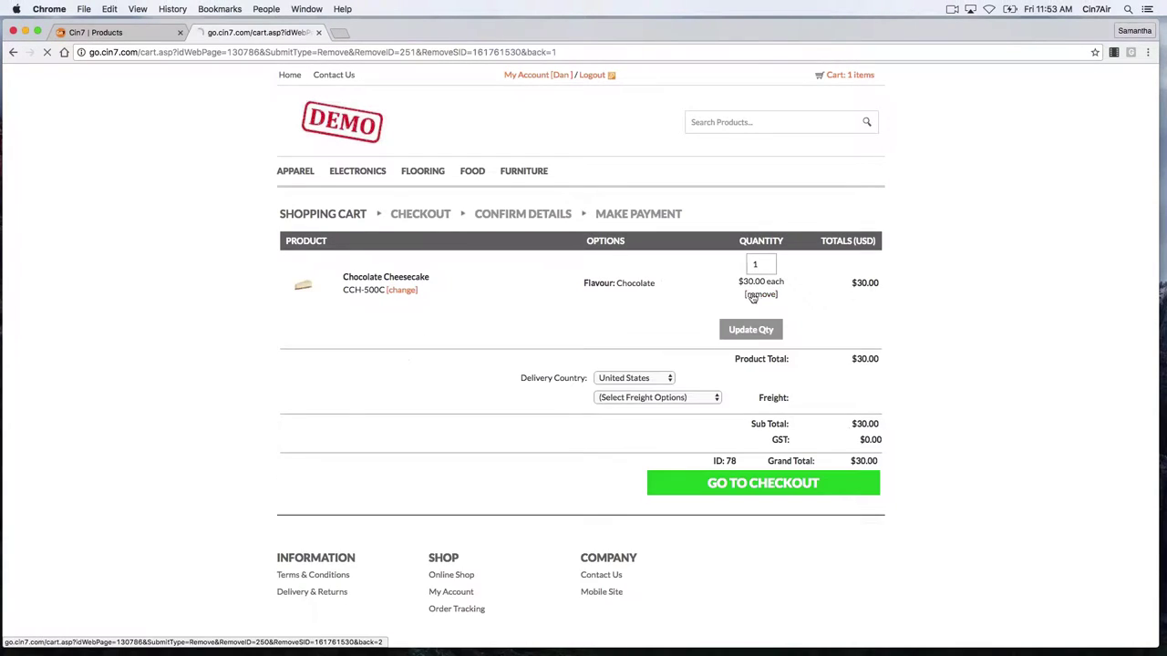
Step: Open Strawberry Cheesecake's details on the Food page, then close the preview
left_click(472, 173)
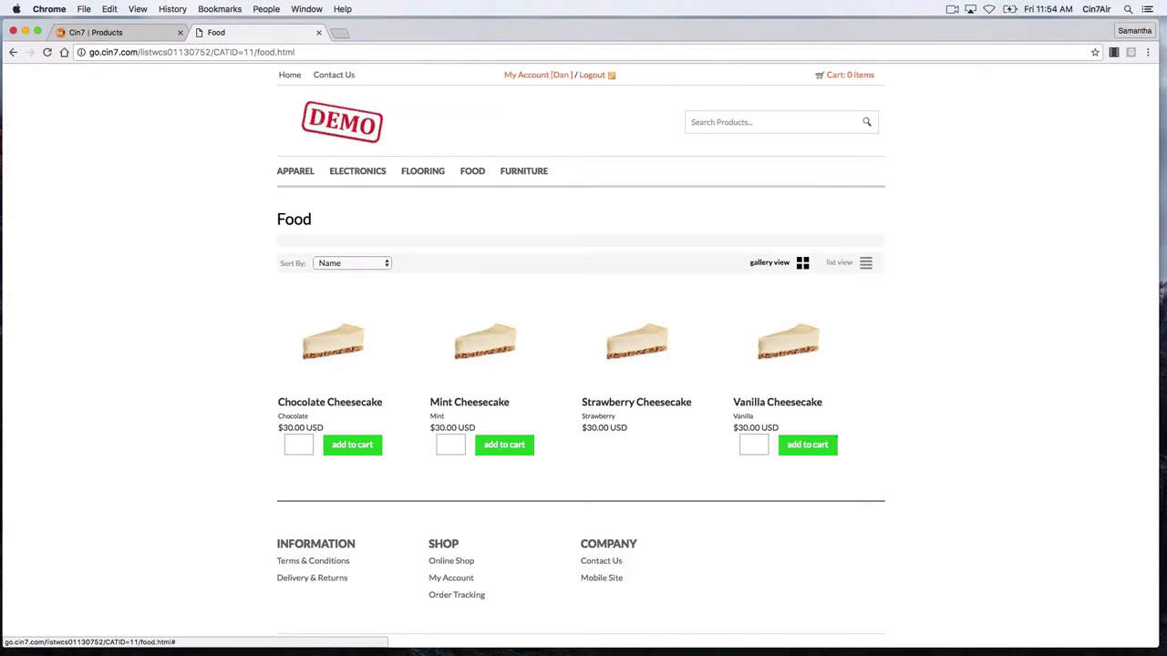
left_click(636, 354)
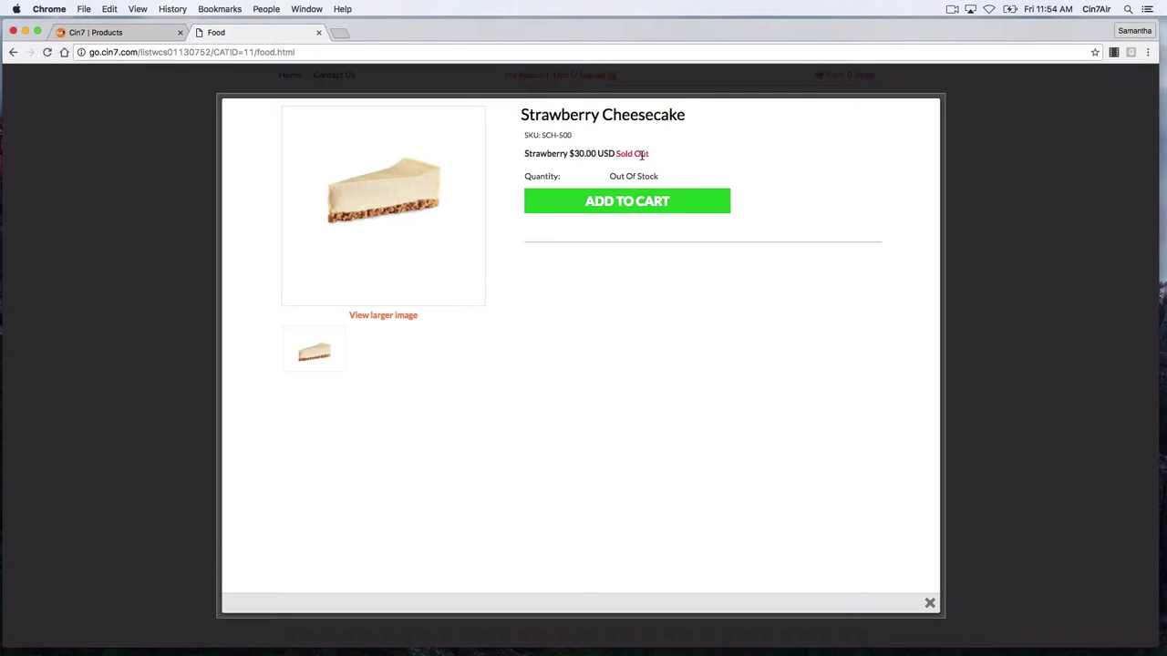
left_click(163, 362)
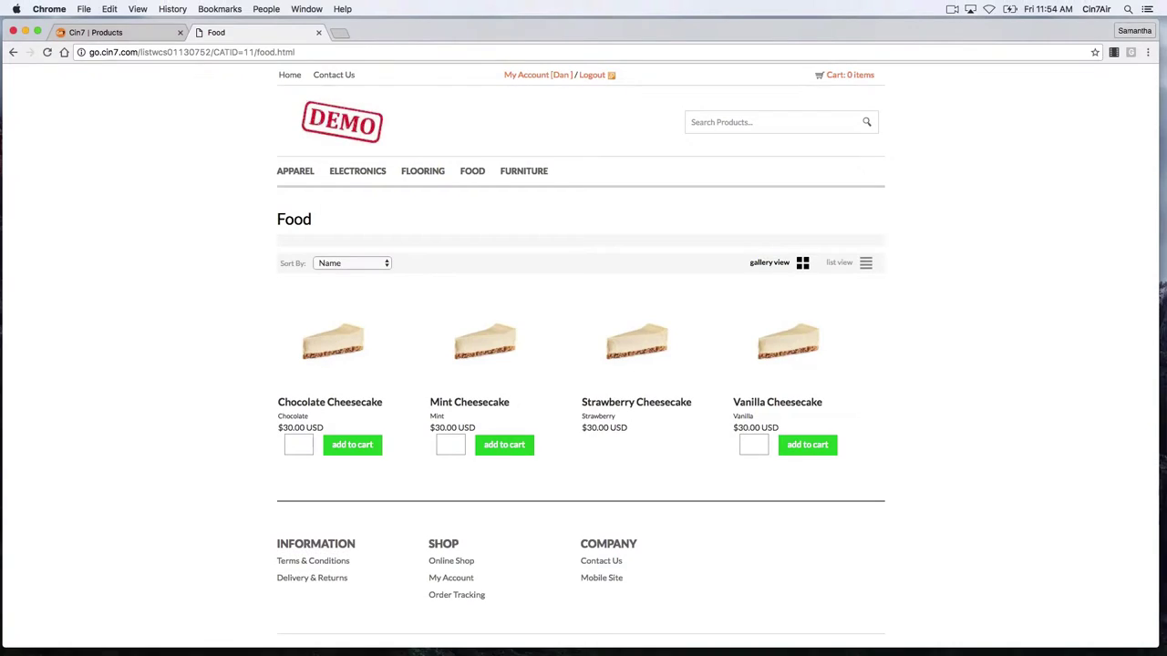
left_click(121, 34)
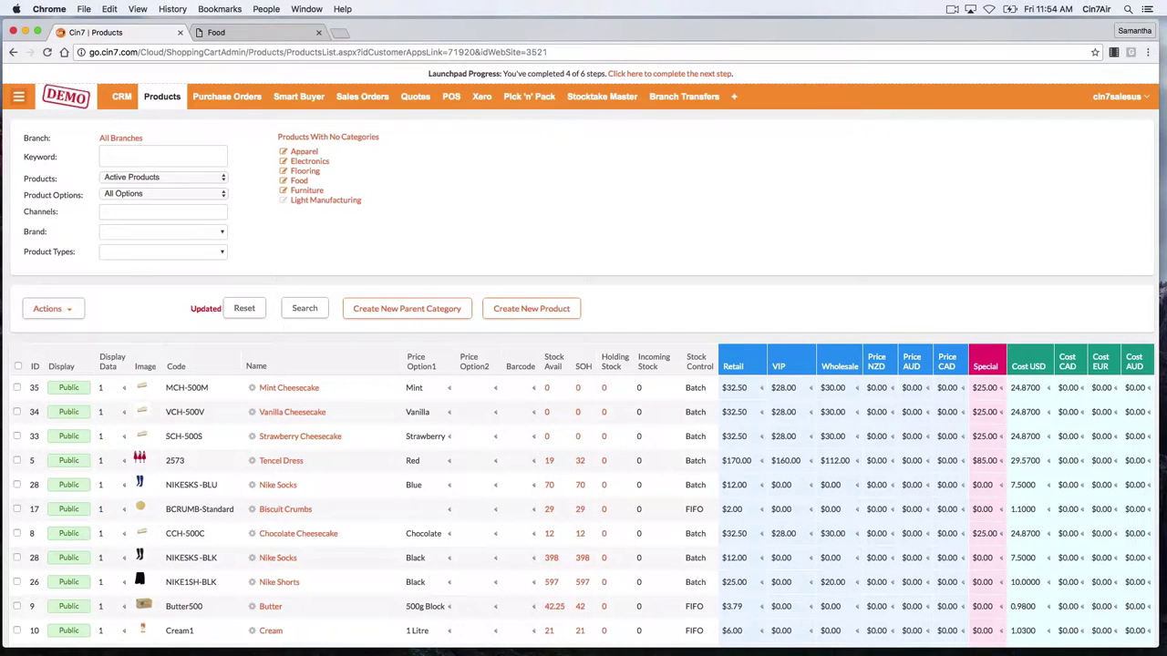
Step: Open Strawberry Cheesecake's admin edit page, inspect it, and close it
left_click(239, 33)
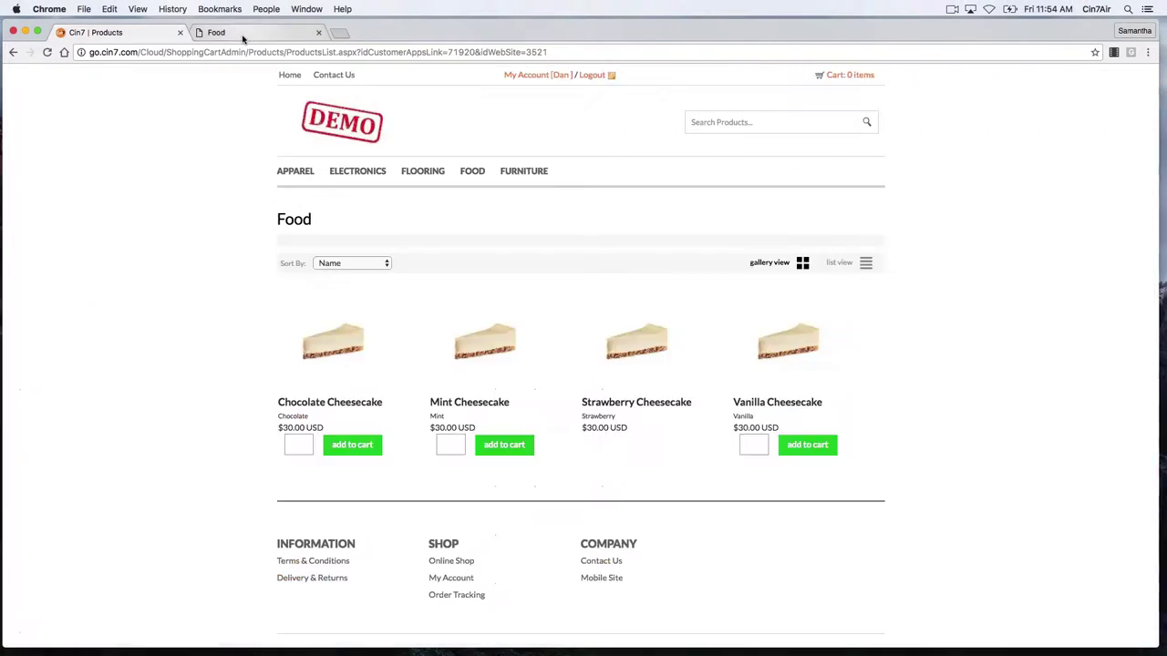
left_click(142, 35)
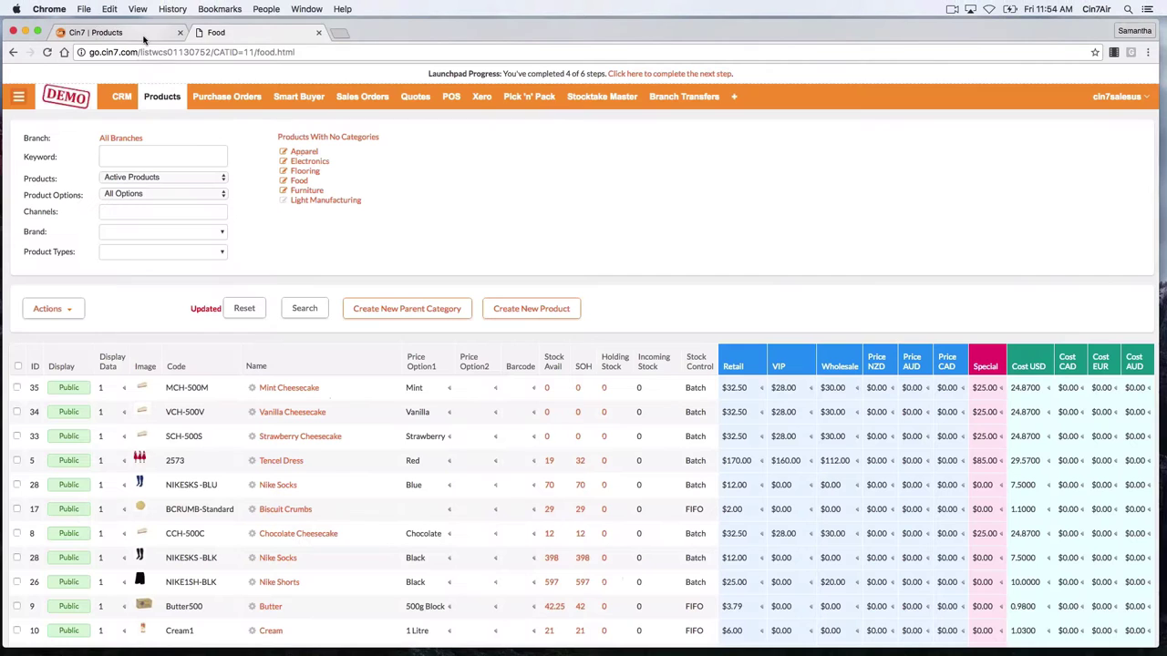
left_click(305, 436)
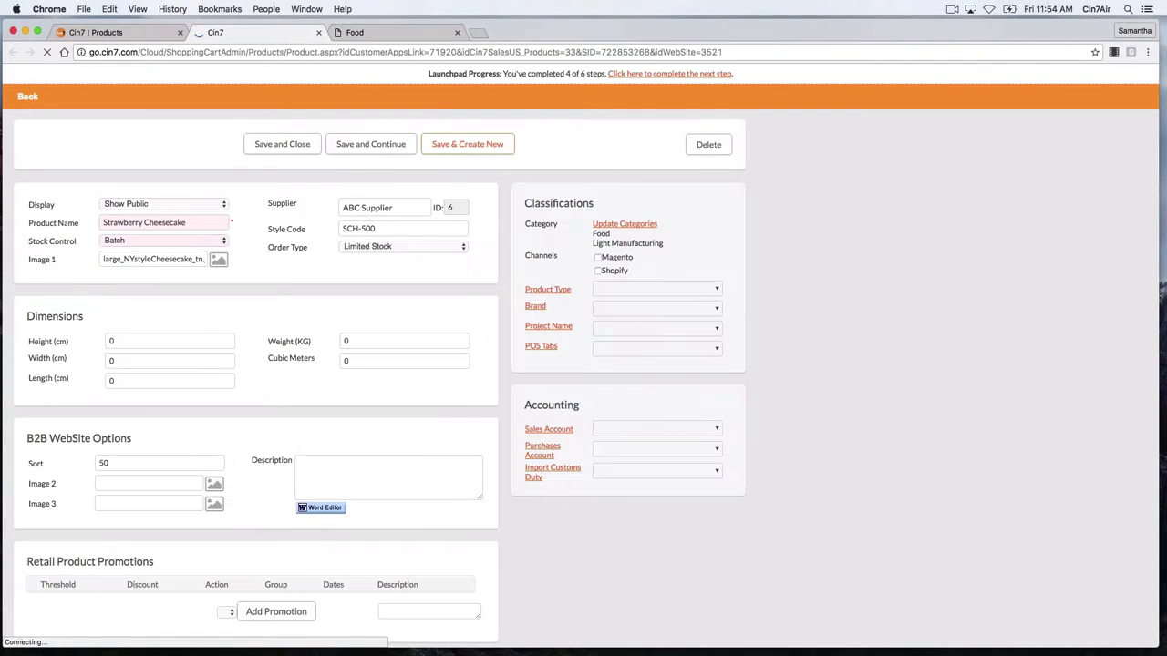
left_click_drag(267, 247, 317, 248)
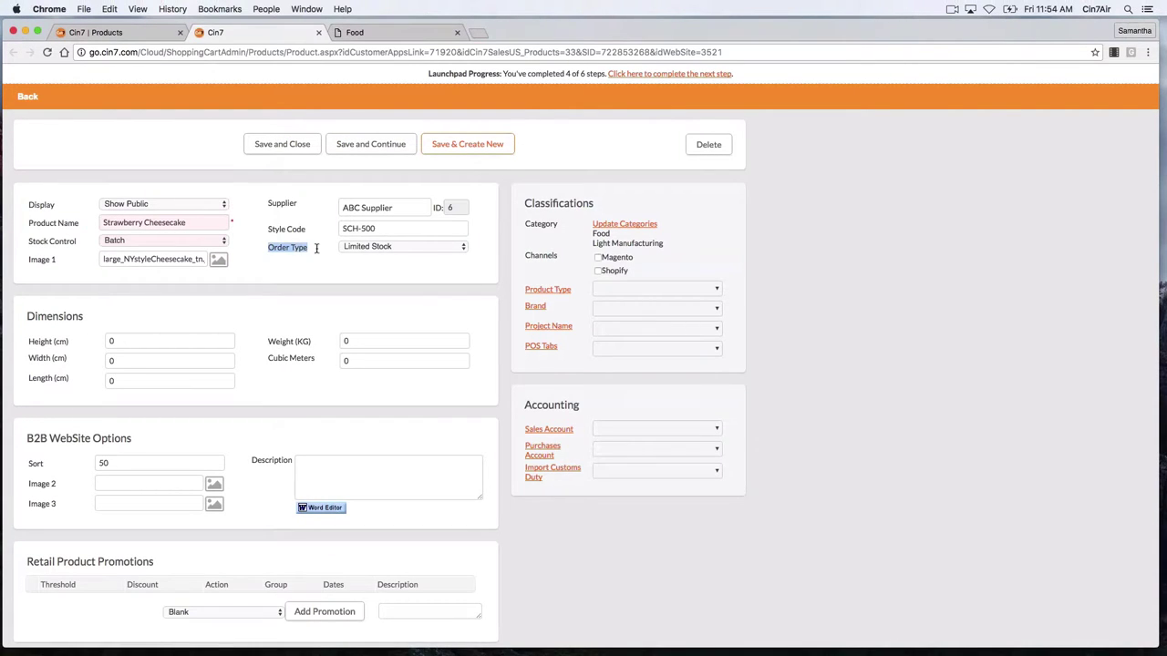
left_click(323, 256)
left_click(319, 33)
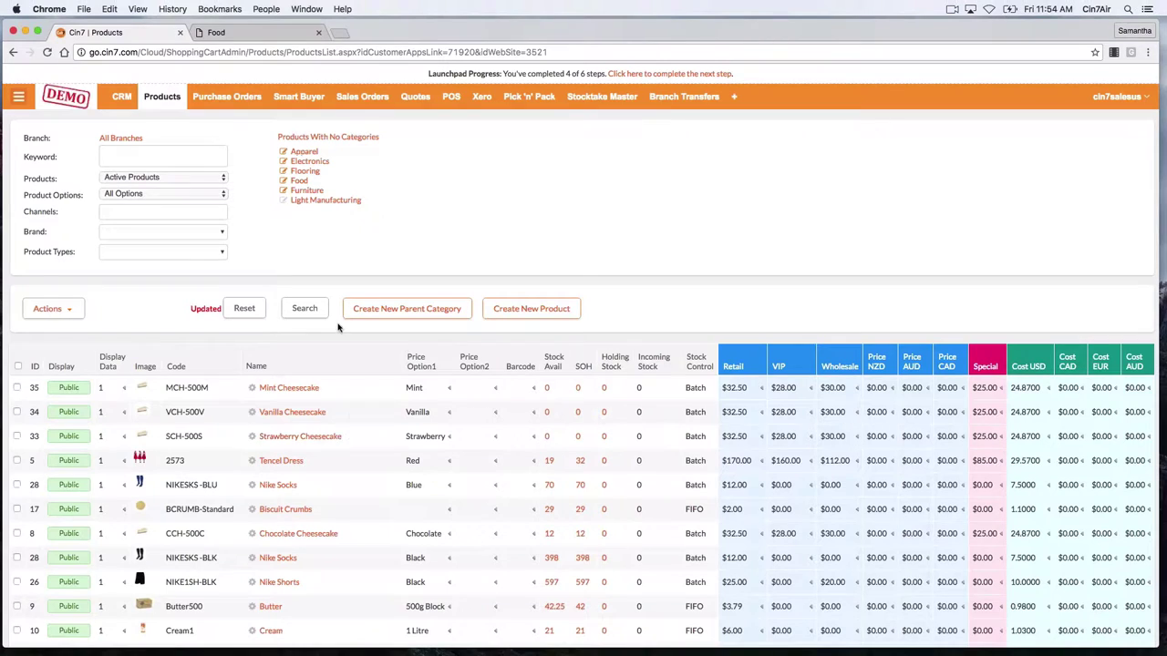
Step: Set Mint Cheesecake's Order Type to Order and save it
left_click(298, 387)
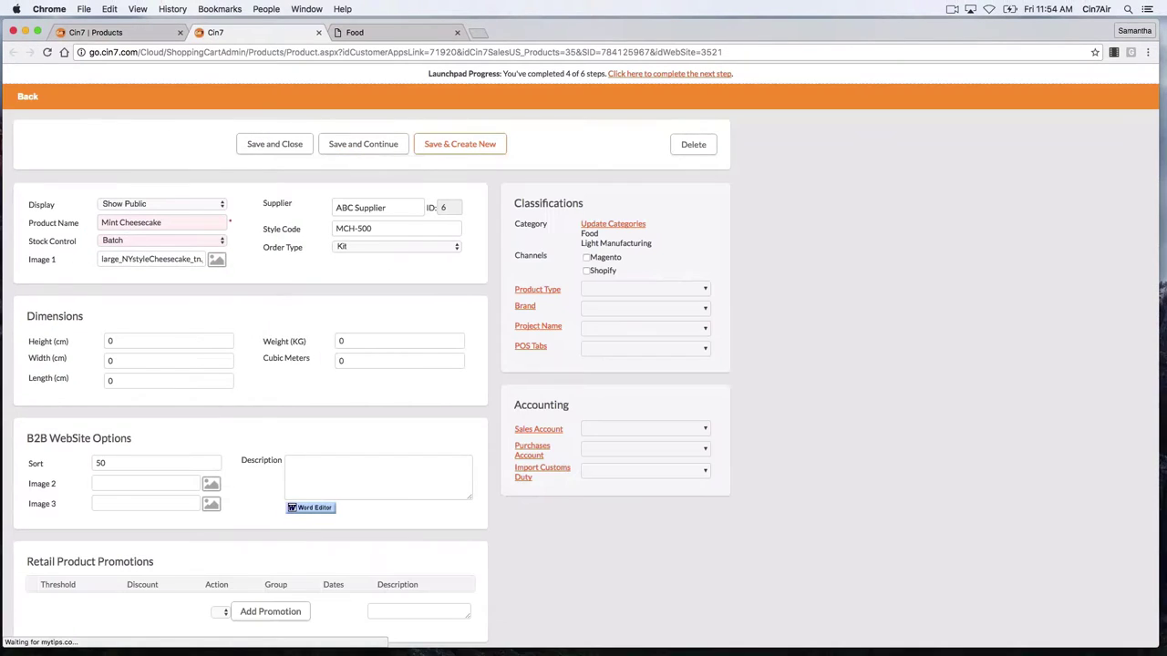
left_click(349, 247)
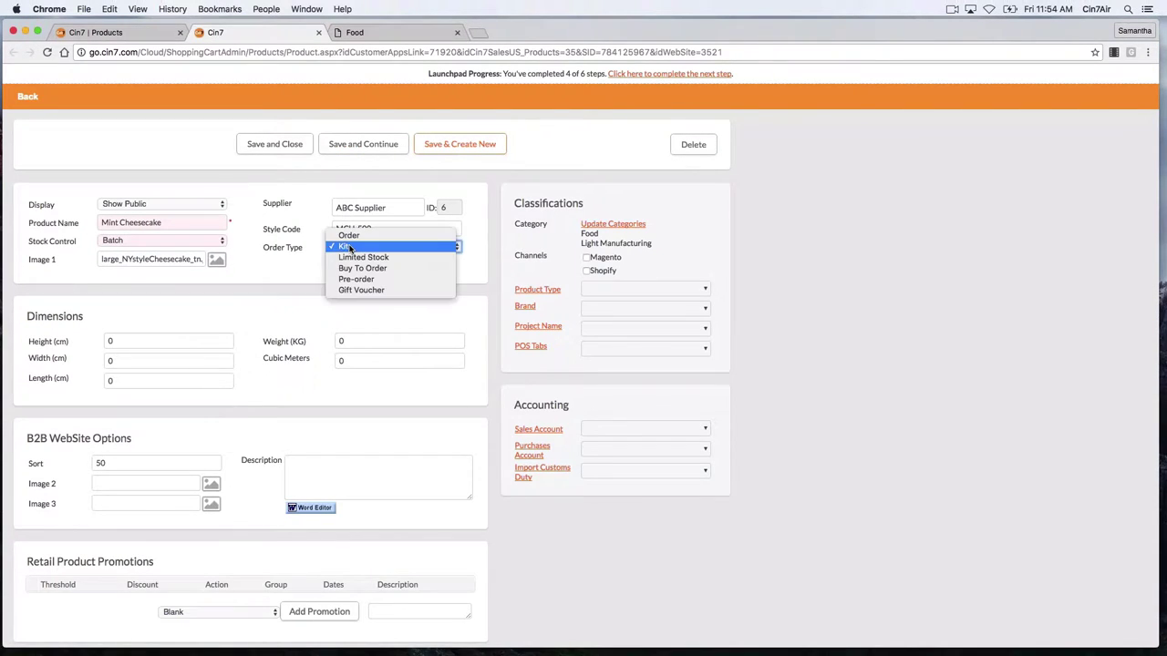
left_click(348, 235)
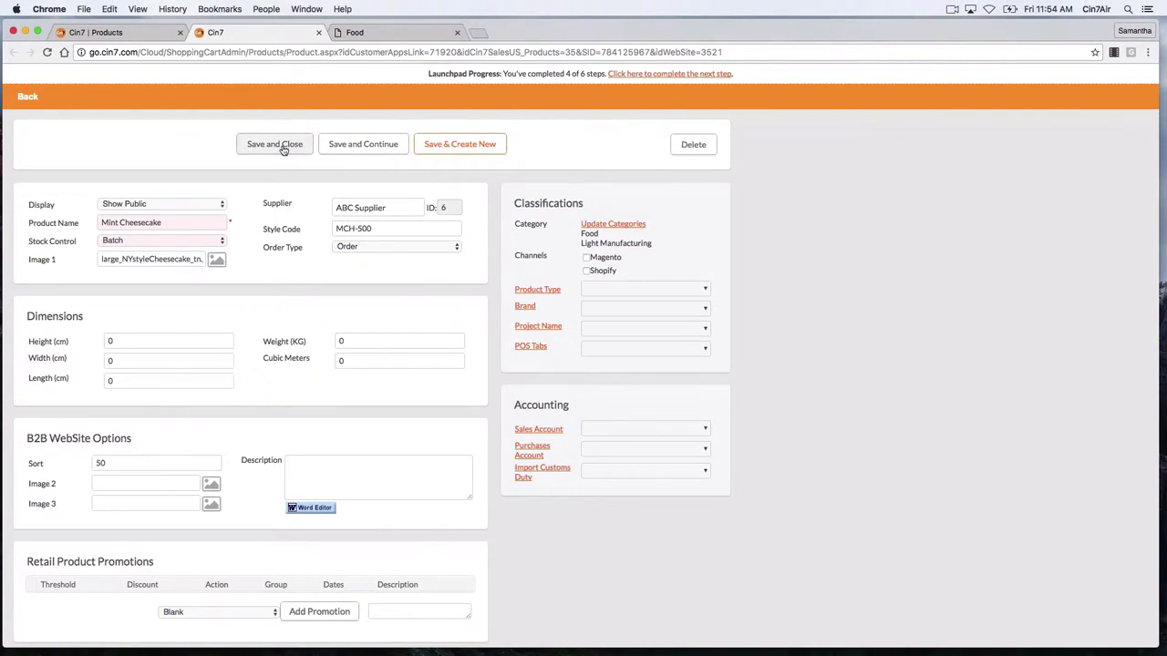
left_click(355, 144)
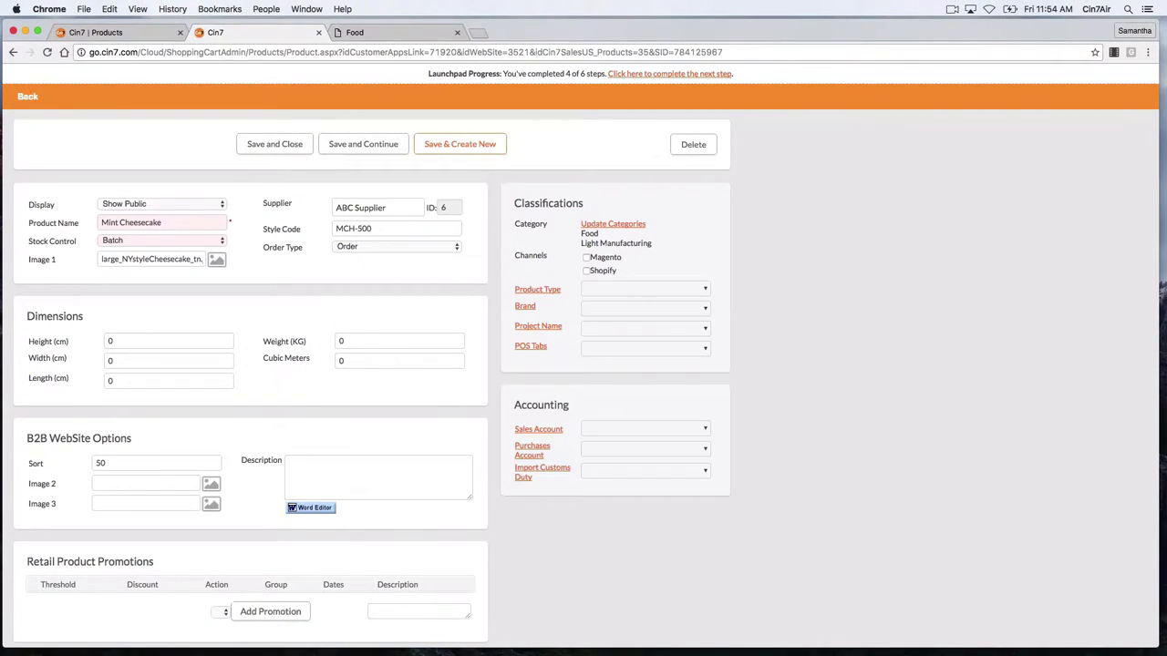
left_click(388, 32)
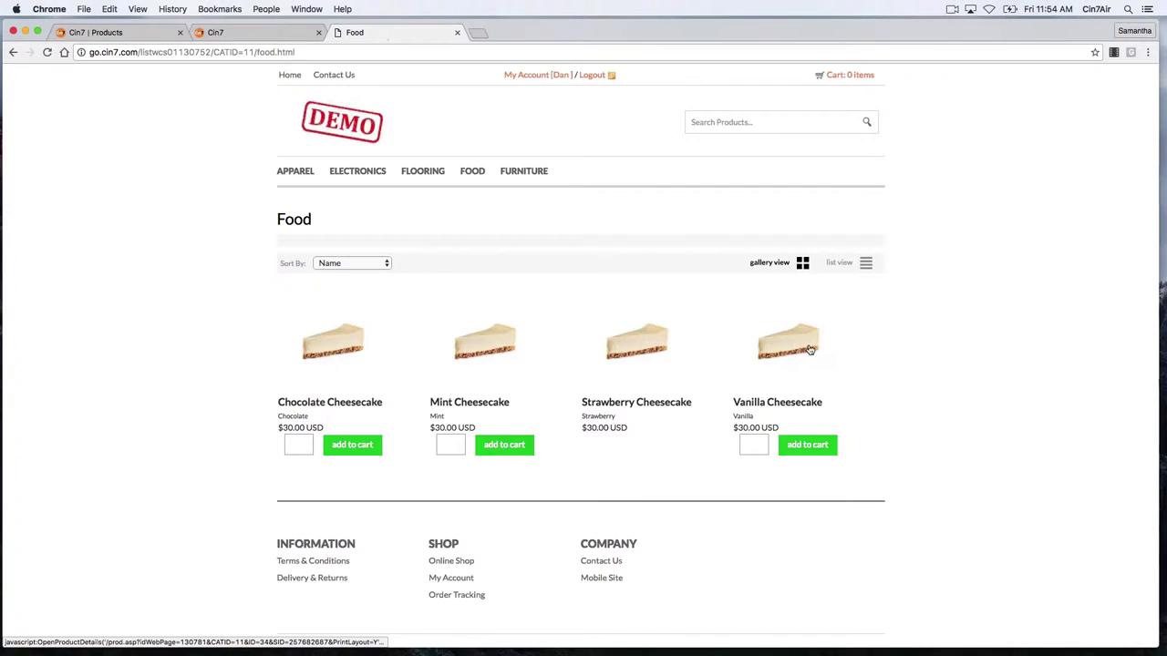
Step: Preview Vanilla Cheesecake and the Designer Clothing Tencel Dress, including its larger image
left_click(809, 349)
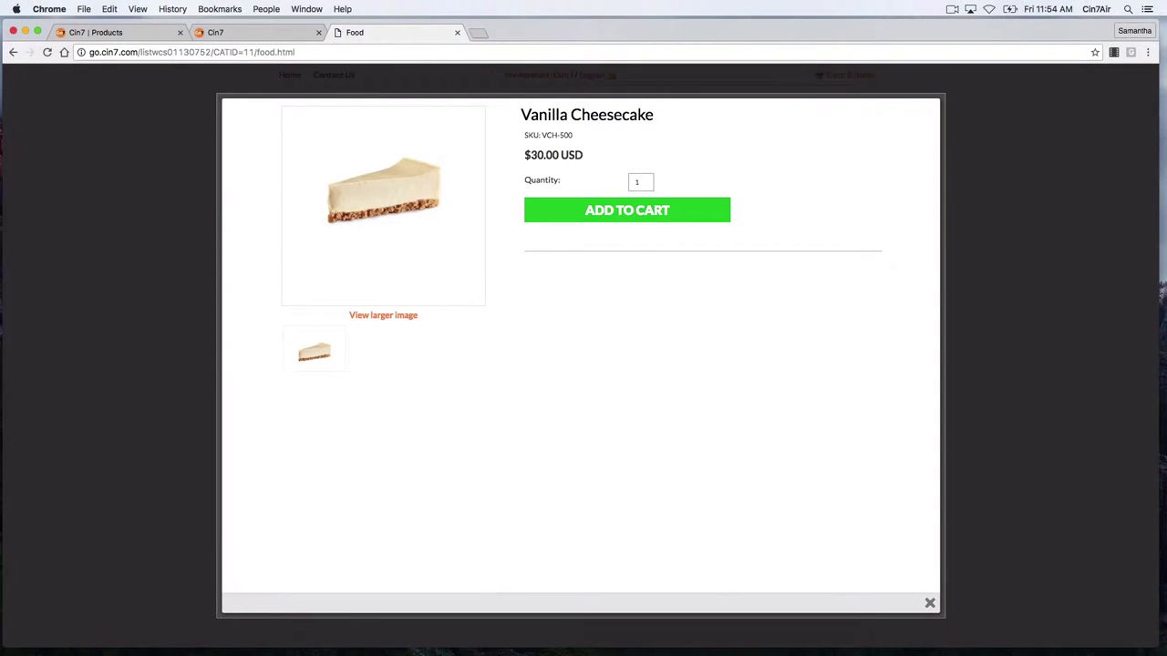
left_click(148, 297)
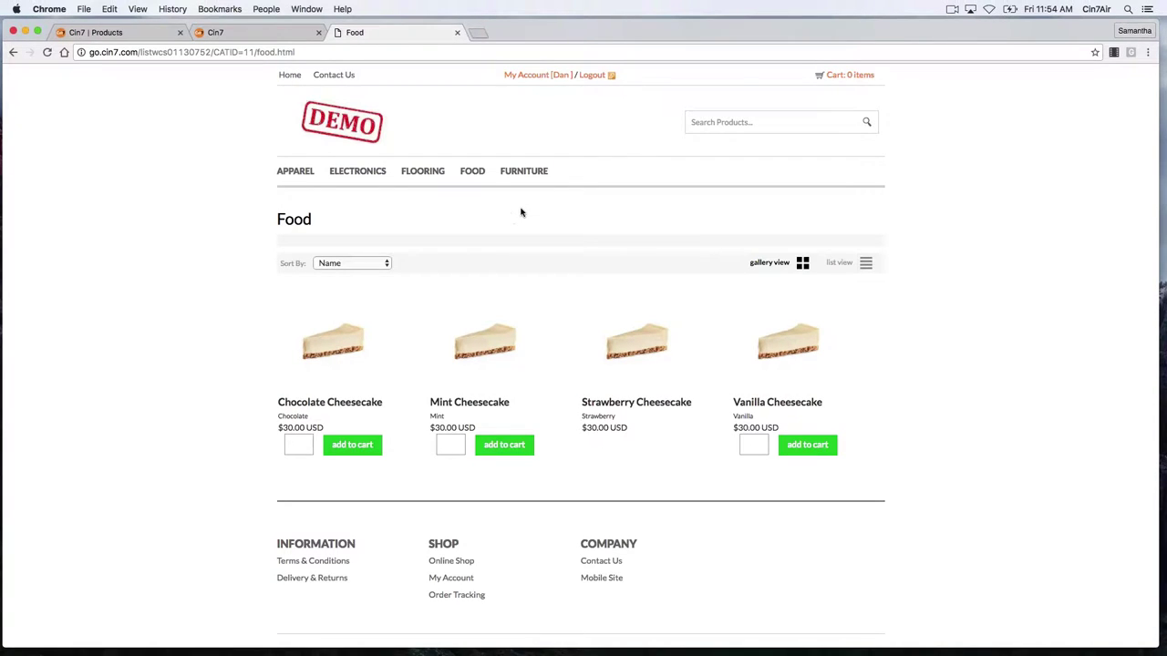
mouse_move(291, 174)
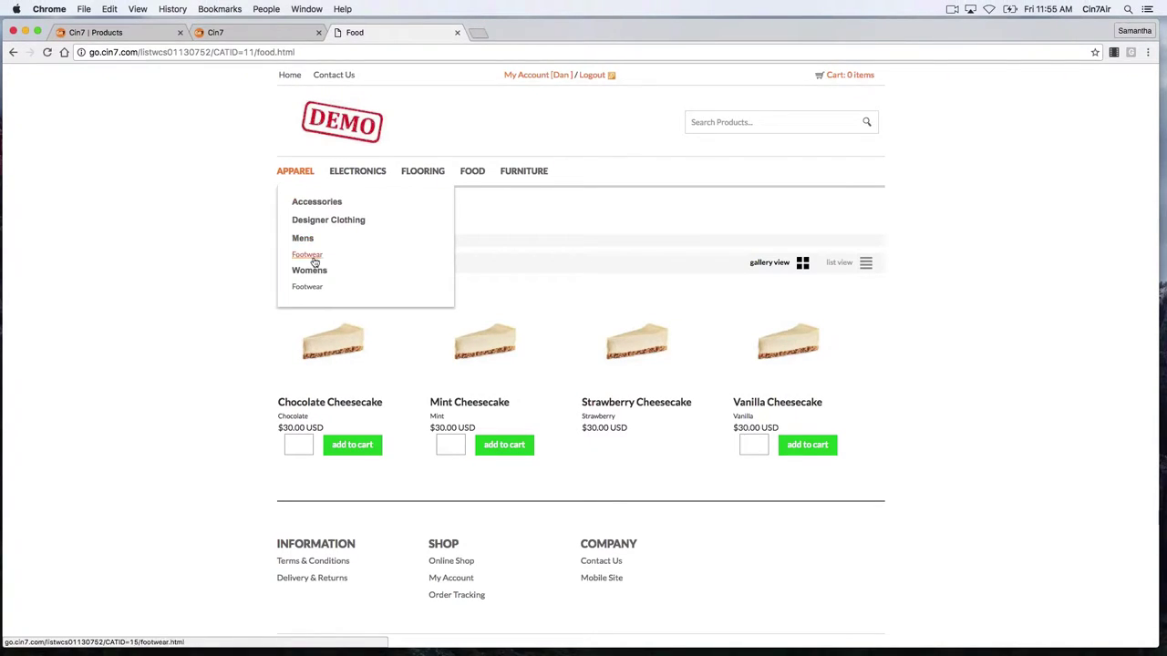
left_click(327, 224)
left_click(448, 332)
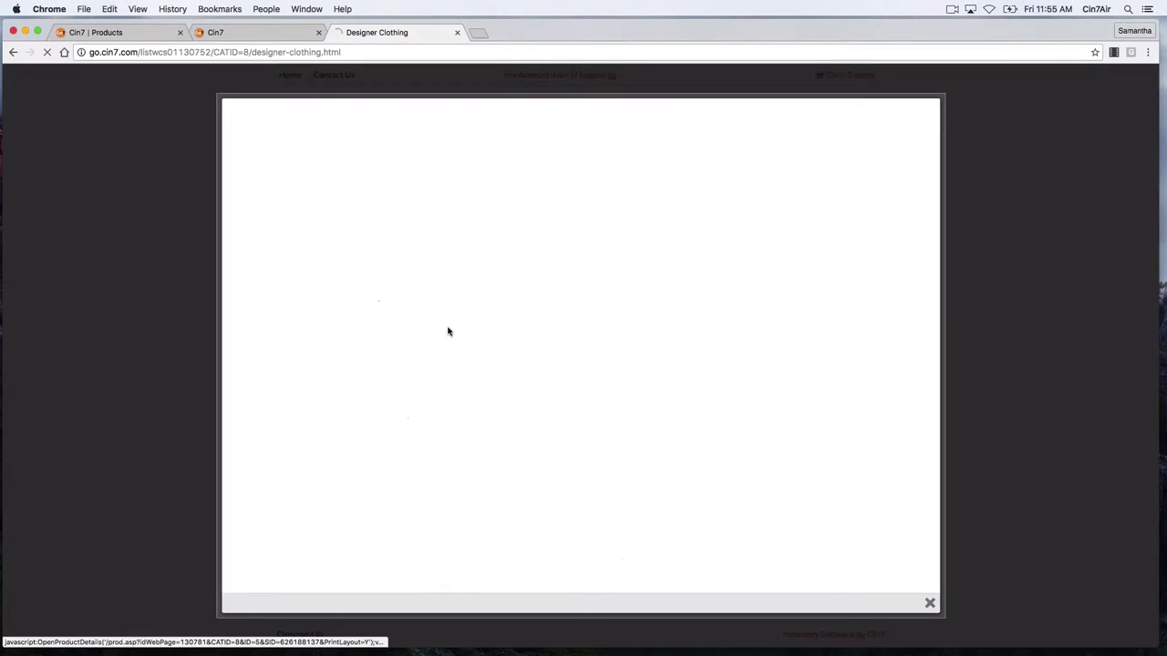
left_click(398, 319)
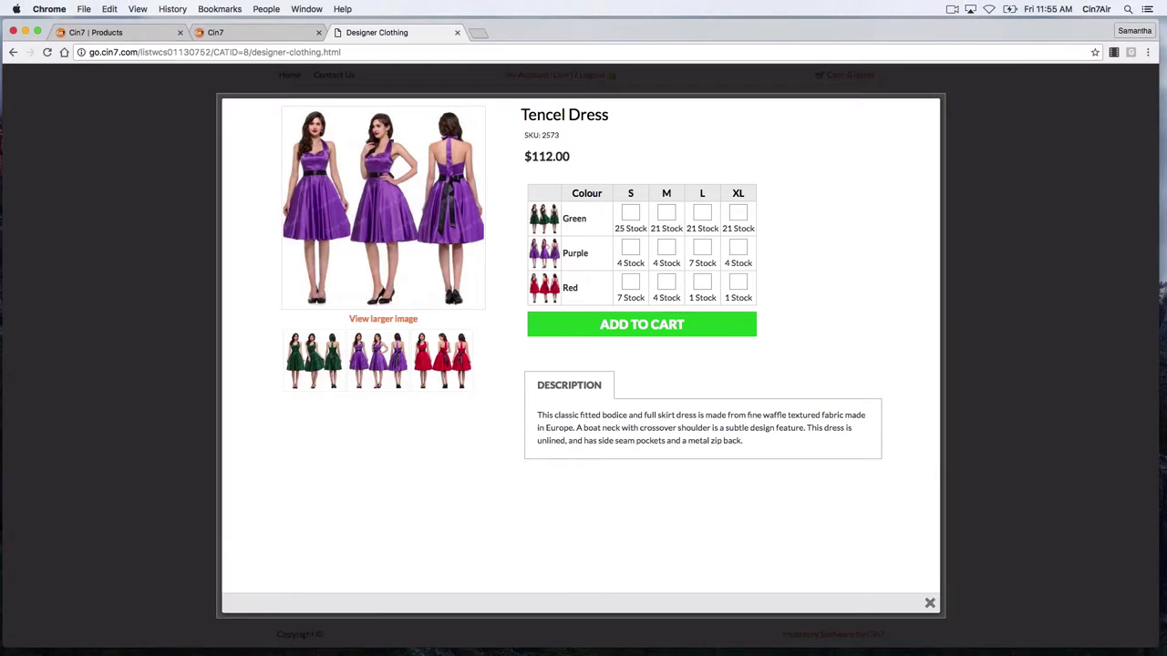
left_click(104, 312)
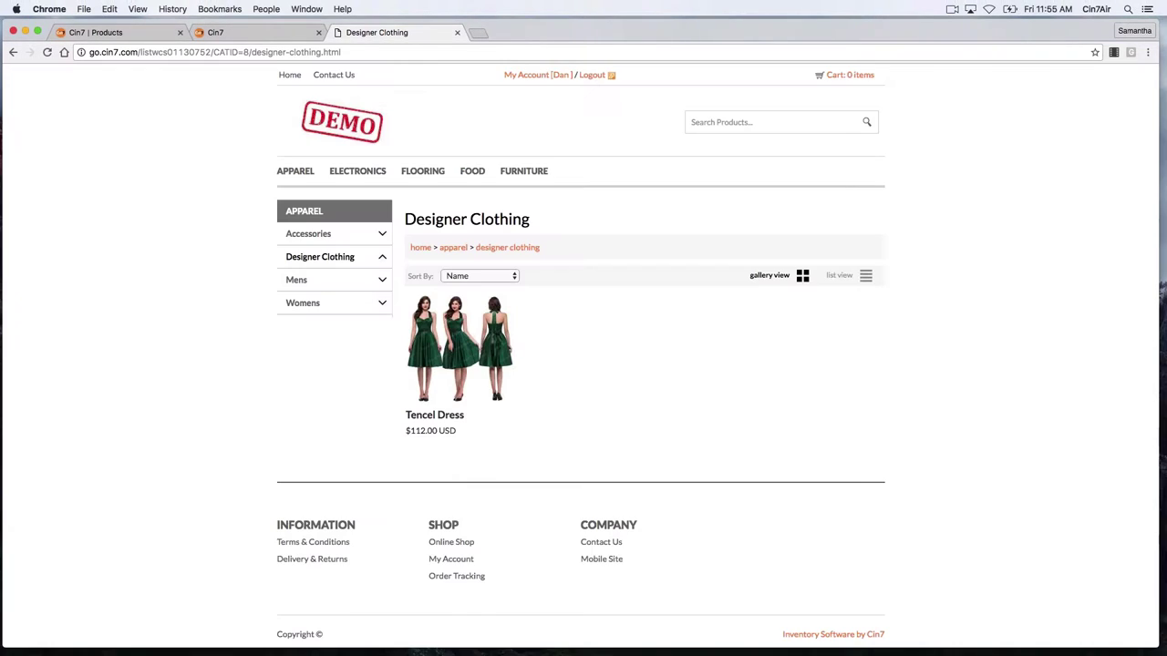
Step: Review Classic Pique Polo's per-size Blue and Green stock on the Mens page
left_click(299, 280)
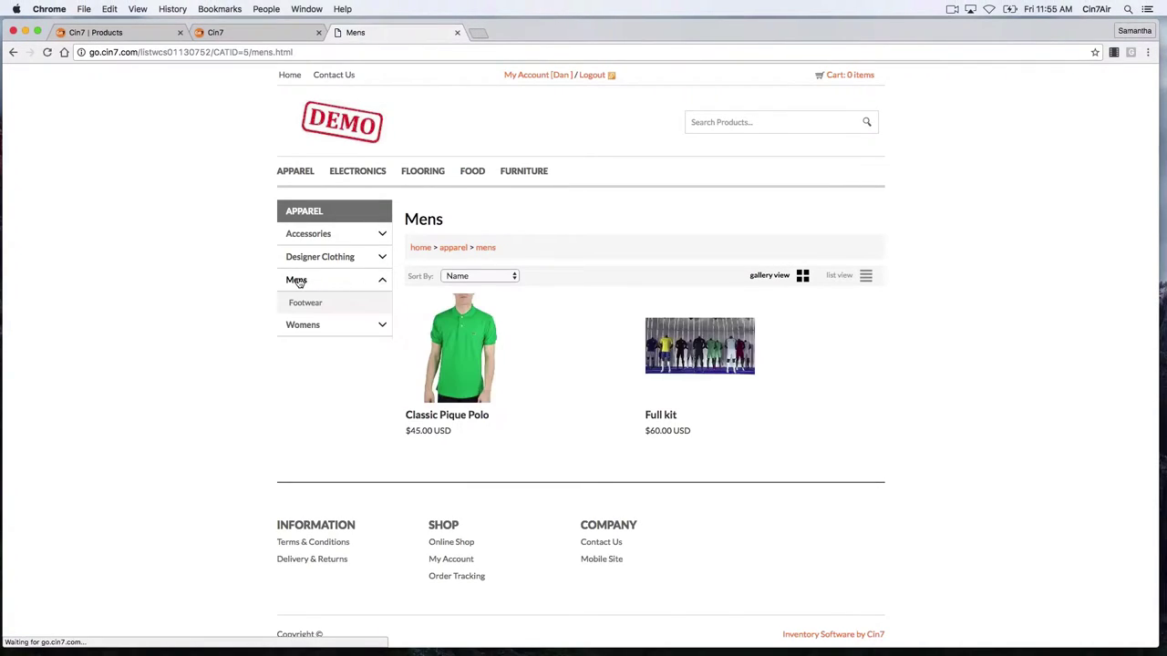
left_click(478, 358)
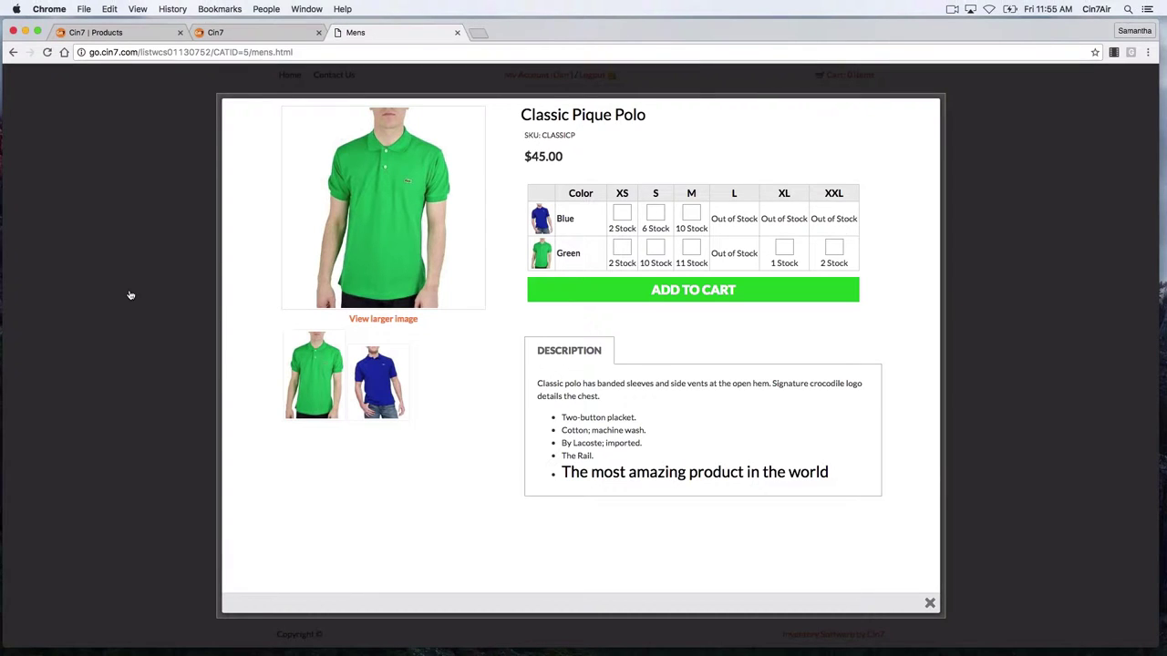
left_click(125, 253)
Step: Search products for 'polo', set Classic Pique Polo's Order Type to Order, and save
left_click(95, 32)
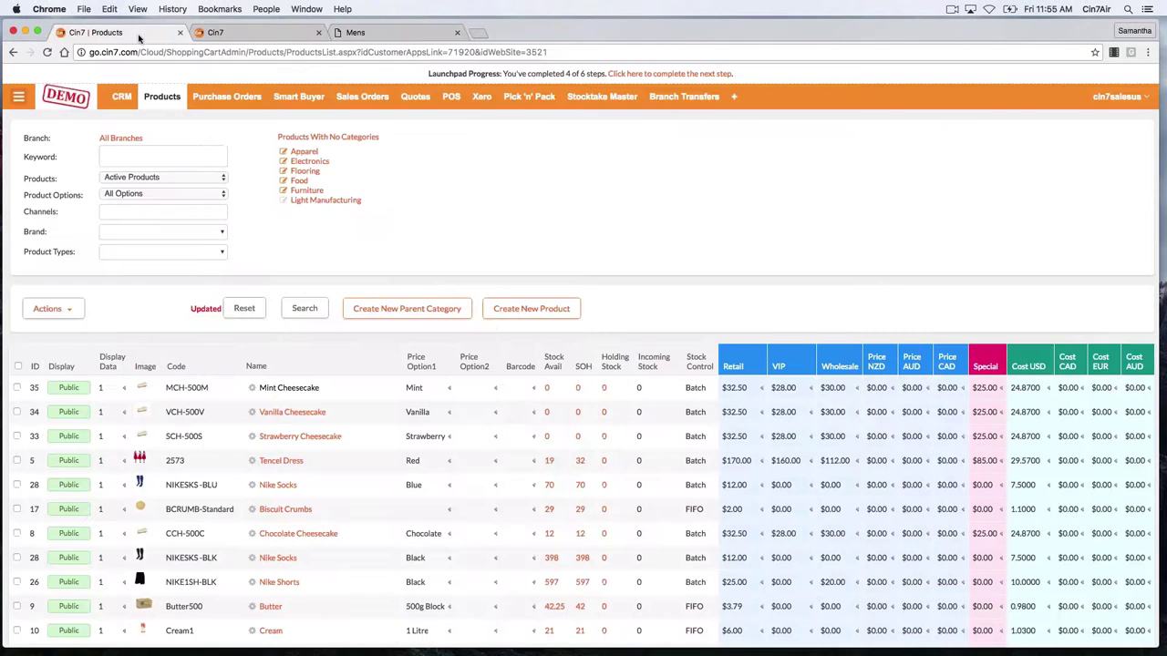
left_click(163, 157)
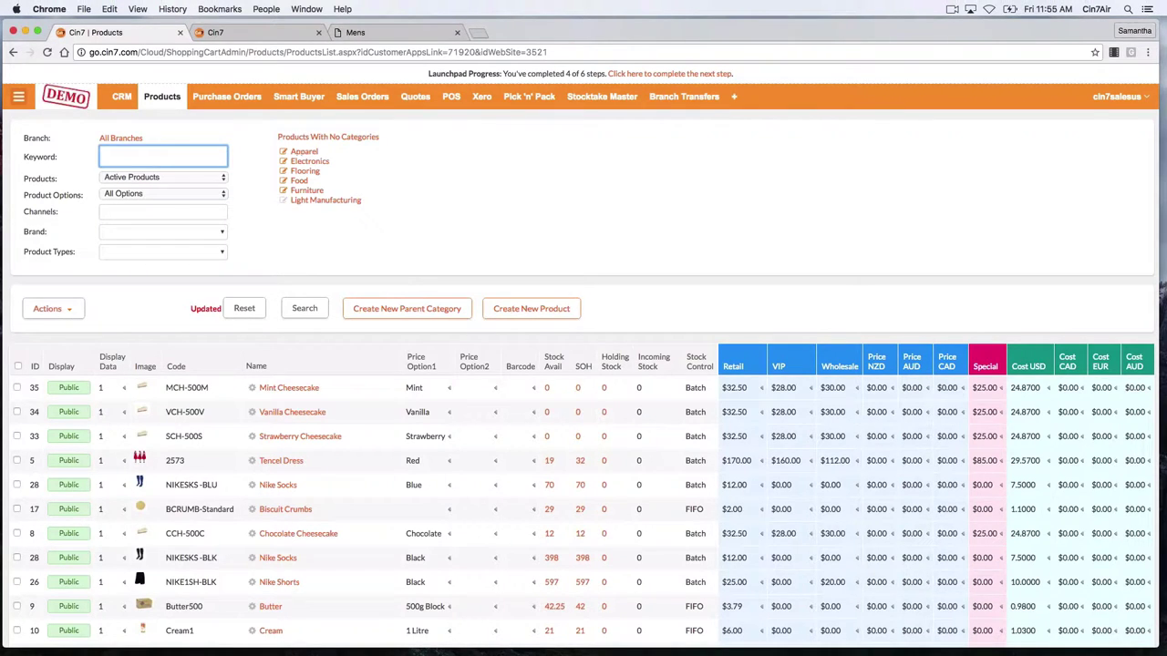
key("Return")
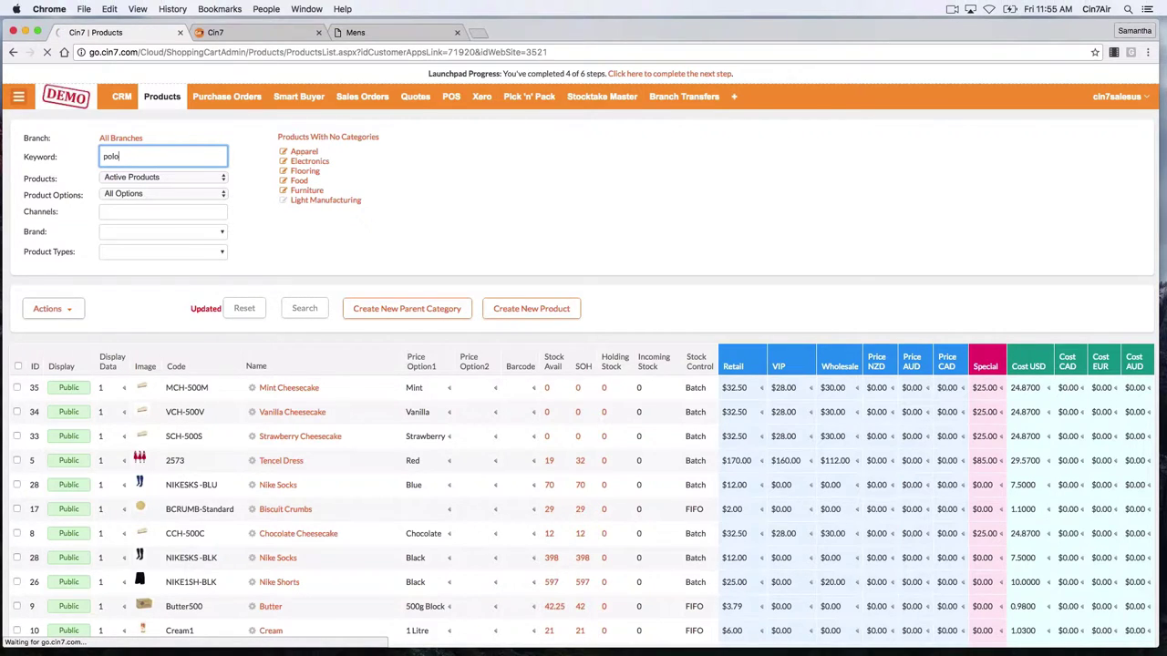
left_click(257, 387)
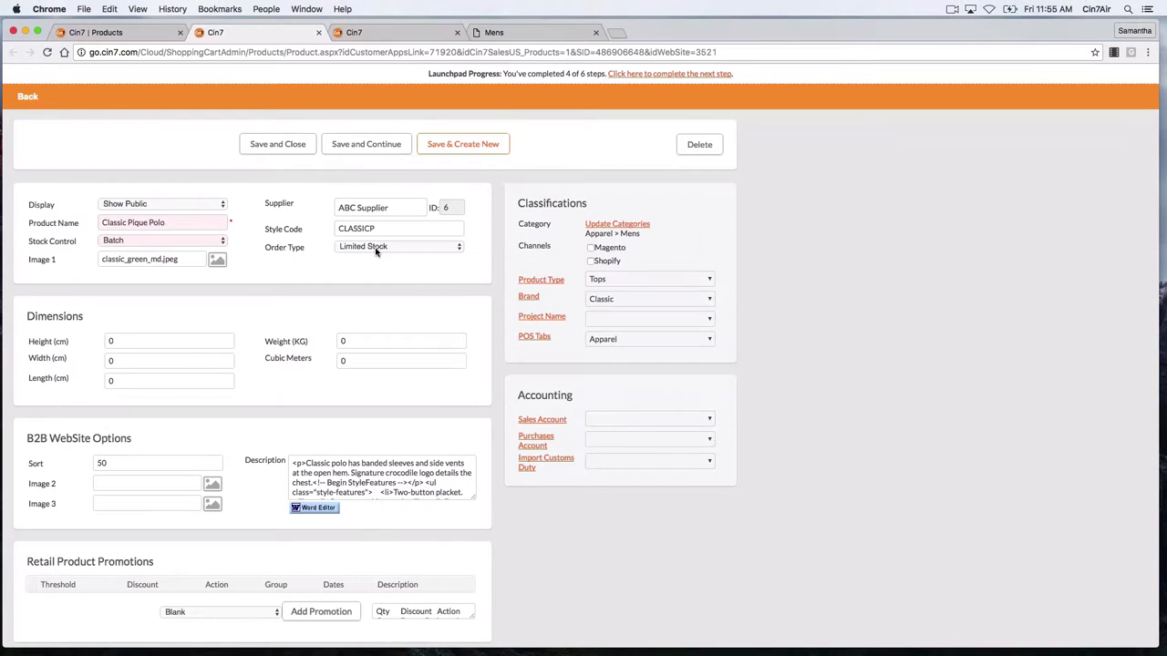
left_click(375, 248)
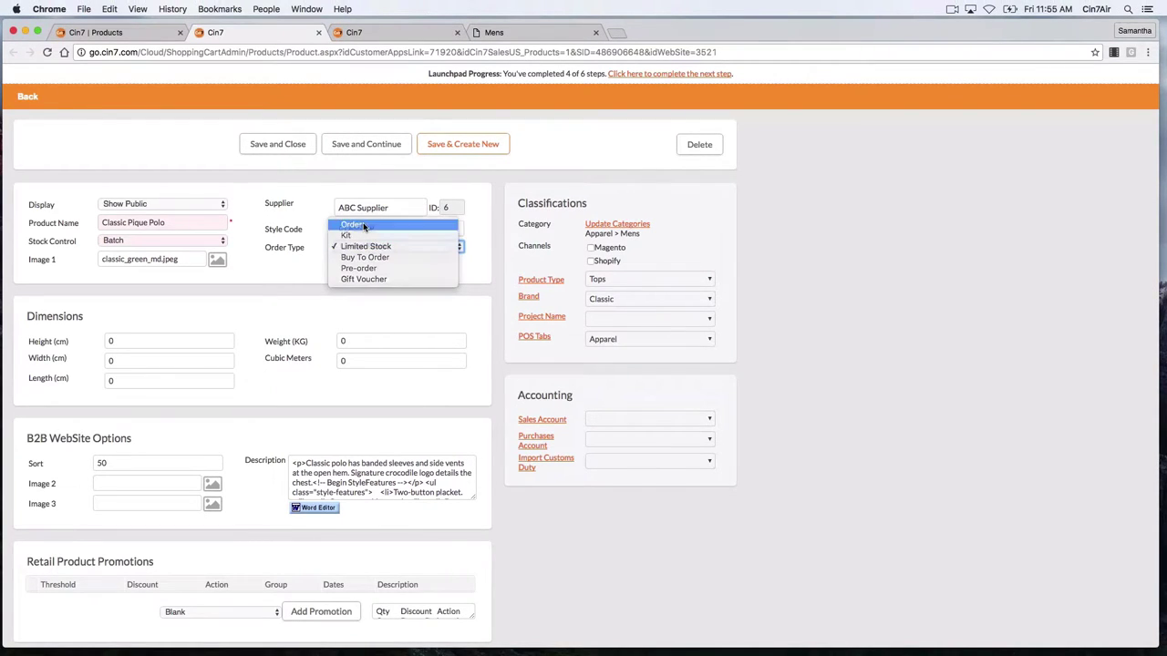
left_click(352, 224)
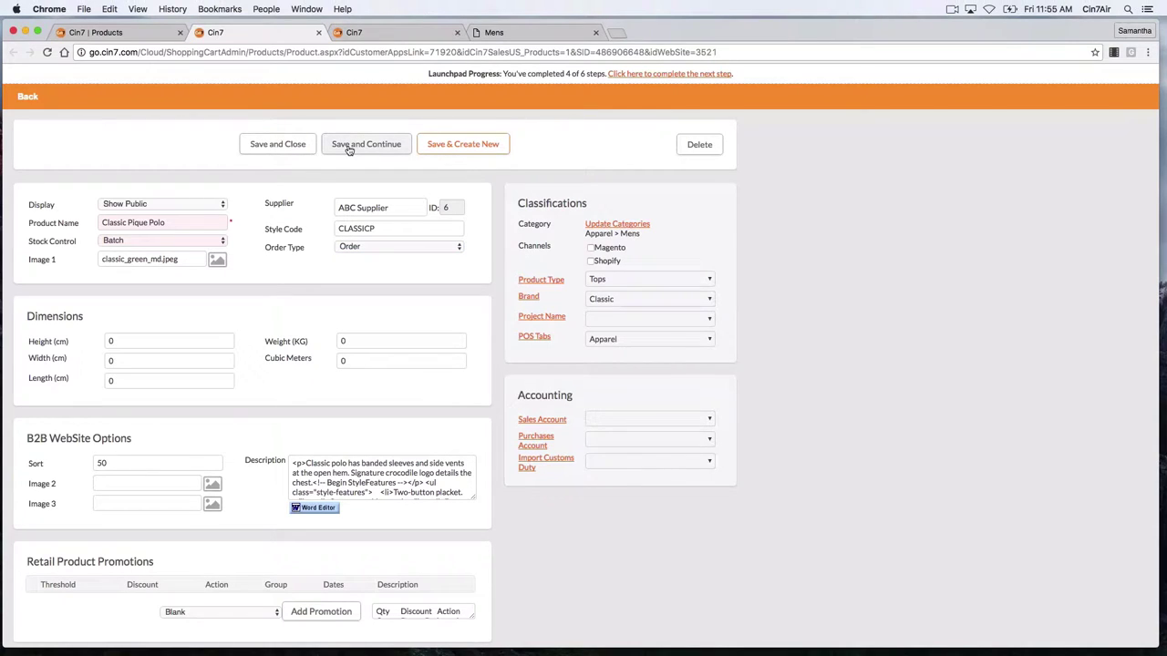
left_click(282, 147)
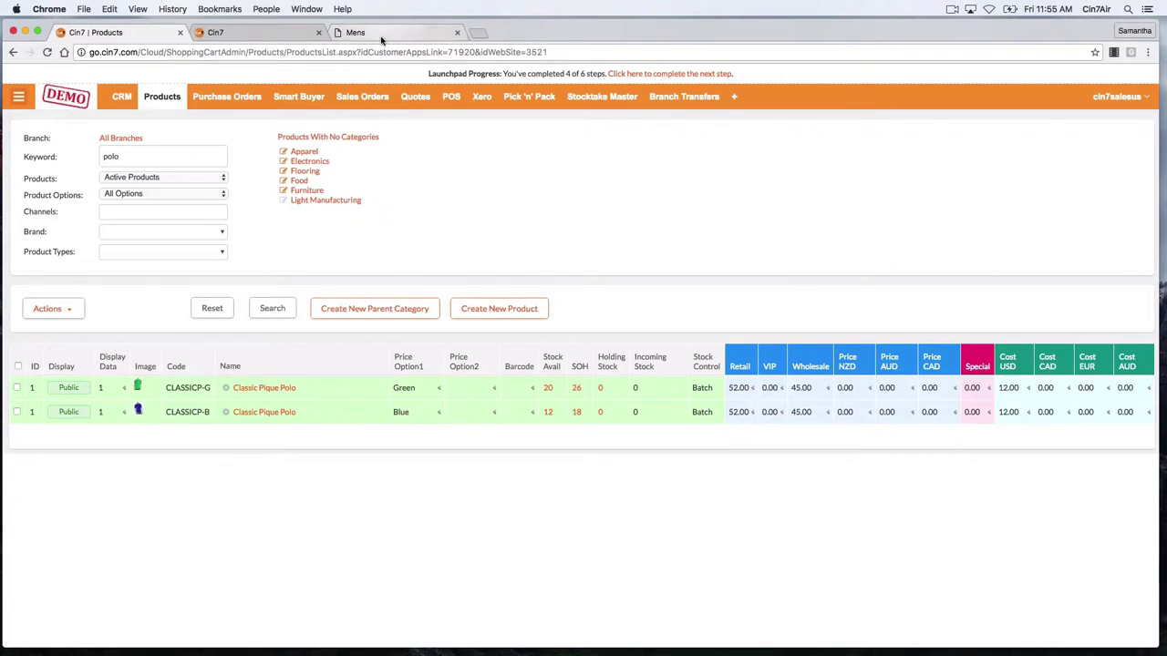
left_click(377, 33)
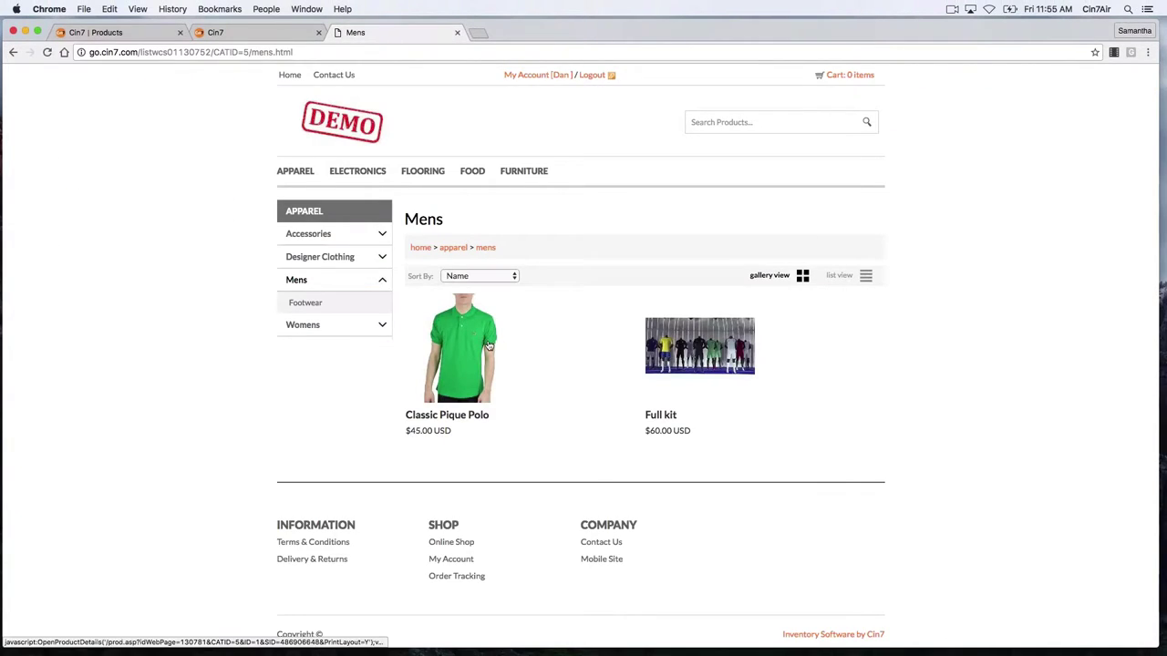
Step: Reopen the polo quick view, try the Blue L and Green L quantity boxes, then close it
left_click(487, 344)
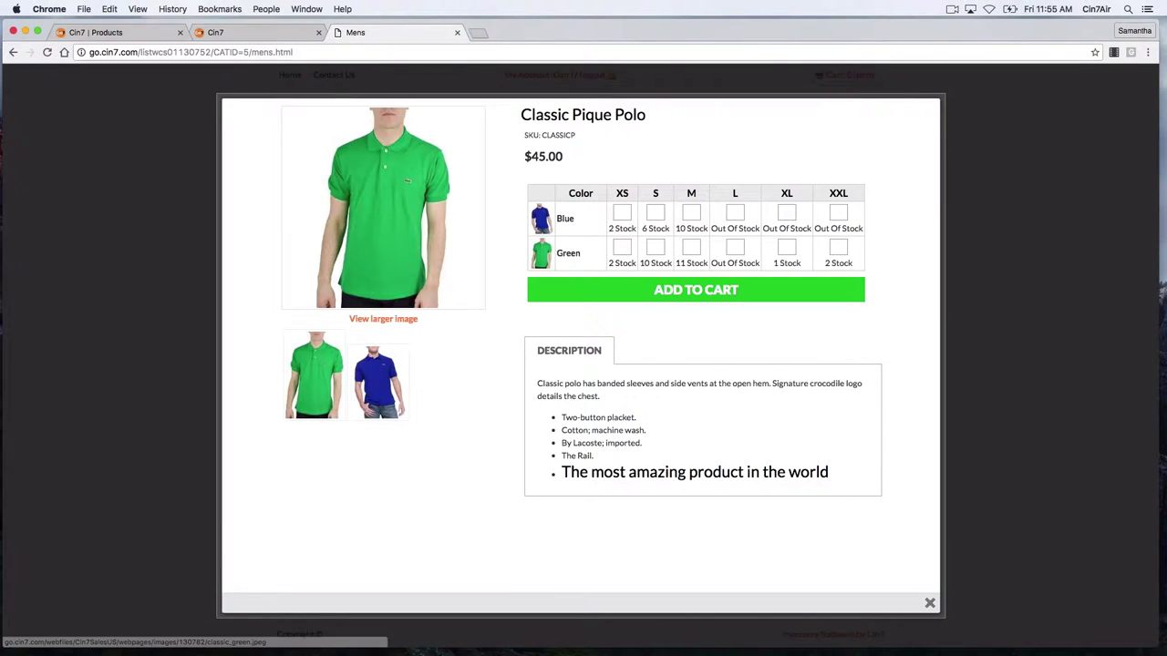
left_click(735, 213)
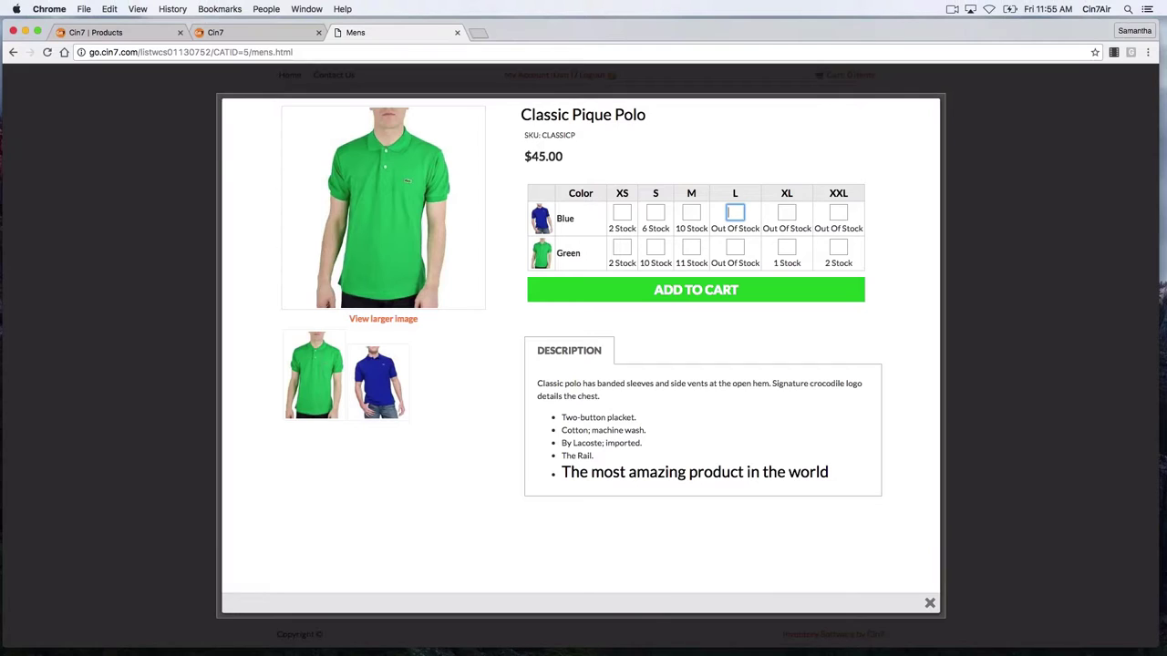
left_click(734, 248)
left_click(757, 215)
left_click(155, 267)
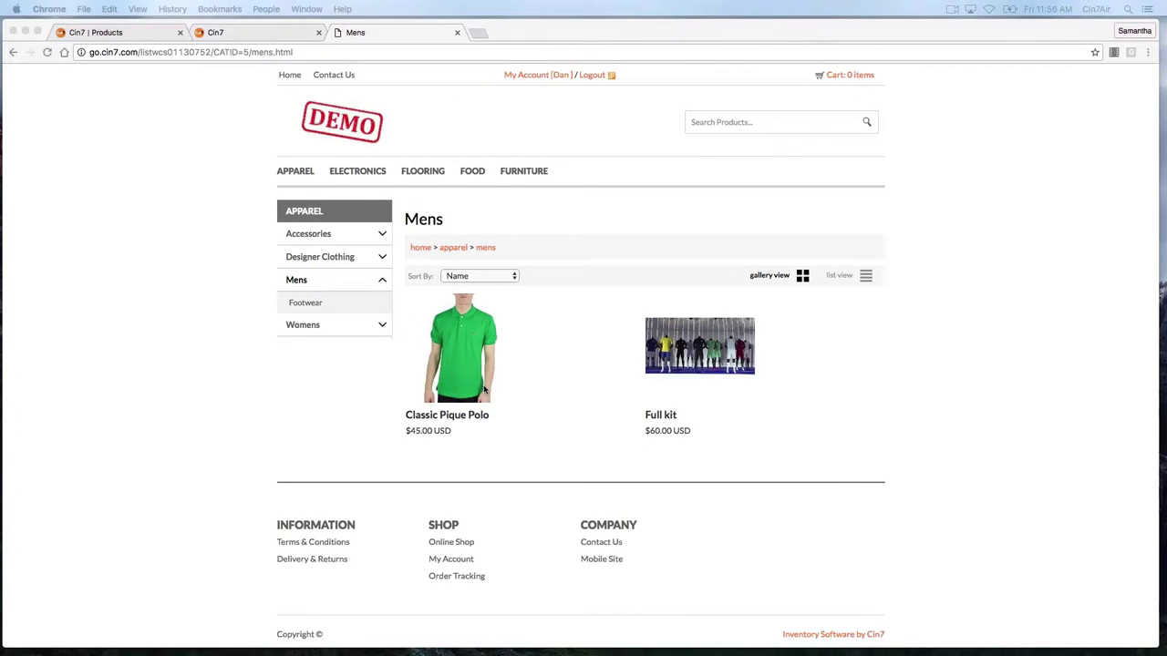
left_click(221, 34)
left_click(119, 34)
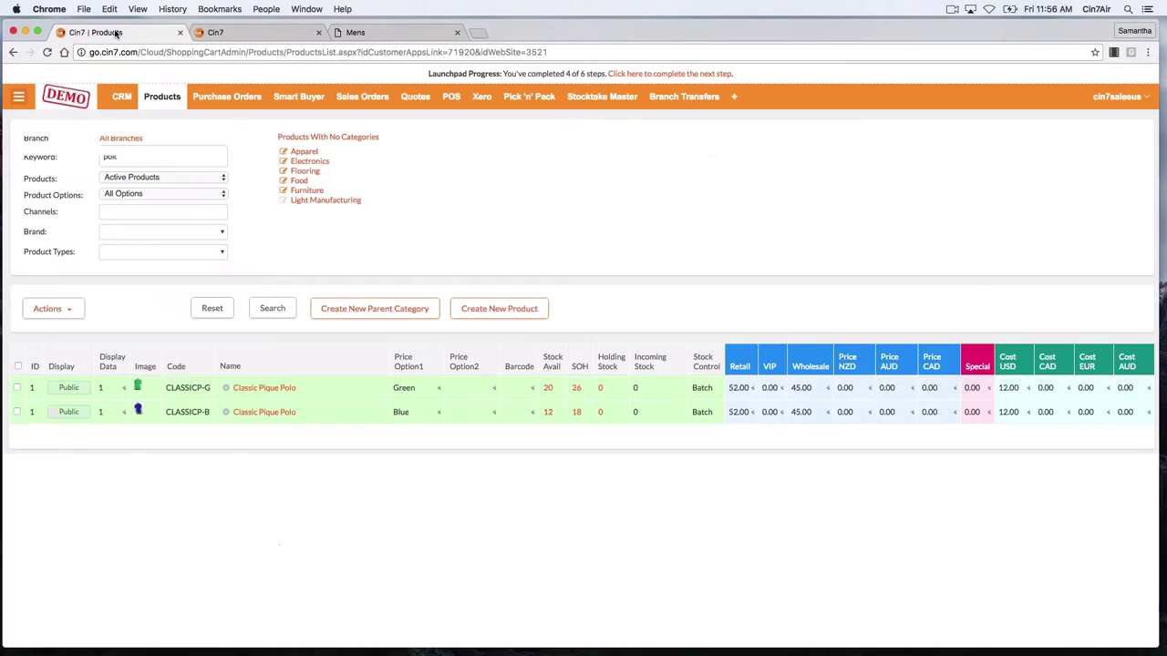
Step: Confirm the customer's Wholesale price option in CRM and the polo's store price
left_click(128, 104)
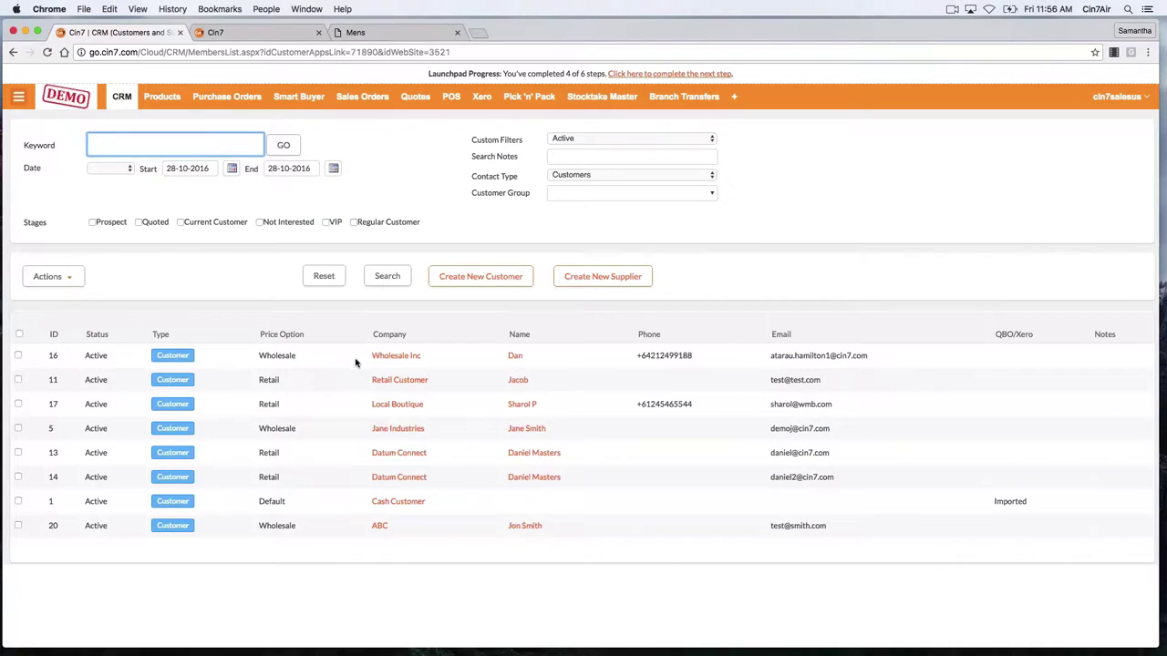
double_click(279, 357)
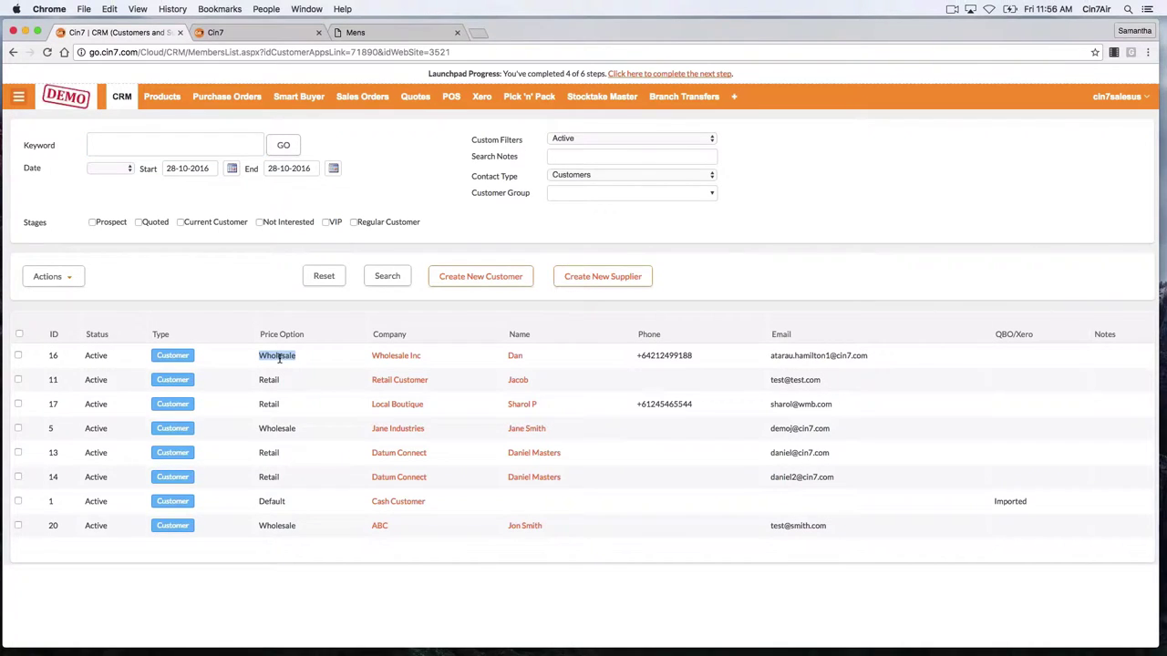
left_click(164, 98)
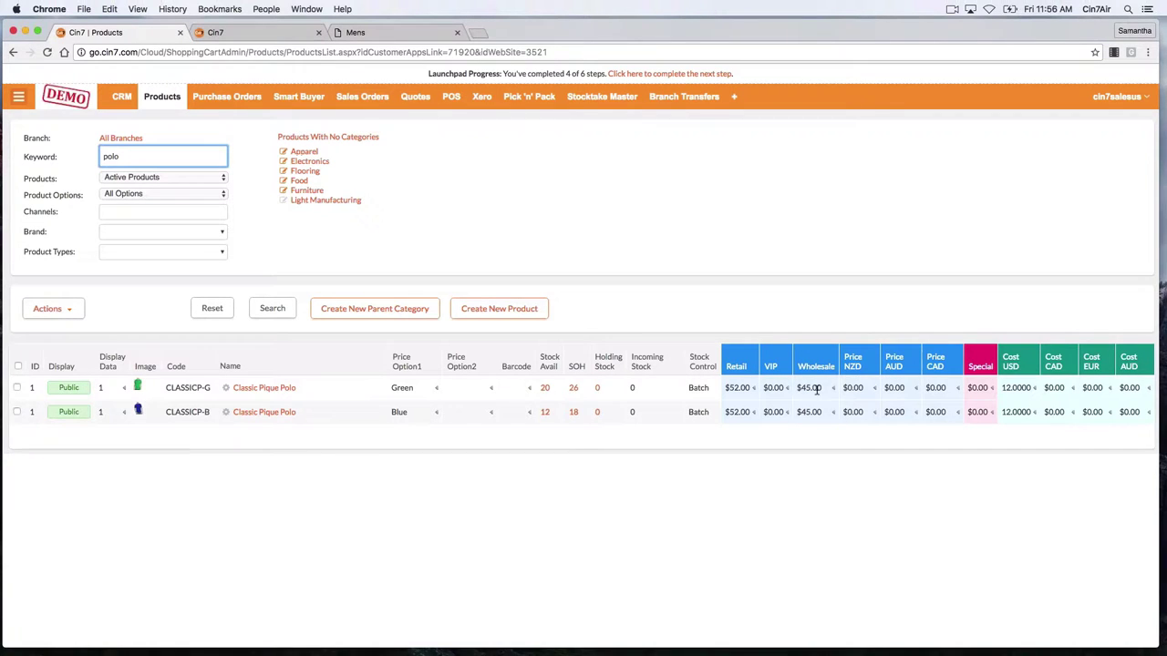
left_click(356, 33)
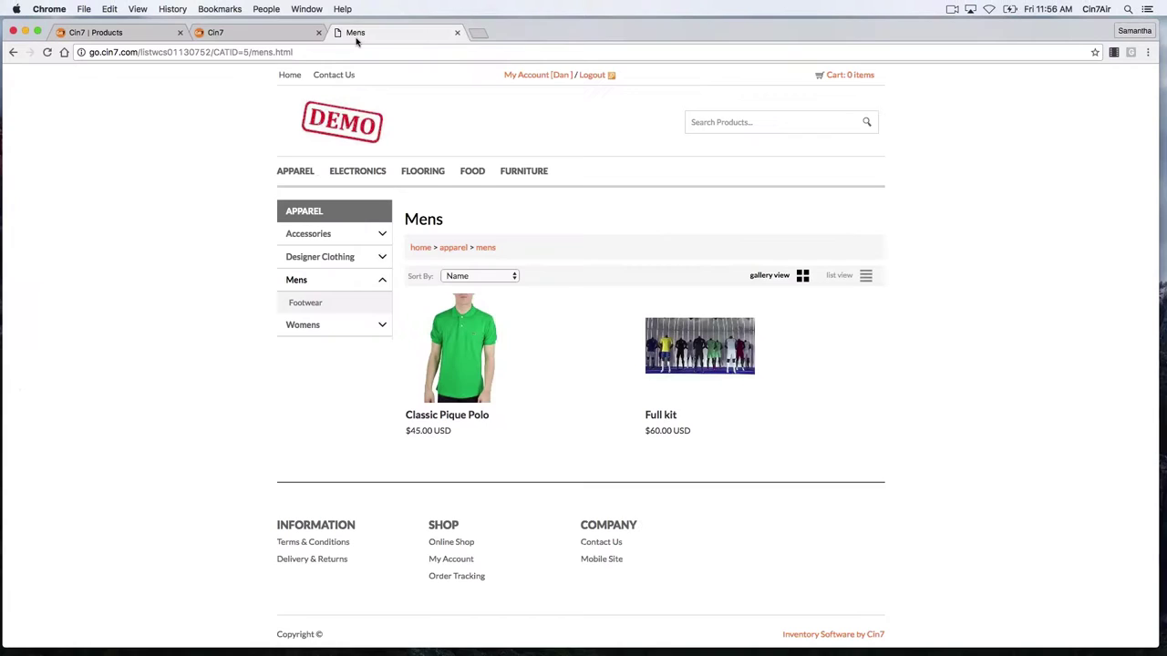
left_click(460, 342)
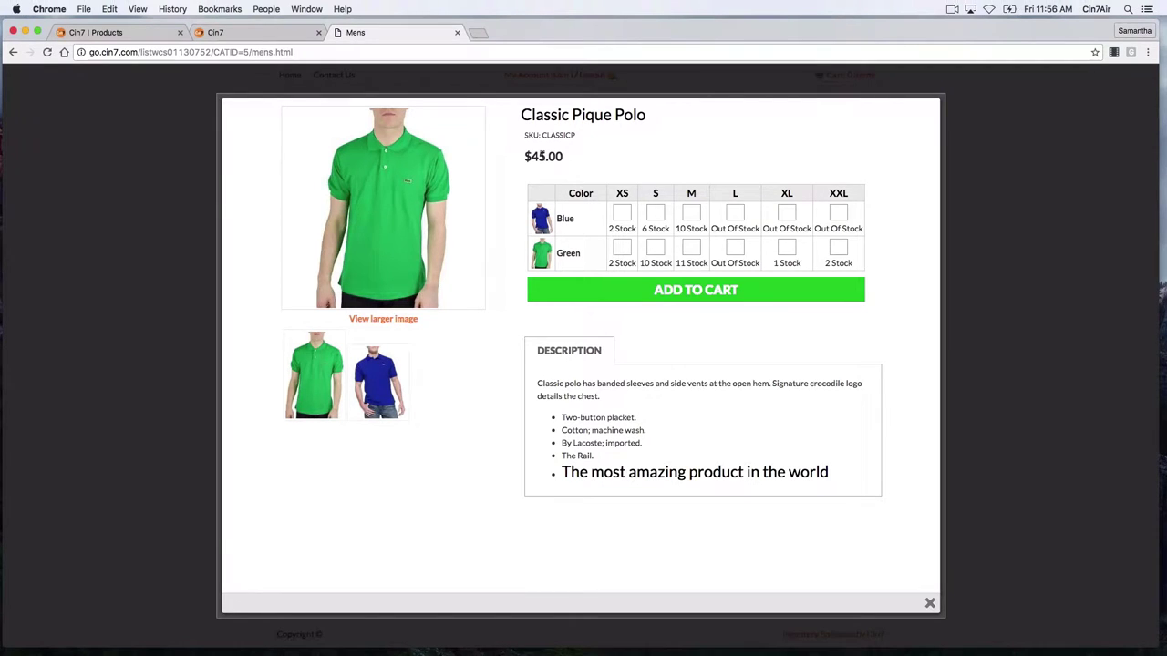
left_click(383, 80)
Step: Close the Mint Cheesecake edit tab and return to the polo list and CRM customers
left_click(262, 33)
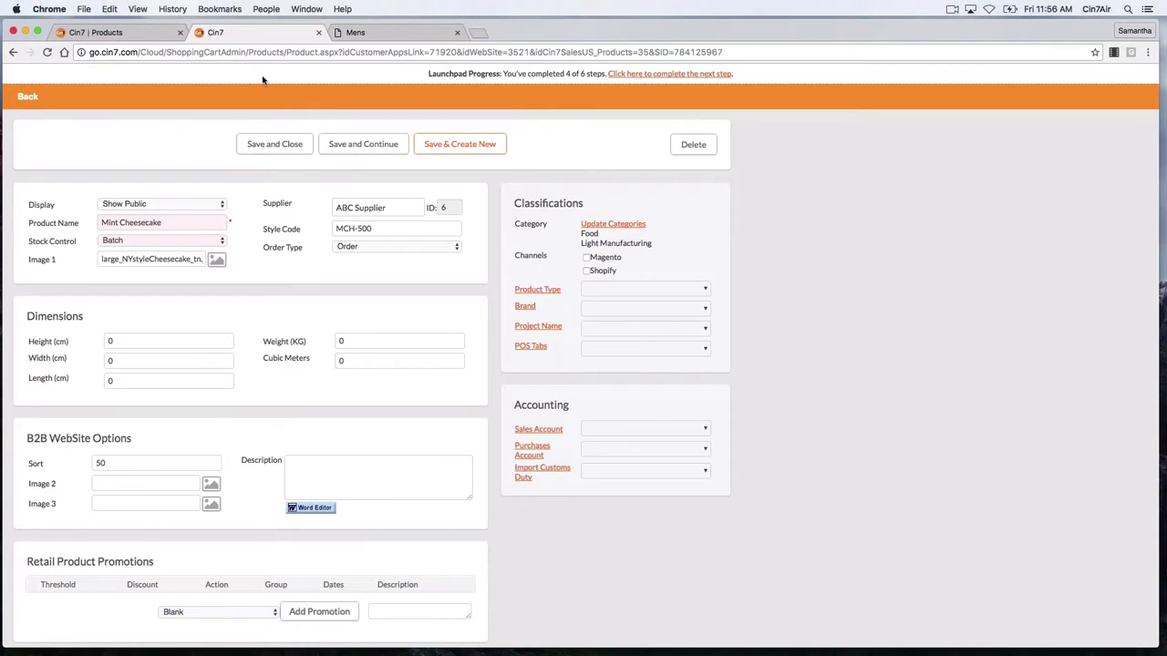
left_click(319, 33)
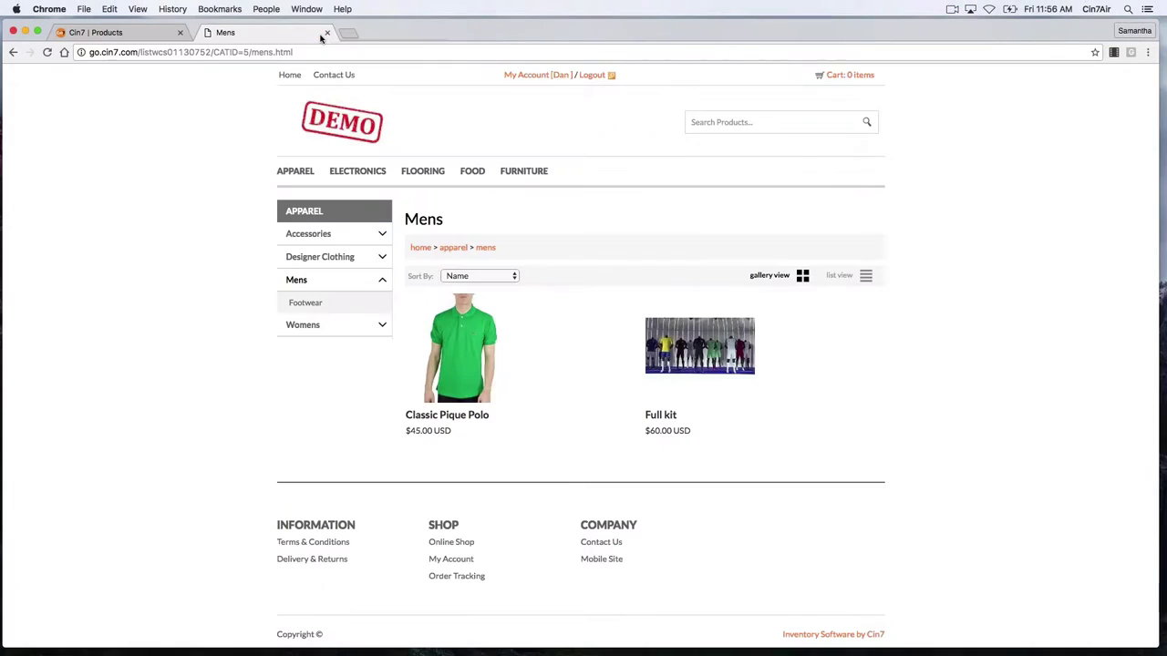
left_click(100, 32)
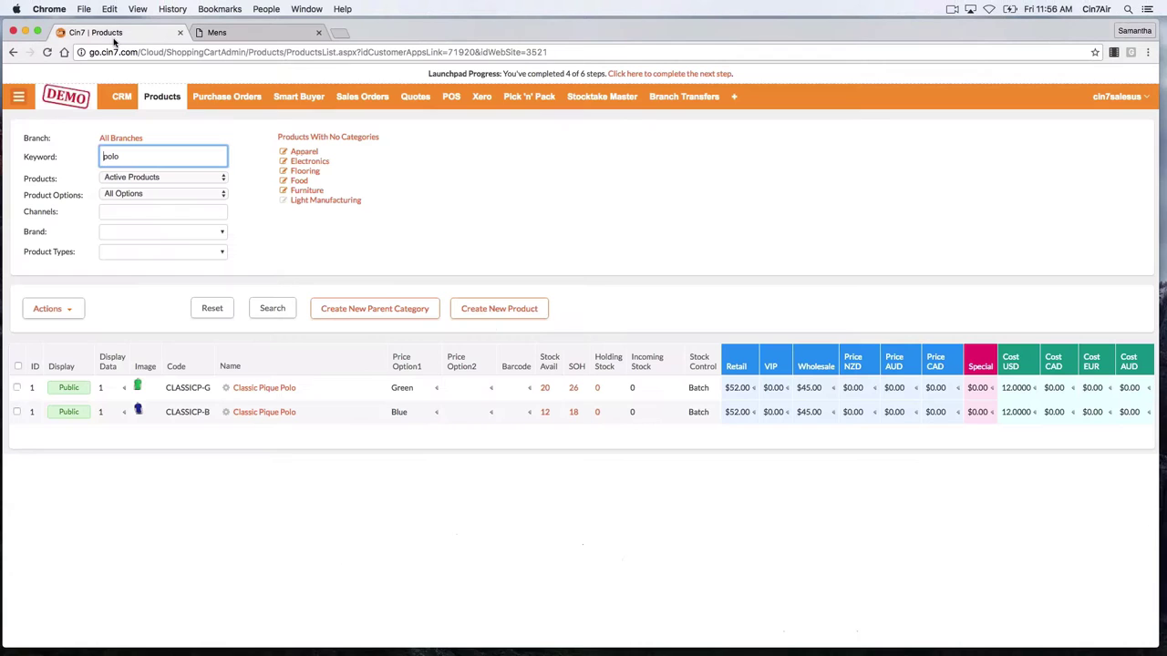
left_click(266, 359)
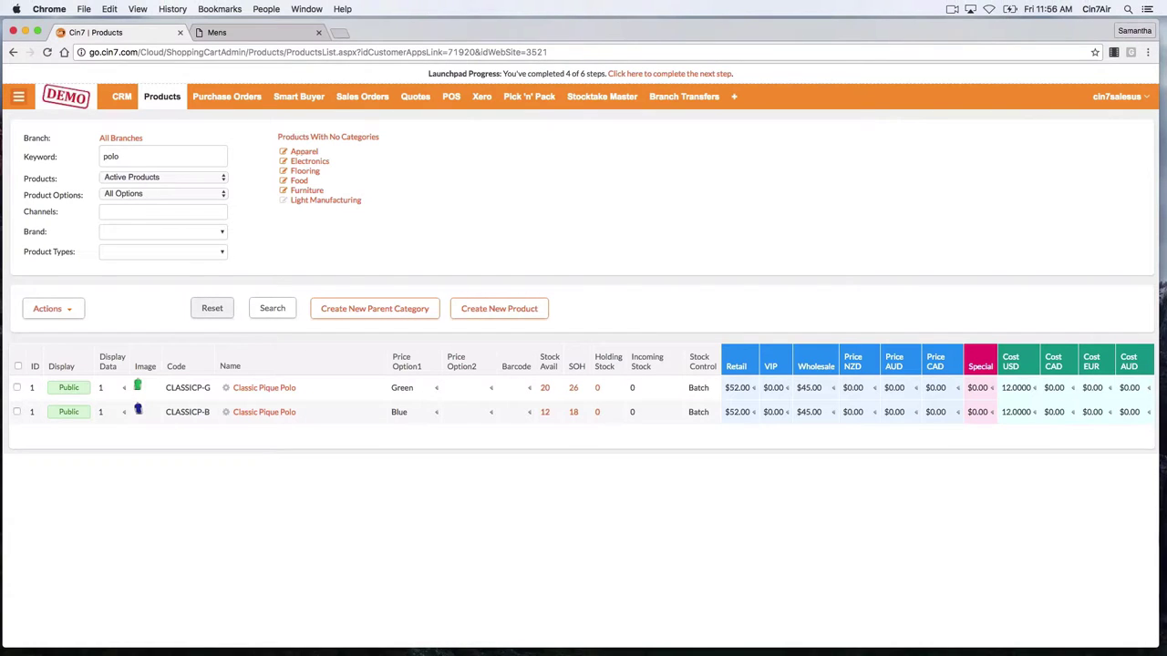
left_click(121, 100)
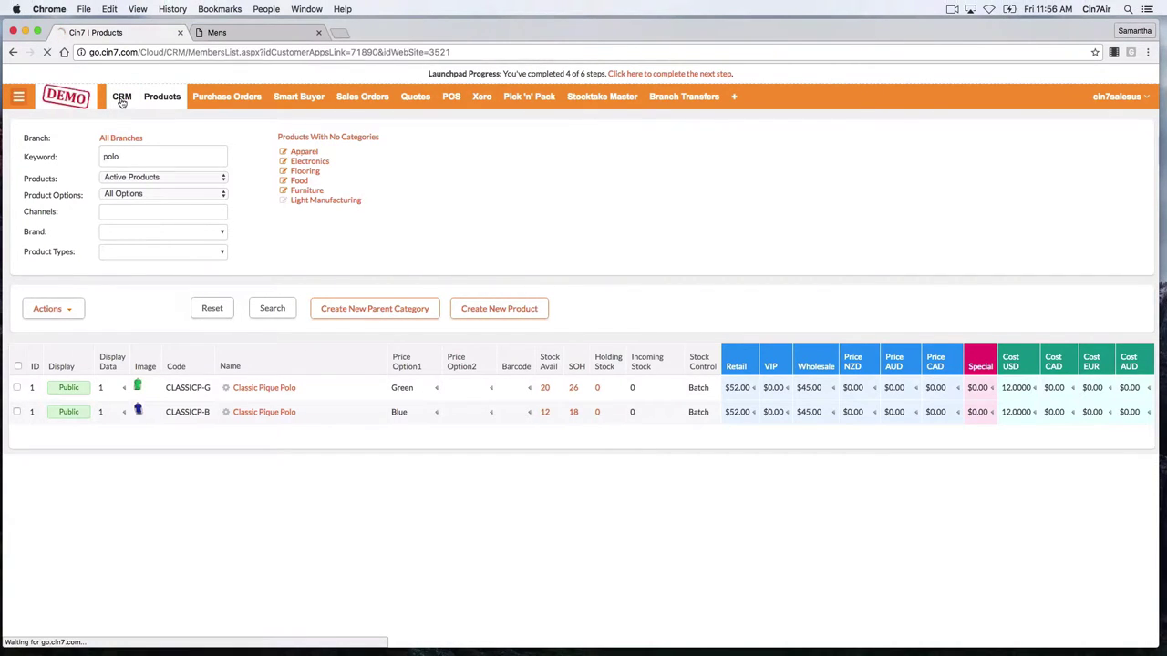
Step: Open Electronics > Mobile Phones in the store, then the admin products list
left_click(216, 32)
left_click(346, 173)
left_click(465, 314)
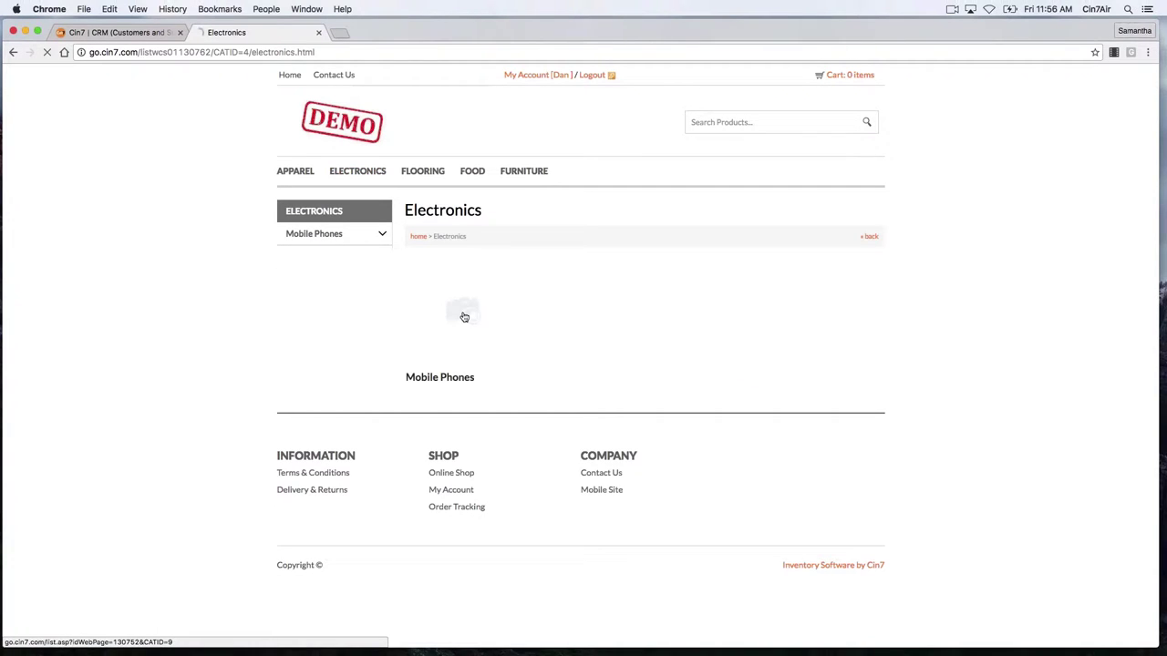
left_click(110, 31)
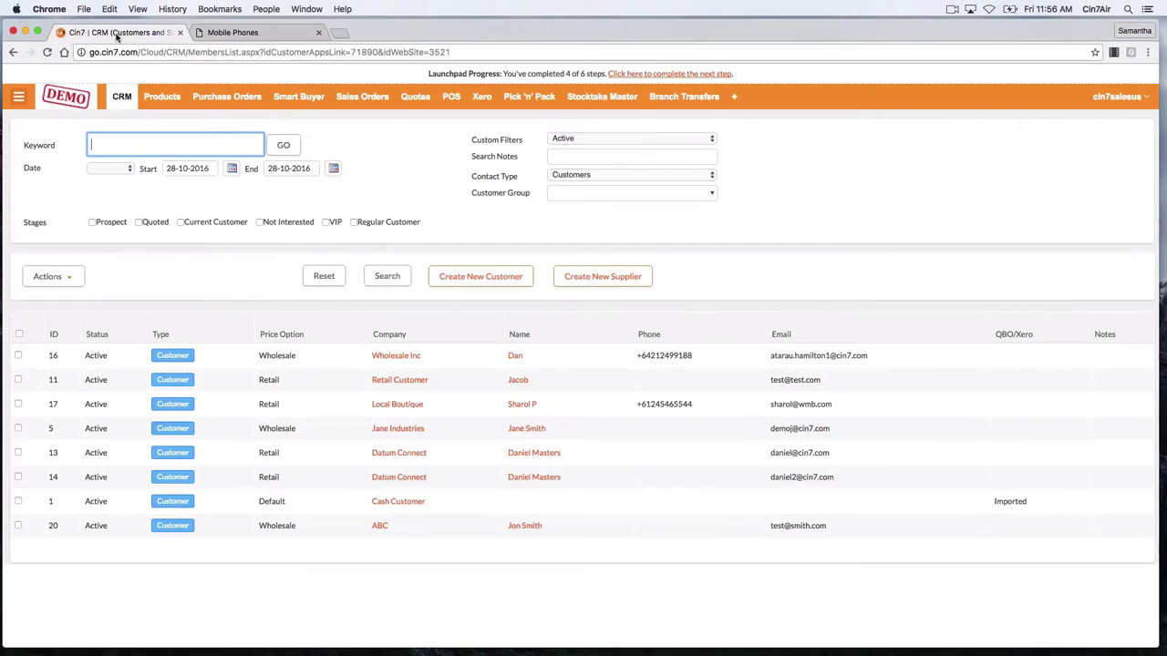
left_click(165, 103)
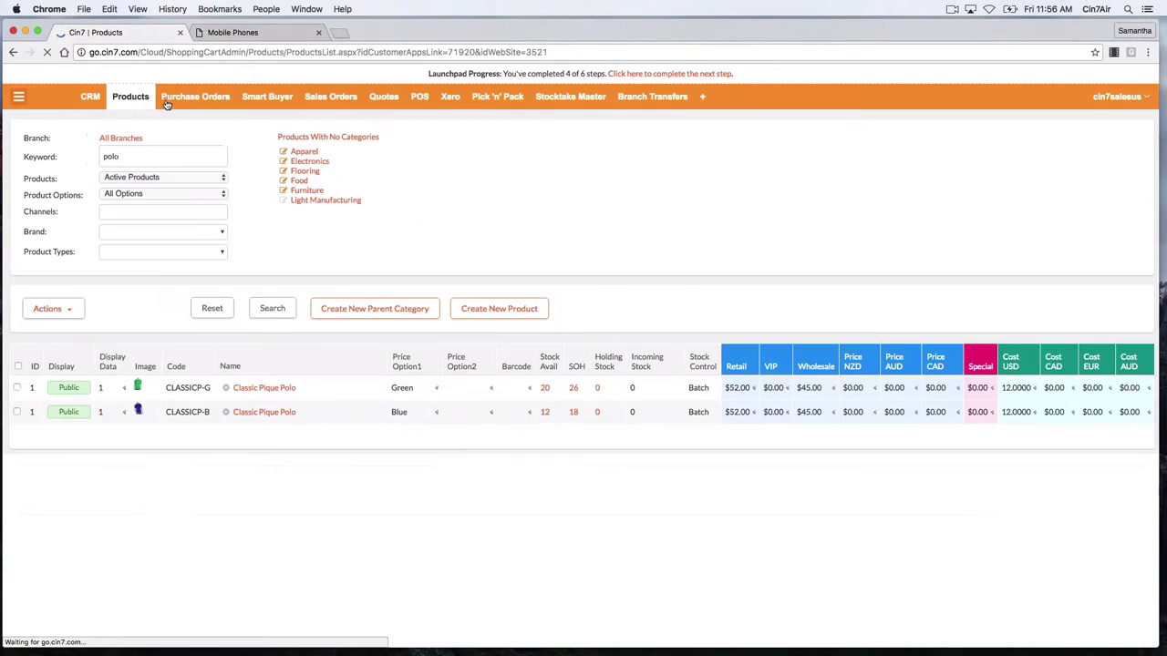
Step: Reset the polo filter, search products for 'iphon', then view the store's Mobile Phones page
left_click(212, 308)
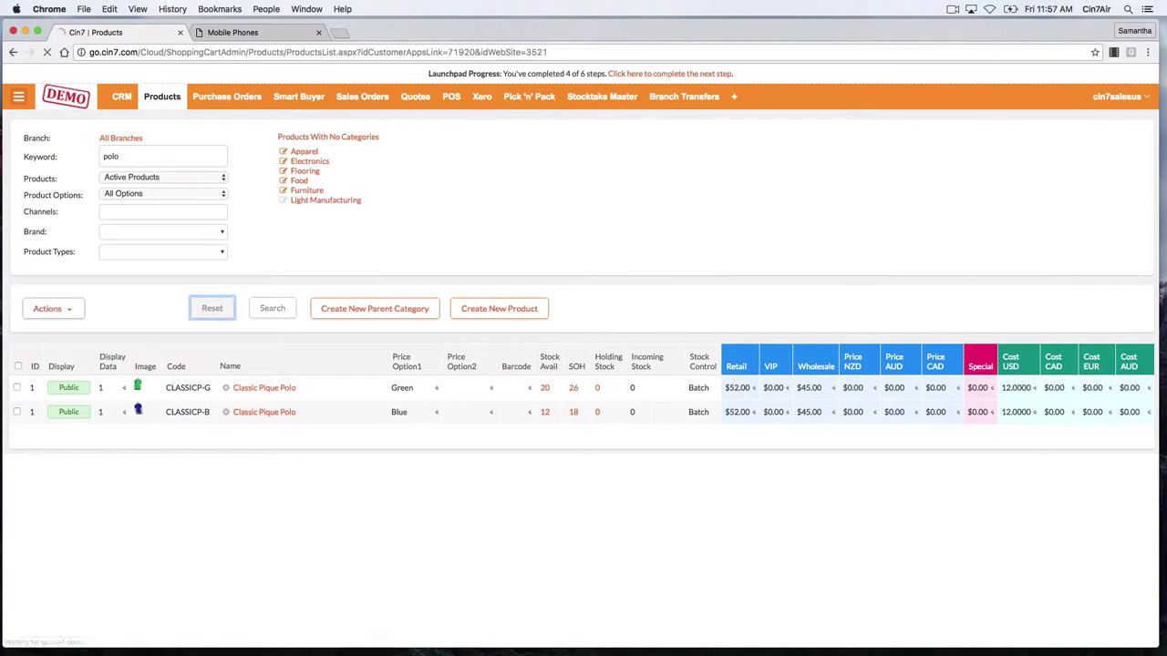
left_click(179, 160)
type("iphone")
key("Return")
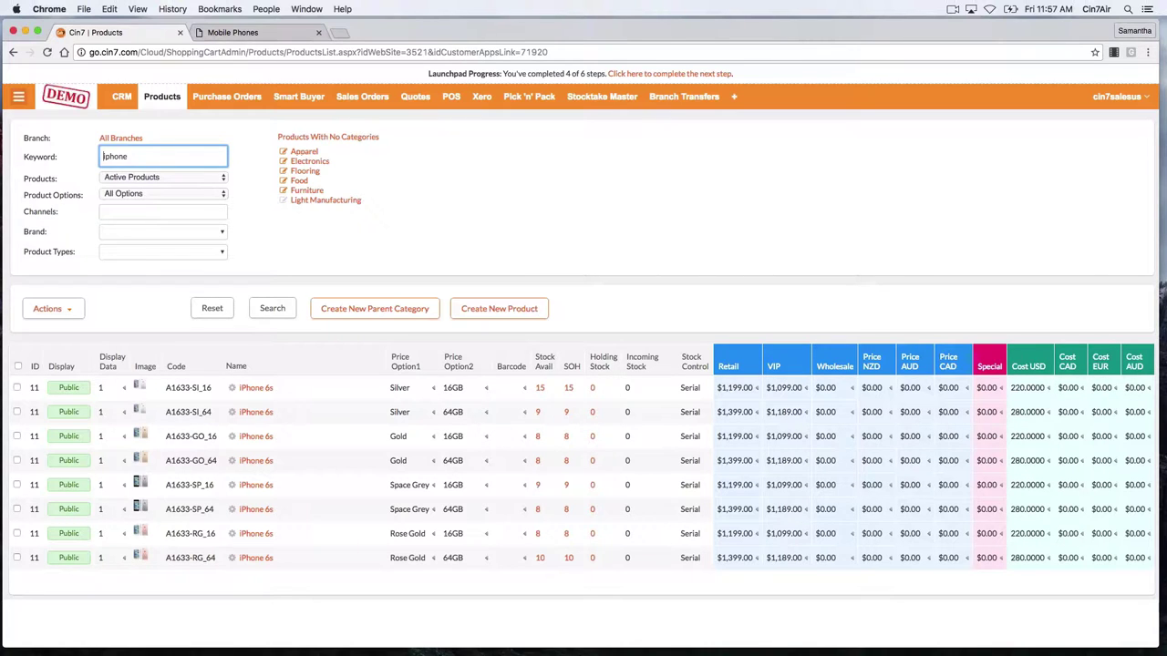
left_click(238, 32)
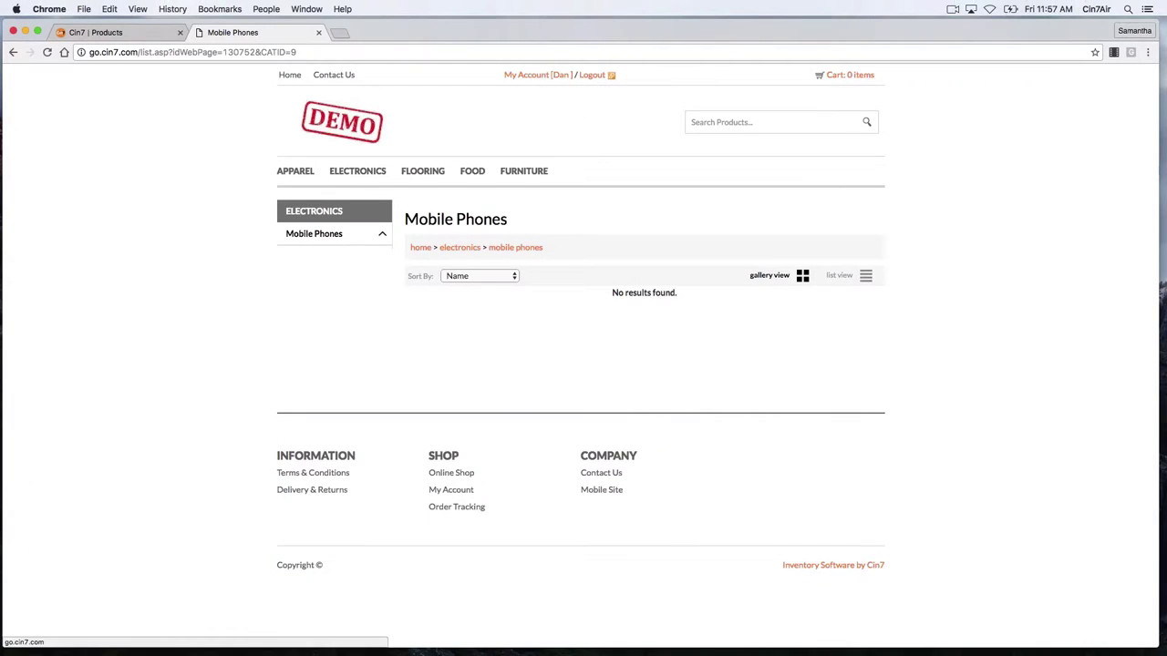
Step: Log out of the B2B storefront using the Logout link at the top
left_click(591, 75)
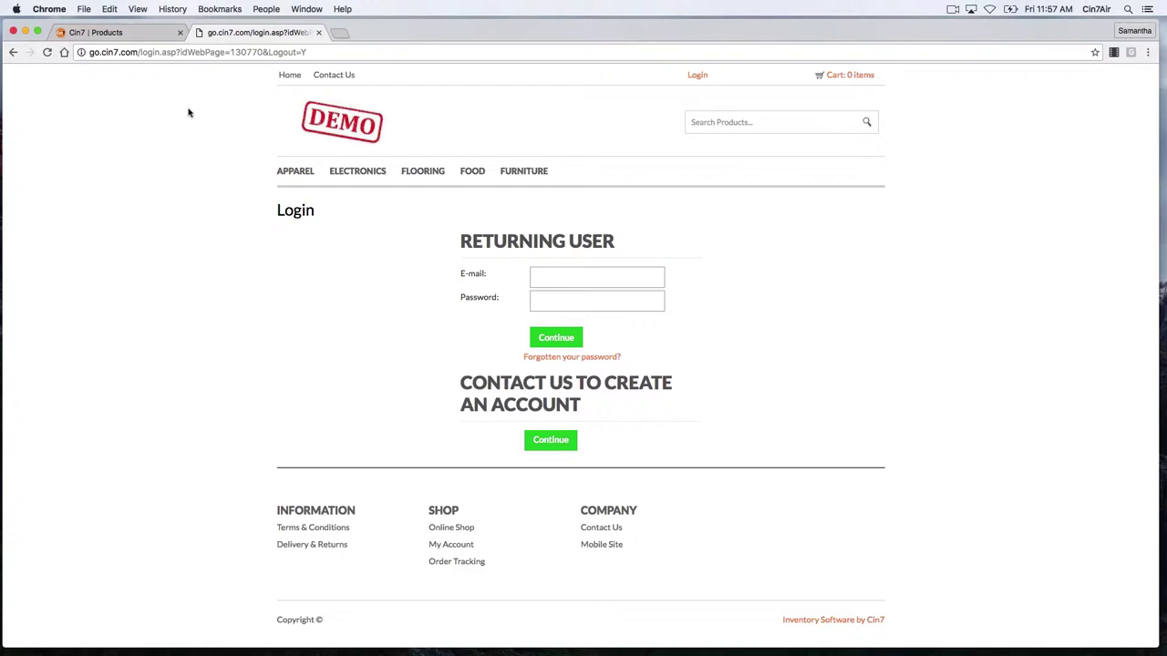
Step: Load the Cin7 website home page, then go to sales.cin7.com
left_click_drag(136, 52, 82, 52)
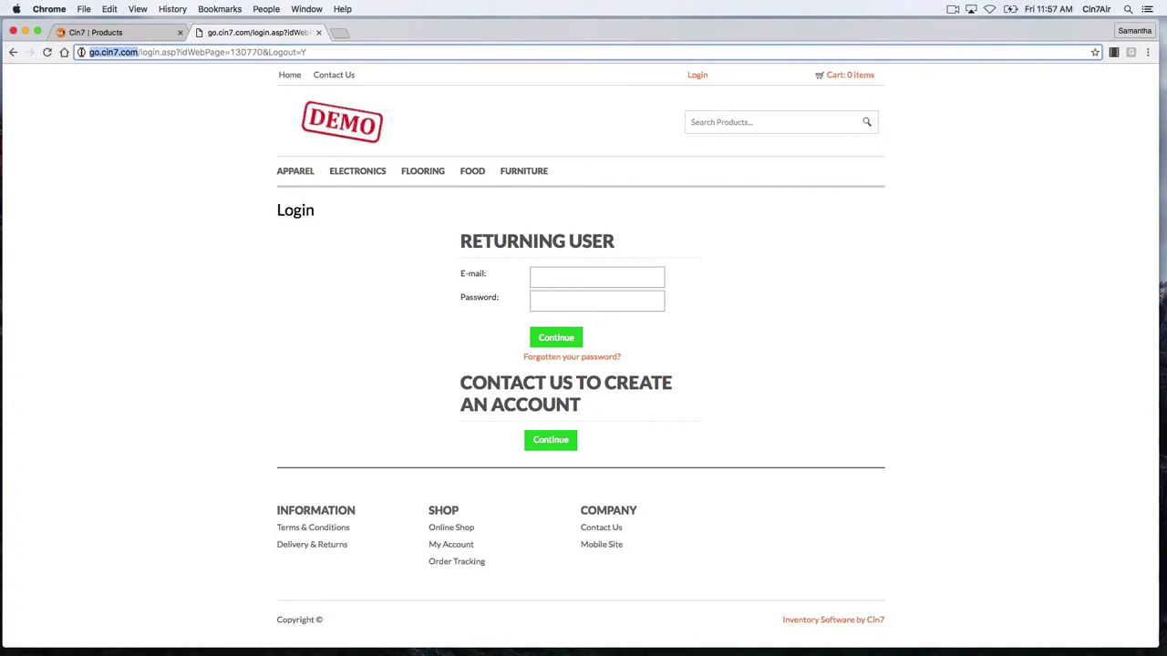
left_click(141, 107)
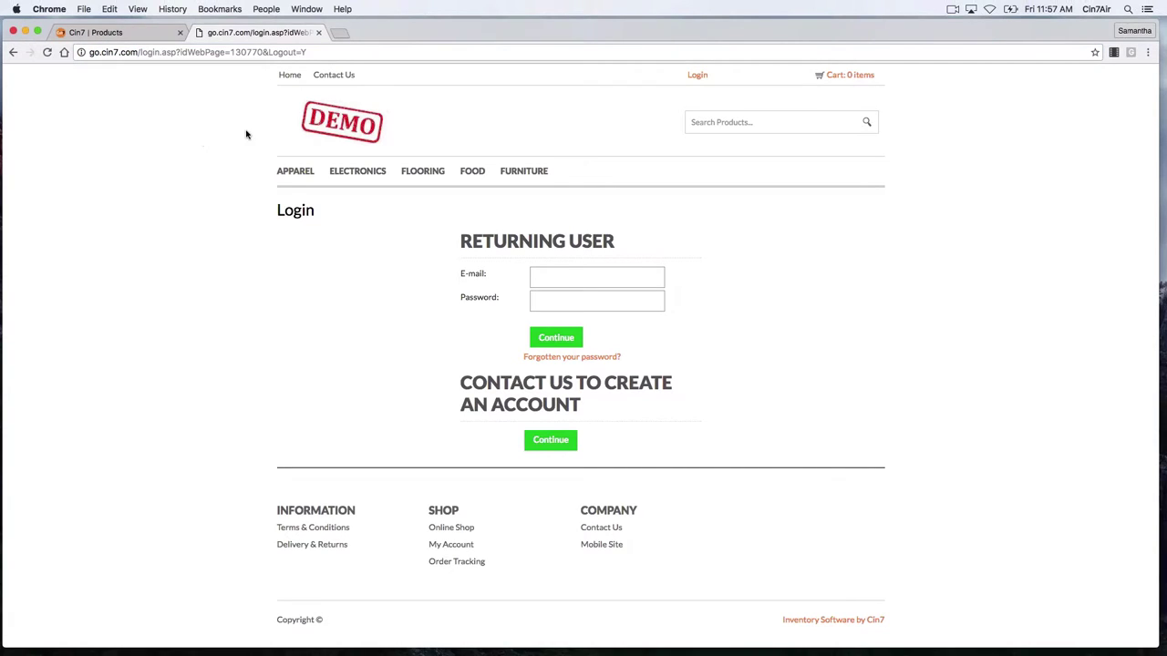
left_click(341, 130)
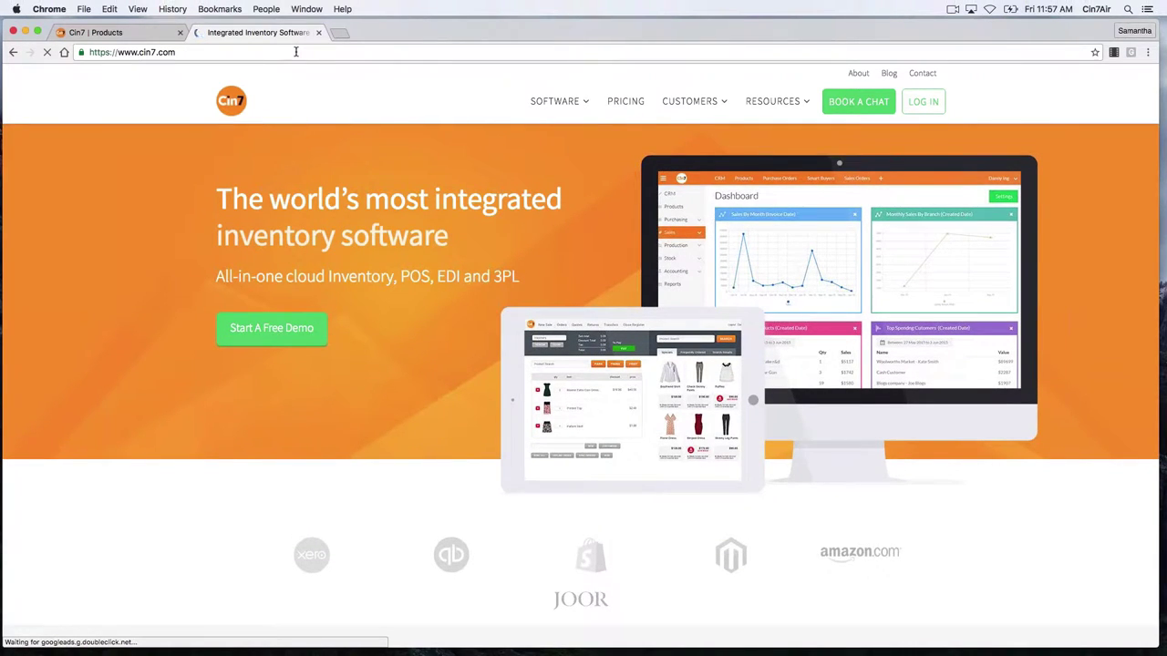
left_click(295, 52)
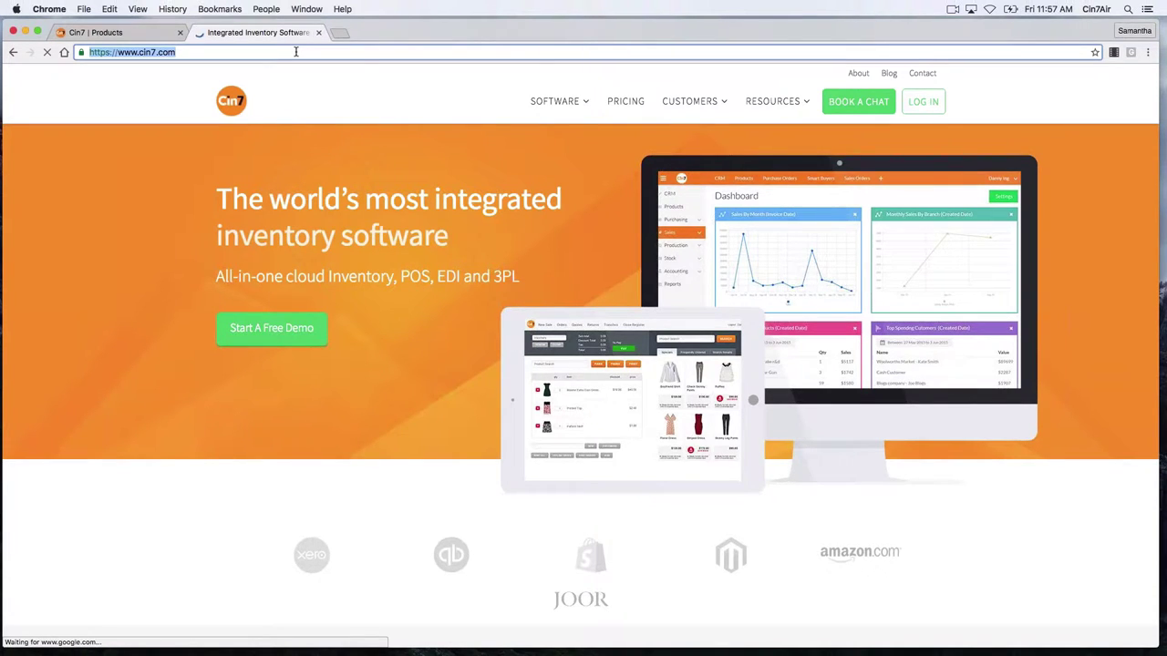
type("sales")
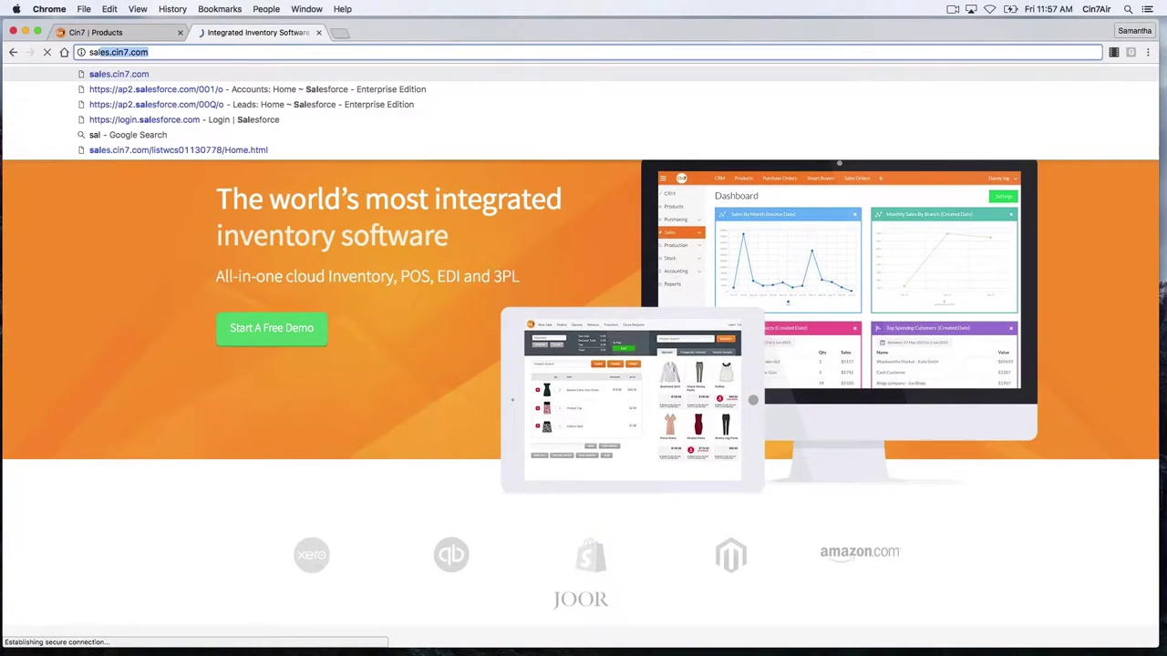
key("Return")
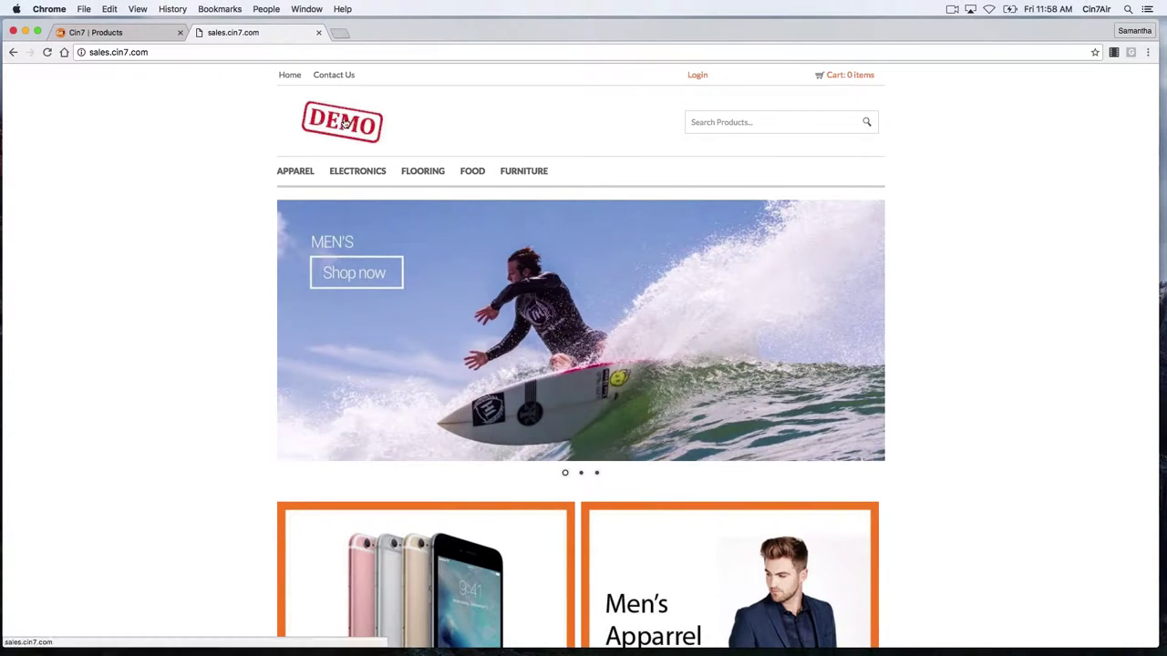
Step: Browse the store's Contact Us and home pages, then return to the Cin7 Products tab
left_click(336, 75)
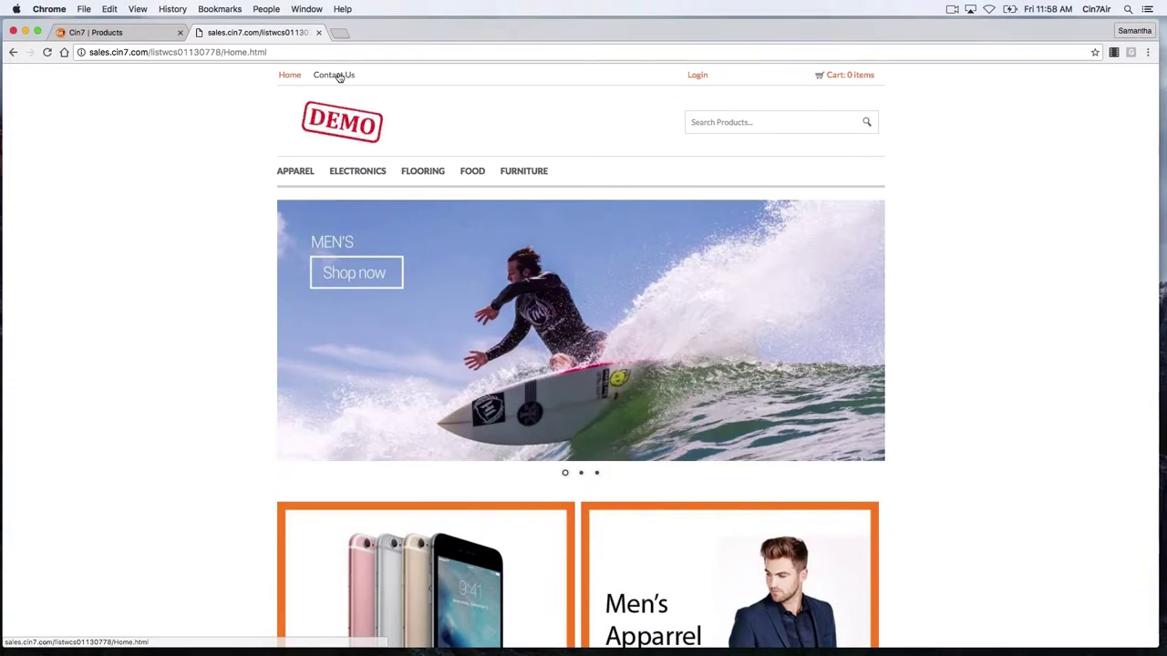
left_click(333, 126)
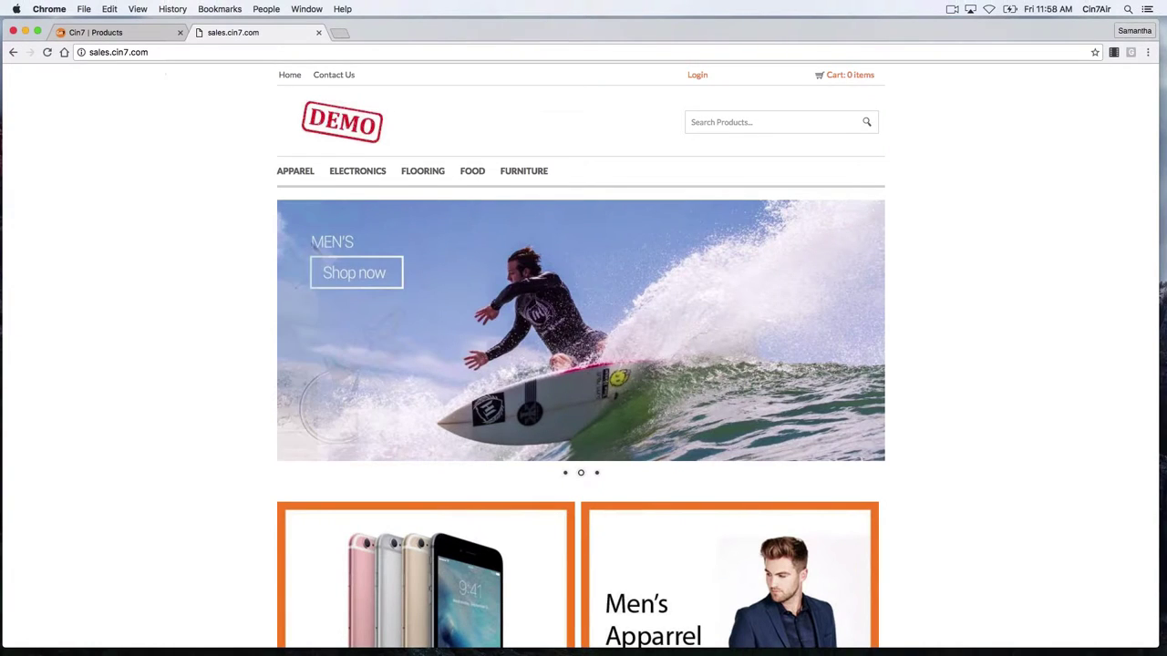
left_click(119, 52)
left_click(172, 131)
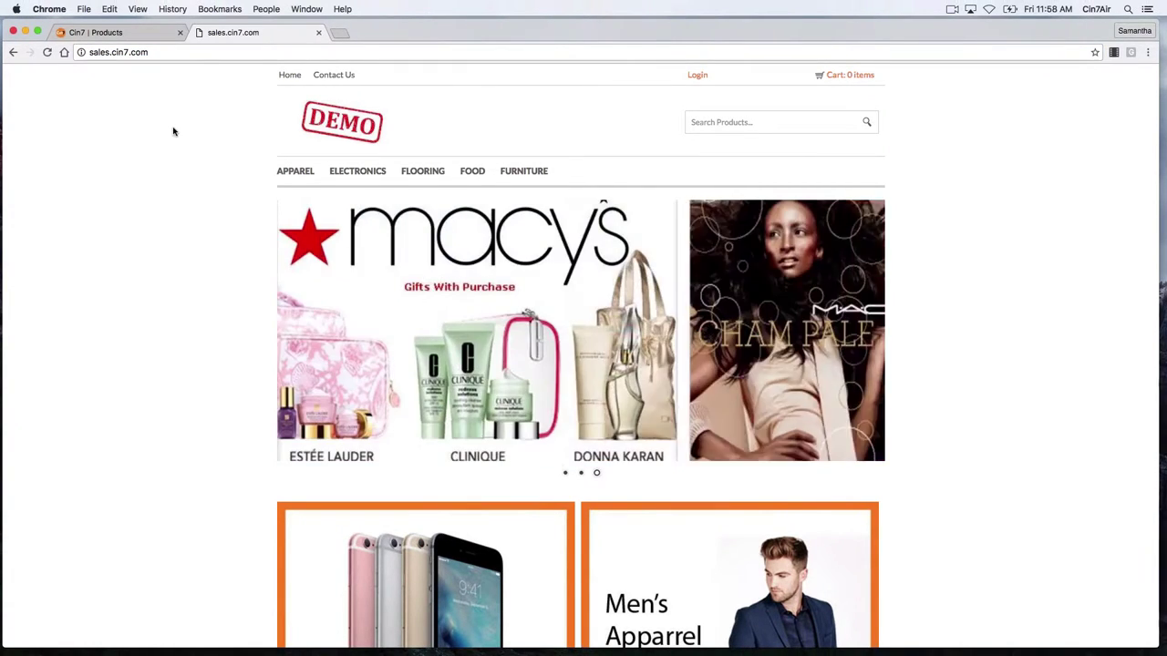
left_click(117, 31)
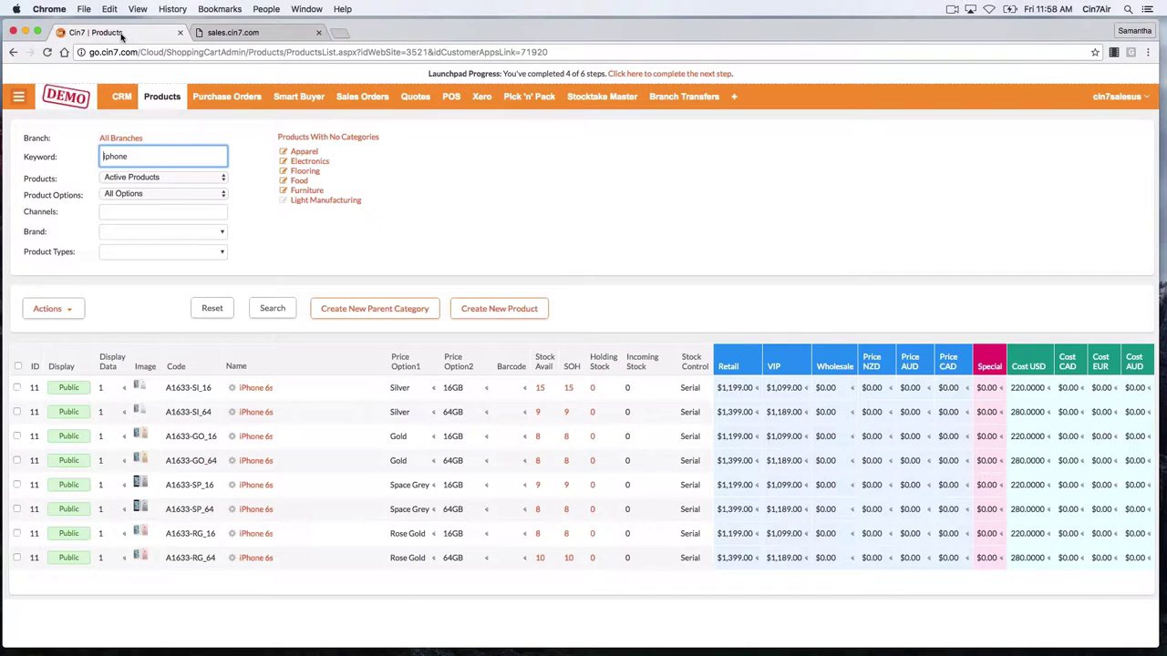
Step: Open the Local Boutique customer record in CRM and the storefront Login page
left_click(118, 96)
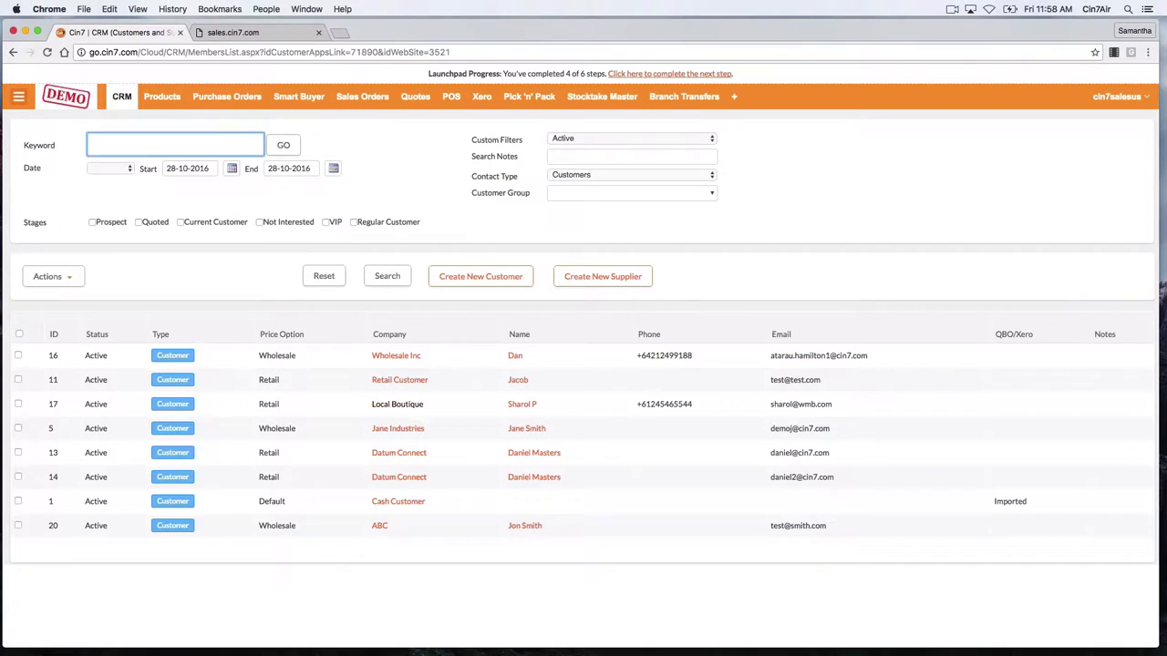
left_click(407, 406)
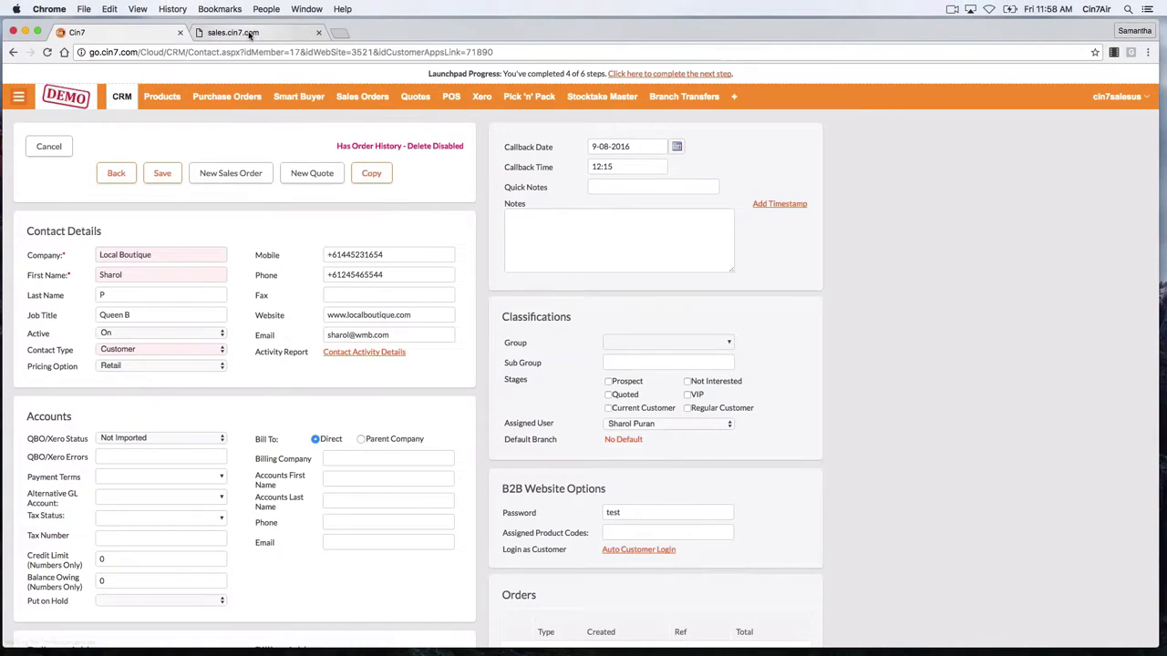
left_click(249, 35)
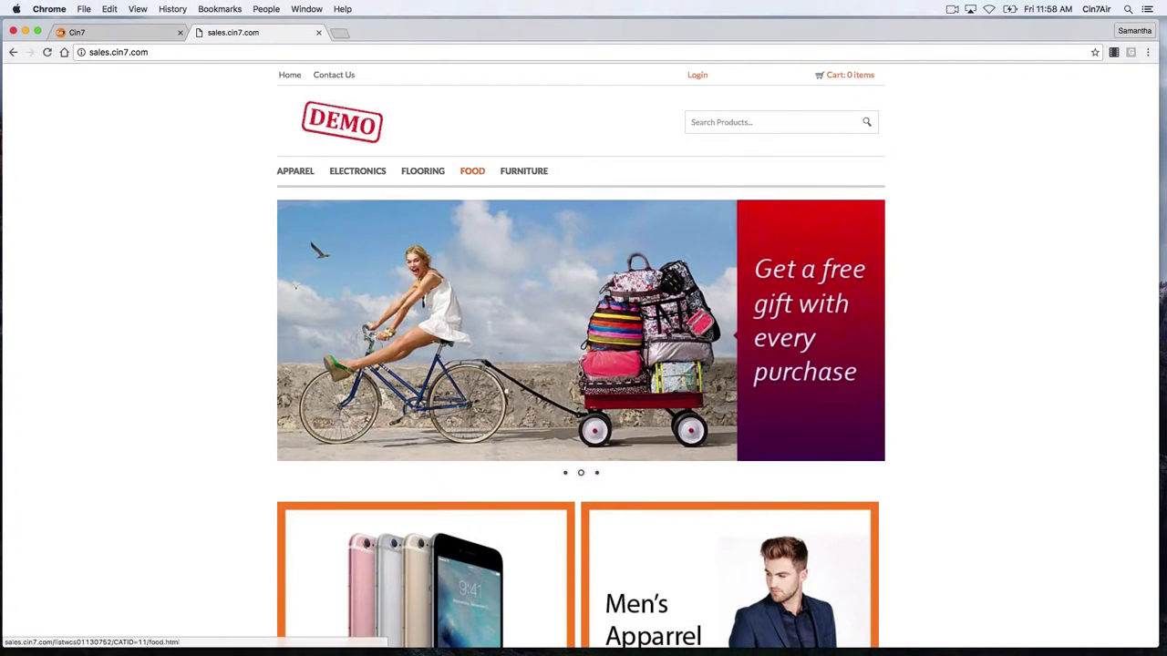
left_click(694, 77)
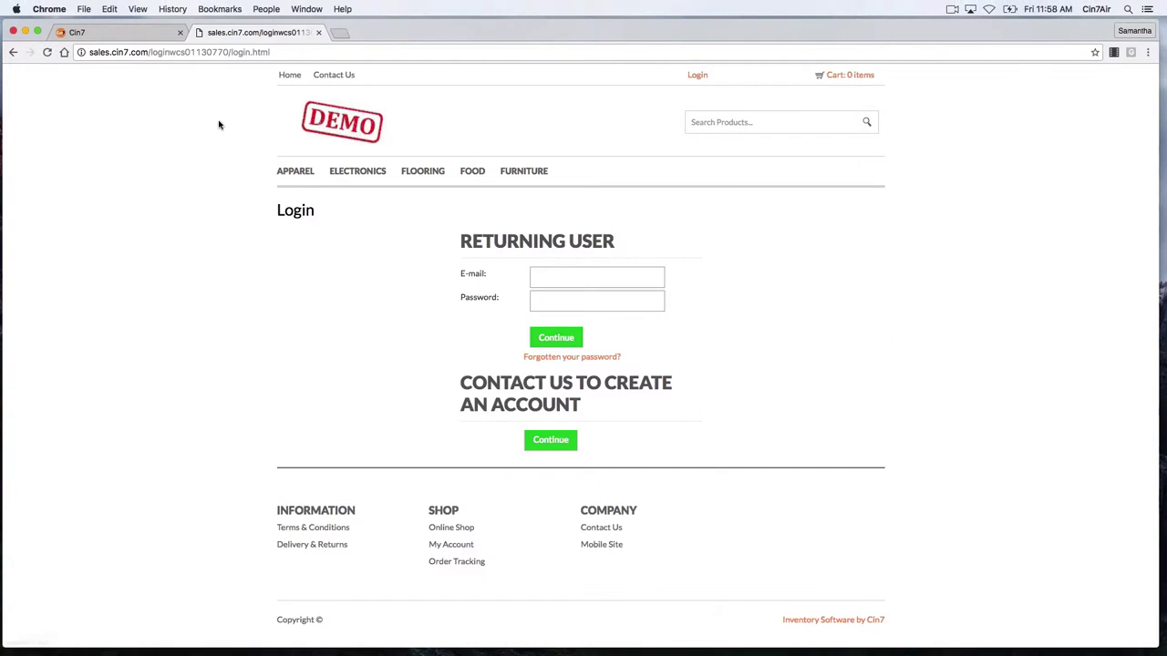
Step: Copy the customer's e-mail address into the storefront login e-mail field
left_click(117, 34)
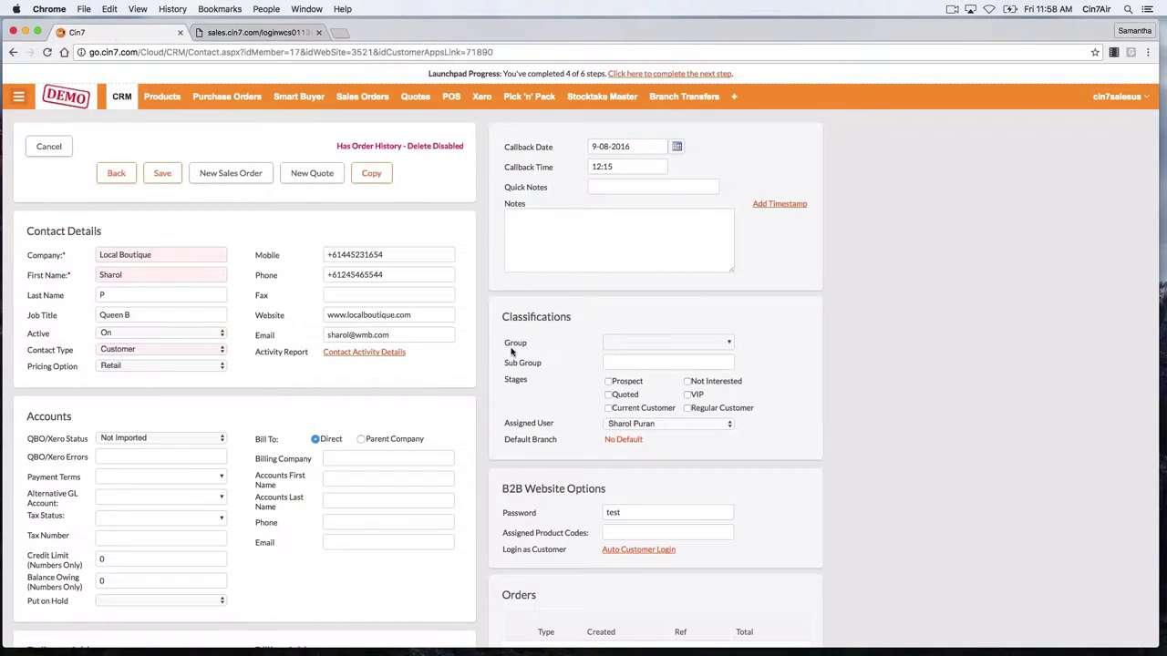
left_click_drag(404, 335, 298, 334)
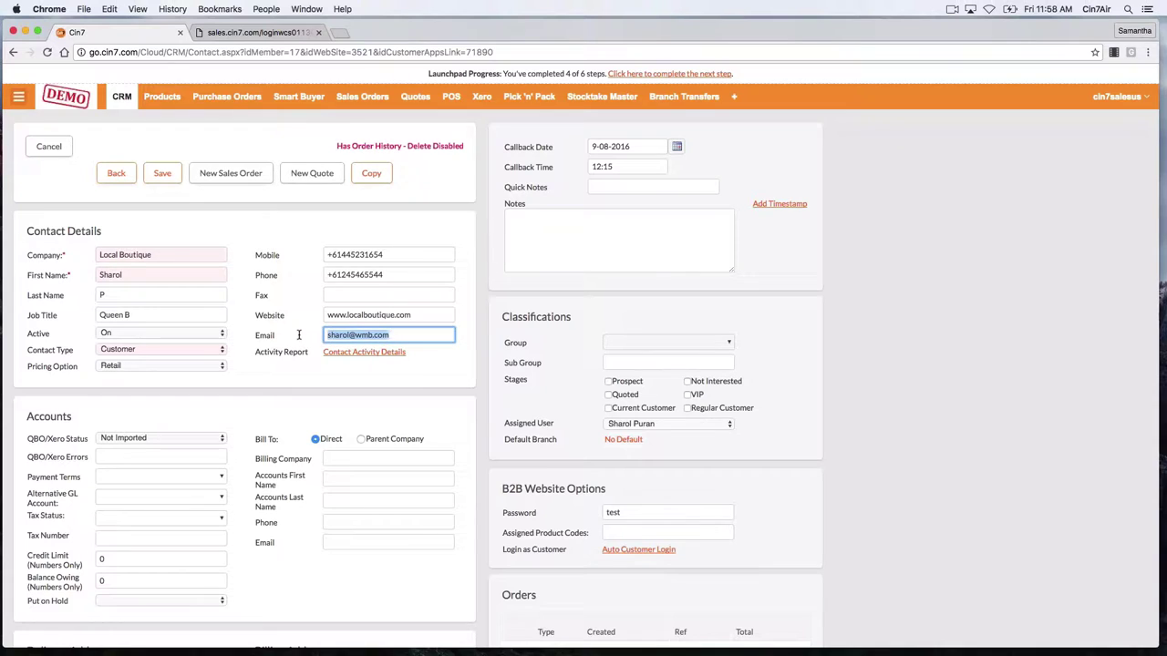
key("super+c")
left_click(239, 34)
left_click(544, 274)
key("super+v")
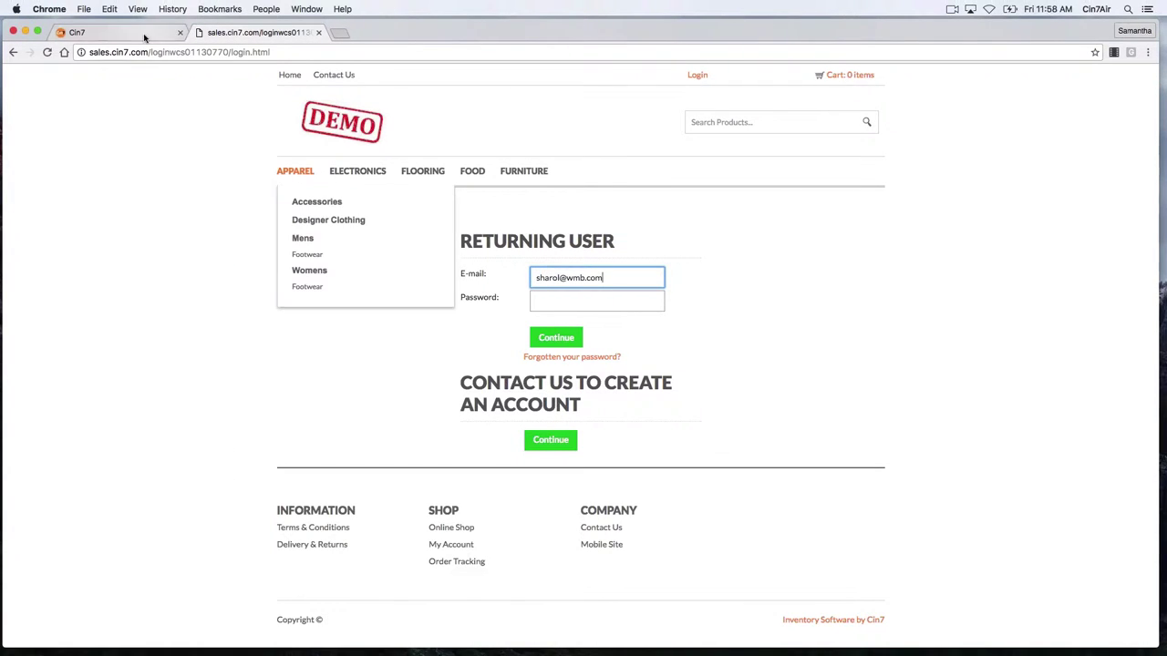
Step: Copy the customer's B2B password into the login and sign in to the storefront
left_click(100, 32)
left_click(627, 512)
double_click(627, 513)
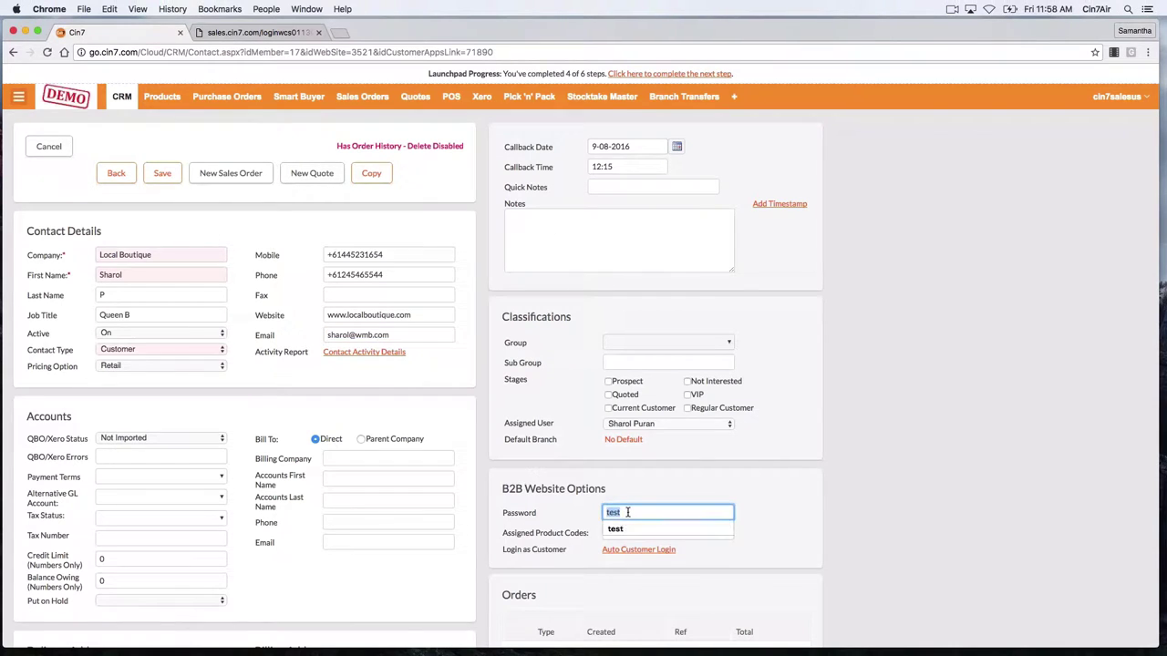
left_click(255, 32)
left_click(566, 304)
key("super+v")
left_click(556, 338)
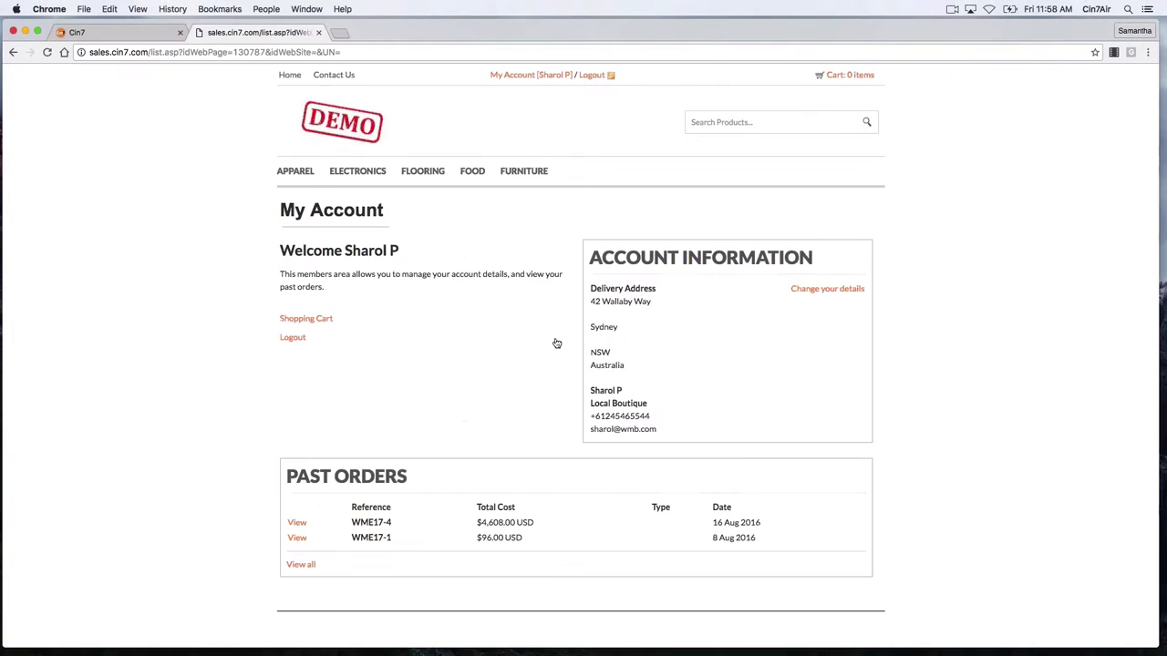
left_click(336, 76)
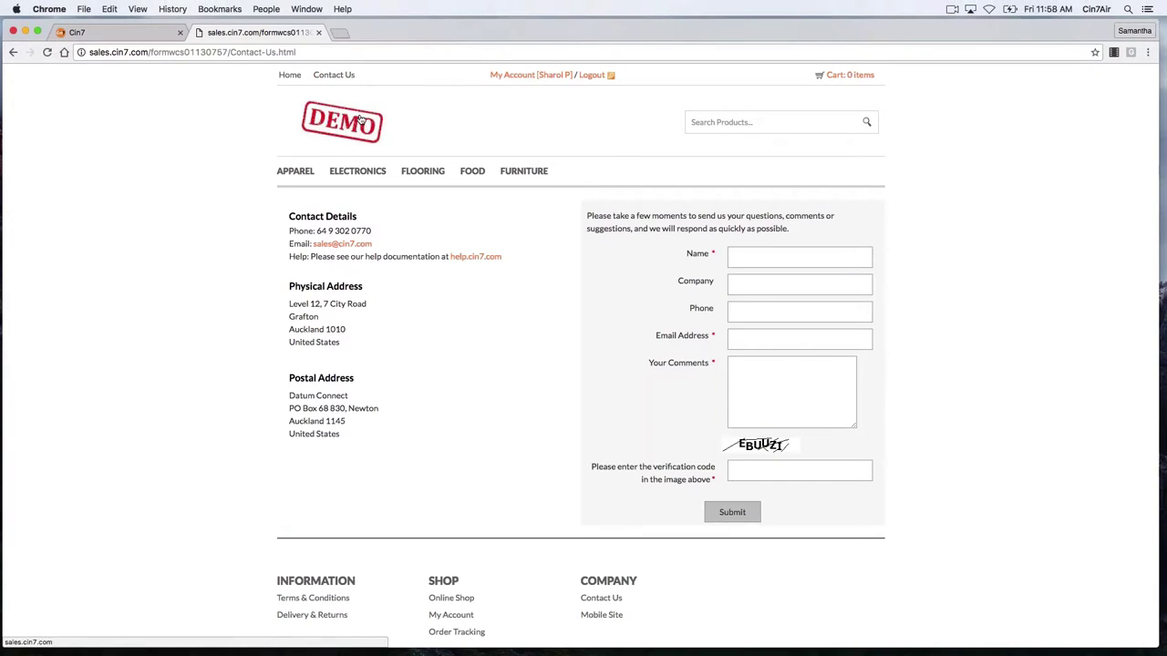
Step: From the storefront home page, open Mobile Phones and view the iPhone 6s quick view stock figures
left_click(324, 120)
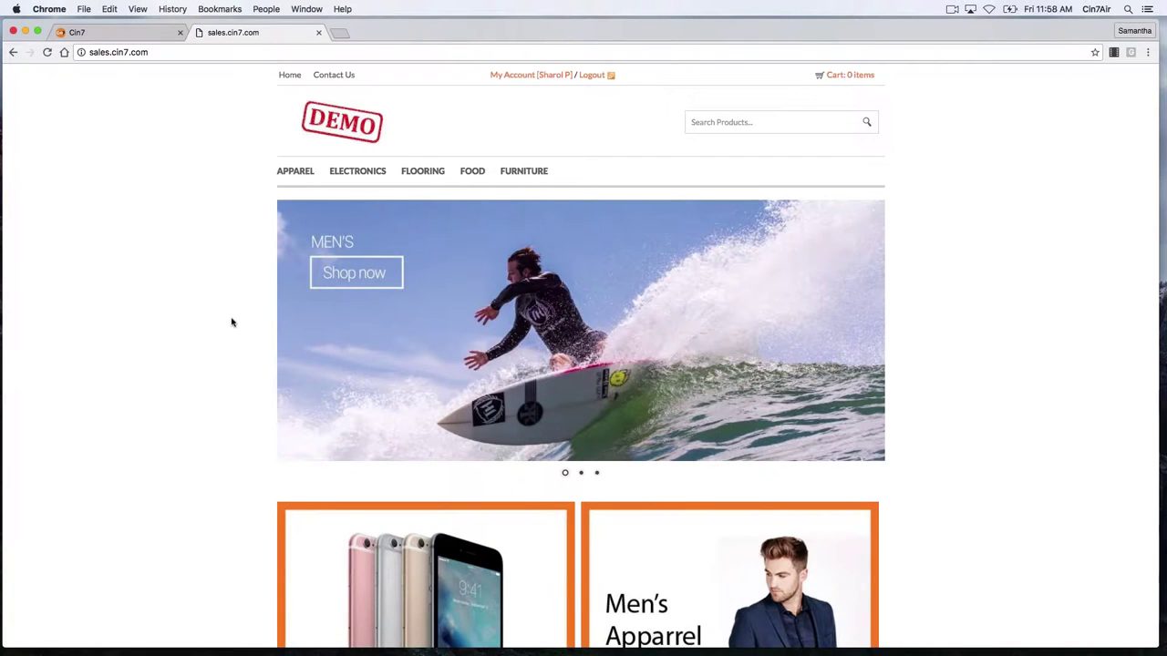
scroll(232, 322, "down", 5)
scroll(232, 323, "up", 5)
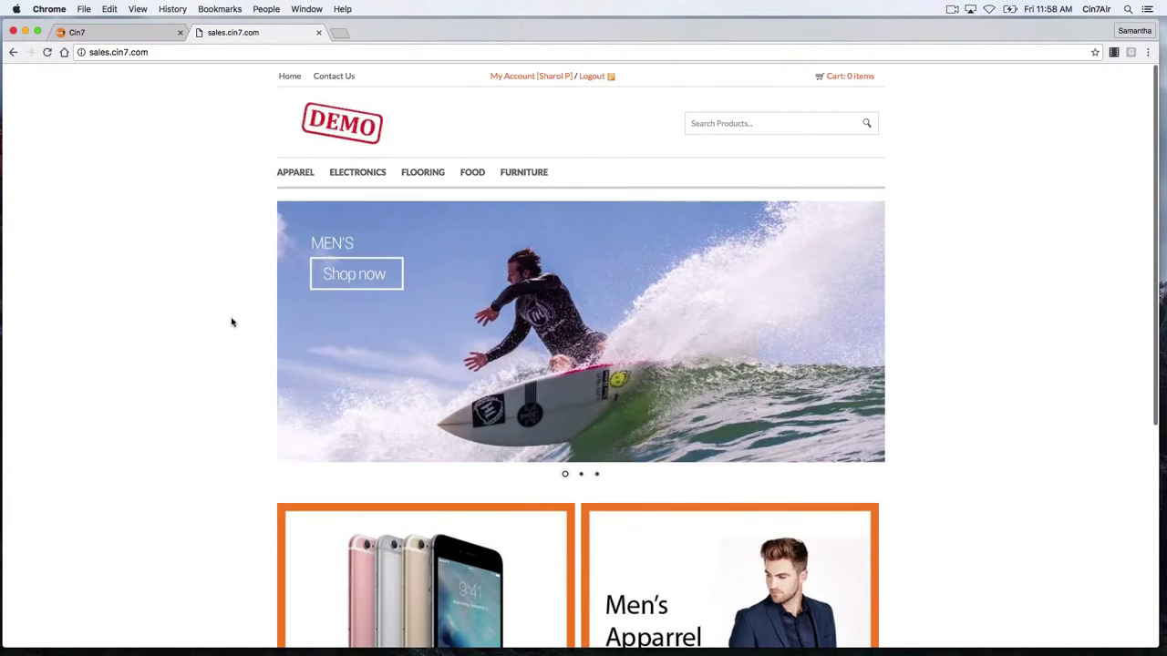
scroll(232, 323, "down", 5)
scroll(231, 323, "up", 5)
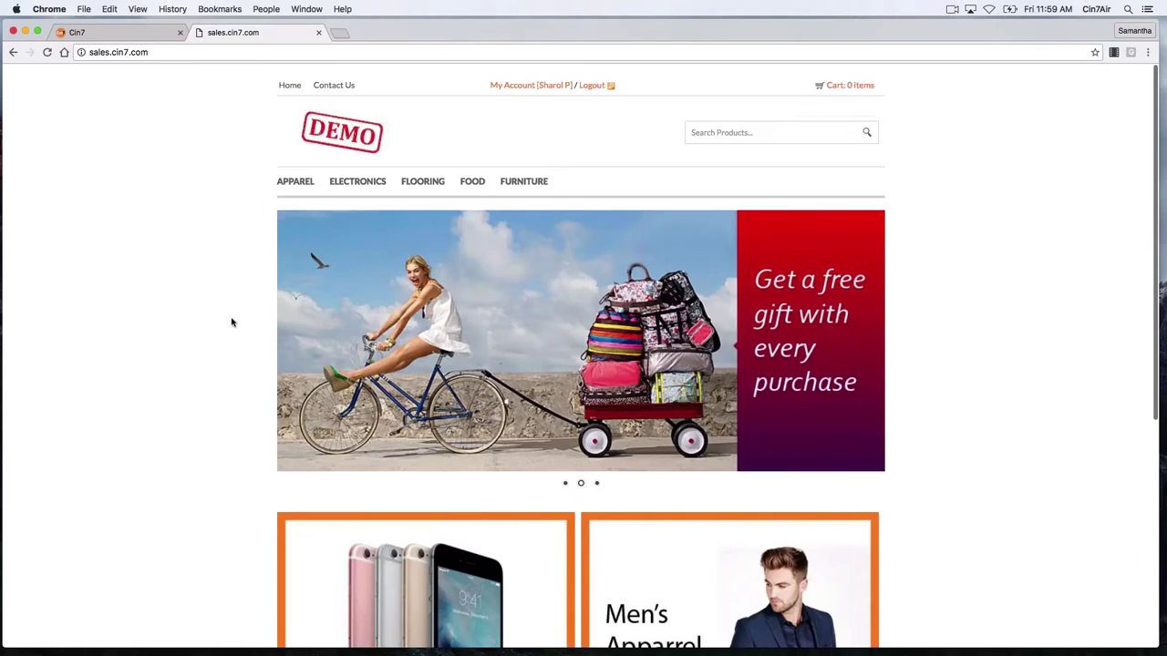
left_click(411, 570)
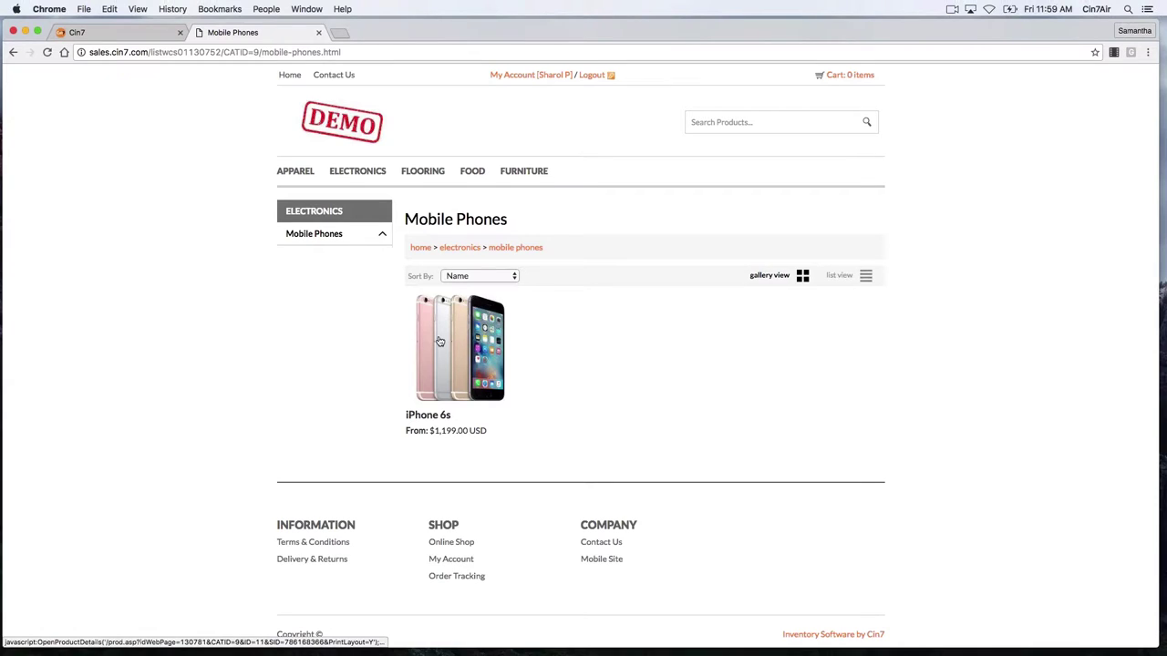
left_click(471, 374)
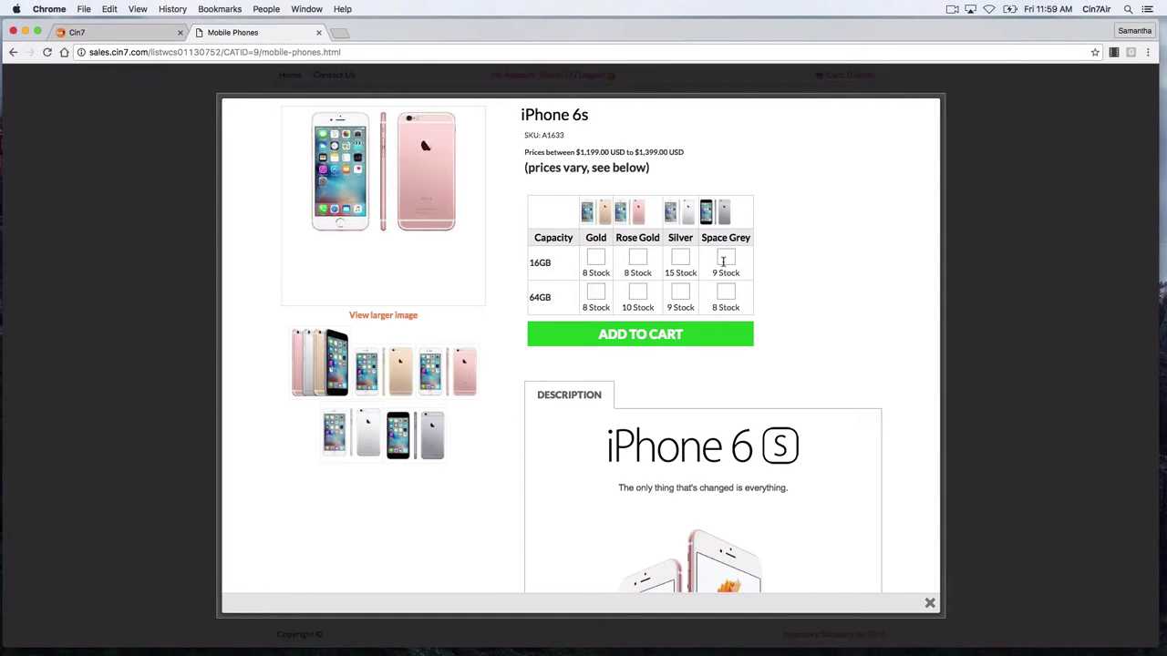
left_click(100, 291)
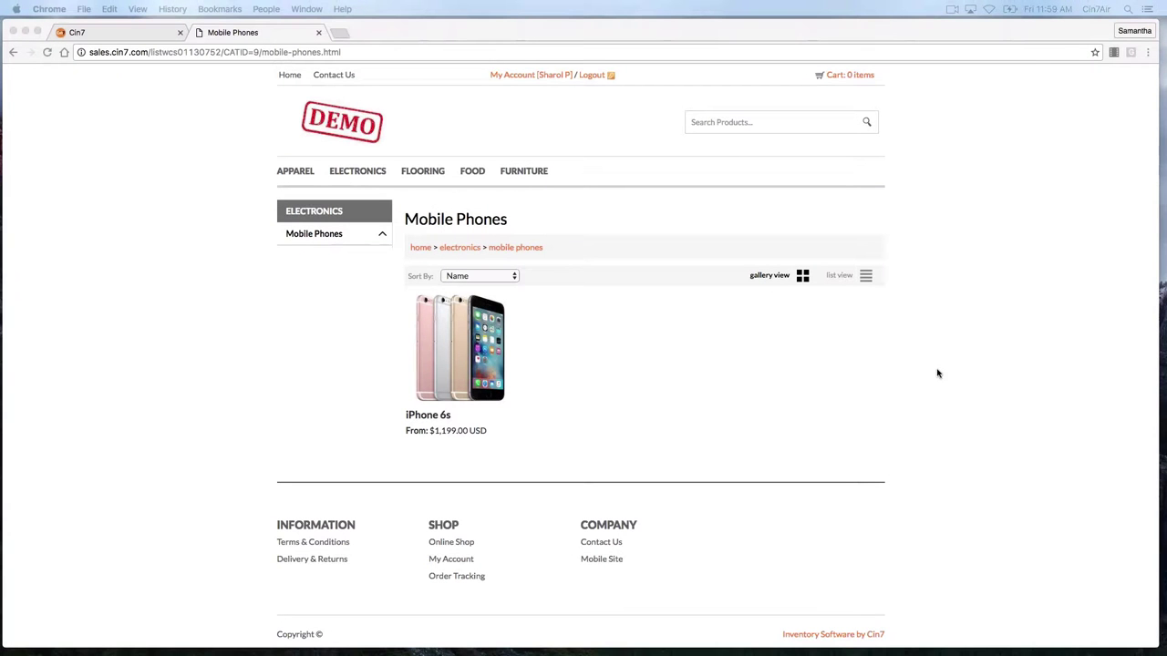
Step: Reopen the iPhone 6s quick view on the storefront
left_click(112, 37)
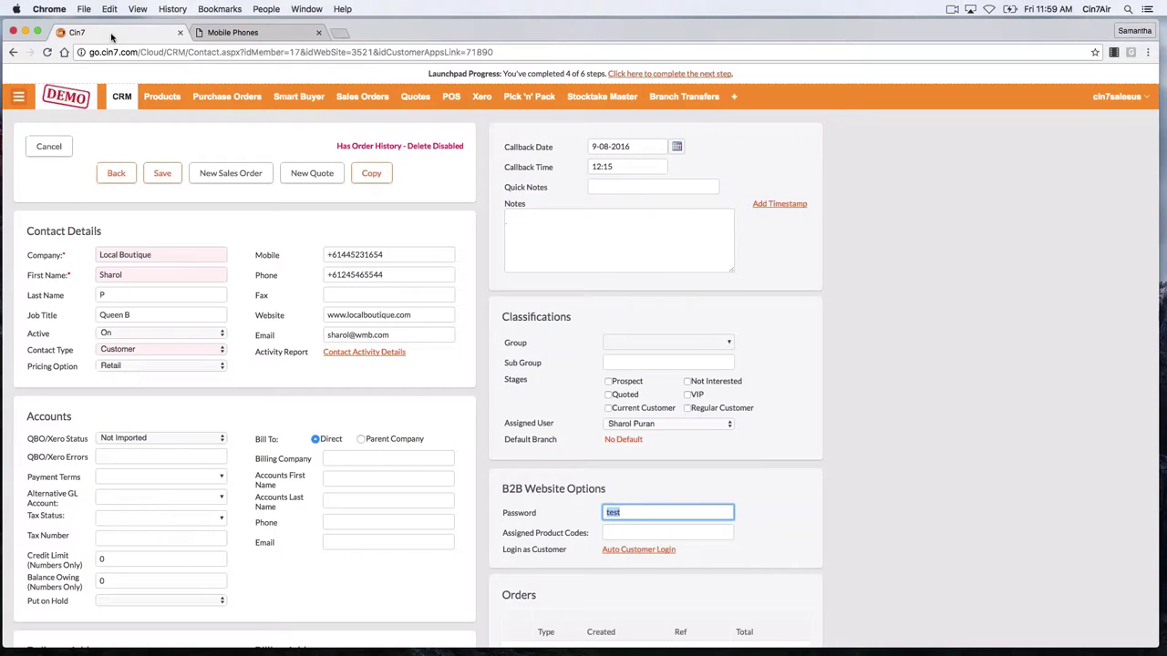
left_click(251, 34)
left_click(443, 367)
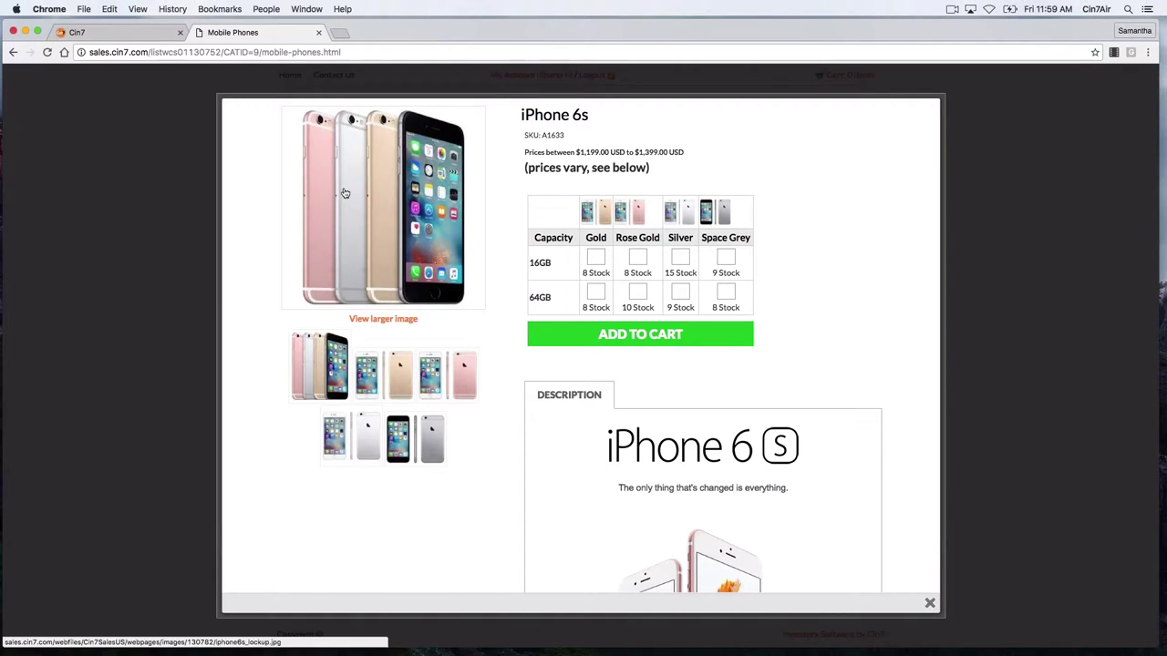
Step: Set the B2B Stock Indicator Display Option to Show Stock Available Indicators Only and save
left_click(118, 31)
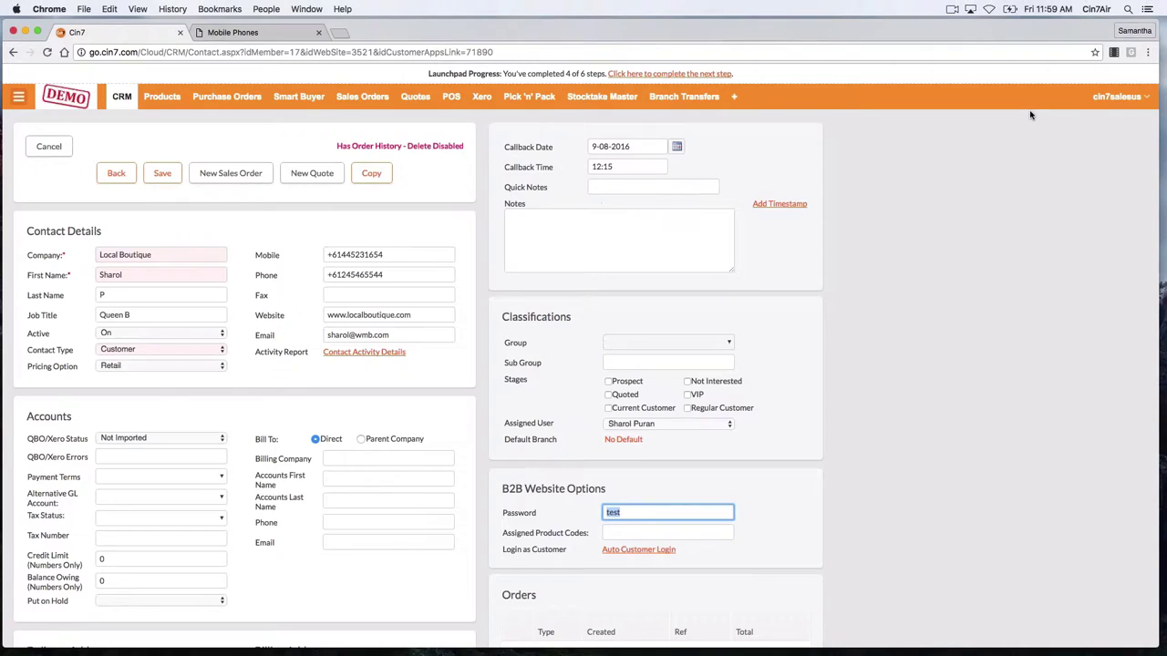
left_click(1117, 96)
left_click(1009, 187)
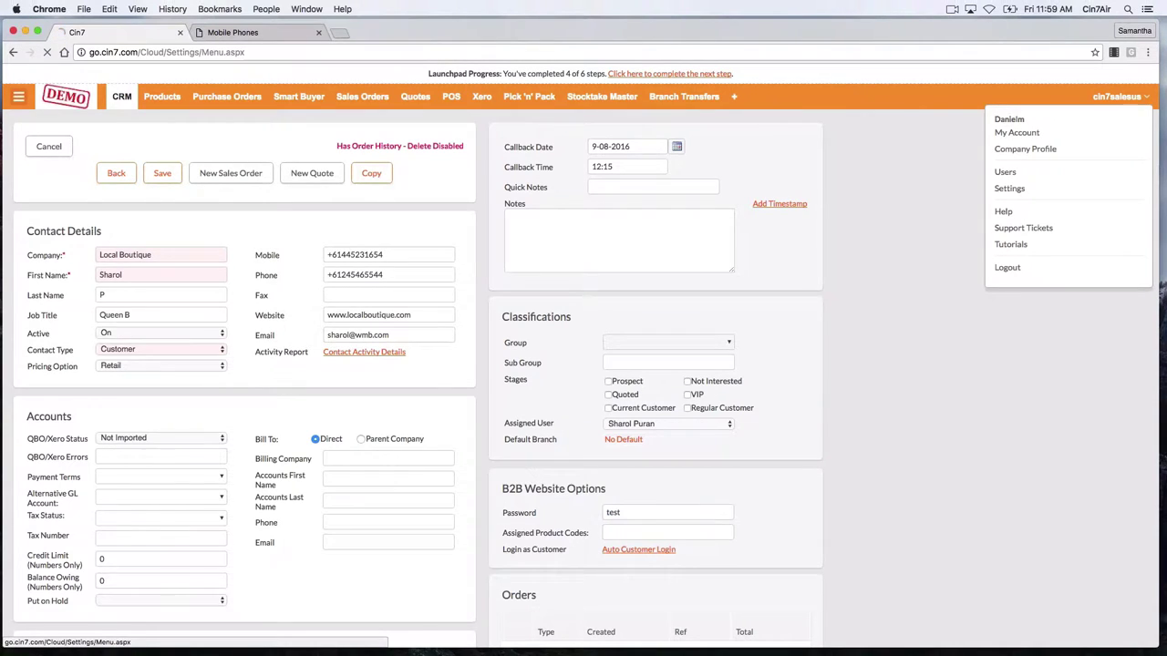
left_click(209, 454)
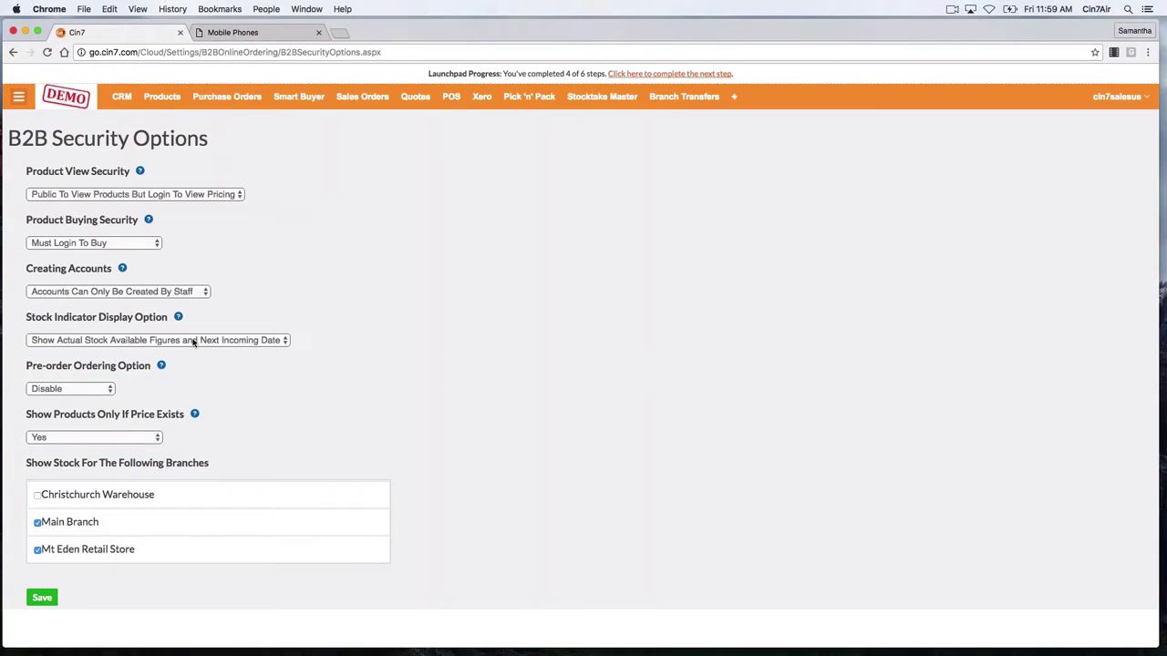
left_click(193, 341)
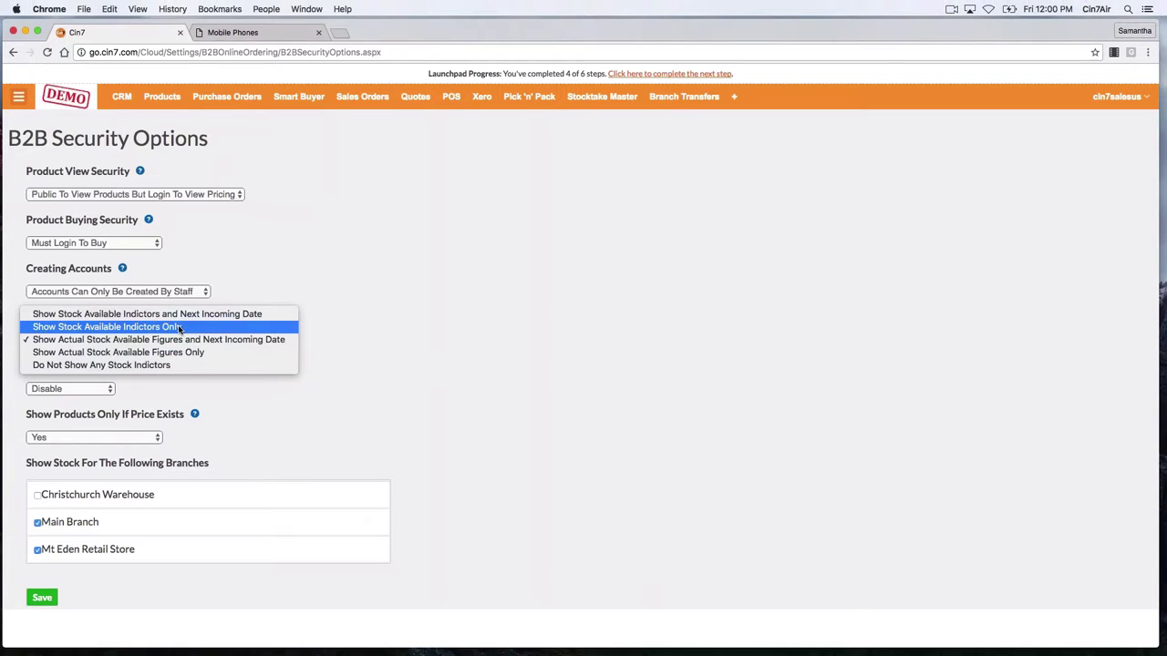
left_click(170, 326)
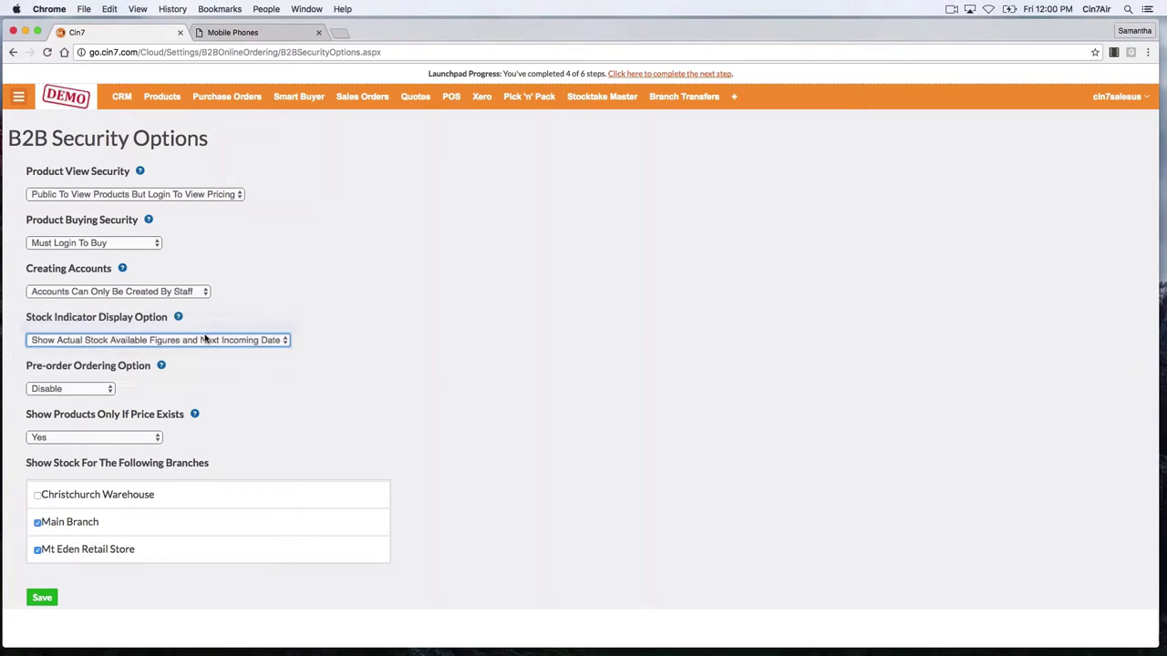
left_click(42, 598)
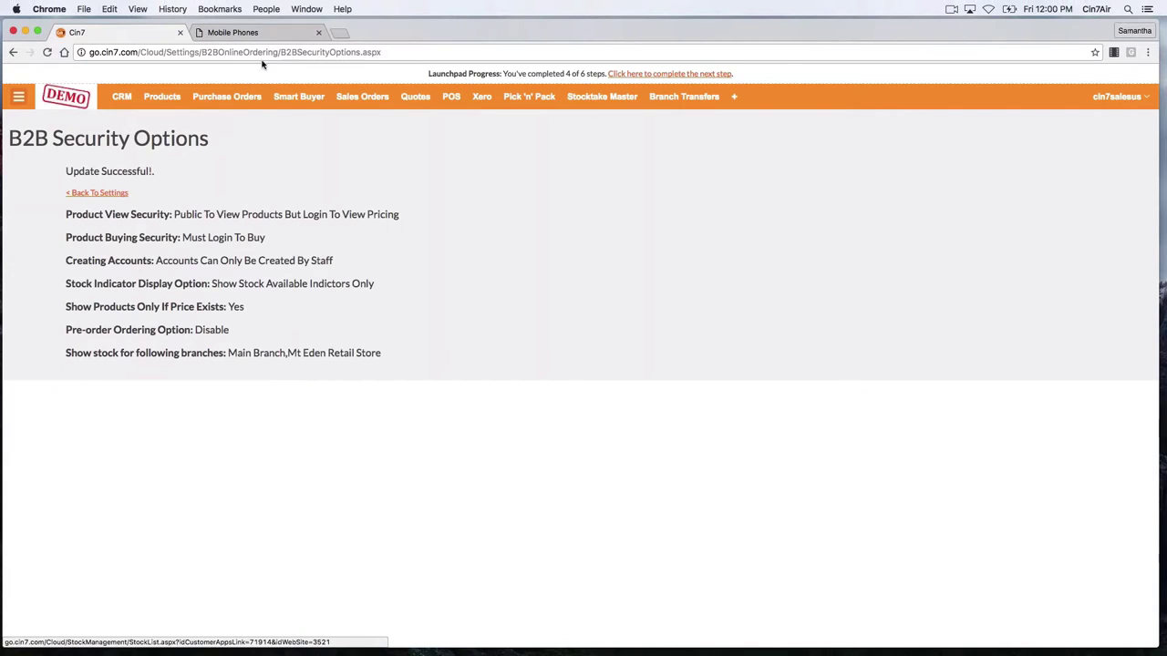
Step: Recheck the iPhone 6s quick view, noting the Rose Gold 64GB availability label
left_click(239, 32)
left_click(126, 290)
left_click(465, 357)
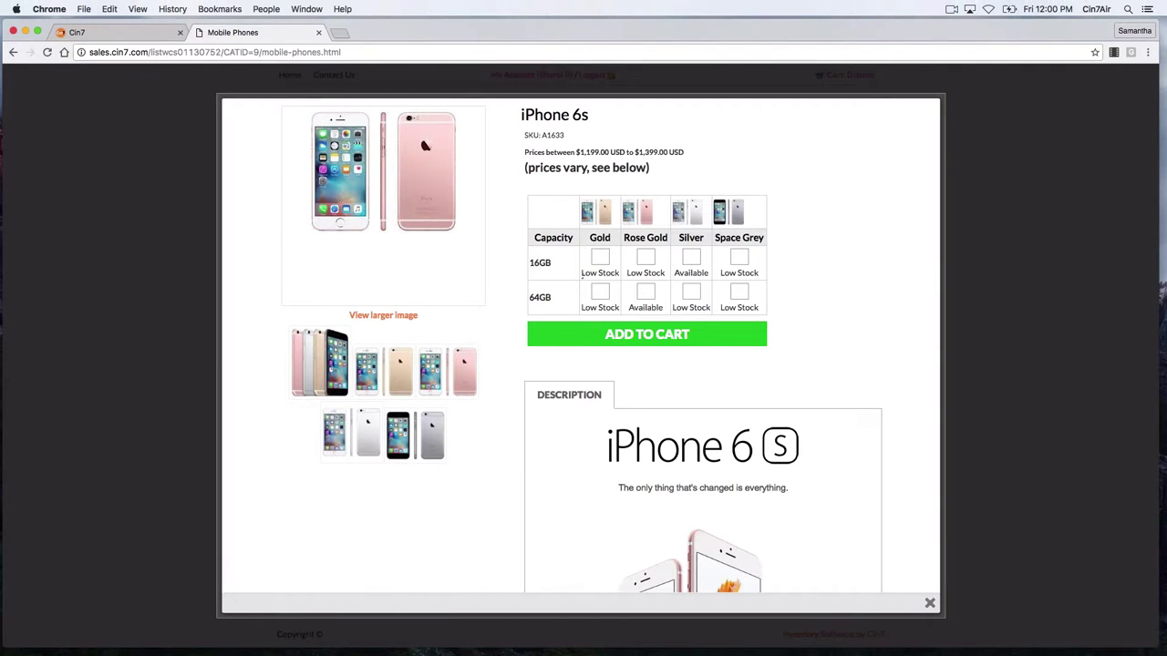
double_click(645, 307)
left_click(658, 311)
key("Escape")
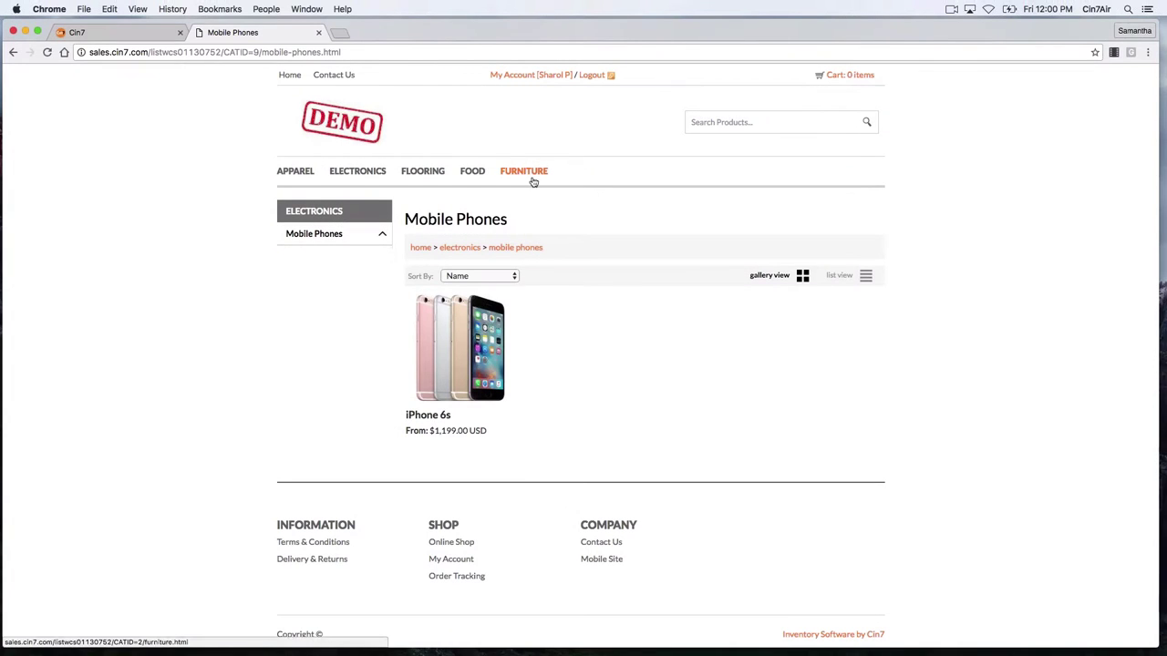
Step: Browse the Food category and preview the Tencel Dress under Designer Clothing
left_click(473, 172)
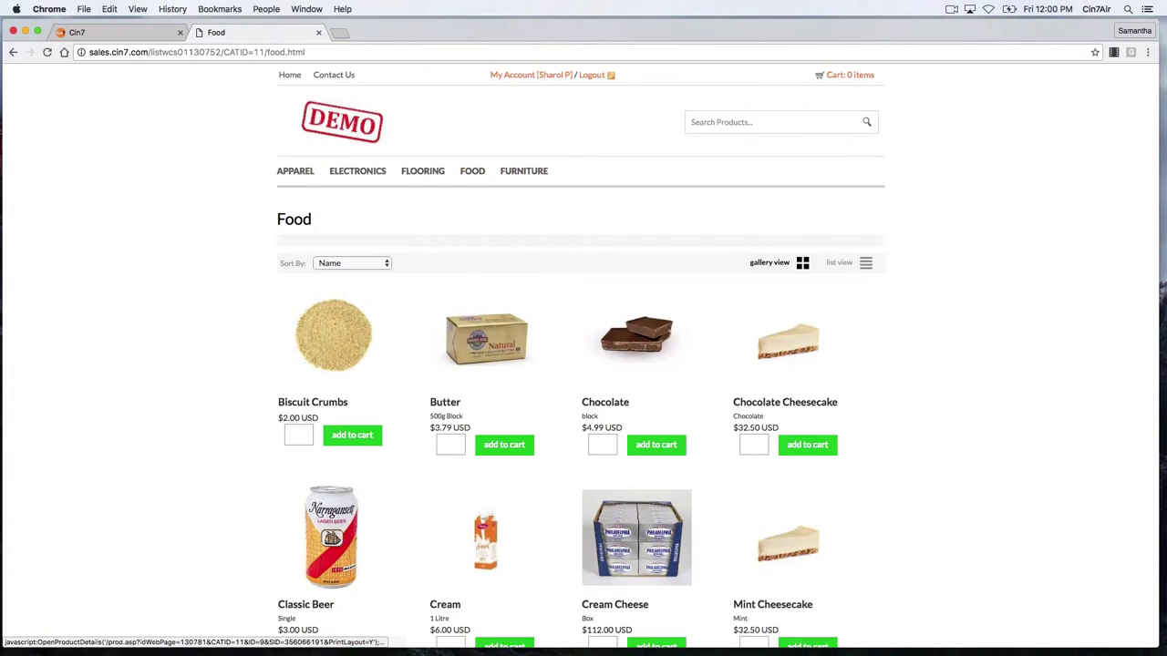
scroll(583, 365, "down", 2)
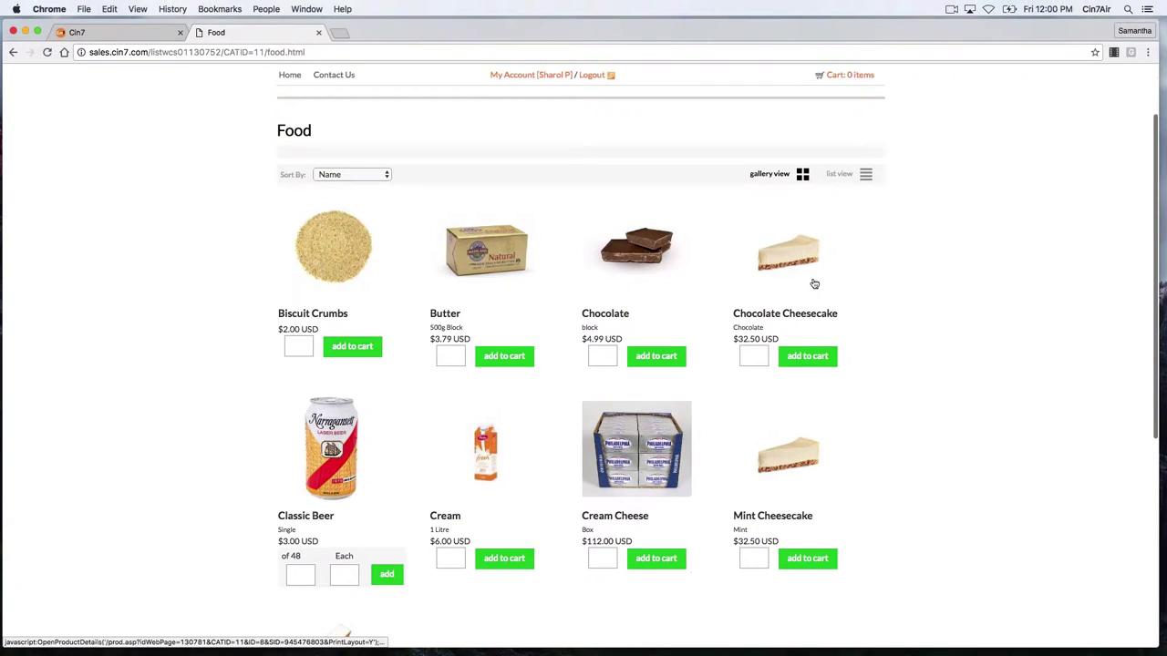
scroll(812, 282, "up", 2)
mouse_move(295, 173)
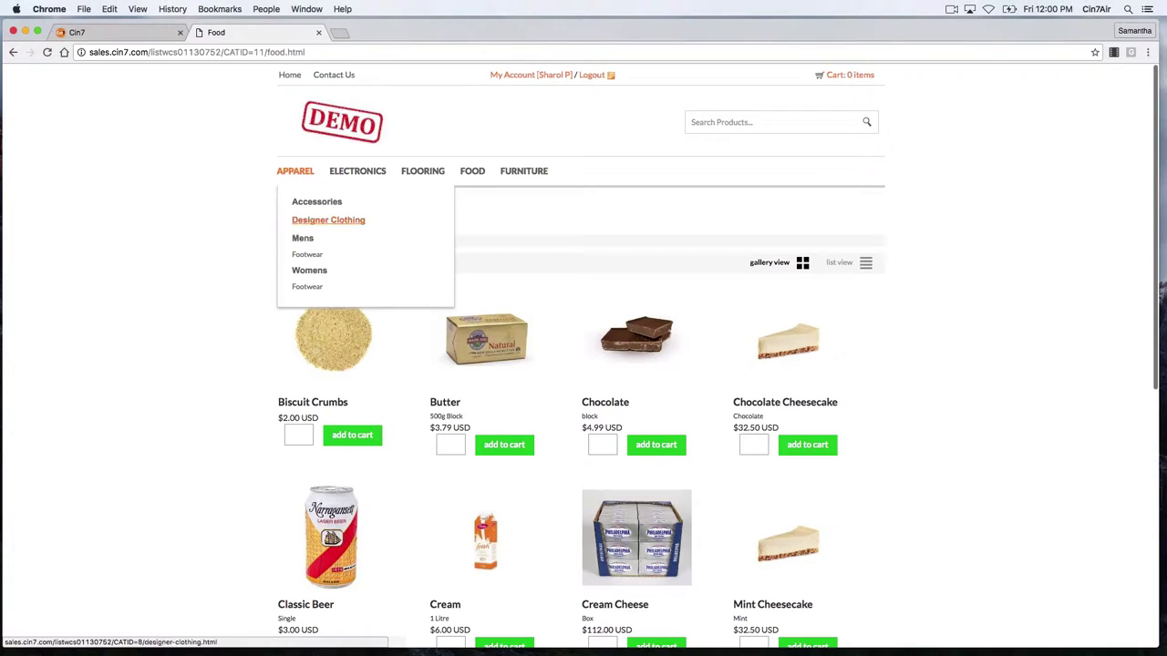
left_click(315, 221)
left_click(474, 325)
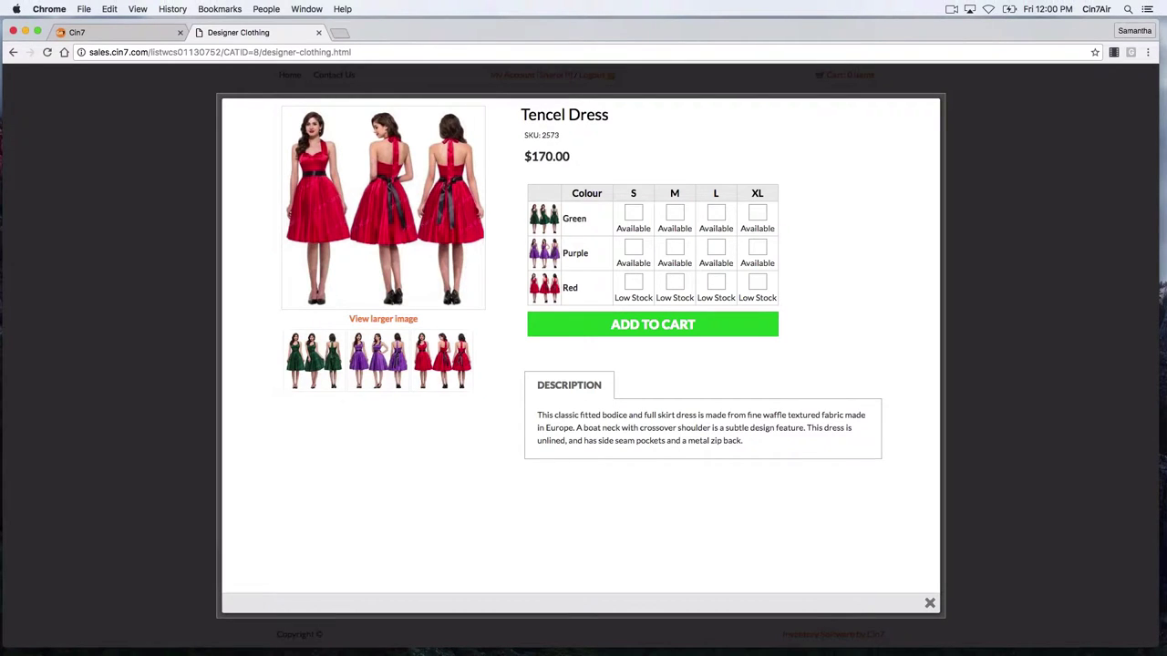
left_click(113, 315)
Step: Preview the Classic Pique Polo and Nike Tempo quick views in the Mens category
left_click(308, 288)
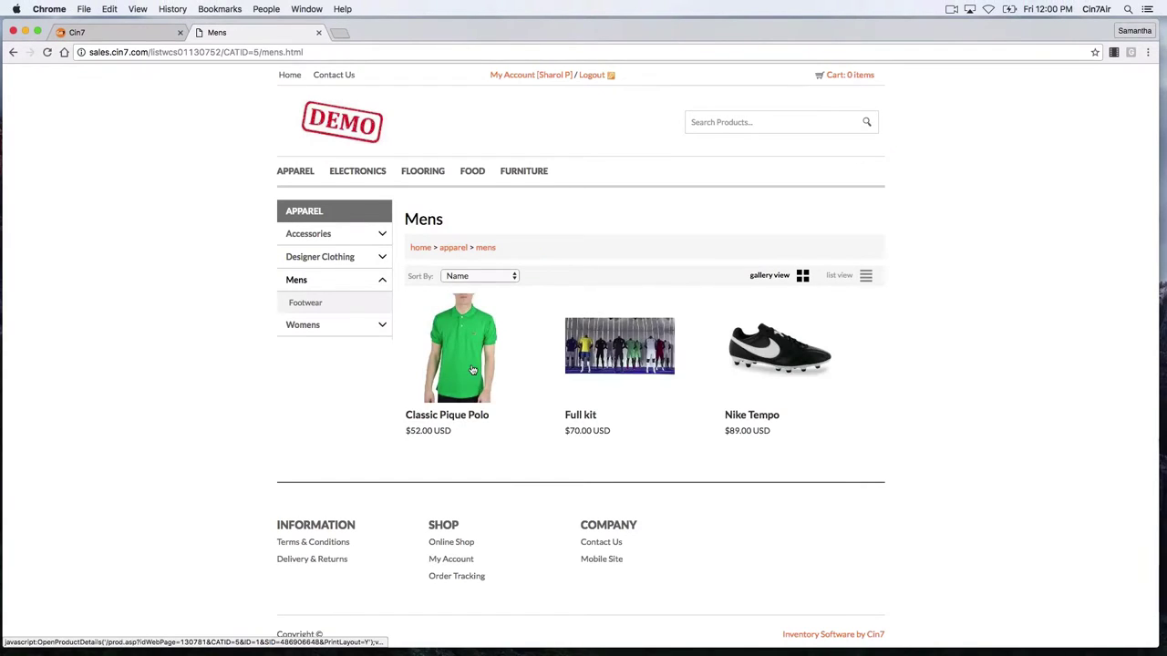
left_click(471, 369)
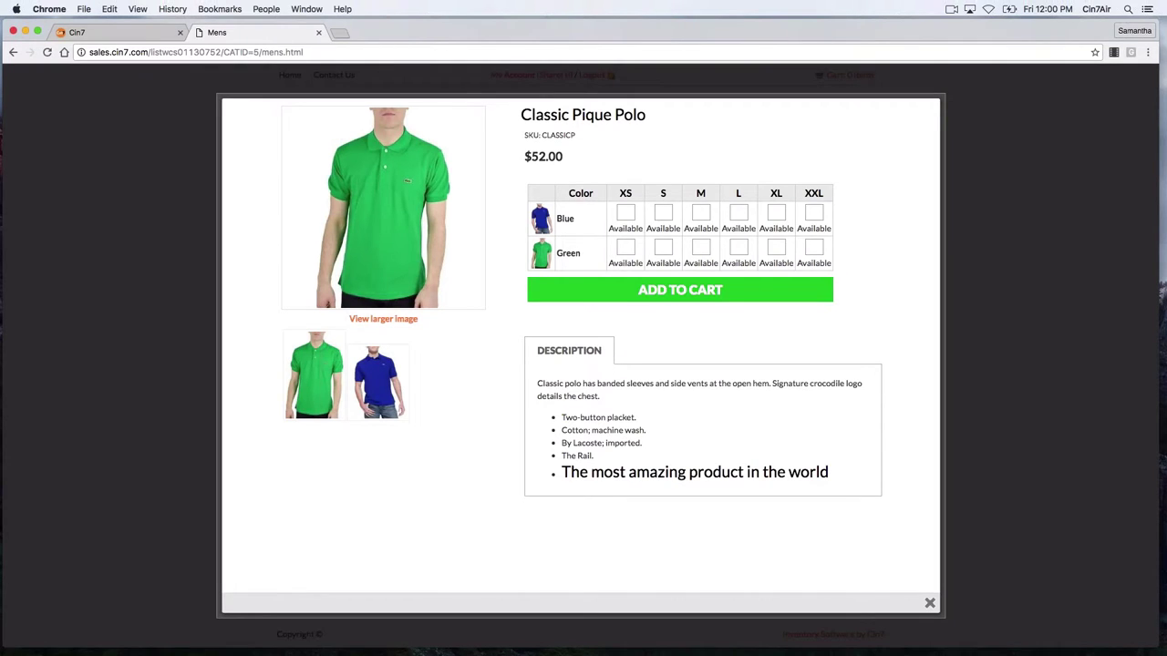
left_click(114, 319)
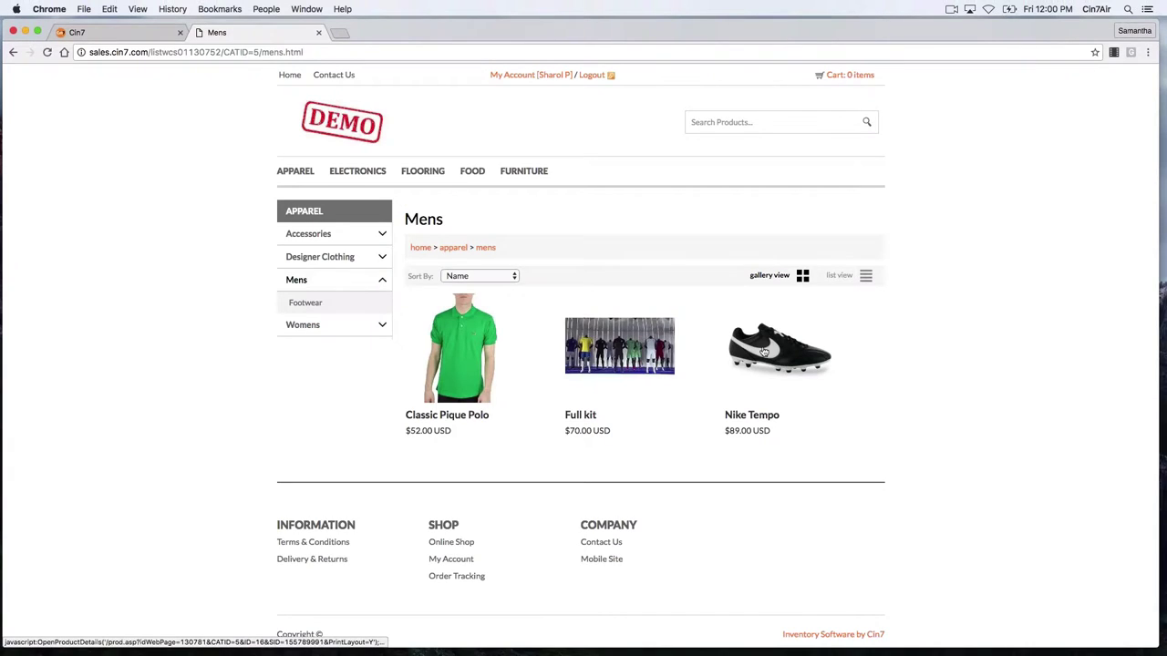
left_click(764, 352)
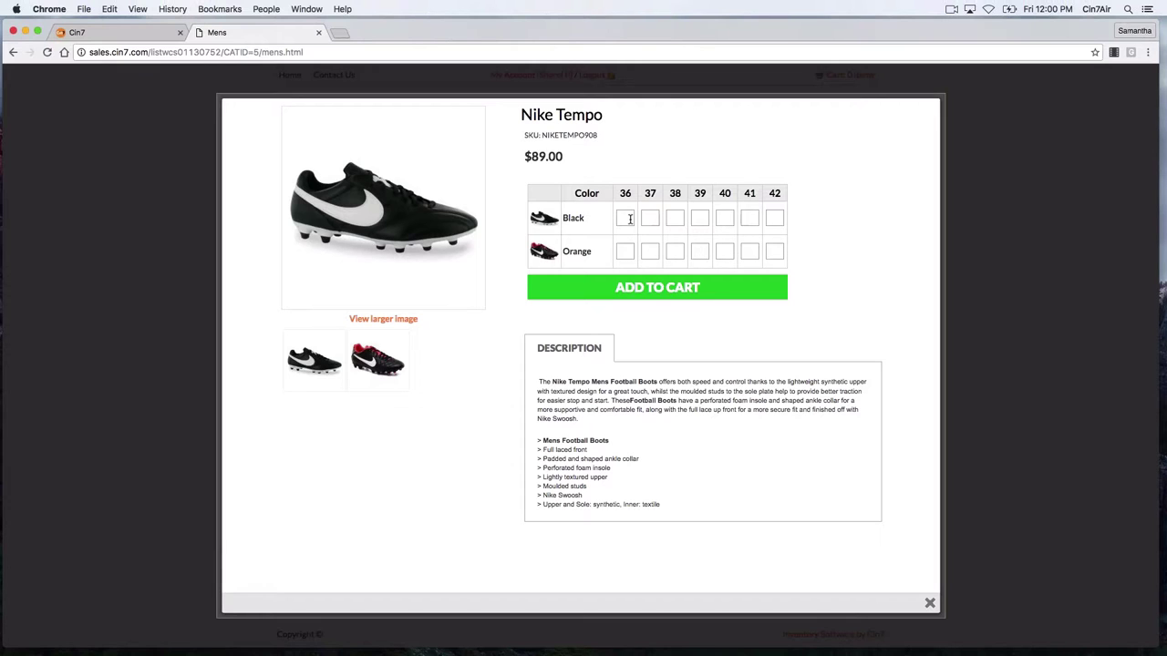
left_click(94, 252)
left_click(116, 34)
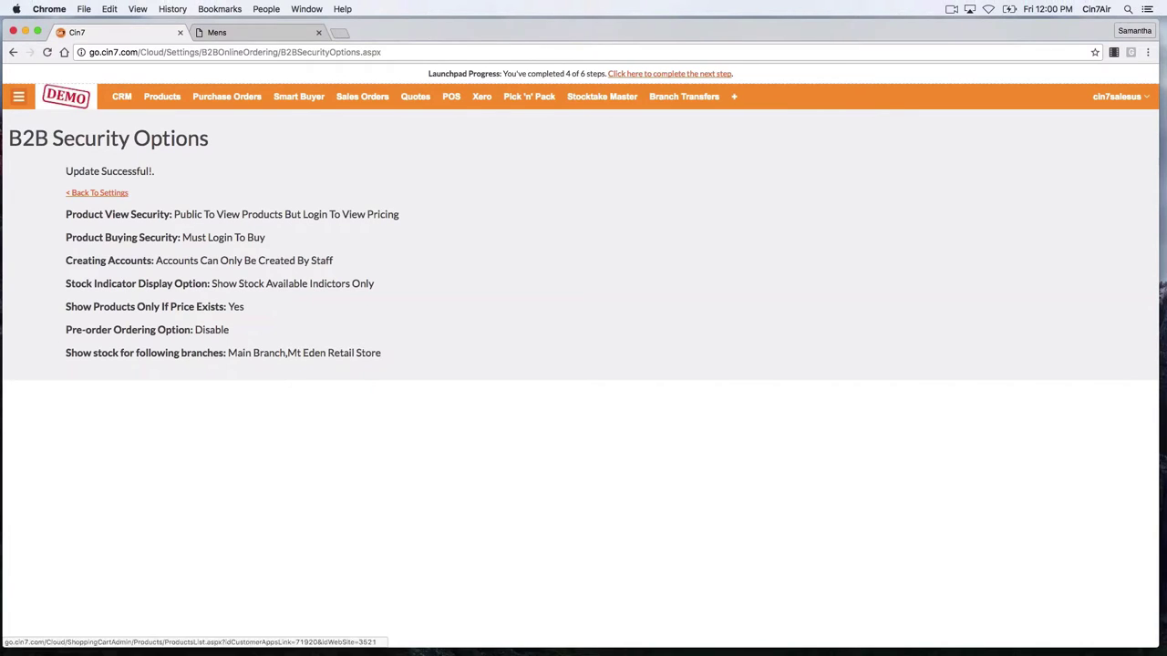
left_click(216, 32)
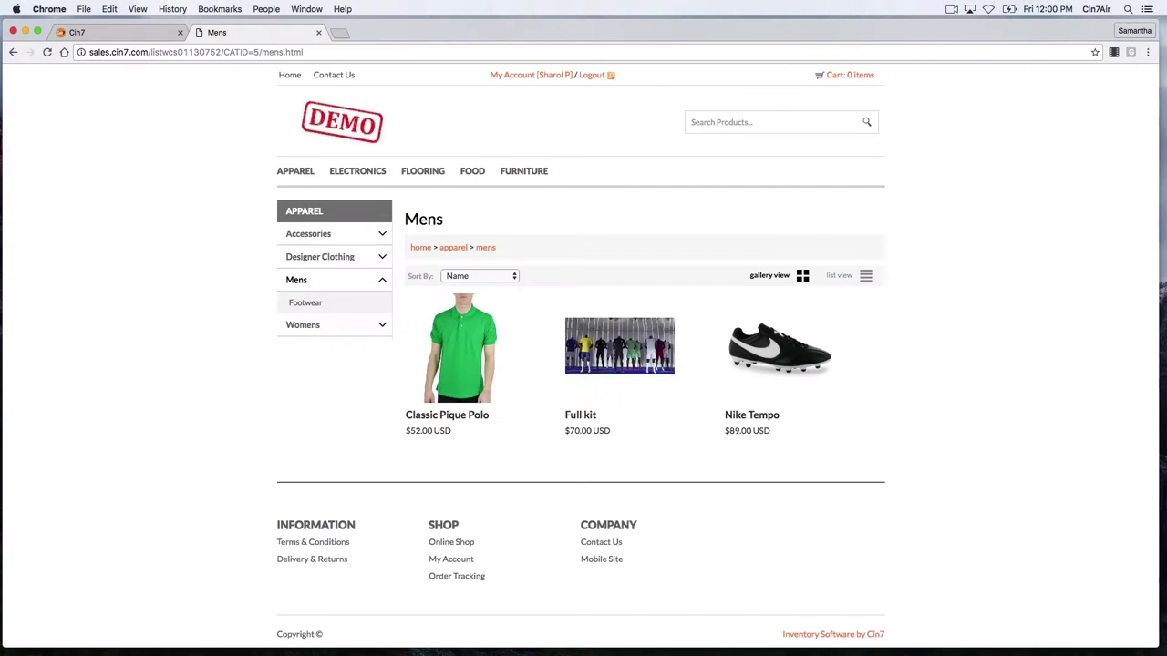
Step: Preview the Sold Out Ceramic Smooth Tile - Grey under Flooring, then go to the storefront home
left_click(424, 173)
left_click(343, 350)
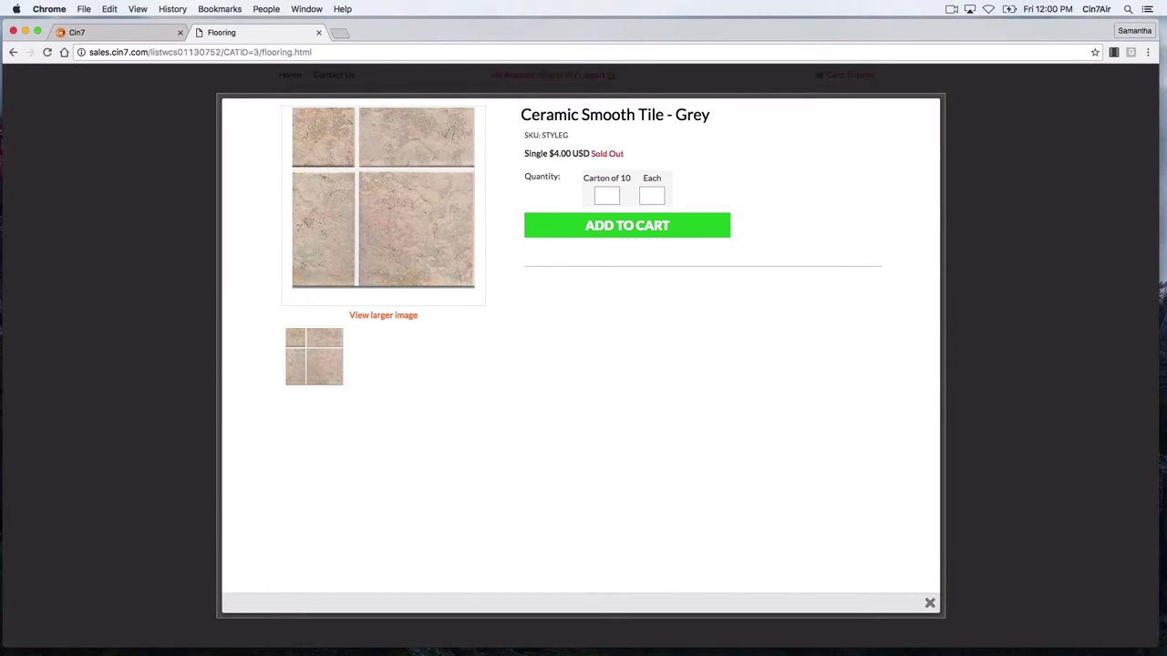
left_click(182, 155)
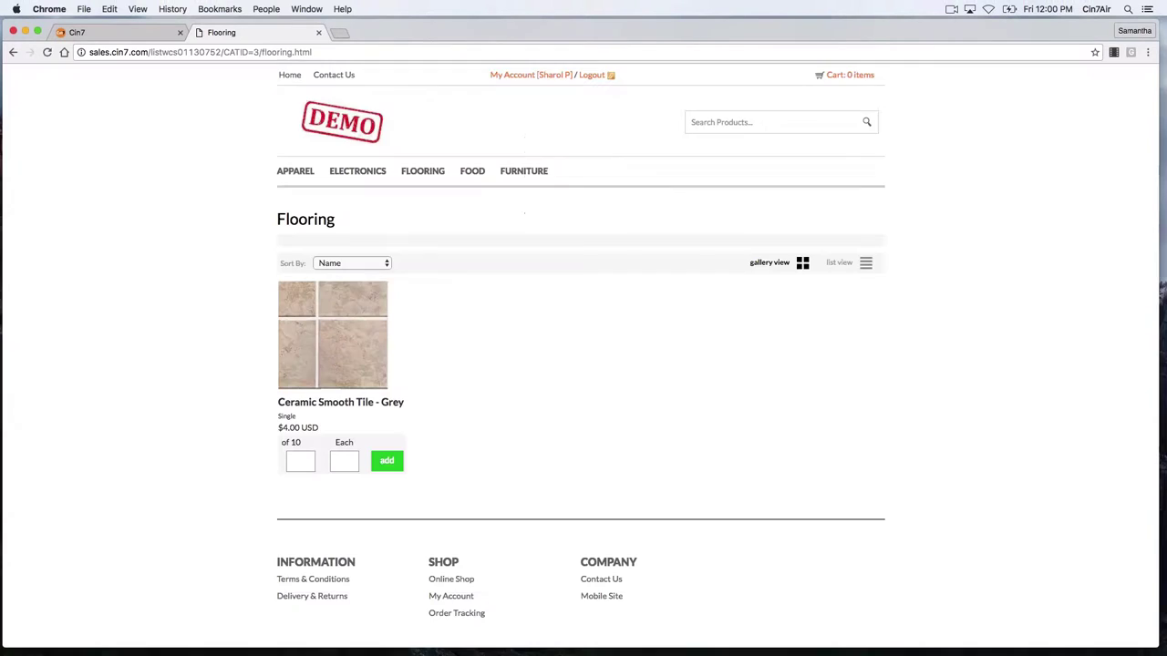
left_click(292, 78)
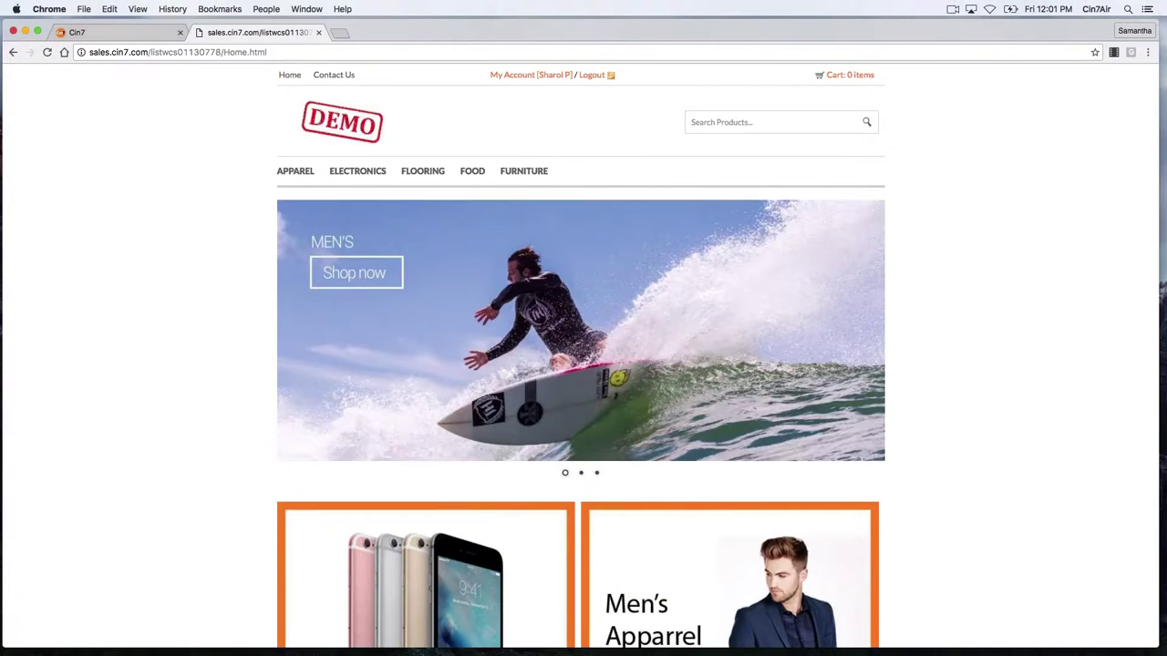
left_click(103, 35)
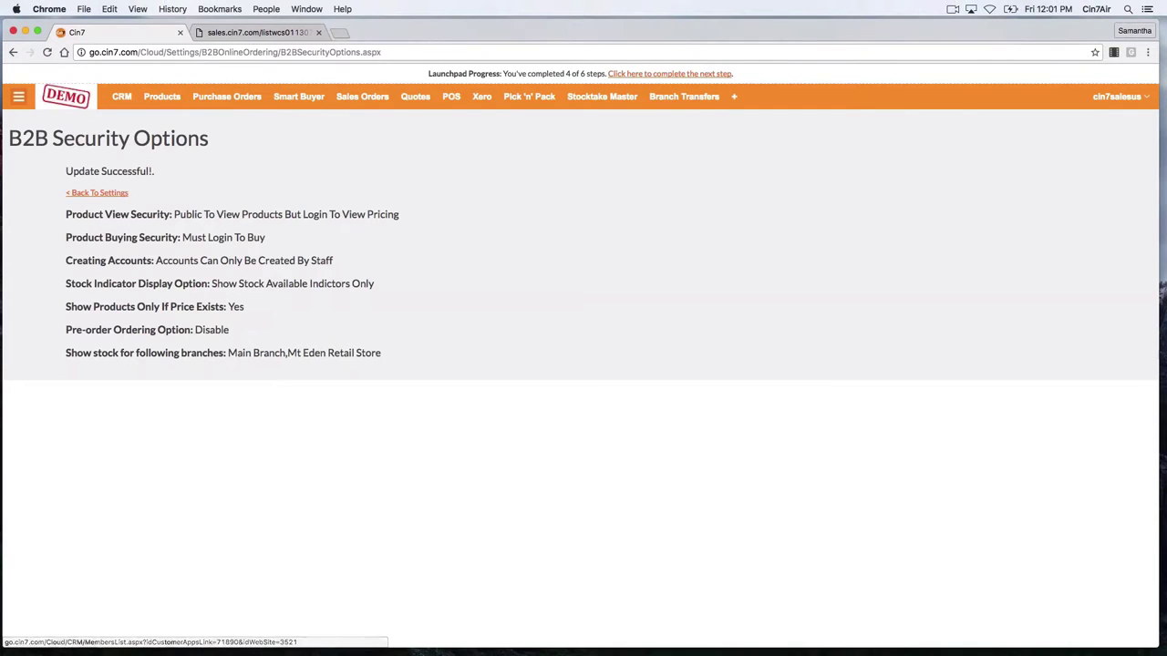
Step: Set Show Products Only If Price Exists to No - Show All Active Products in B2B Security Options and save
left_click(97, 193)
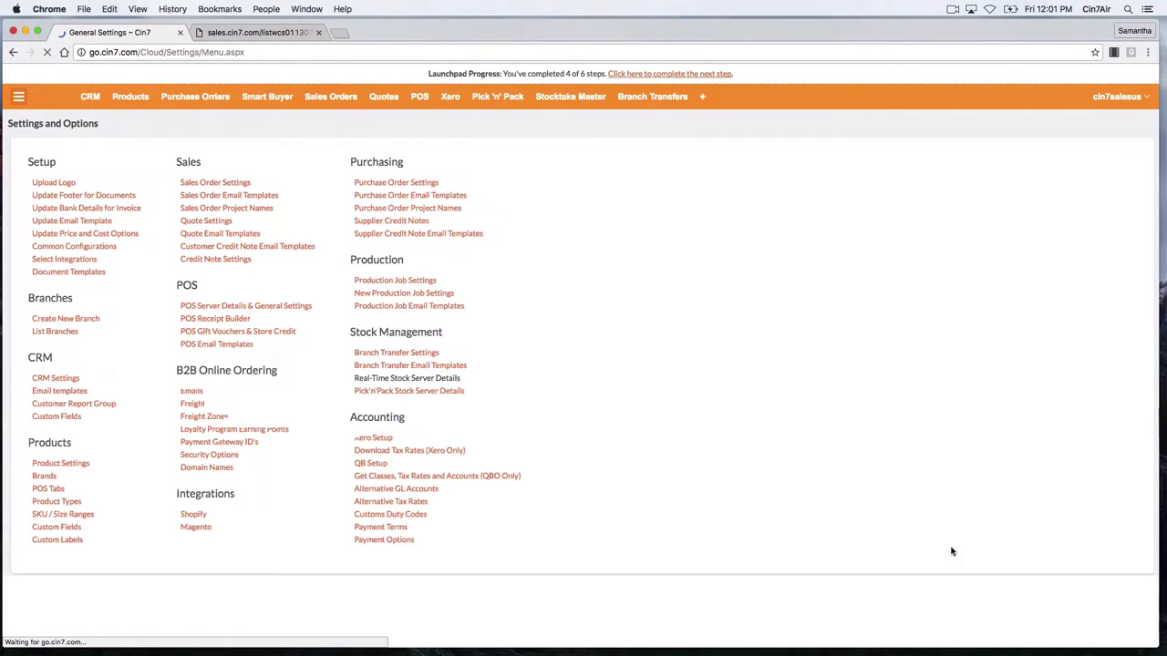
left_click(196, 455)
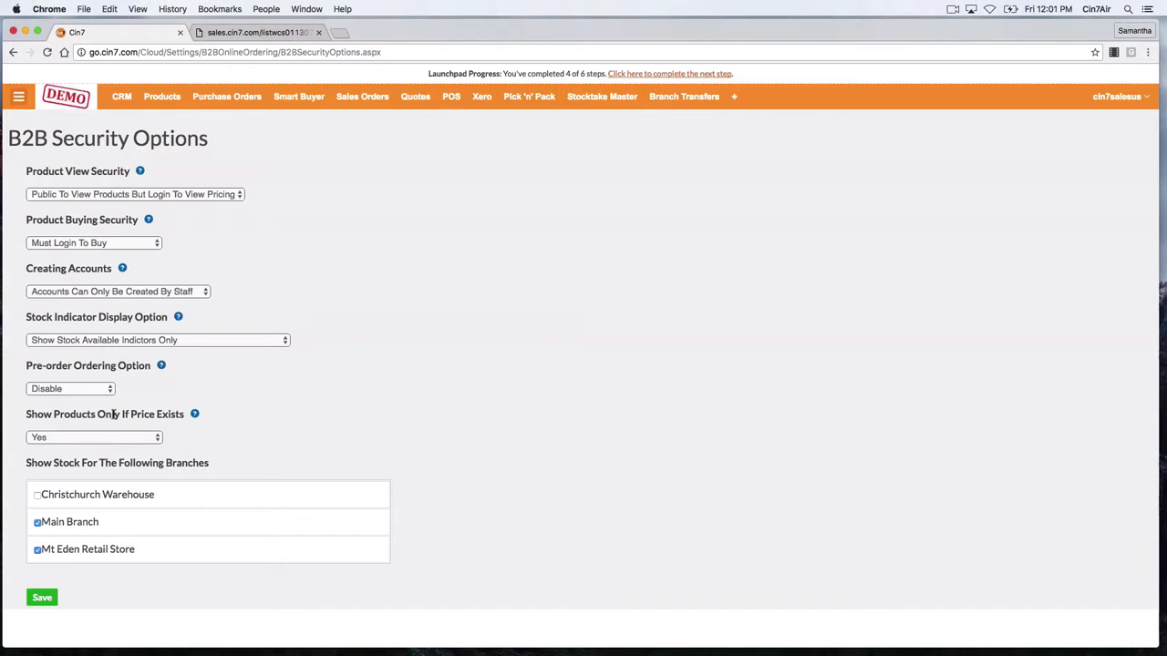
left_click(118, 438)
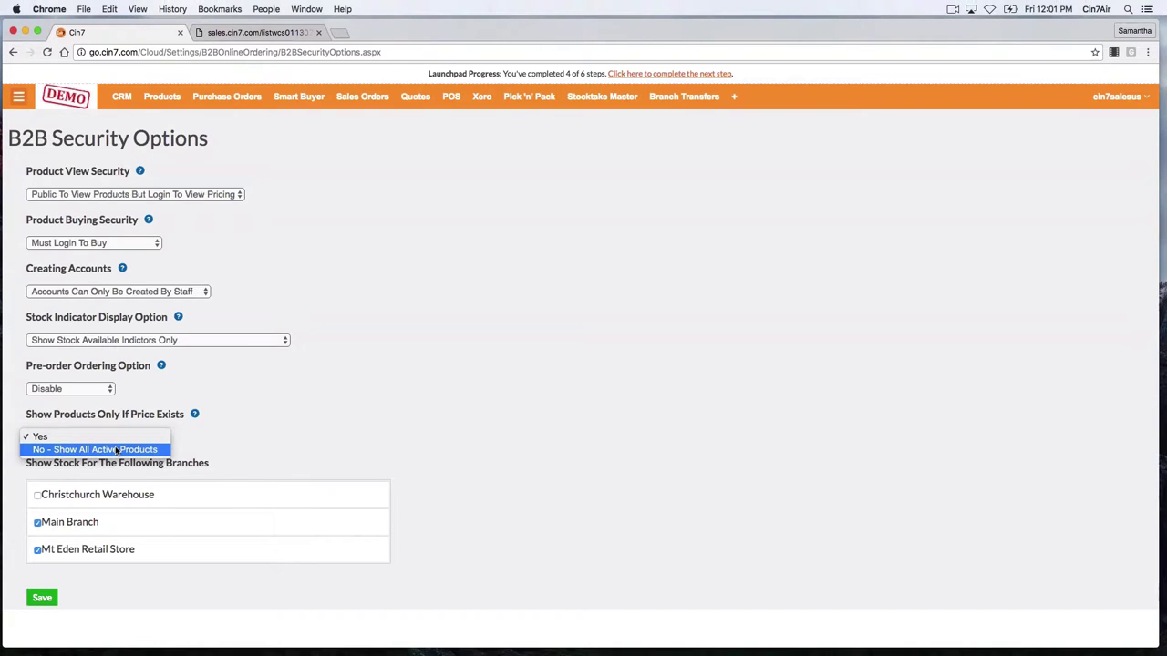
left_click(116, 451)
left_click(46, 598)
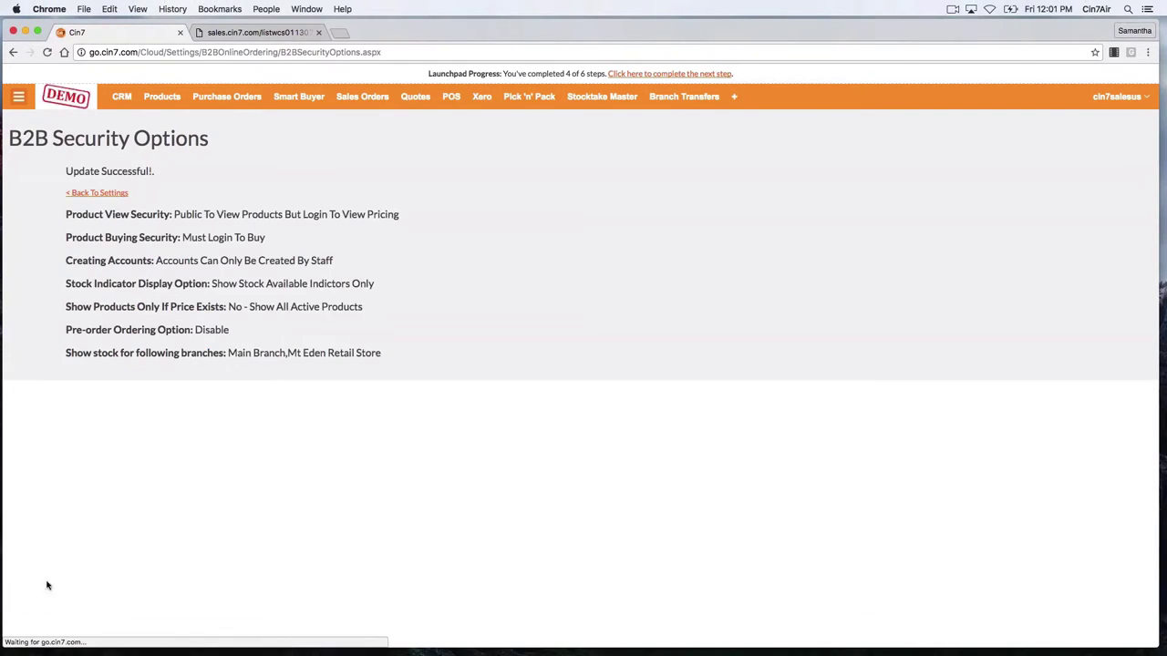
left_click(99, 192)
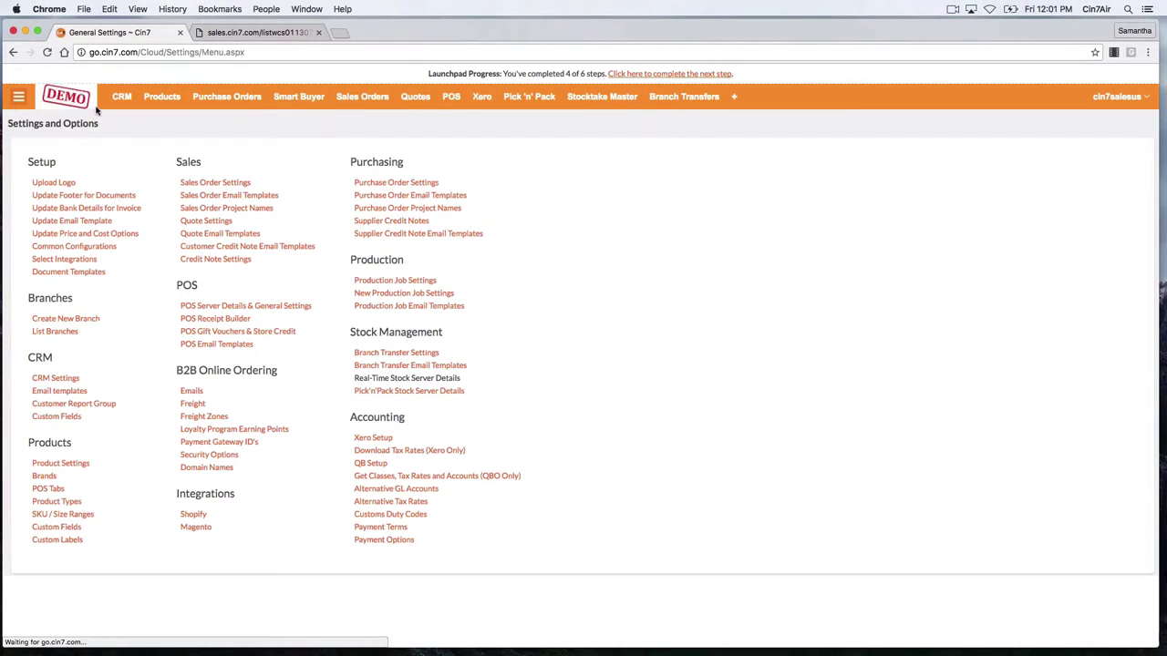
Step: Open the first iPhone 6s product, leave its Display set to Show Public, and save and close
left_click(160, 105)
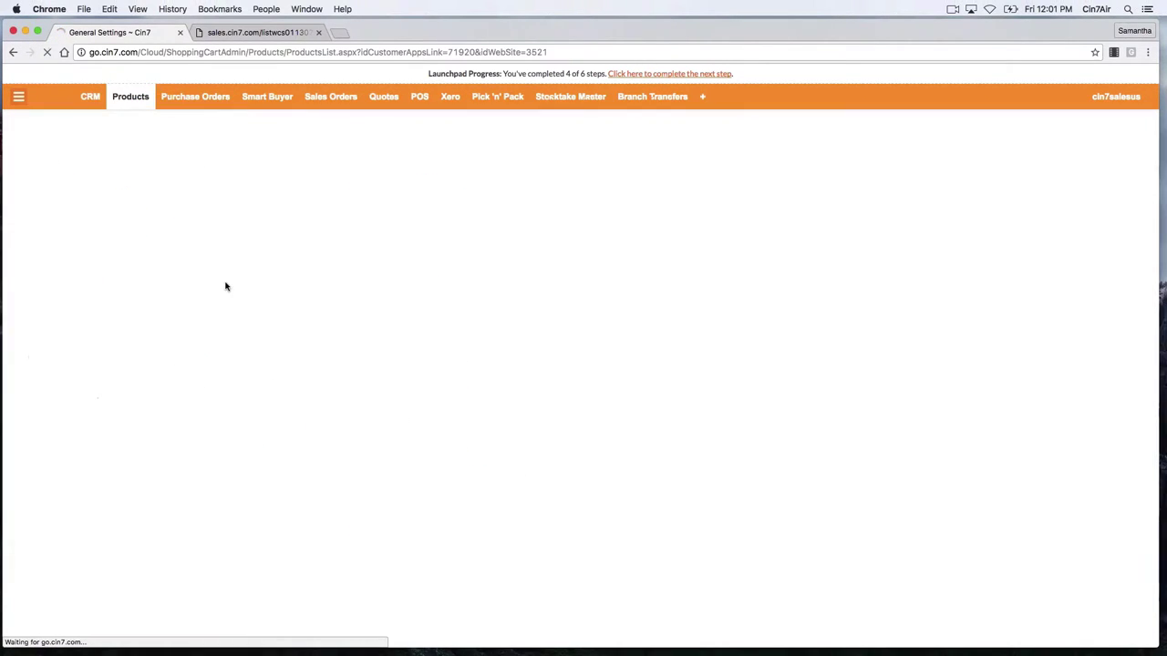
left_click_drag(59, 388, 84, 387)
left_click(131, 336)
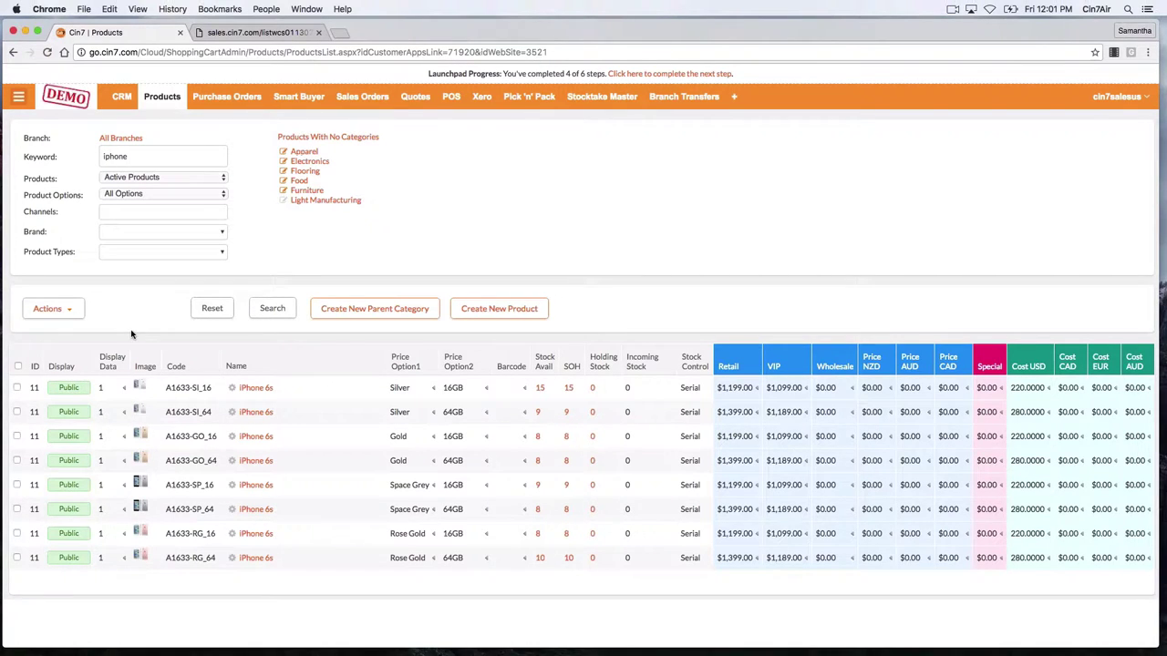
left_click(266, 390)
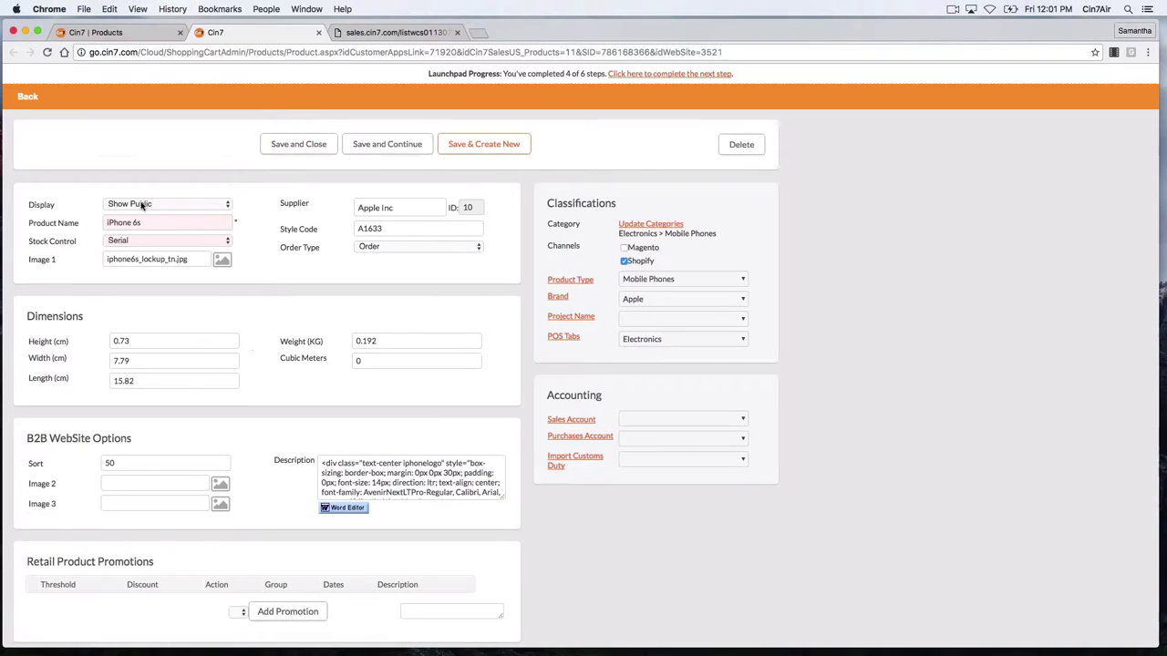
left_click(143, 205)
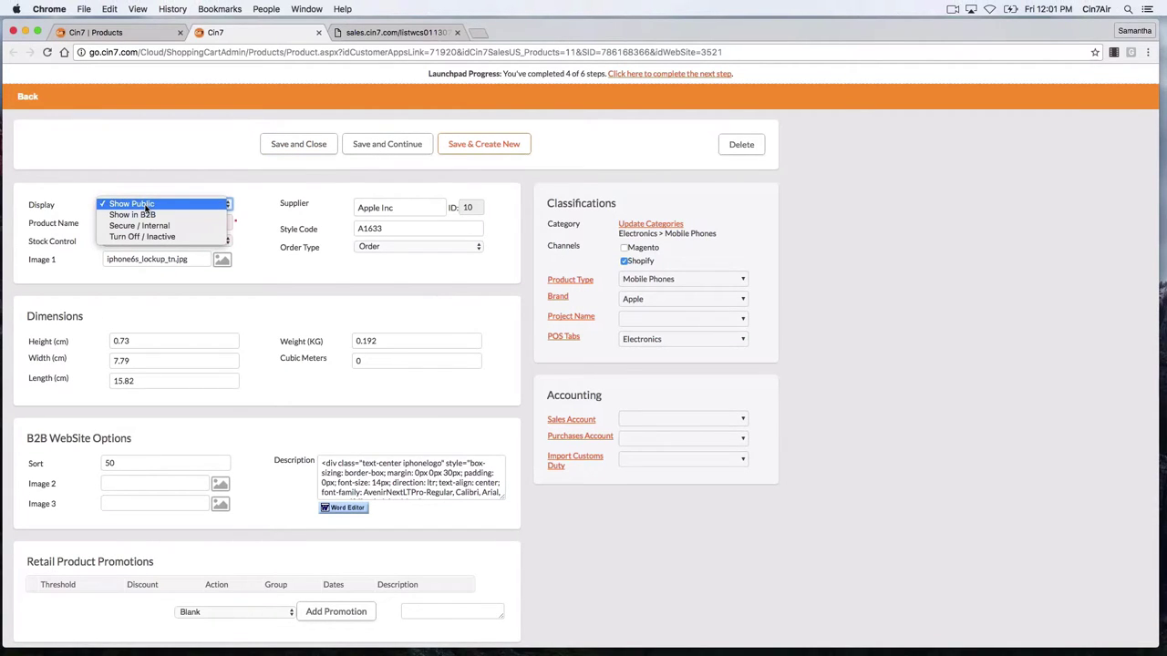
left_click(147, 205)
left_click(148, 206)
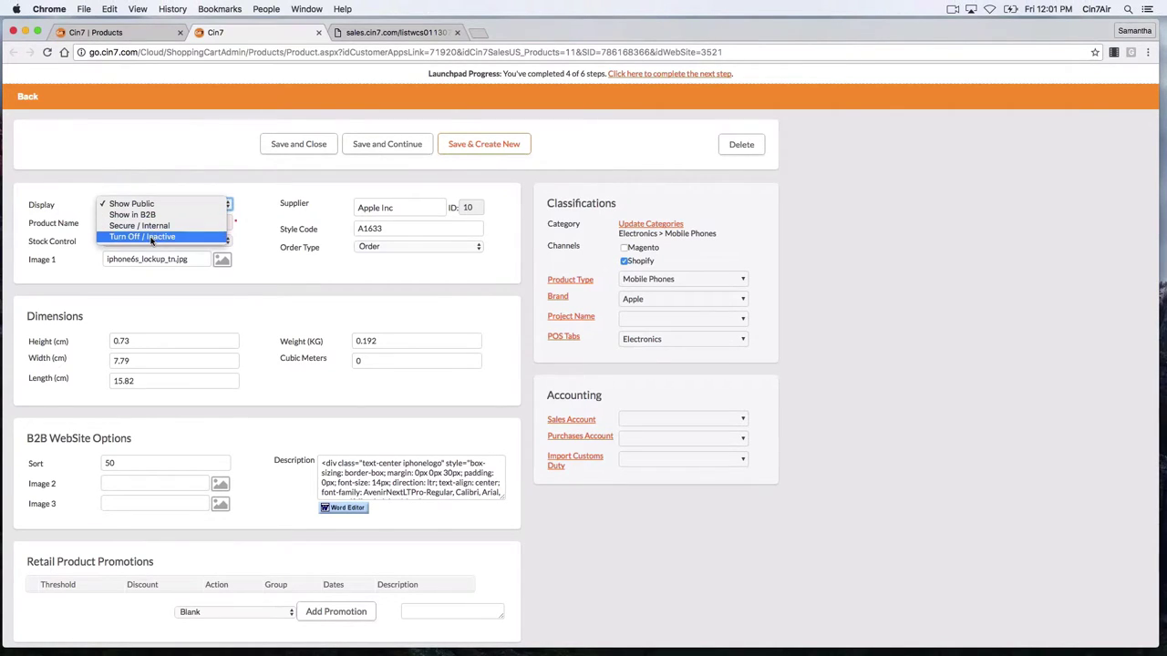
left_click(171, 179)
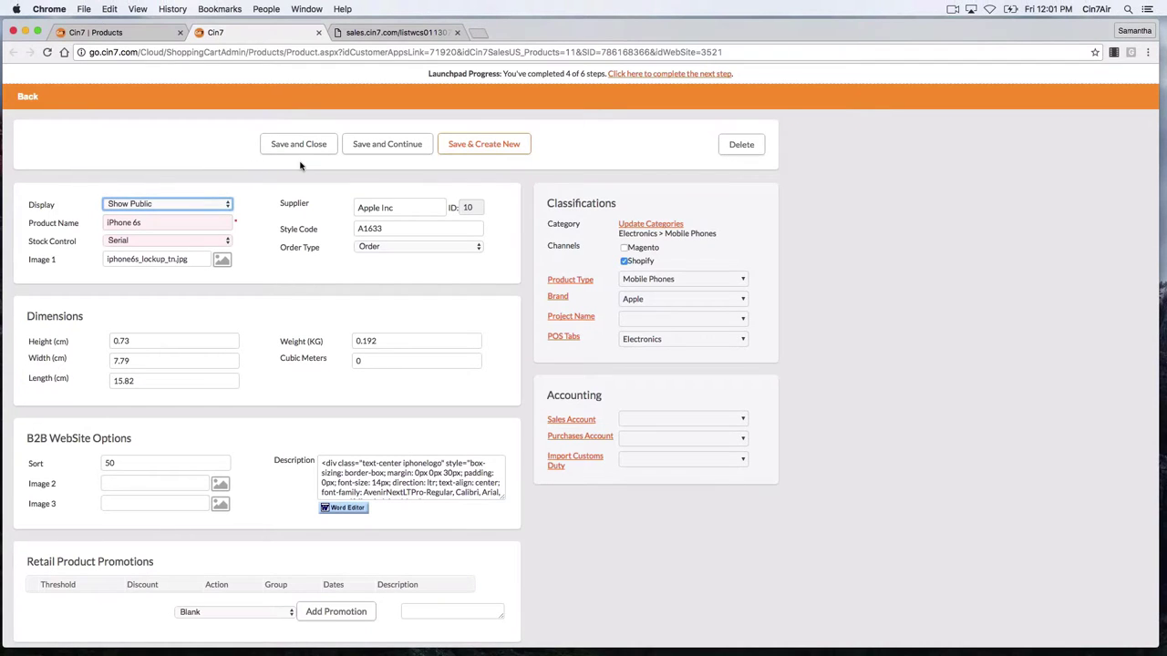
left_click(318, 32)
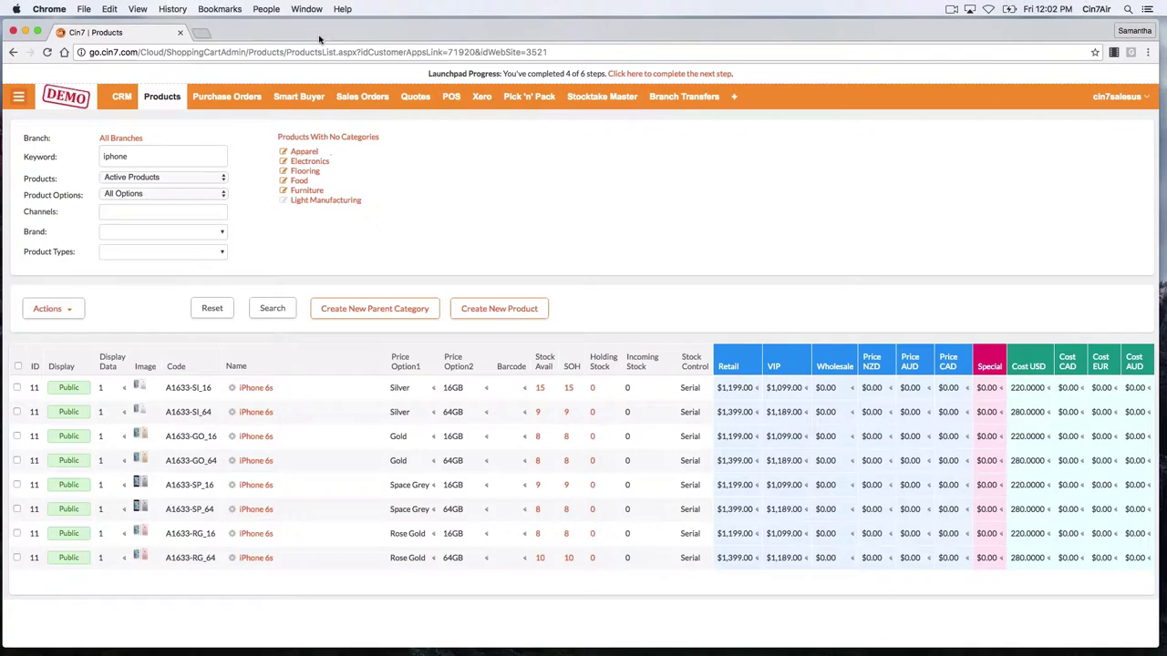
Step: Log into the storefront as Wholesale Inc via Auto Customer Login from its CRM record
left_click(129, 101)
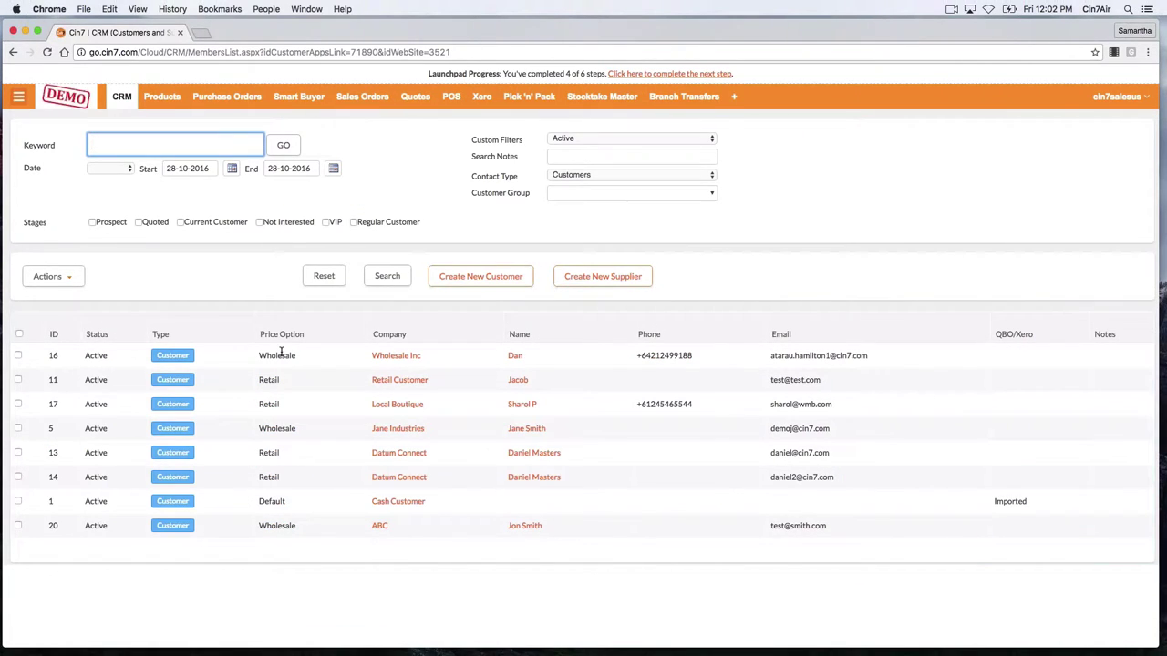
left_click(396, 357)
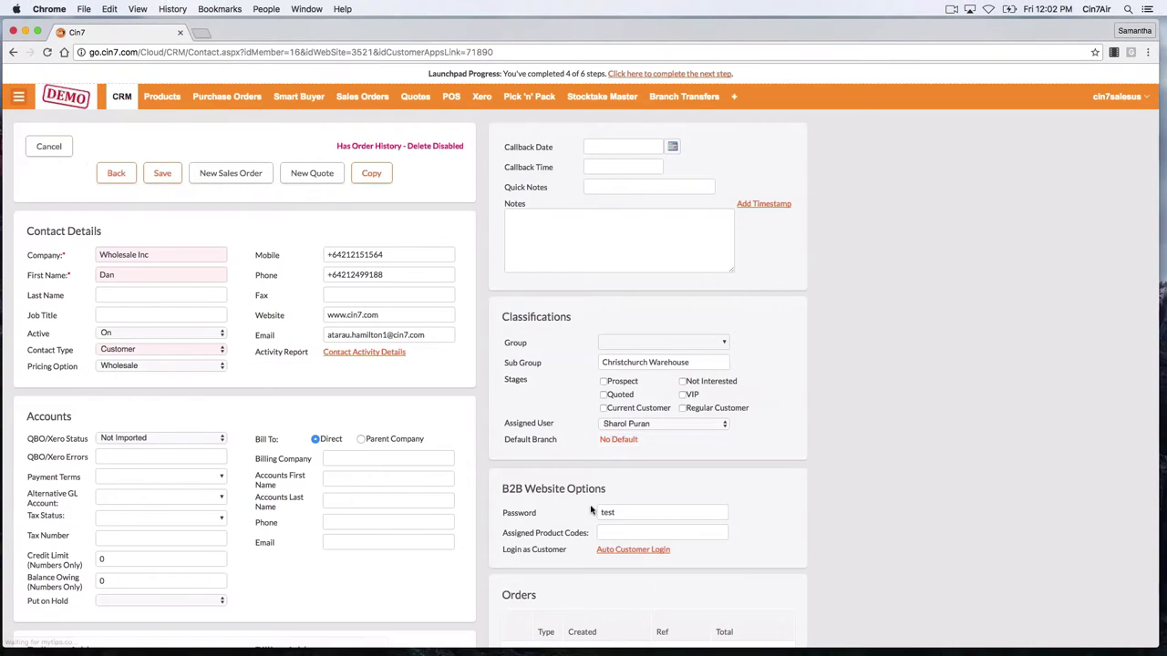
left_click(634, 551)
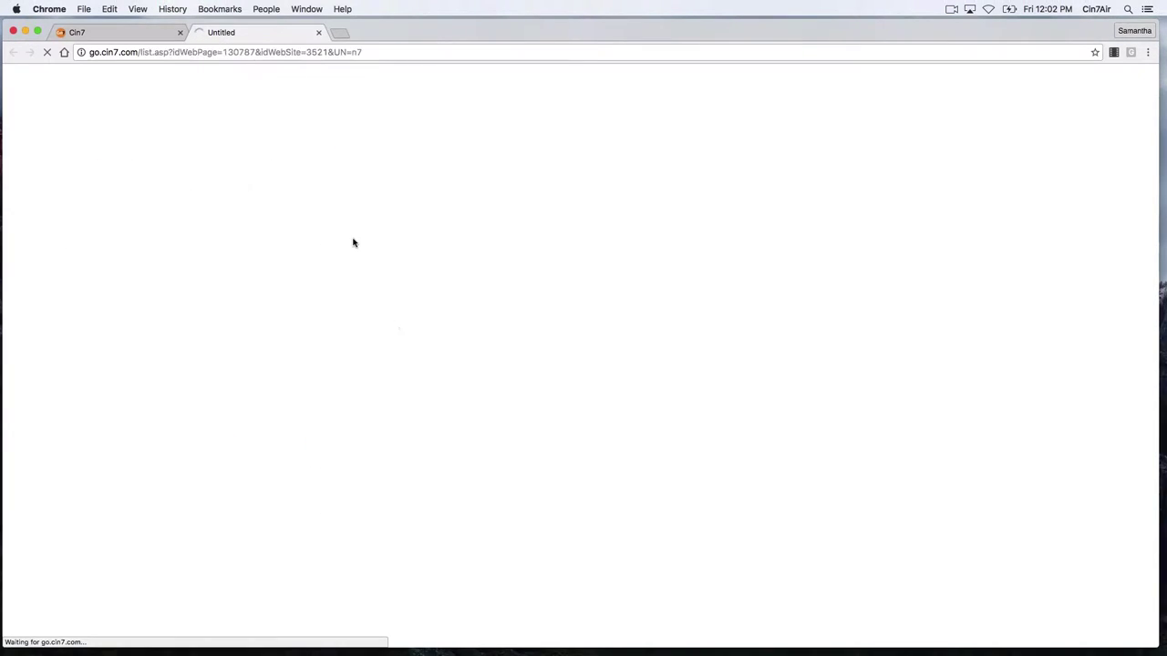
Step: Browse Food, then Mobile Phones showing iPhone 6s at $1,399.00, and return to Cin7's products list
left_click(472, 172)
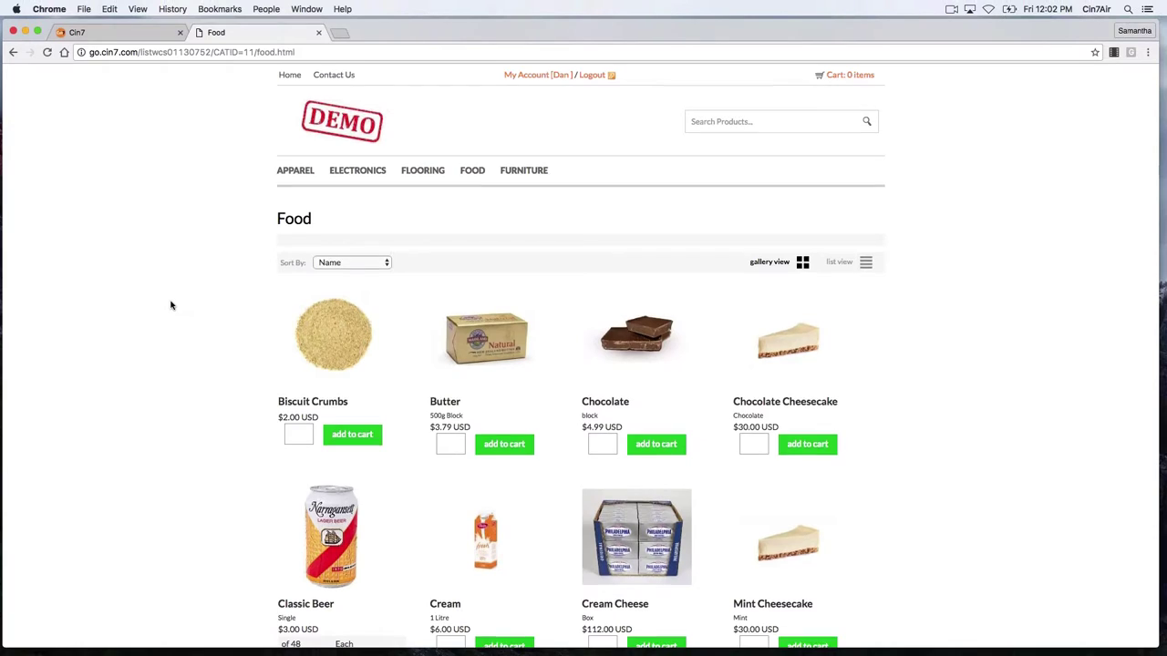
scroll(170, 306, "down", 4)
scroll(170, 305, "up", 4)
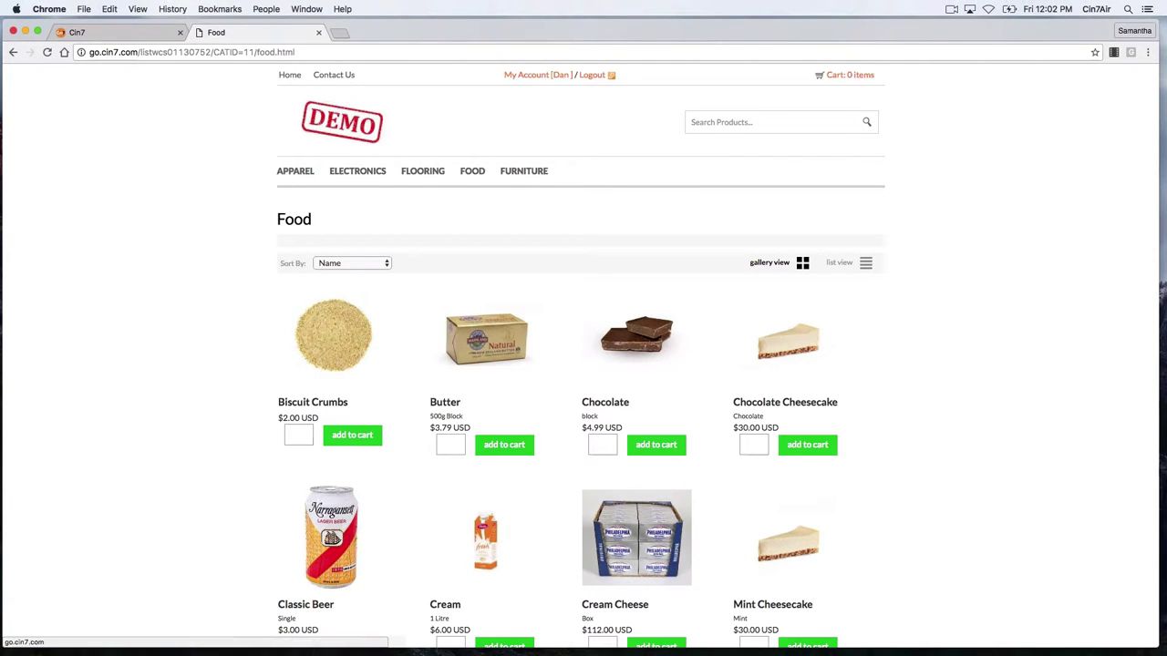
mouse_move(350, 181)
left_click(369, 200)
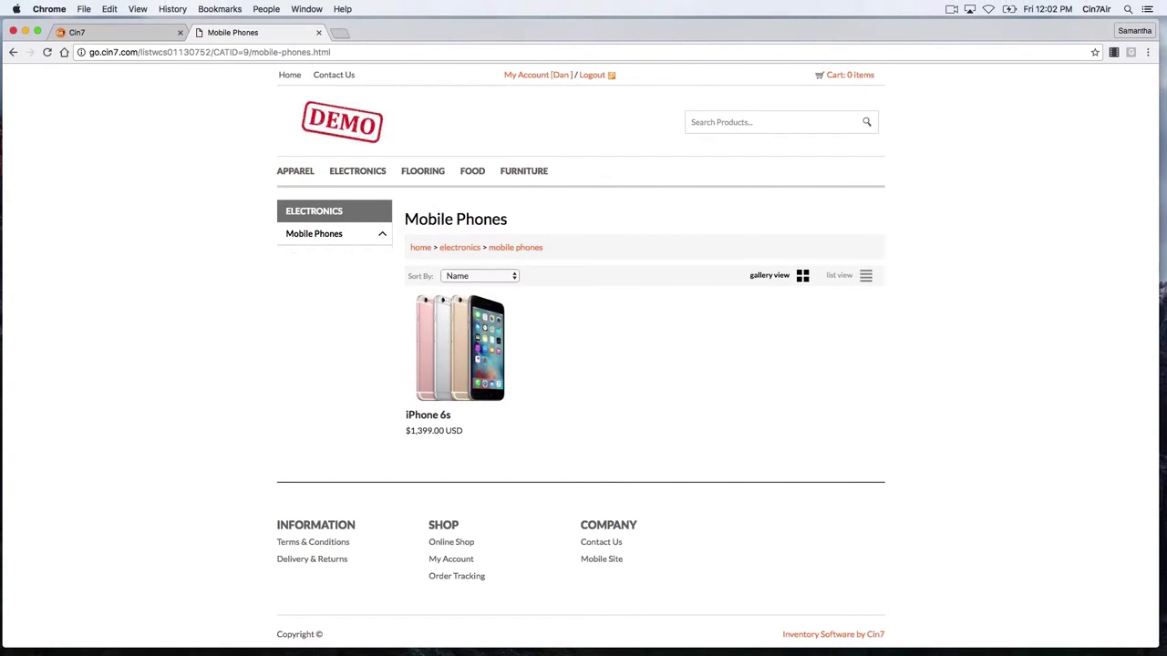
left_click(110, 32)
left_click(173, 96)
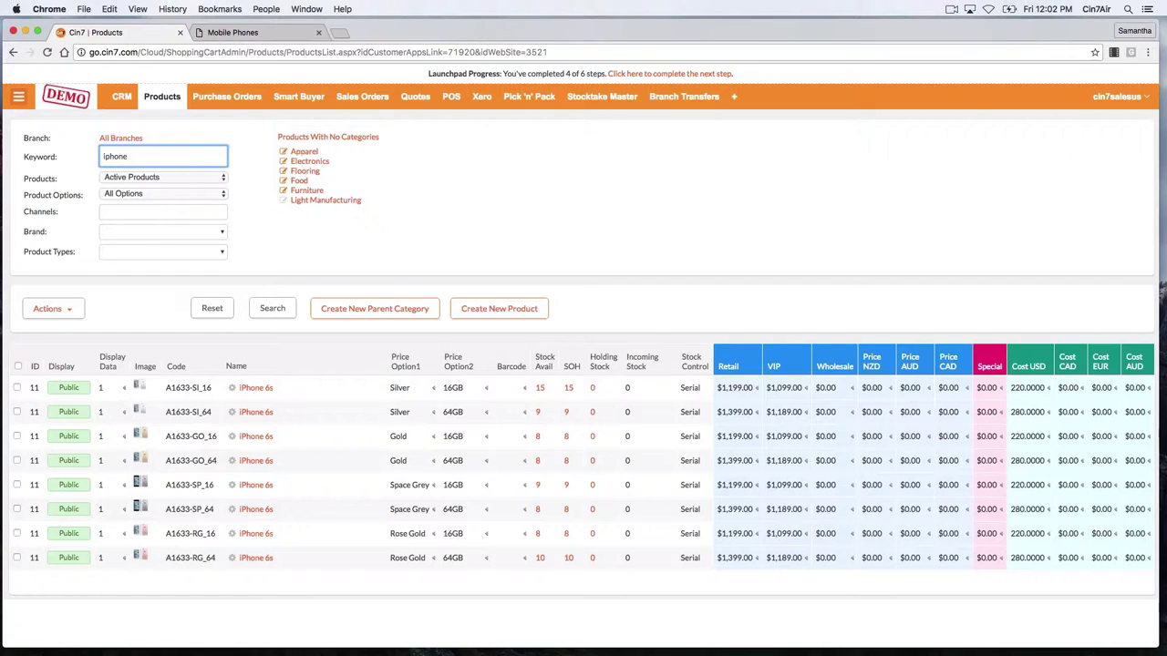
Step: Confirm $1,399.00 as the Silver 64GB iPhone 6s Retail price, then close the storefront Mobile Phones tab
left_click(739, 412)
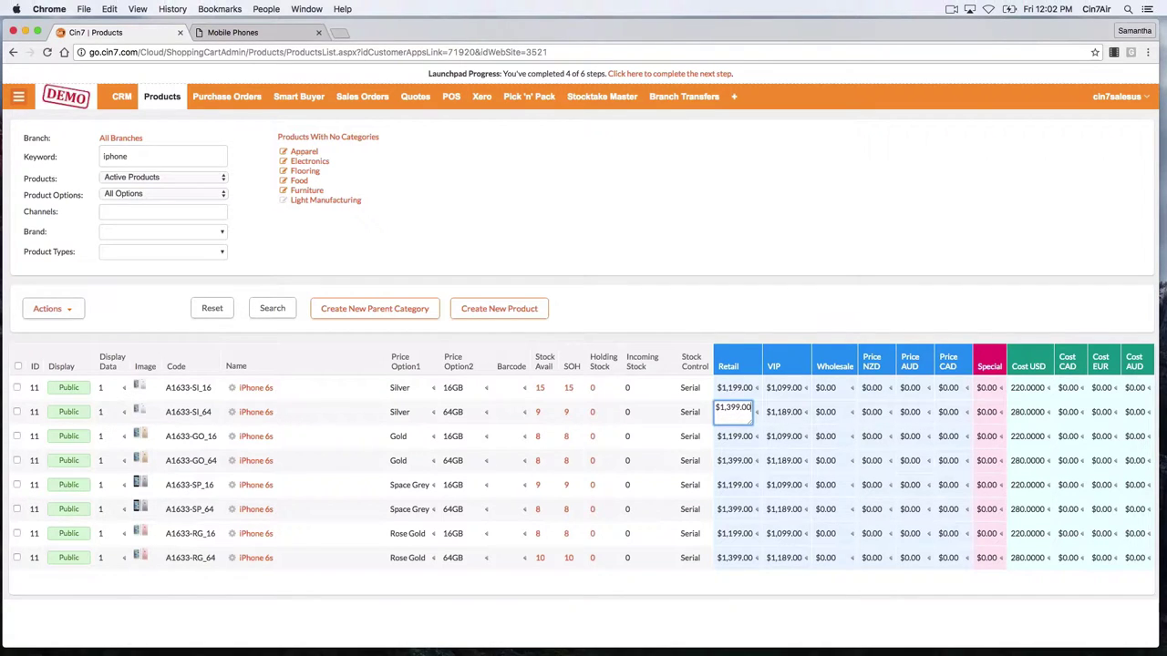
left_click(835, 410)
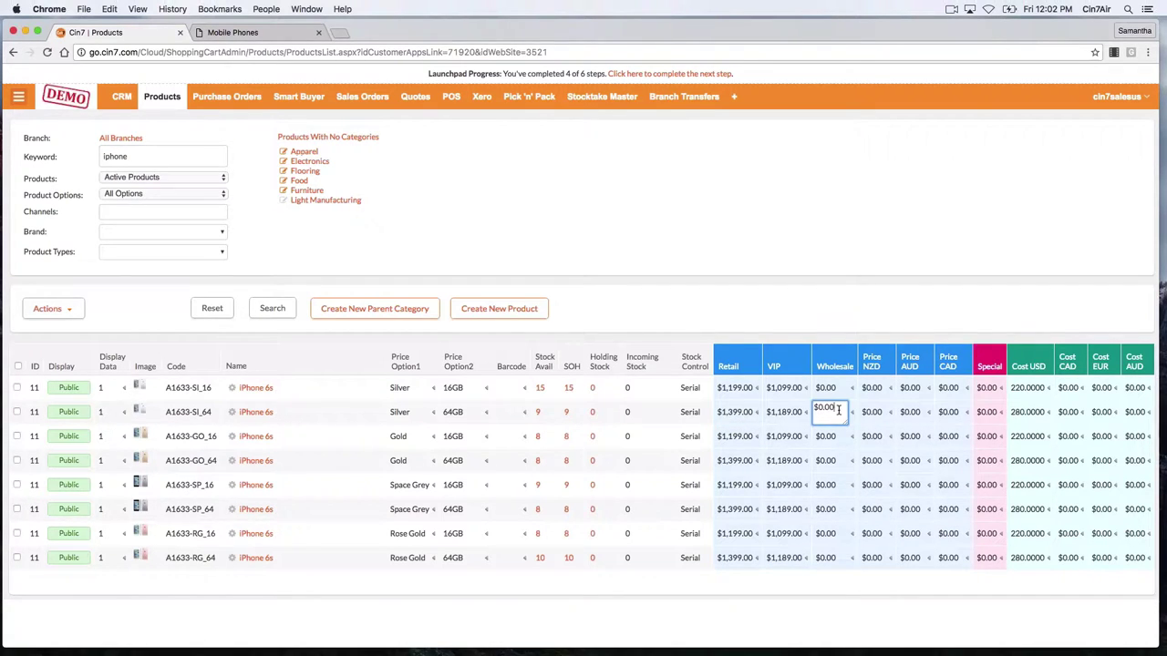
left_click(733, 410)
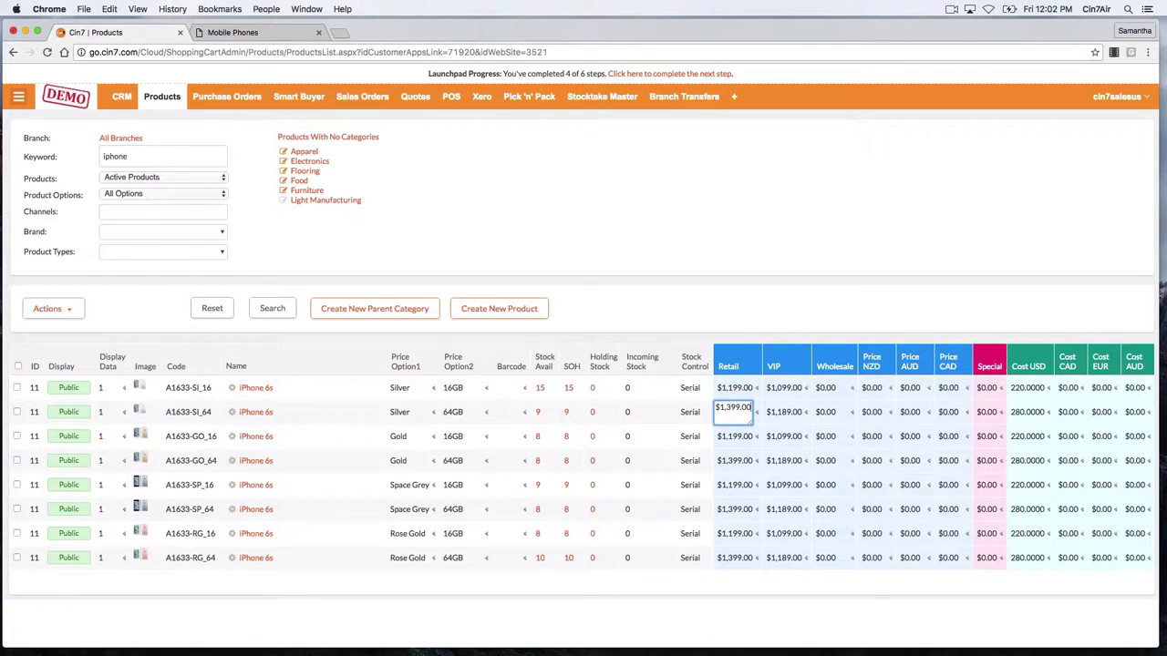
left_click(693, 312)
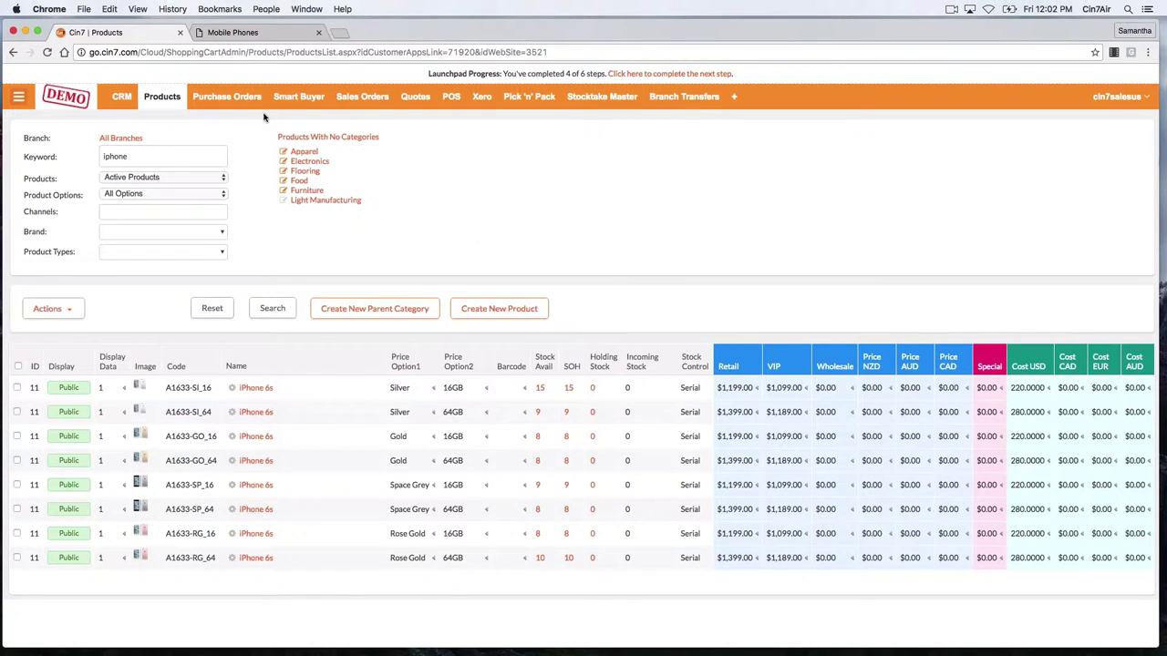
left_click(256, 33)
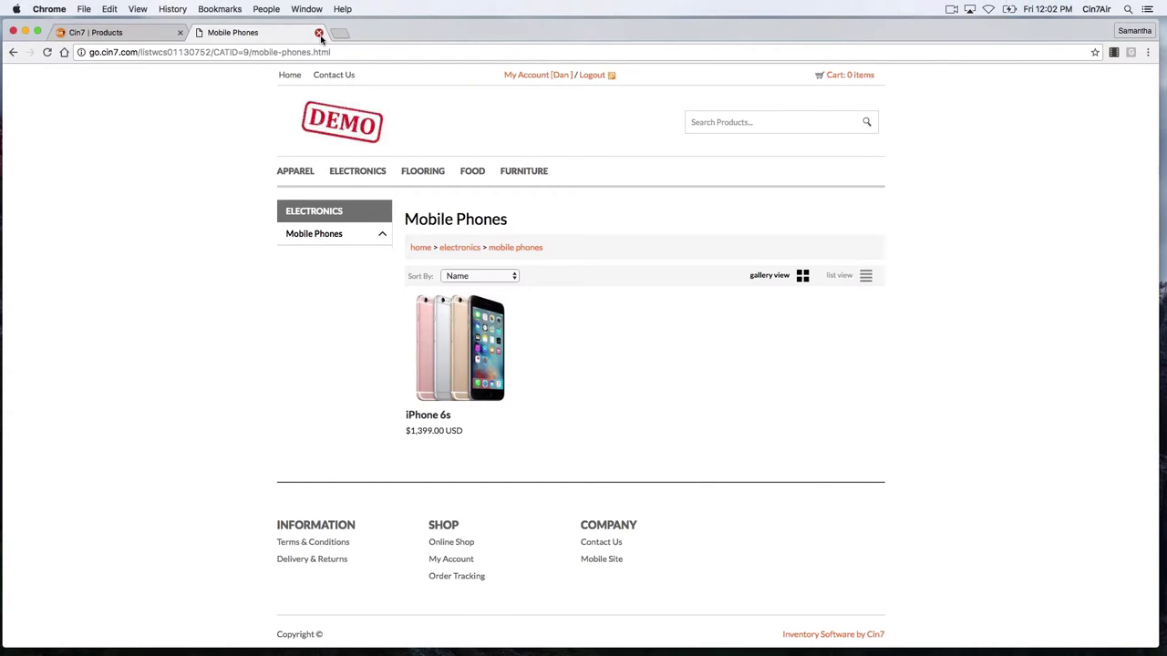
left_click(319, 33)
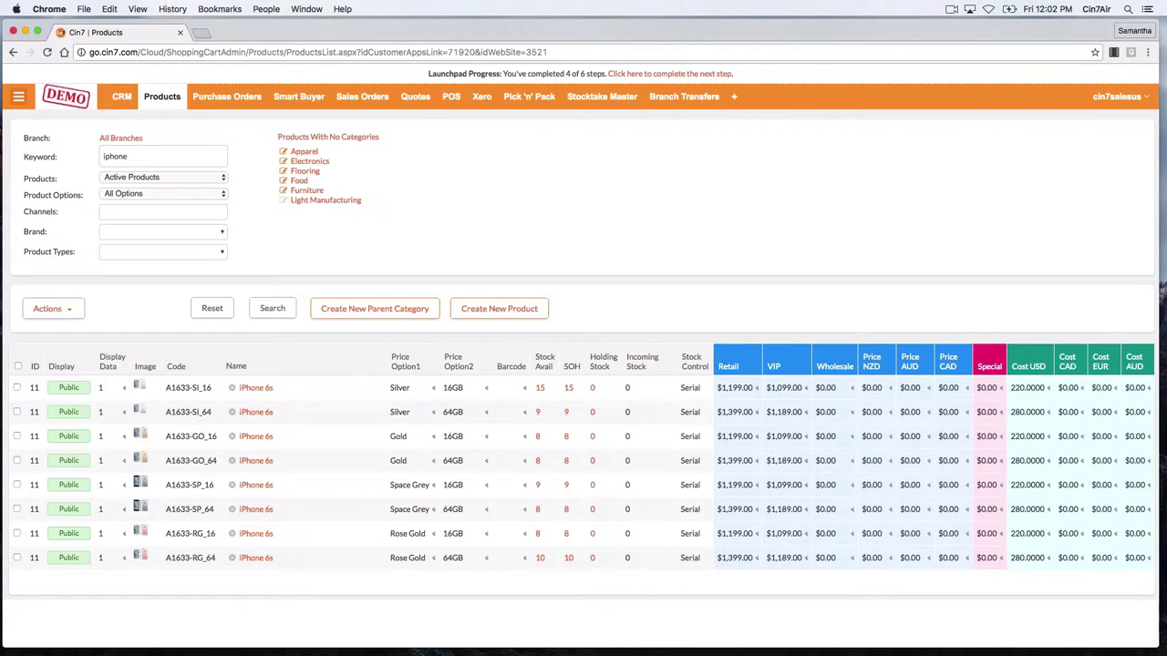
Step: Put the Latest B2B Orders widget from the B2B Website list onto an empty dashboard tile
left_click(65, 104)
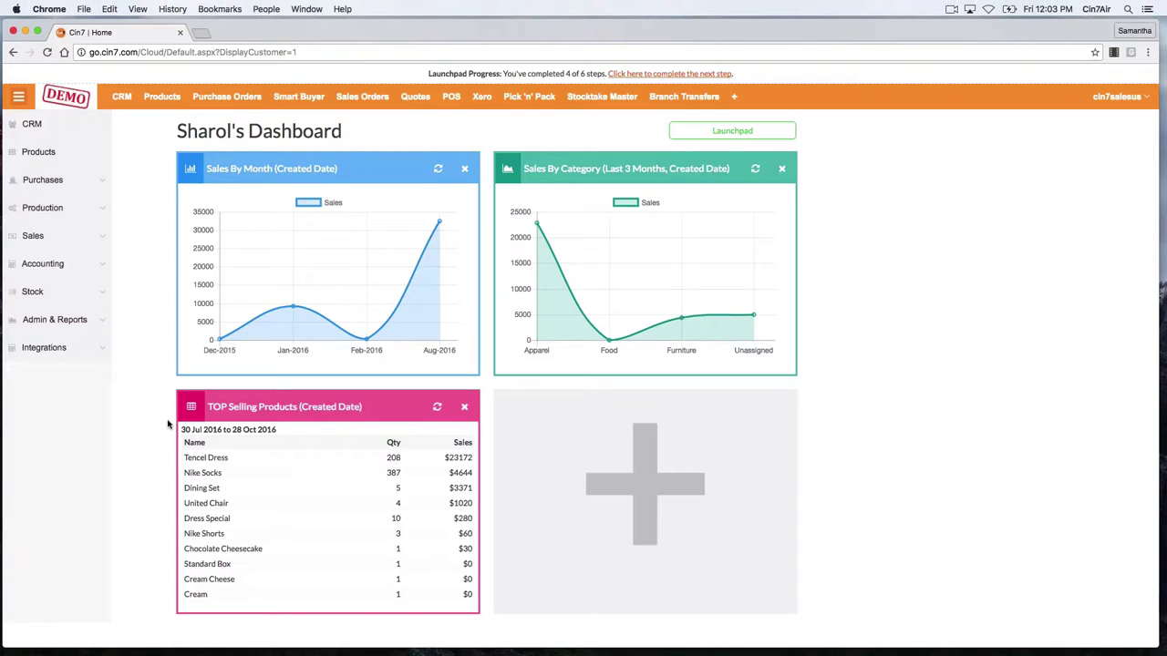
left_click(361, 97)
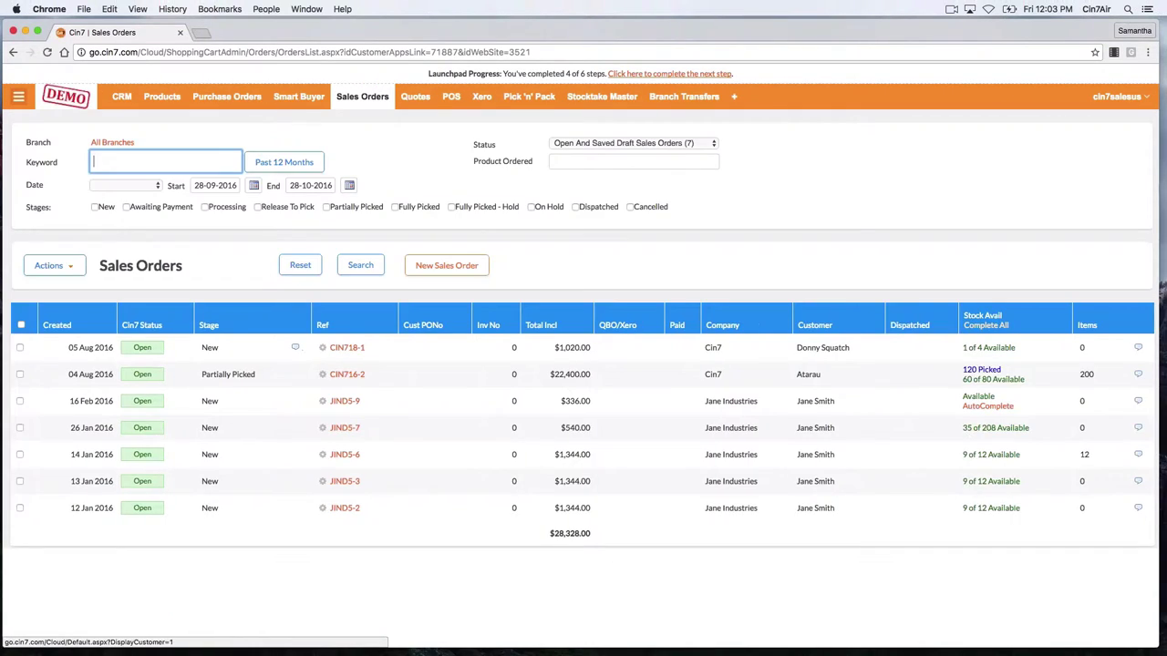
left_click(66, 97)
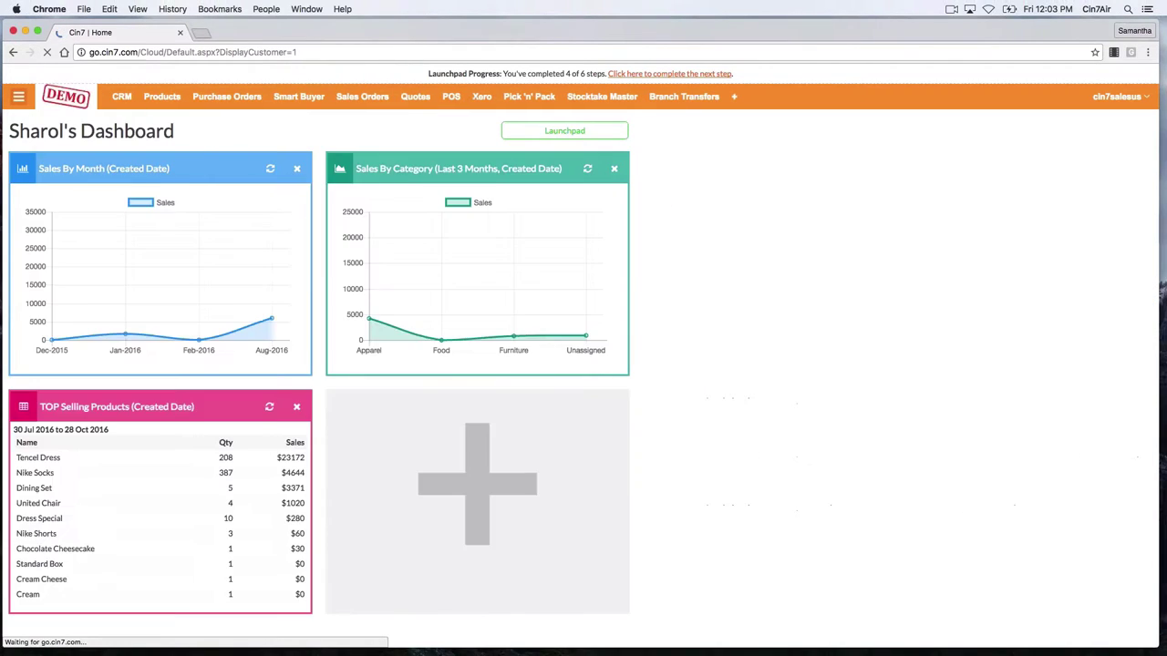
left_click(648, 455)
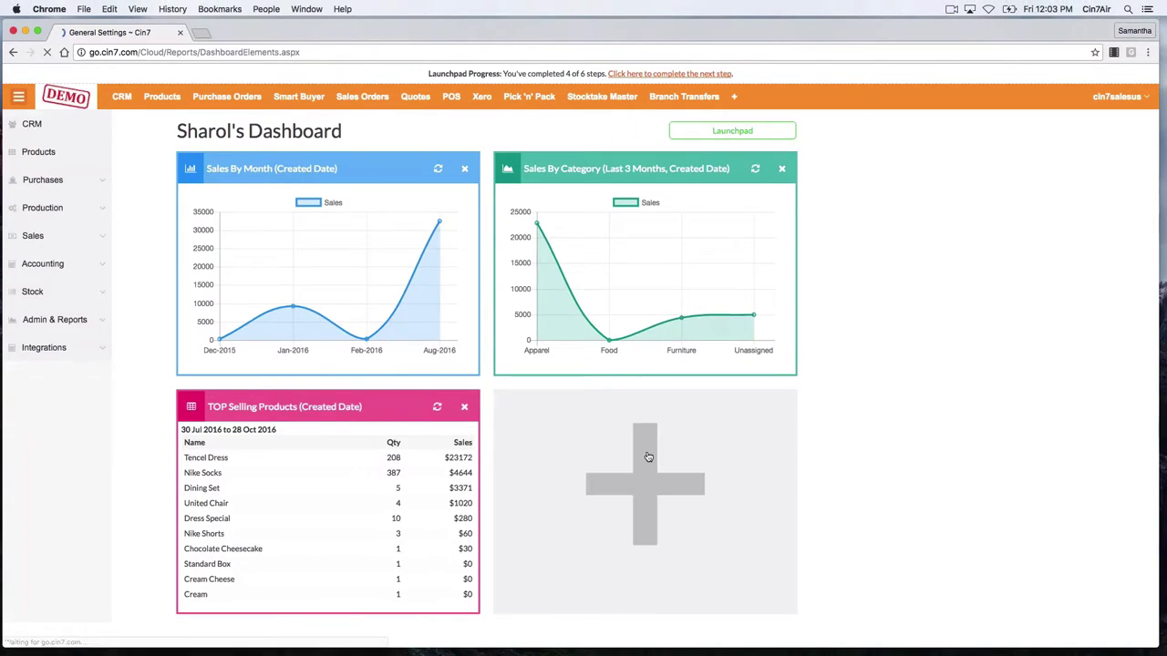
scroll(392, 351, "down", 3)
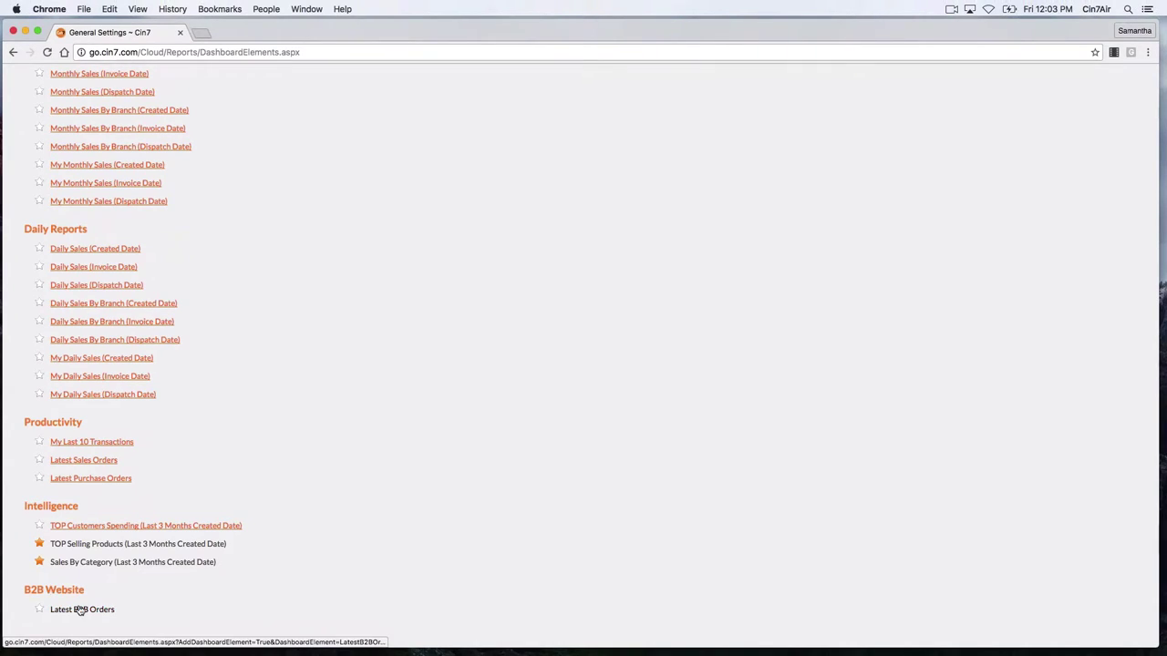
left_click(61, 612)
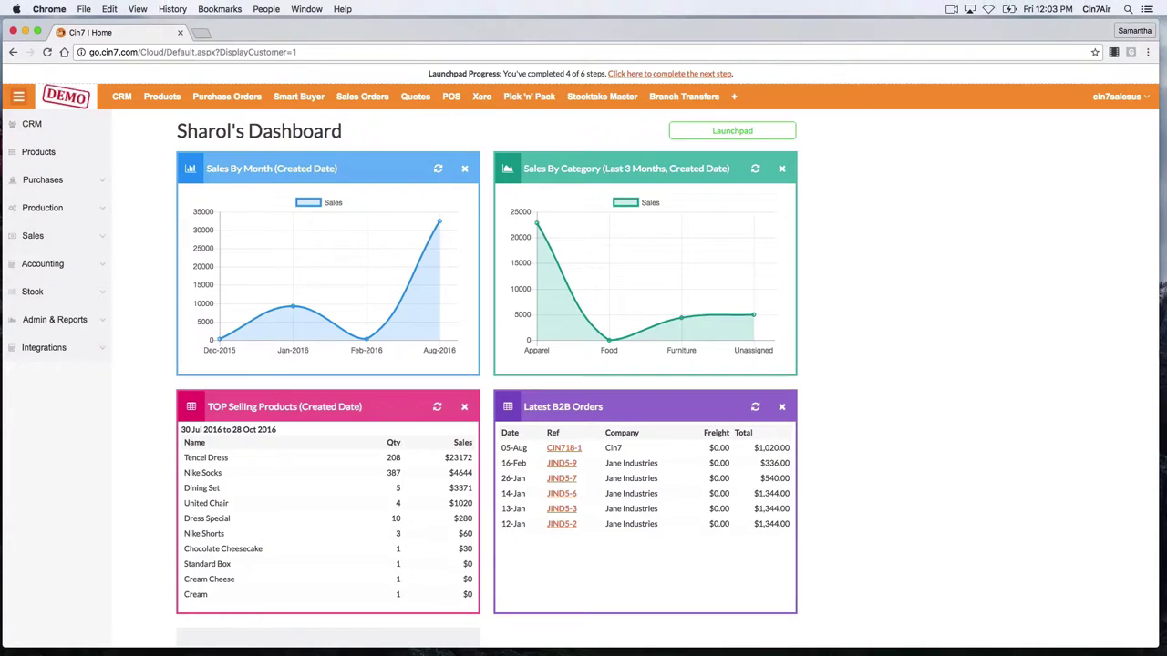
Step: Load sales.cin7.com in a new tab, then open Wholesale Inc from the CRM customer list
left_click(124, 97)
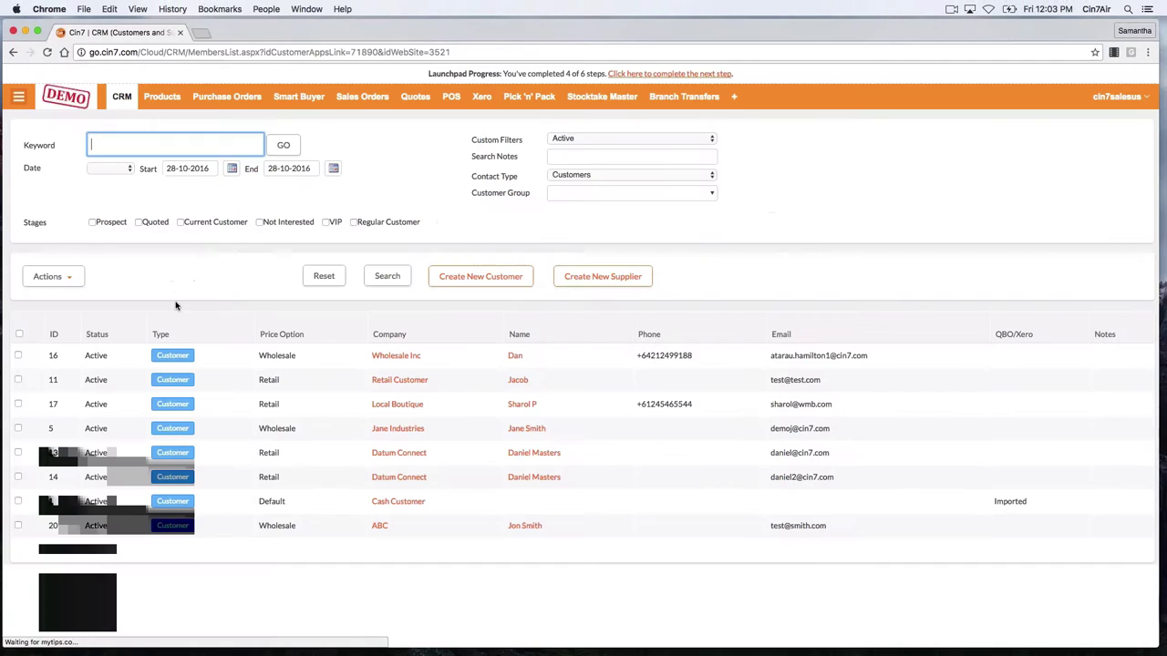
left_click(202, 32)
type("sales.cin7.com")
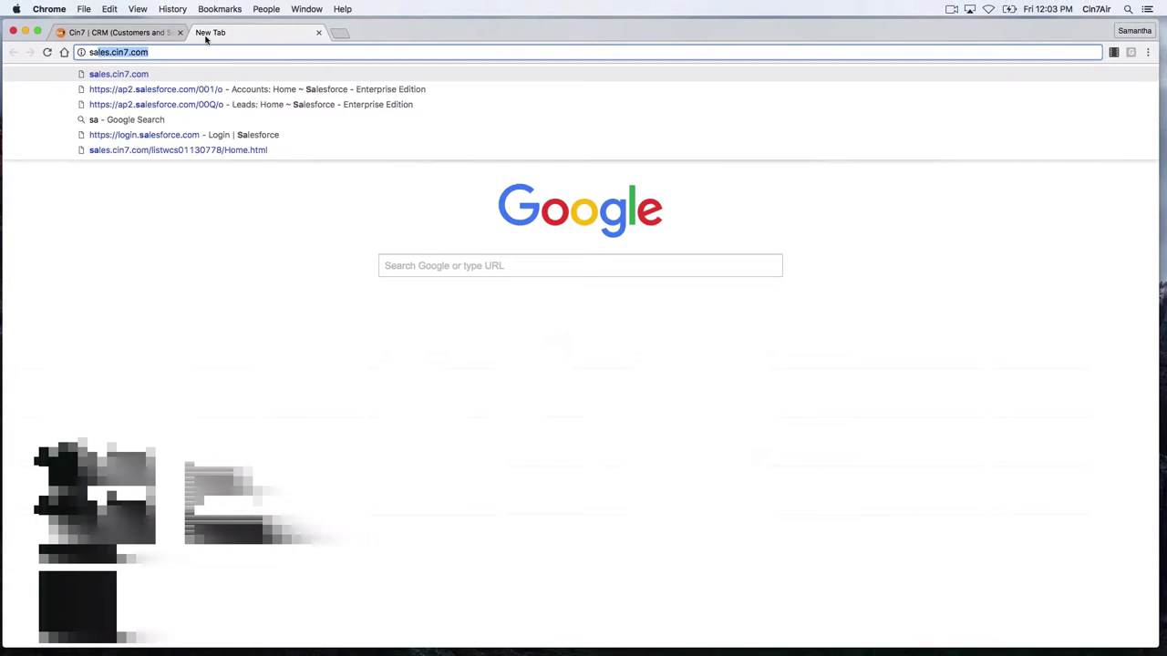
key("Return")
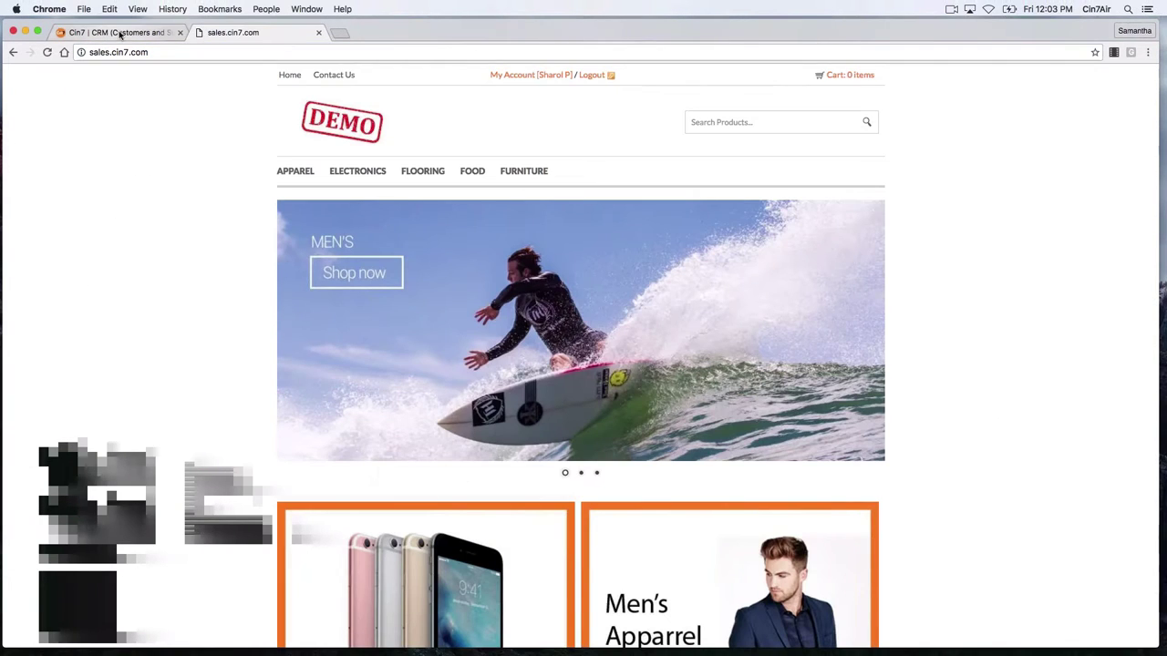
left_click(121, 33)
left_click(394, 360)
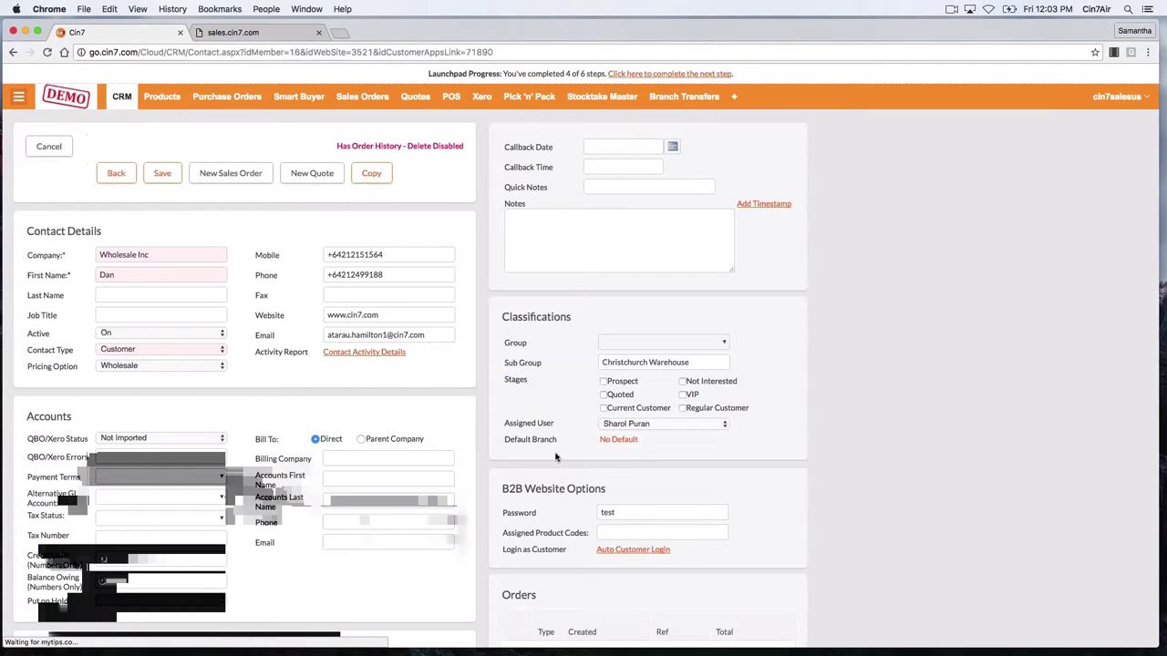
Step: Log out of the storefront and paste the customer's copied e-mail into its login form
triple_click(375, 335)
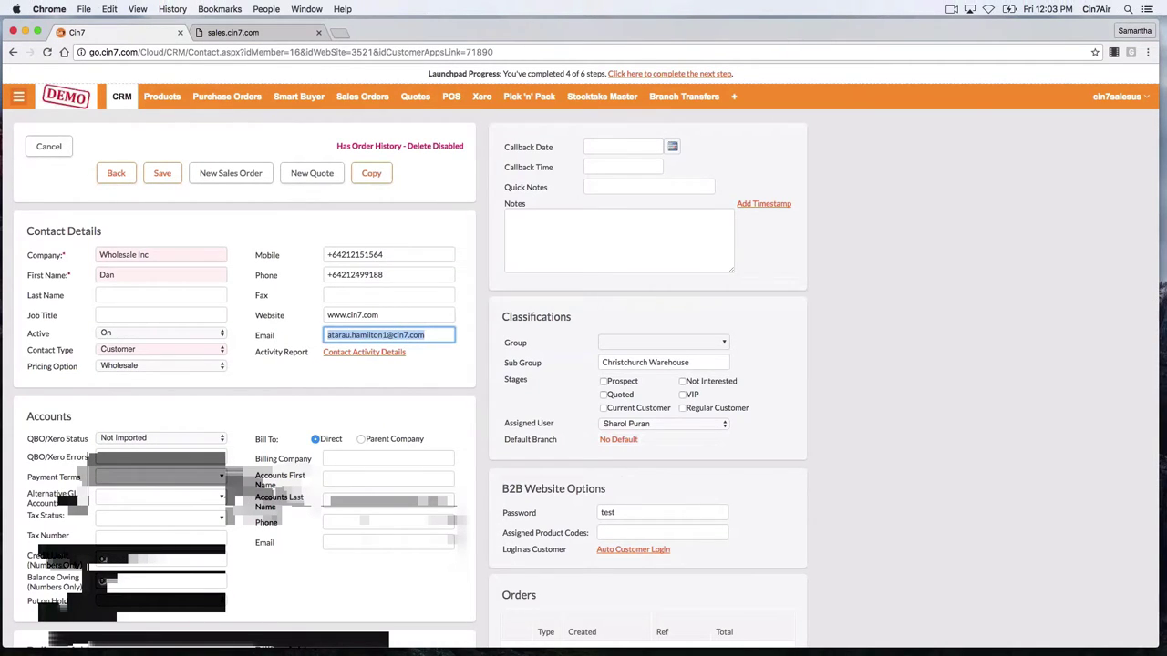
key("super+c")
left_click(232, 32)
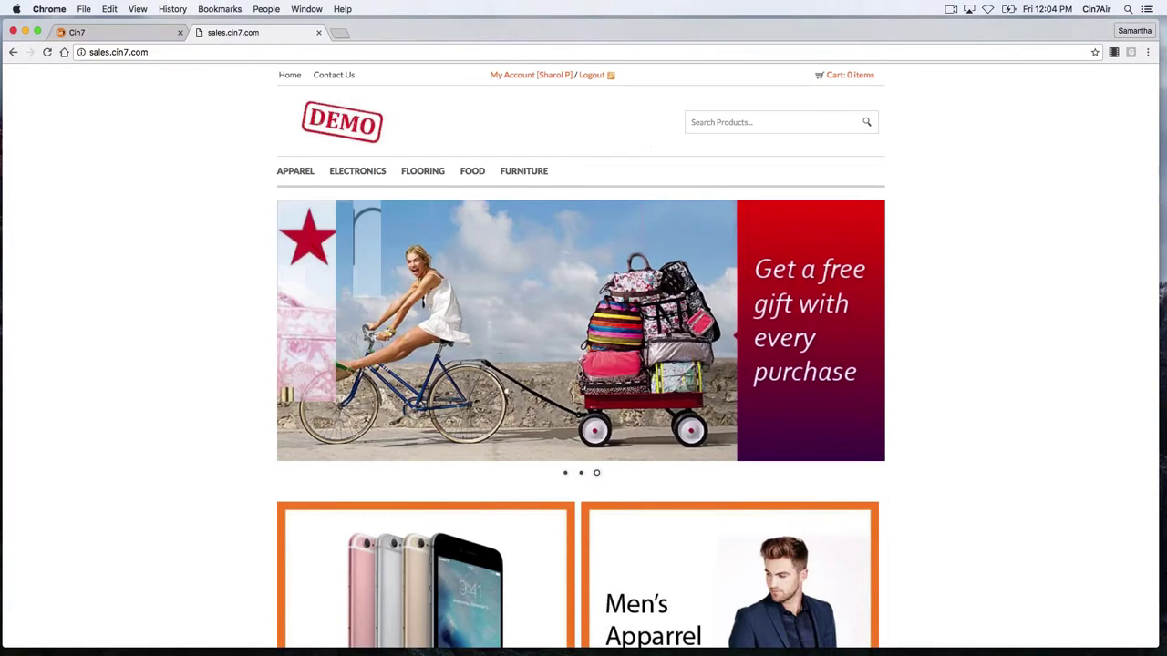
left_click(594, 76)
left_click(600, 284)
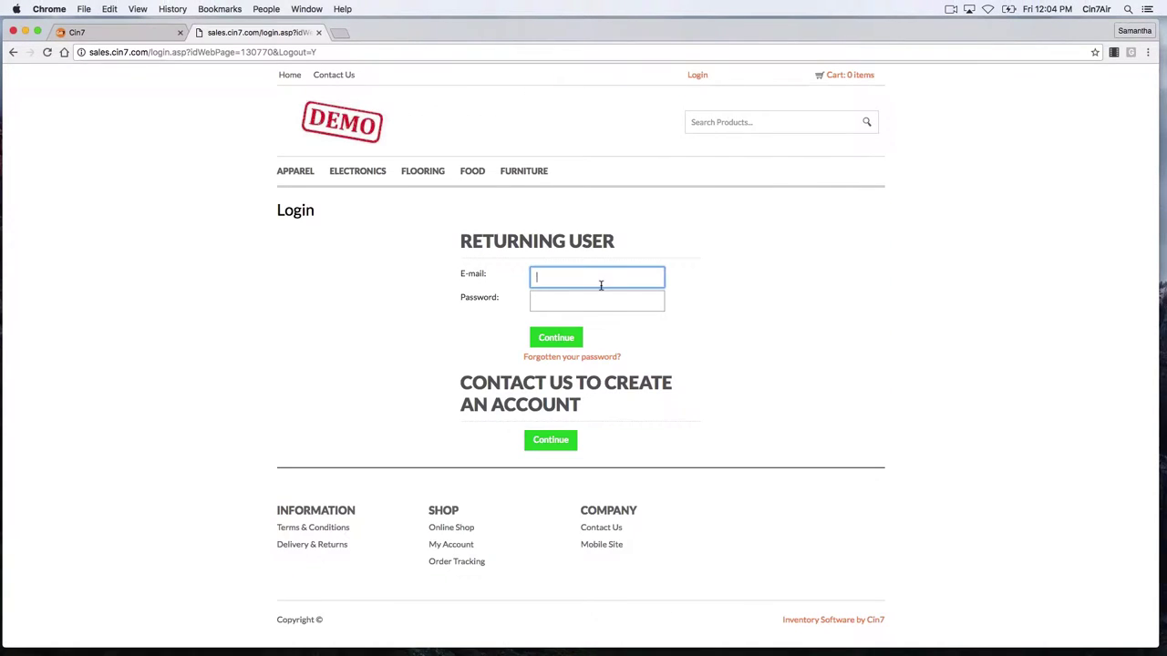
key("super+v")
Step: Copy the customer's B2B website password into the login password field and sign in
left_click(116, 32)
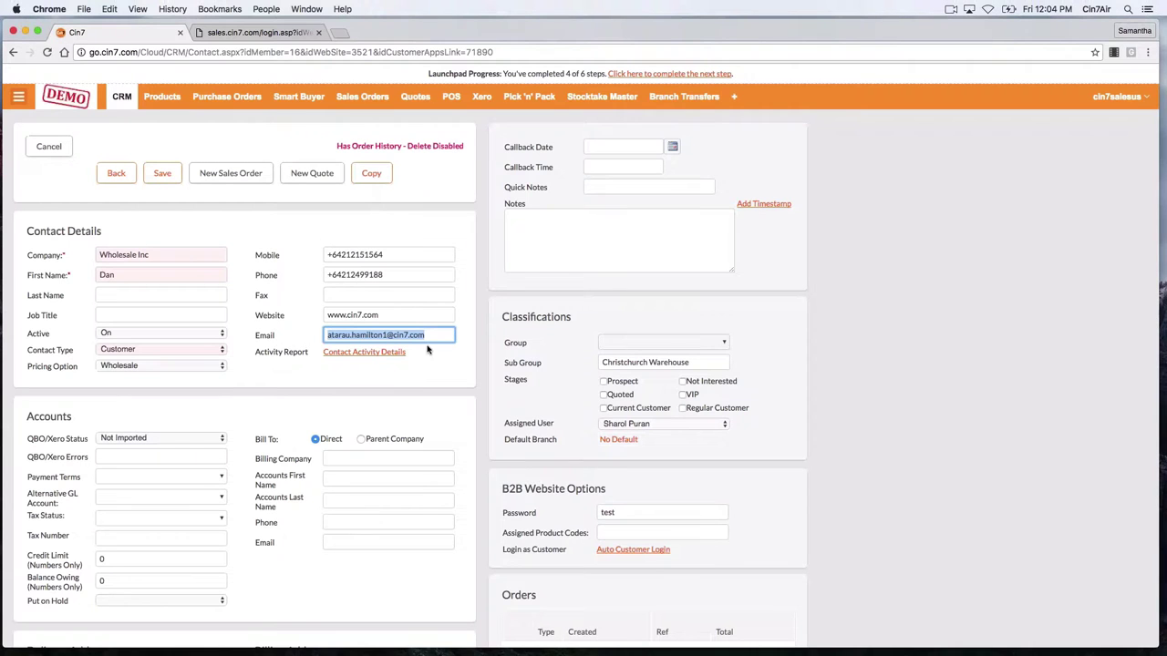
left_click(662, 512)
key("super+a")
key("super+c")
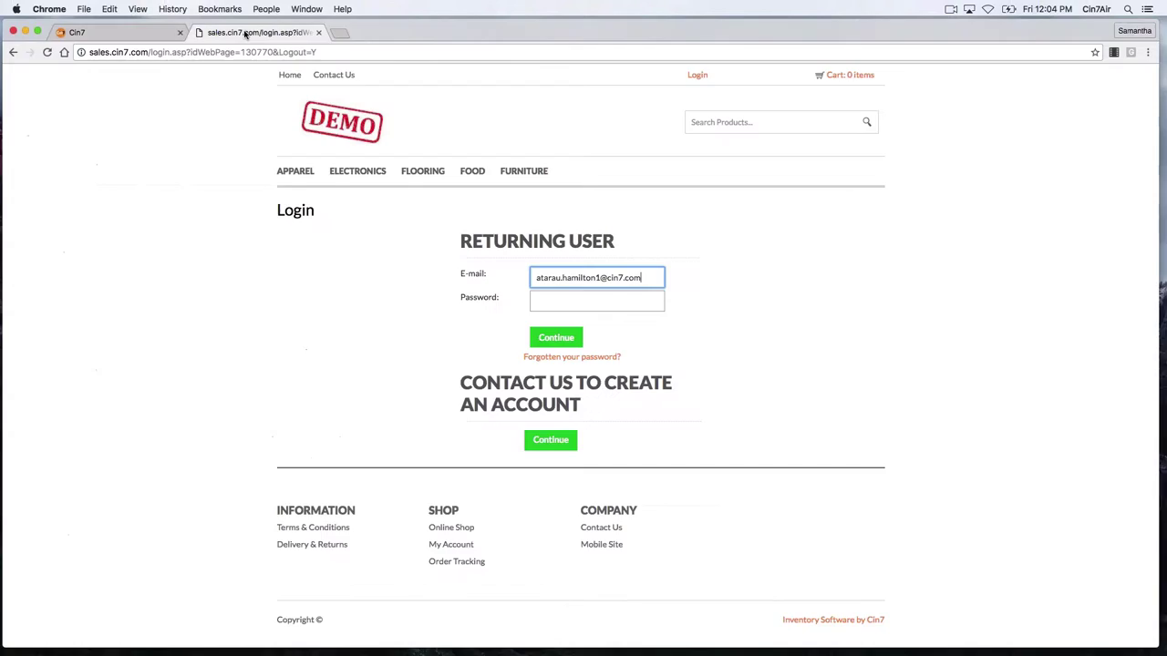
left_click(255, 33)
key("Tab")
key("super+v")
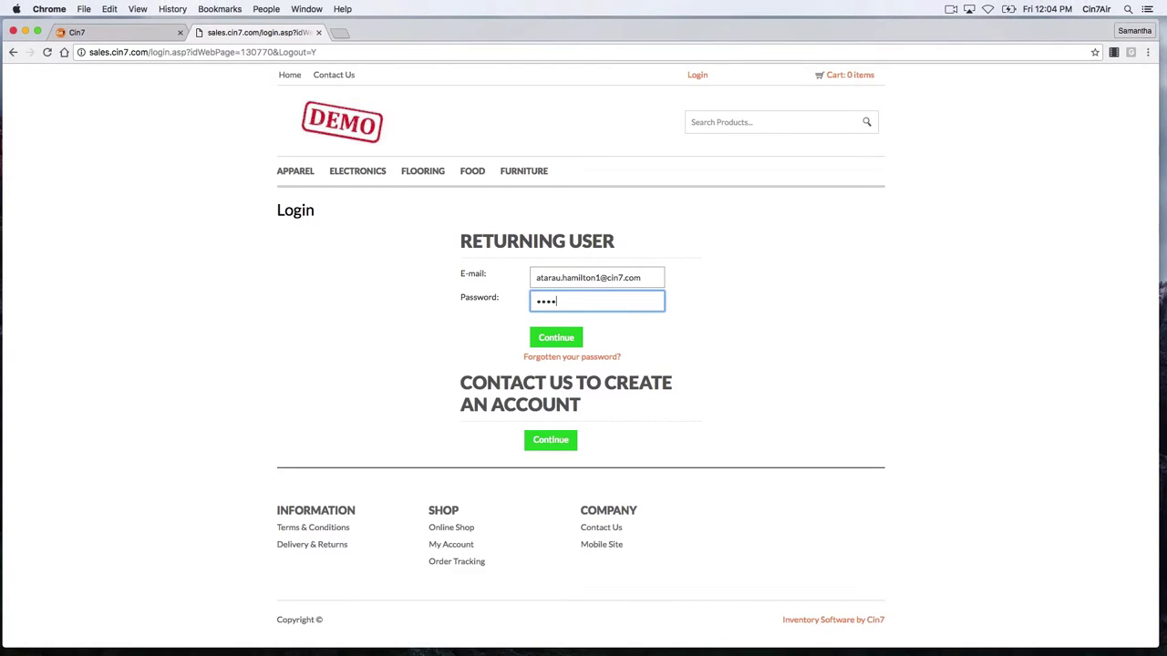
left_click(554, 338)
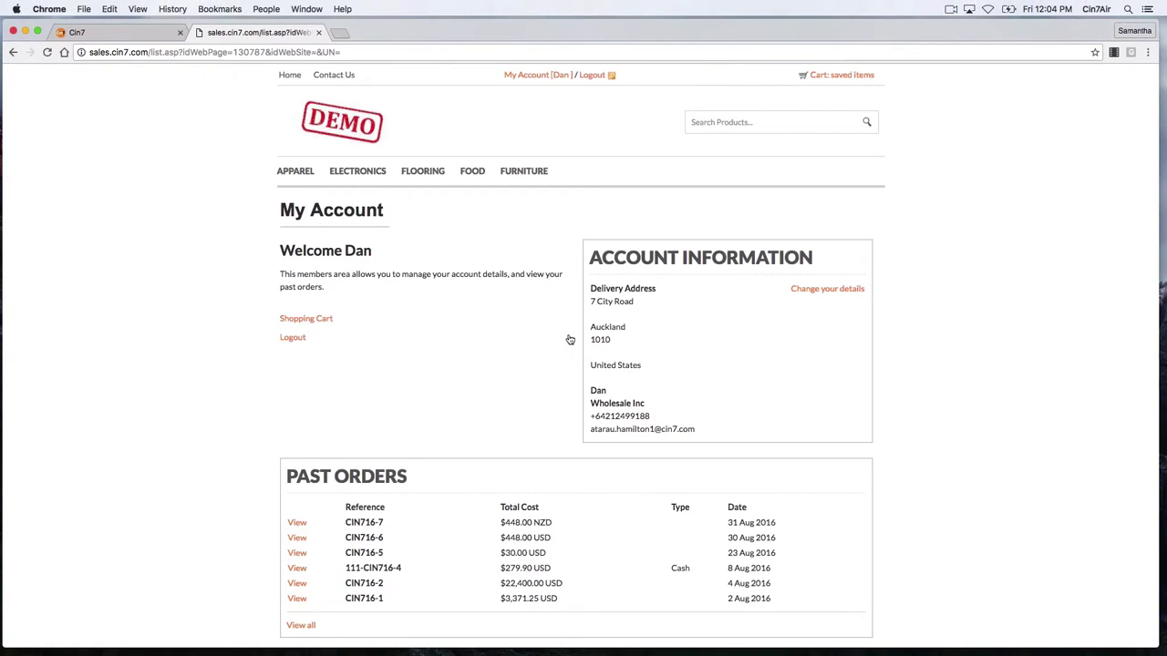
Step: Add one 16GB Gold and one 64GB Rose Gold iPhone 6s to the cart
left_click(357, 174)
left_click(461, 312)
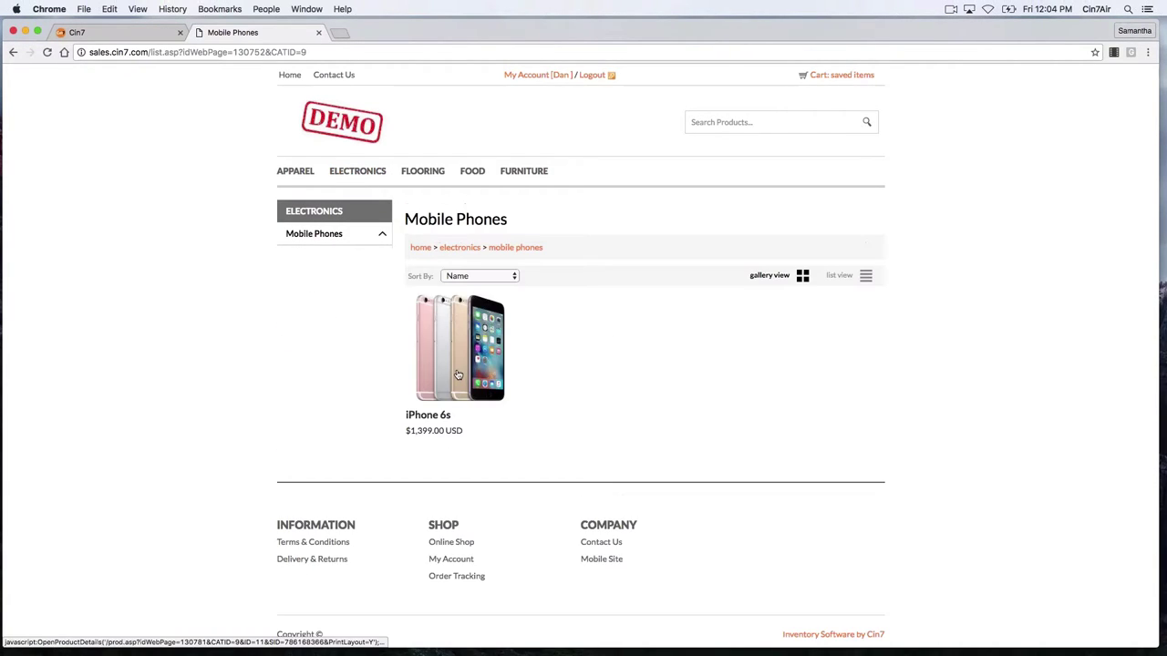
left_click(456, 339)
left_click(600, 260)
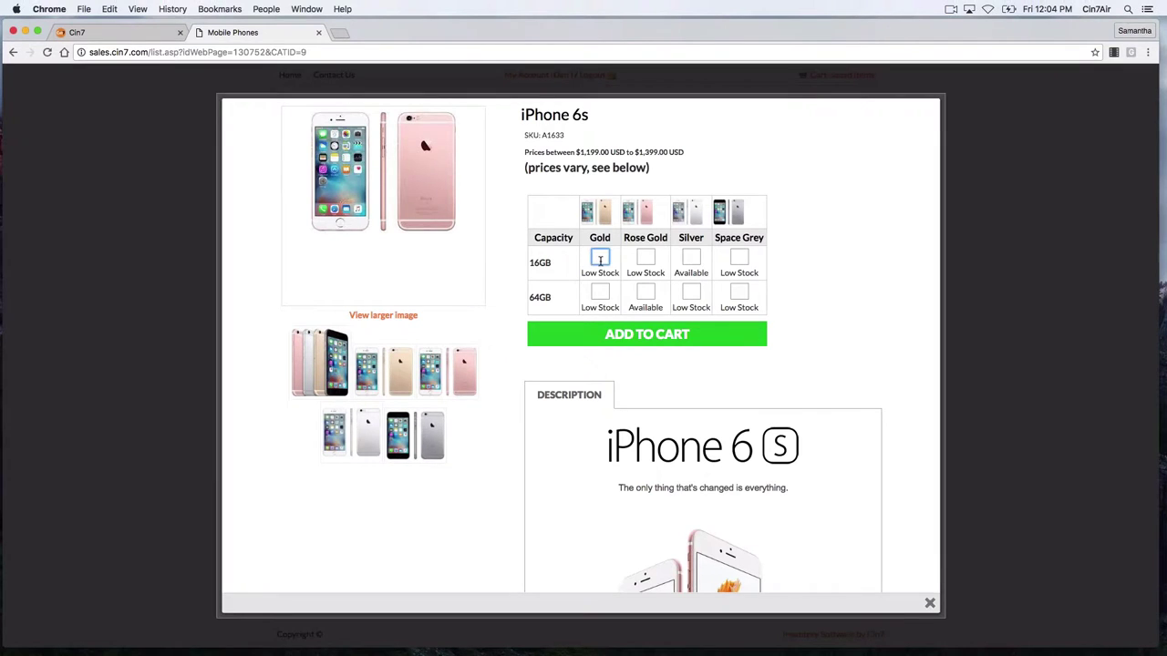
type("1")
left_click(645, 292)
type("1")
left_click(648, 335)
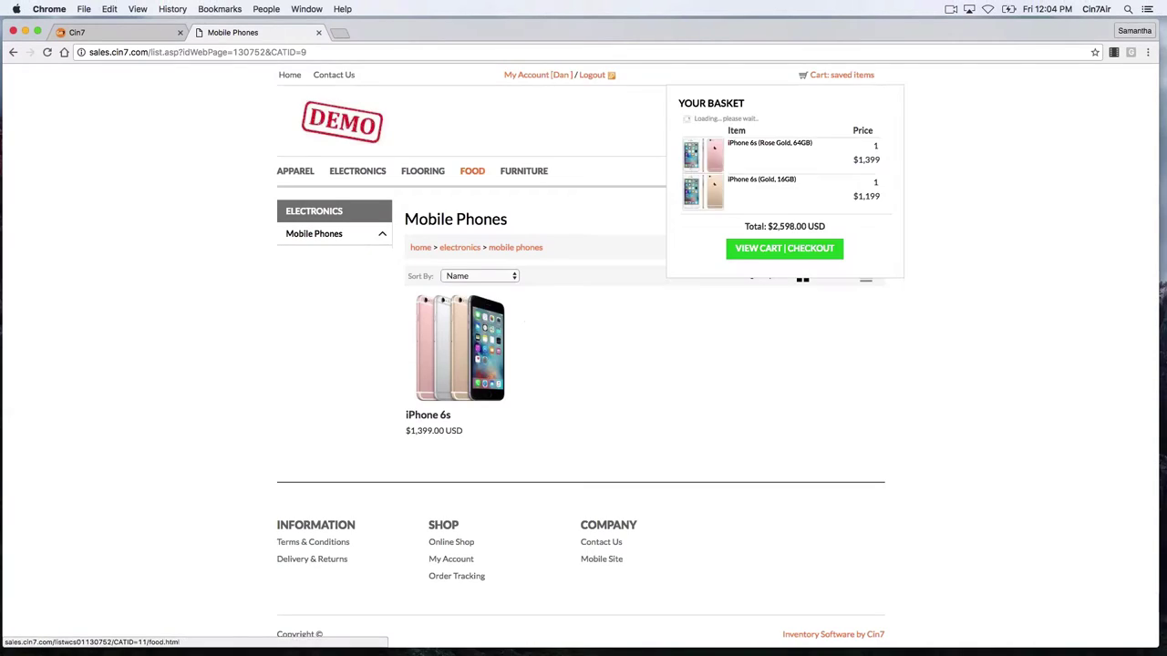
Step: Add a Mint Cheesecake from the Food category to the cart
left_click(472, 172)
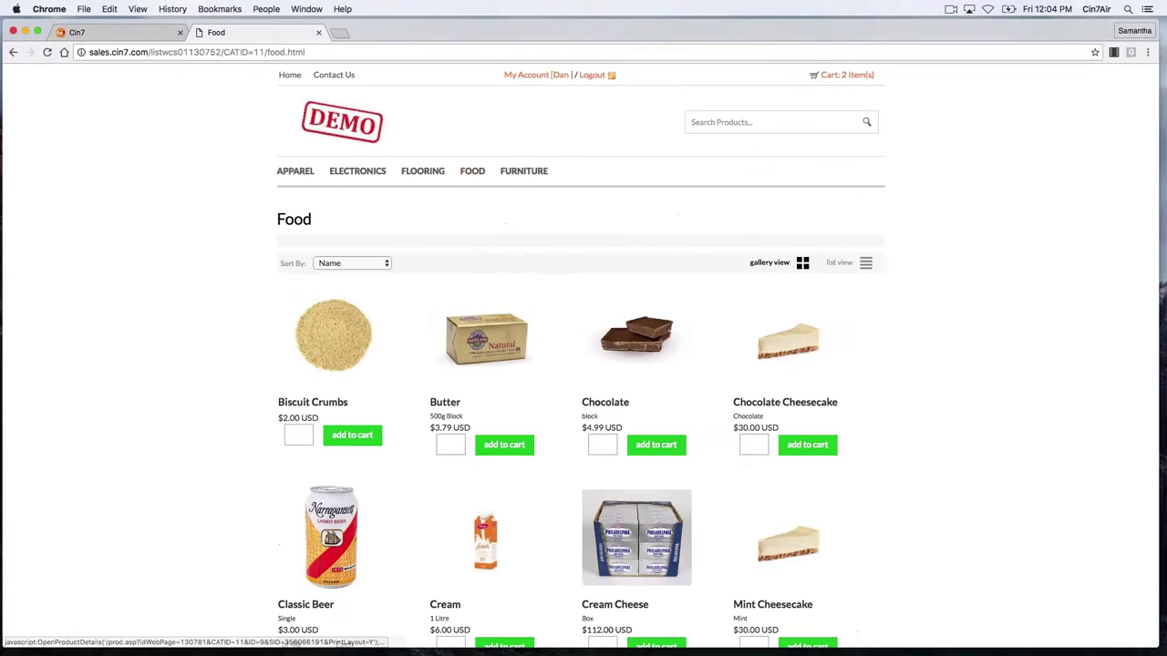
scroll(385, 337, "down", 5)
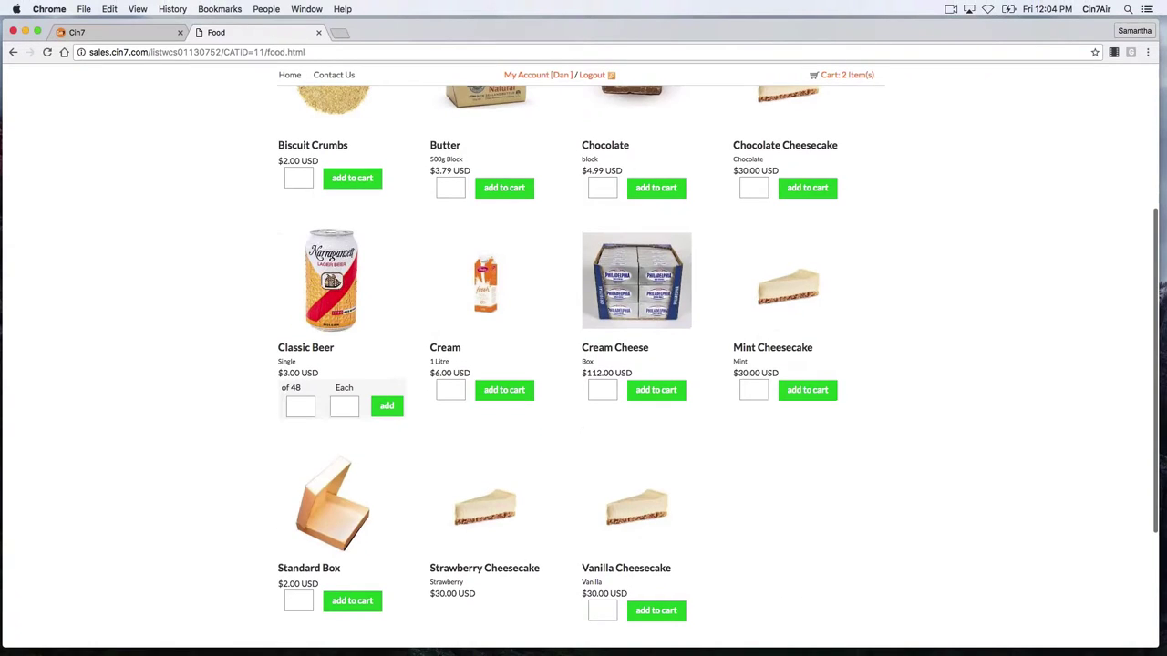
left_click(808, 390)
Step: In the cart, choose United States delivery and Freight To Be Confirmed - TBC
left_click(784, 277)
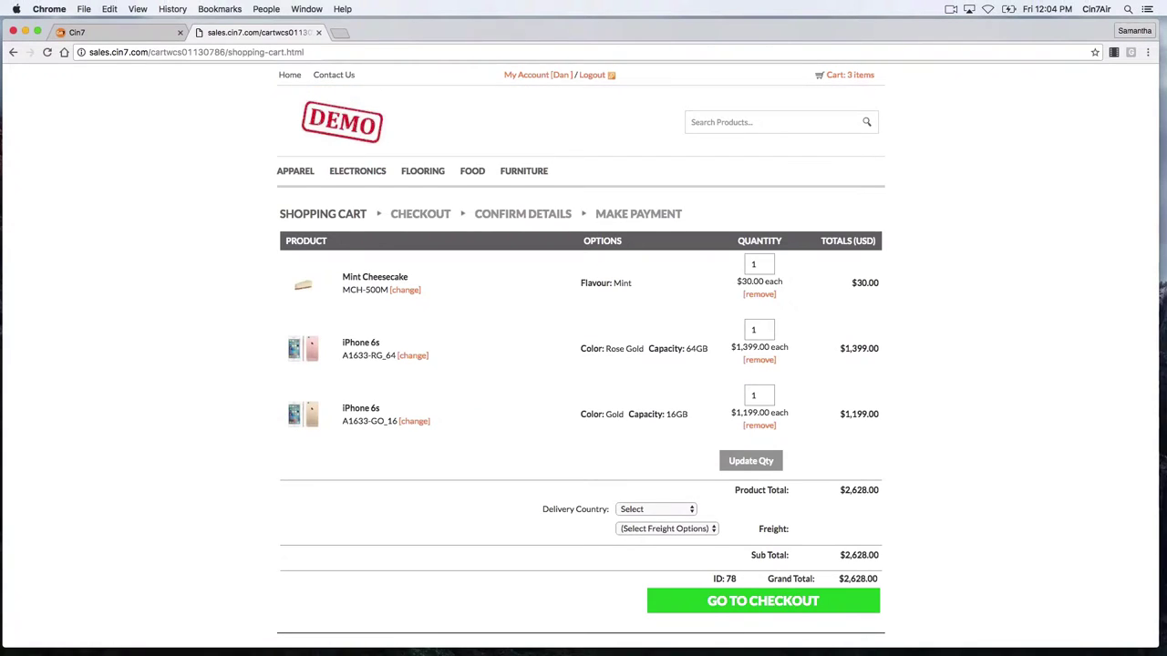
scroll(547, 382, "down", 3)
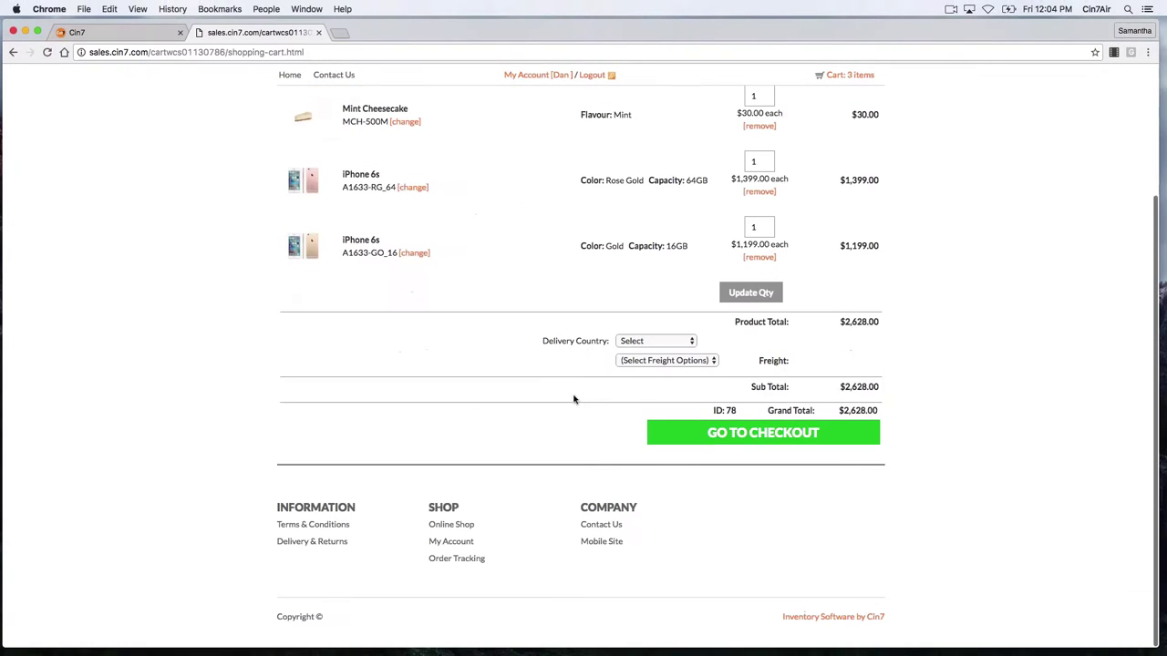
left_click(638, 342)
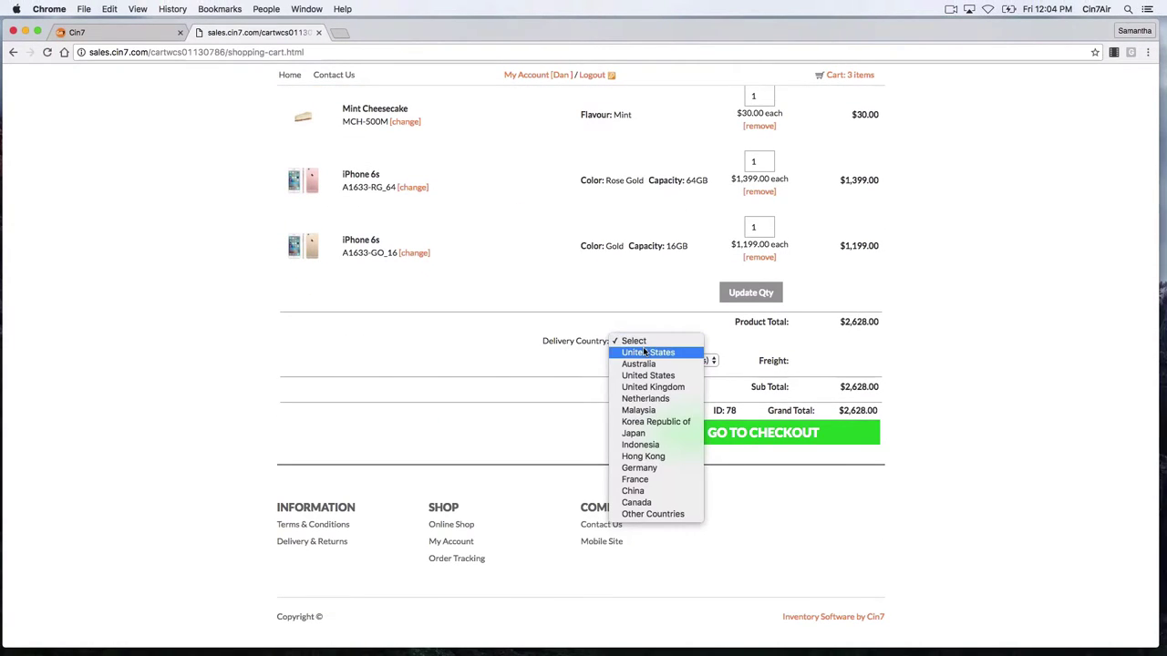
left_click(643, 352)
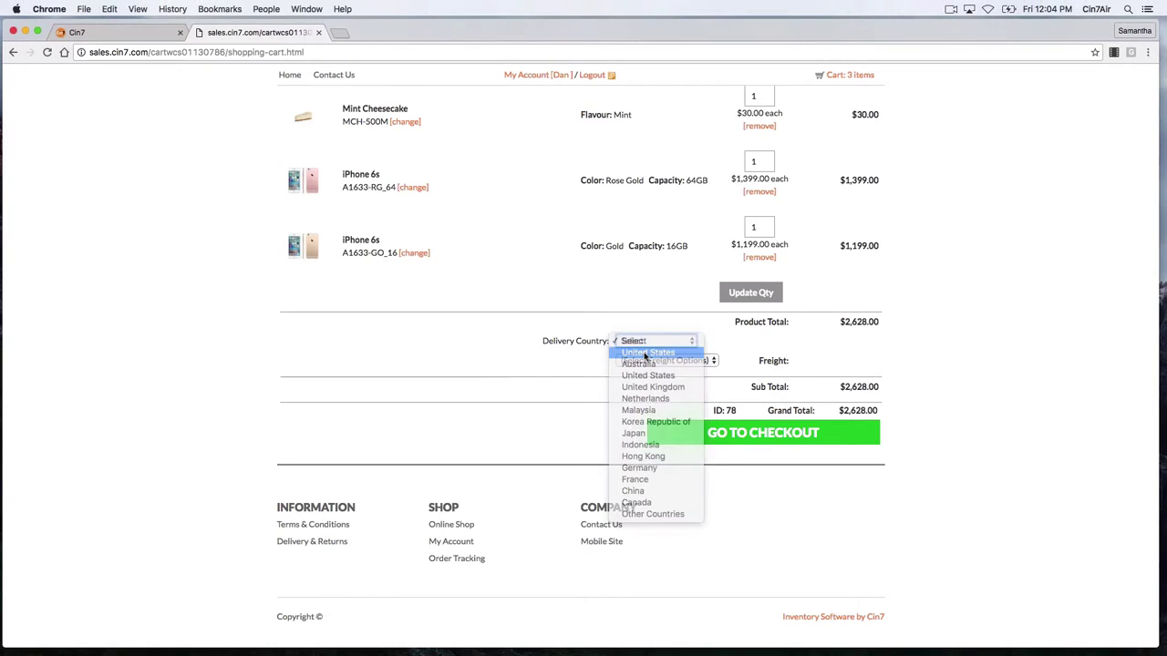
left_click(652, 529)
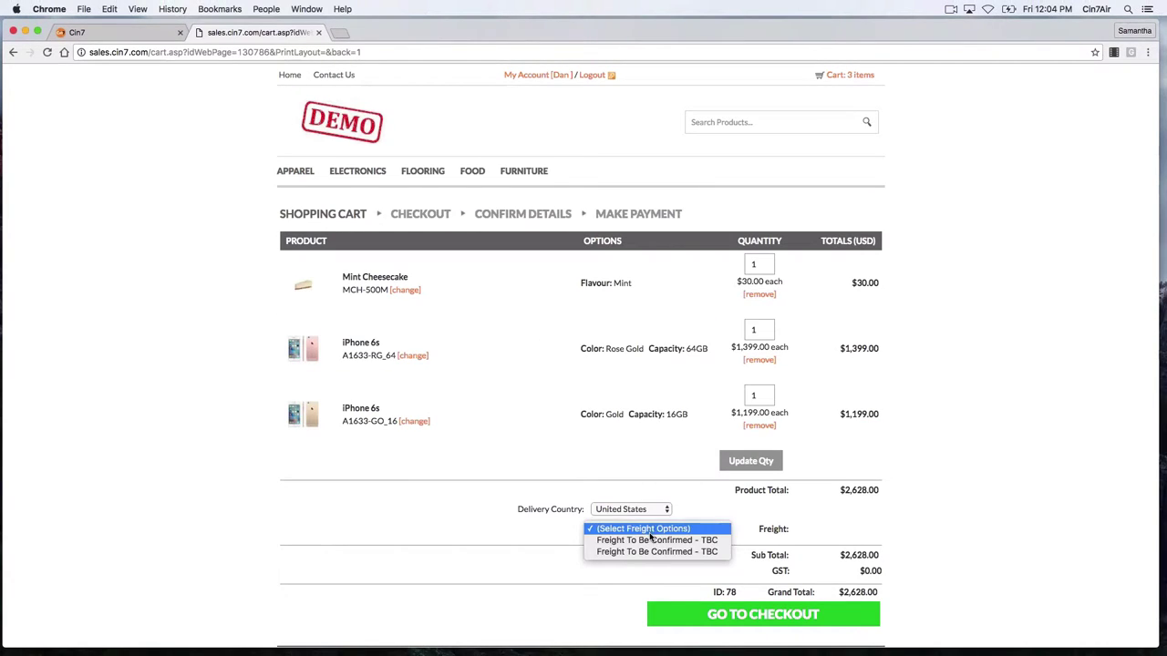
left_click(638, 538)
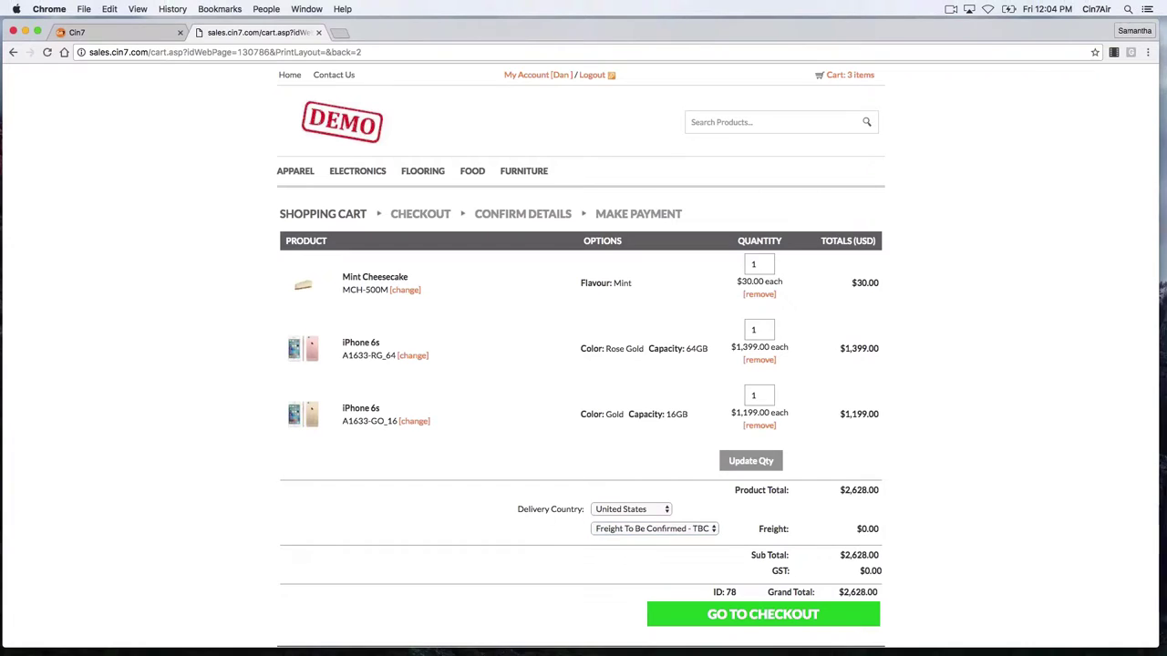
scroll(558, 384, "down", 4)
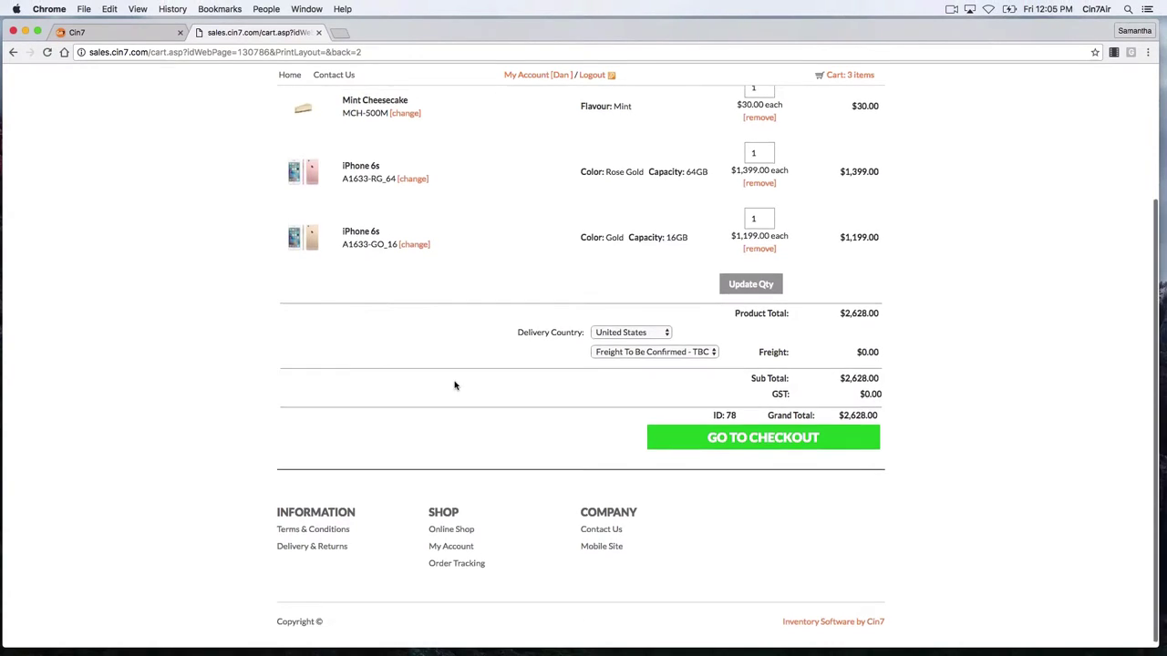
scroll(455, 386, "up", 3)
scroll(455, 386, "up", 1)
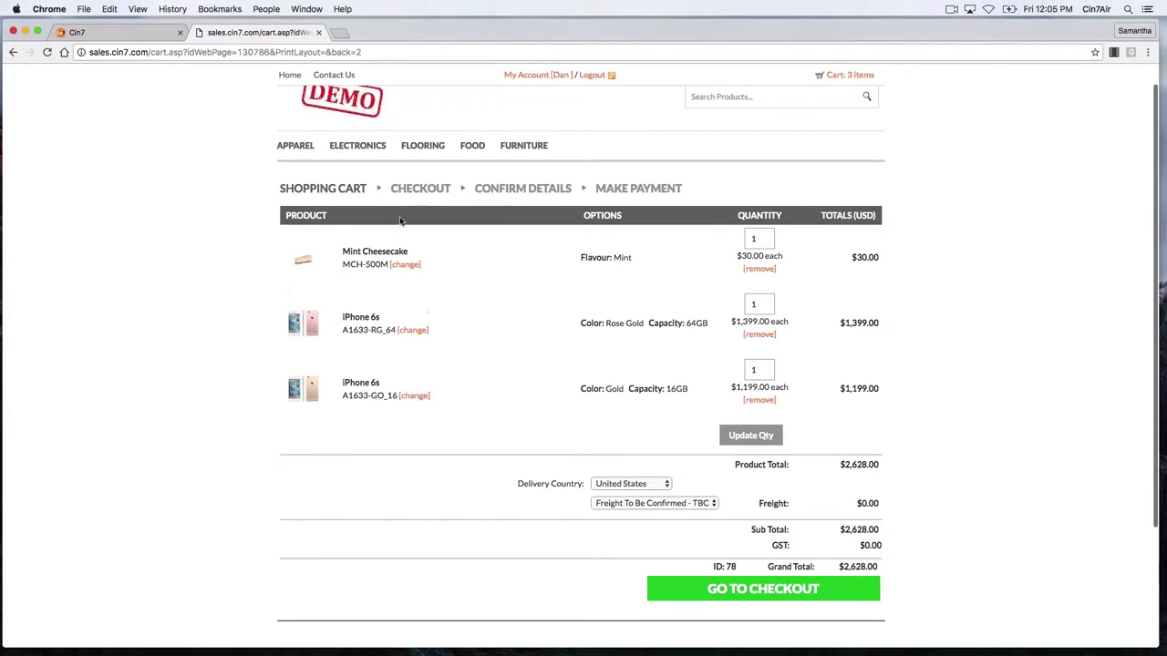
scroll(497, 362, "down", 4)
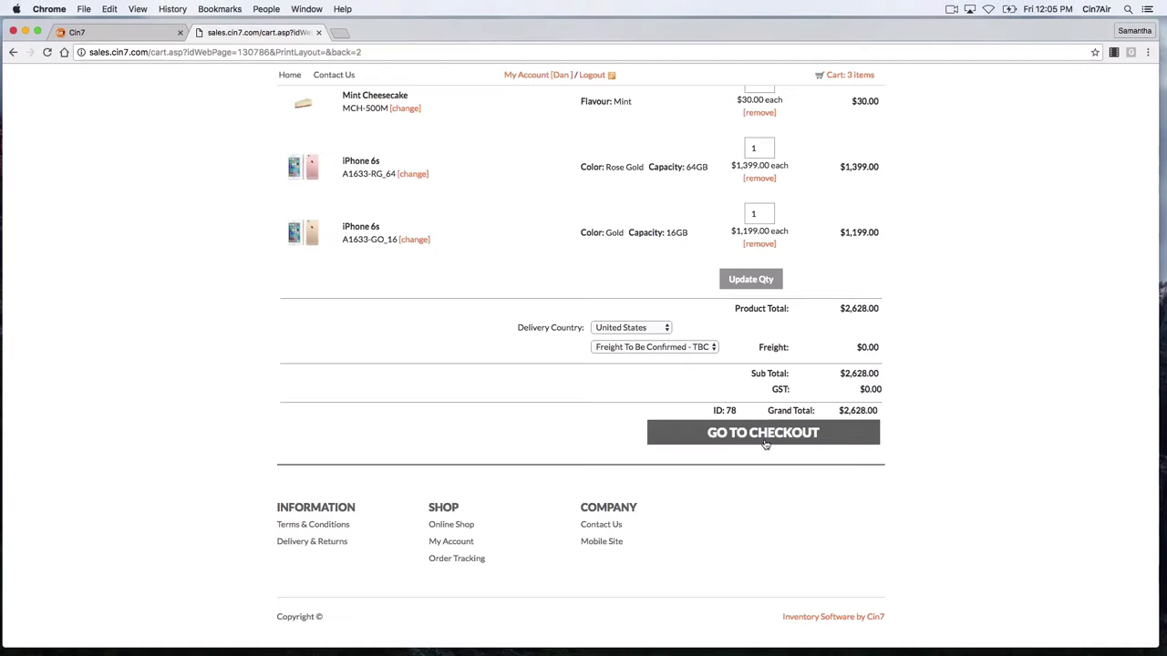
Step: At checkout, enter last name 'masters' and state/region 'grafton'
left_click(766, 442)
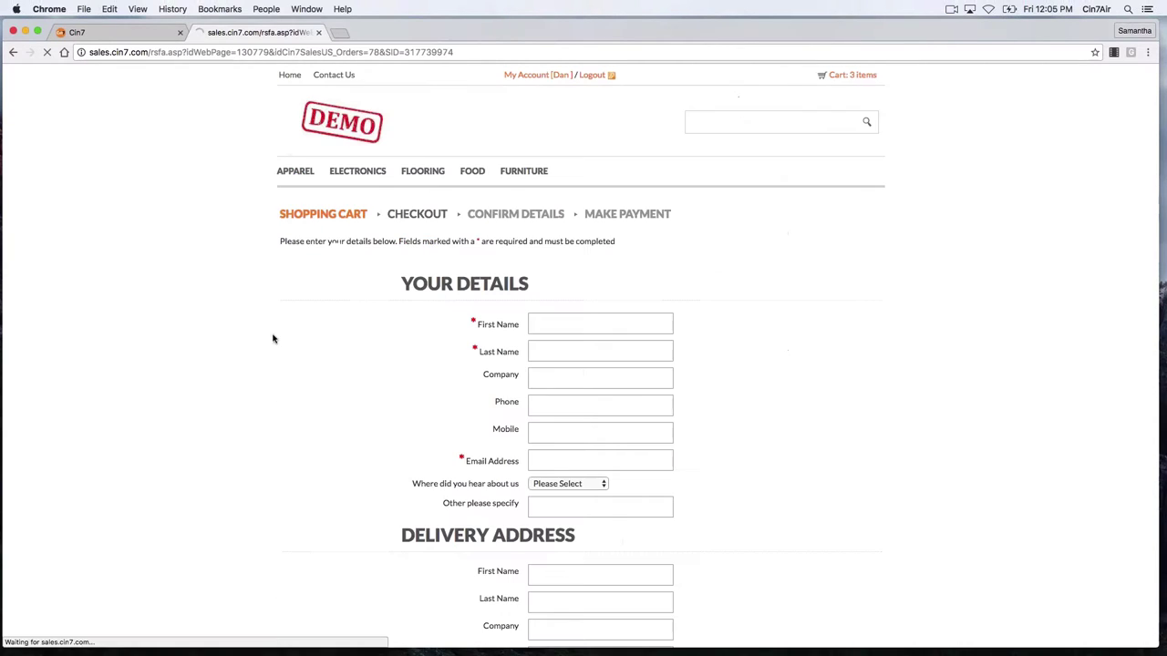
scroll(192, 335, "down", 3)
left_click(572, 155)
type("masters")
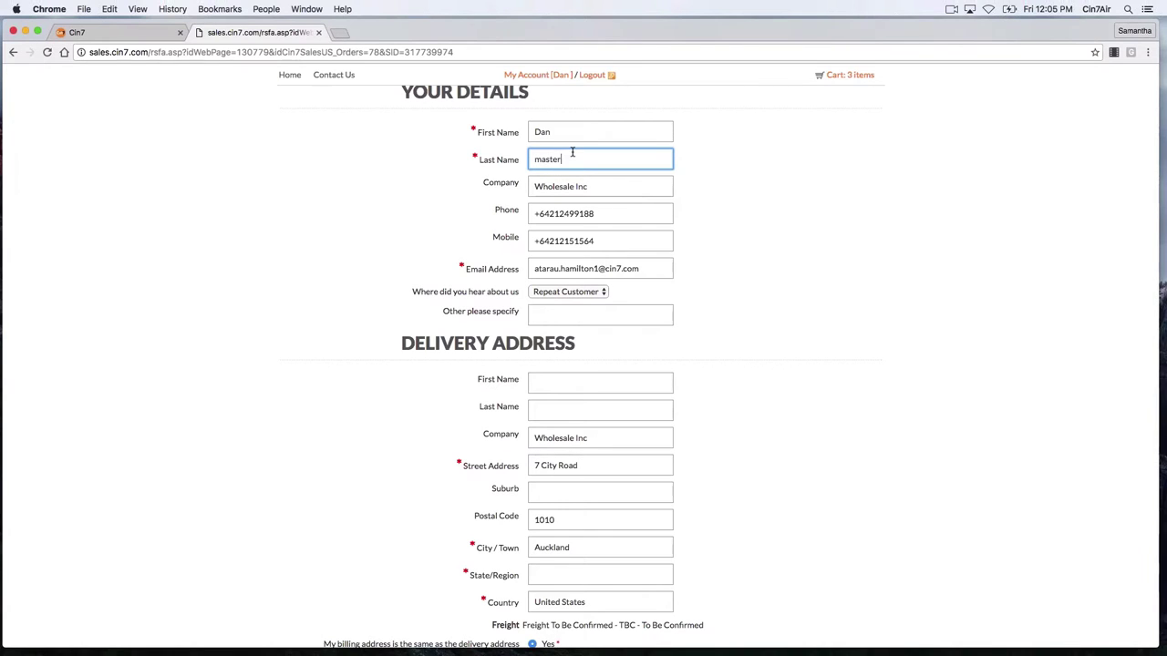
left_click(426, 235)
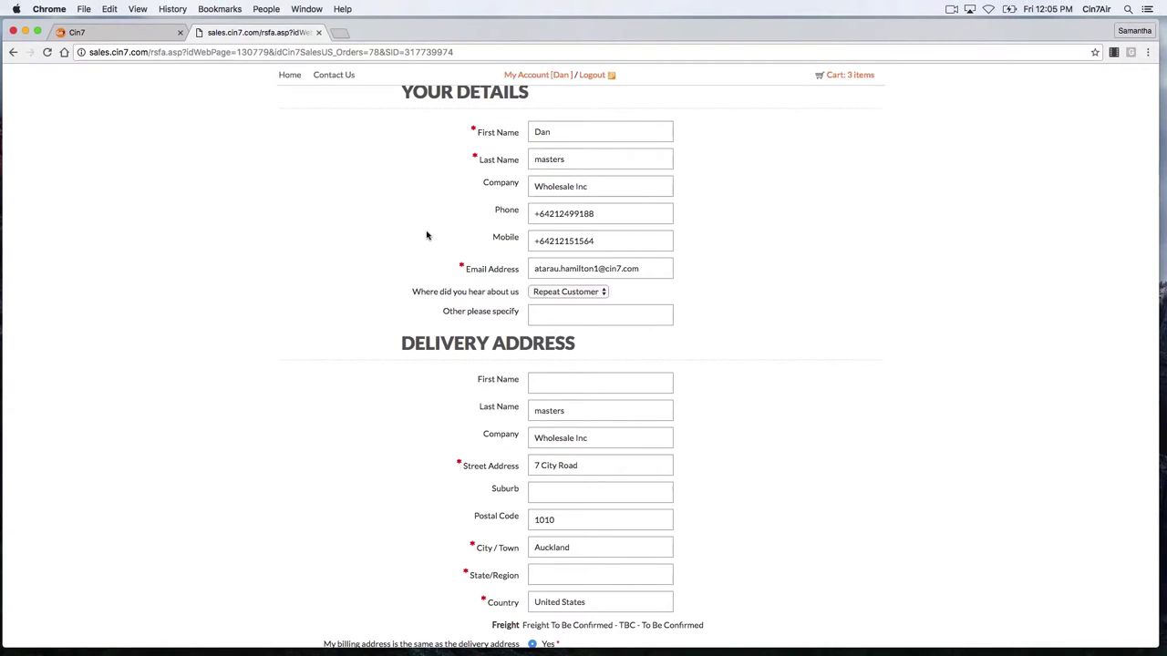
scroll(425, 235, "down", 5)
left_click(602, 331)
type("grafton")
left_click(323, 337)
Step: Pay On Account, accept the terms, proceed, and approve the order
scroll(323, 338, "down", 4)
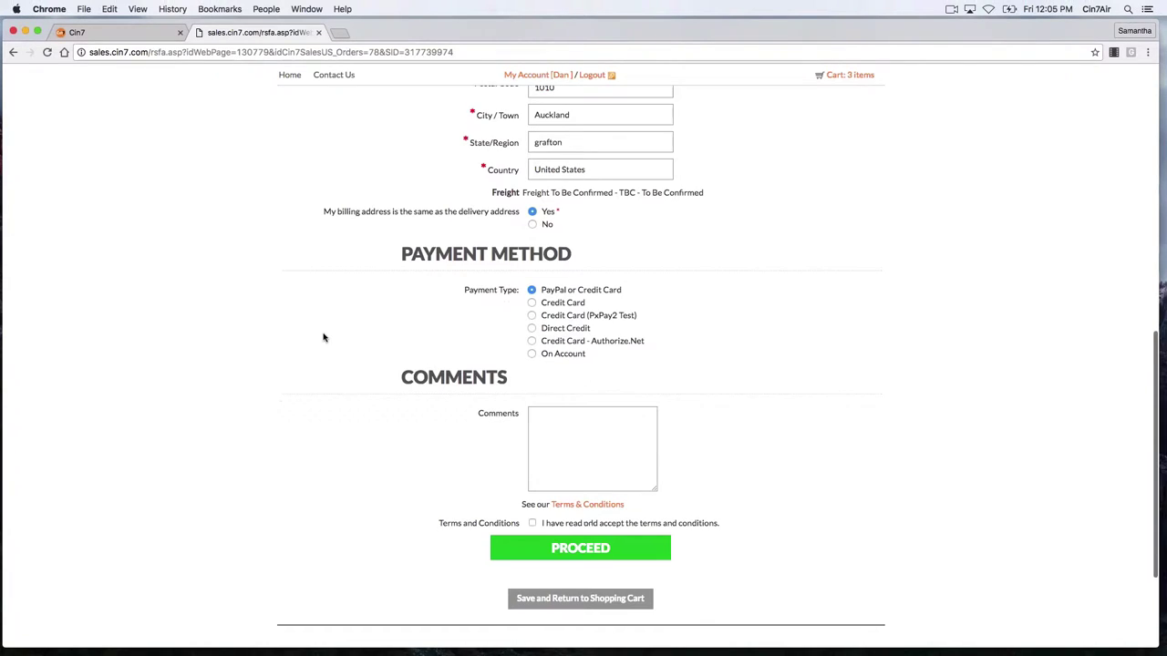
left_click(531, 354)
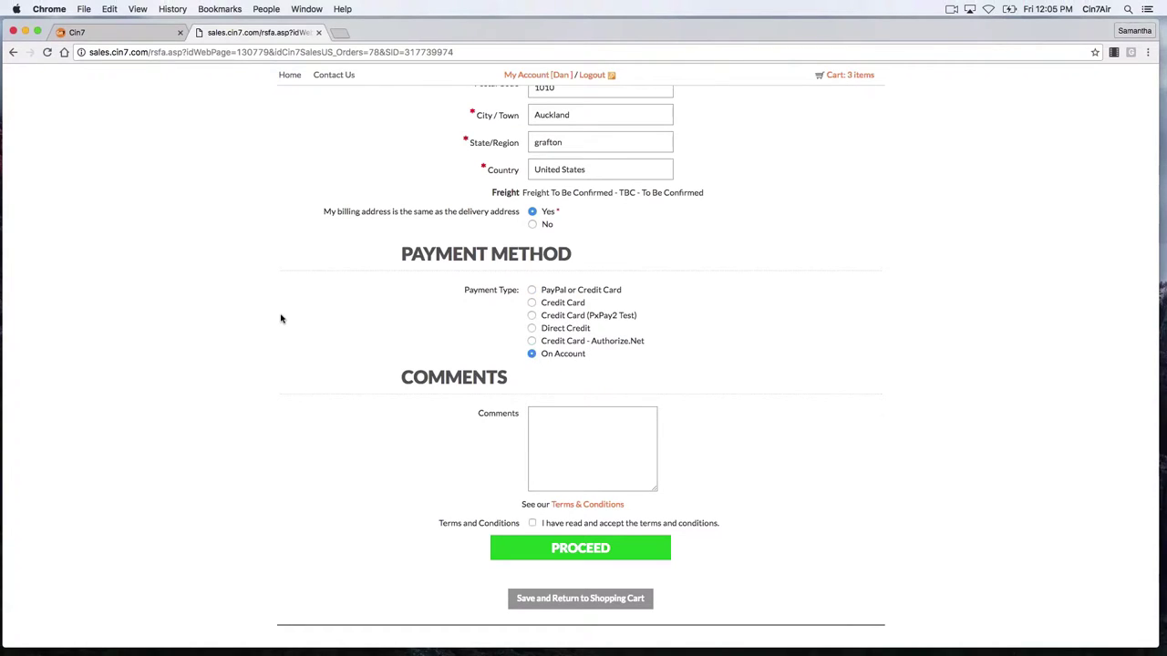
scroll(281, 318, "down", 3)
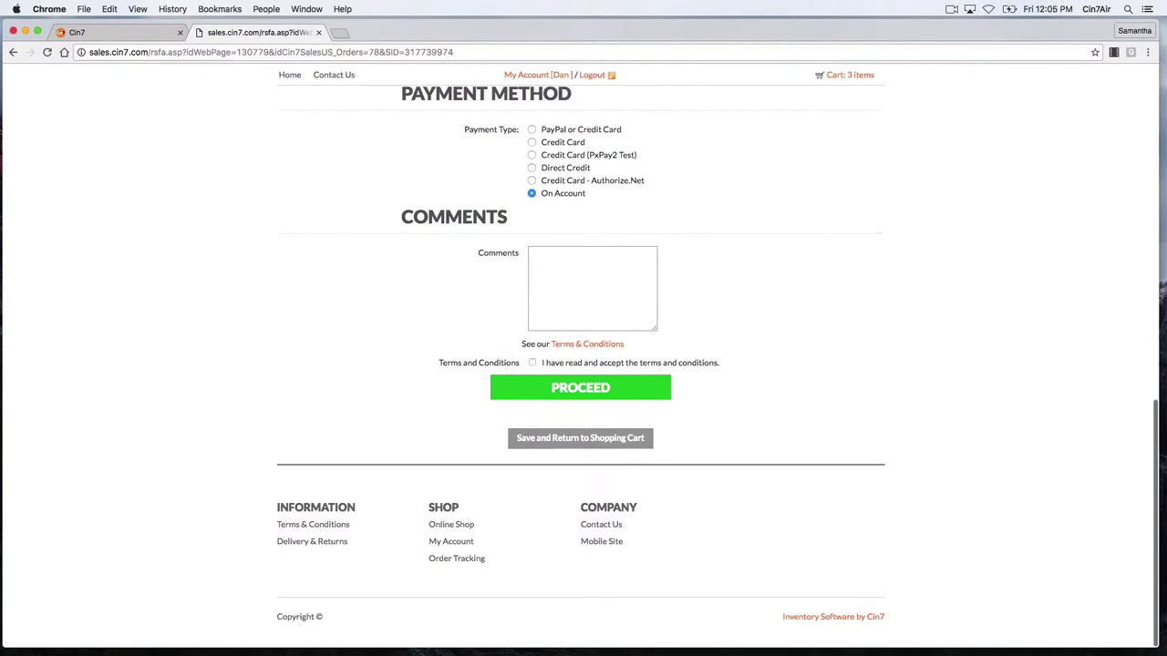
left_click(532, 363)
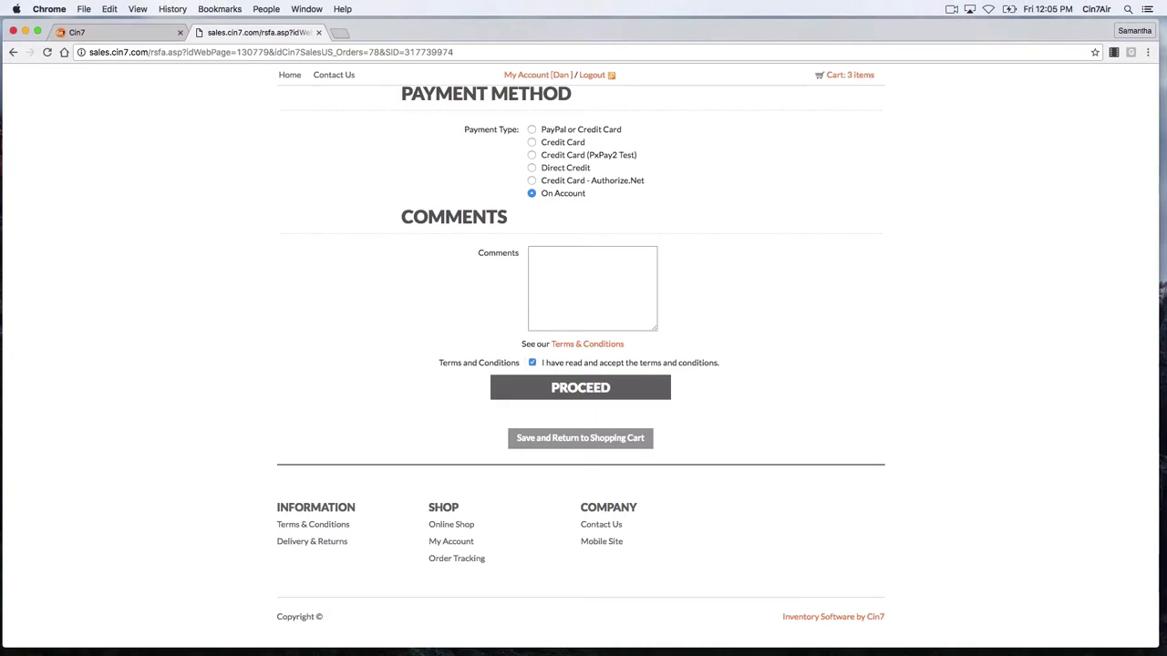
left_click(567, 390)
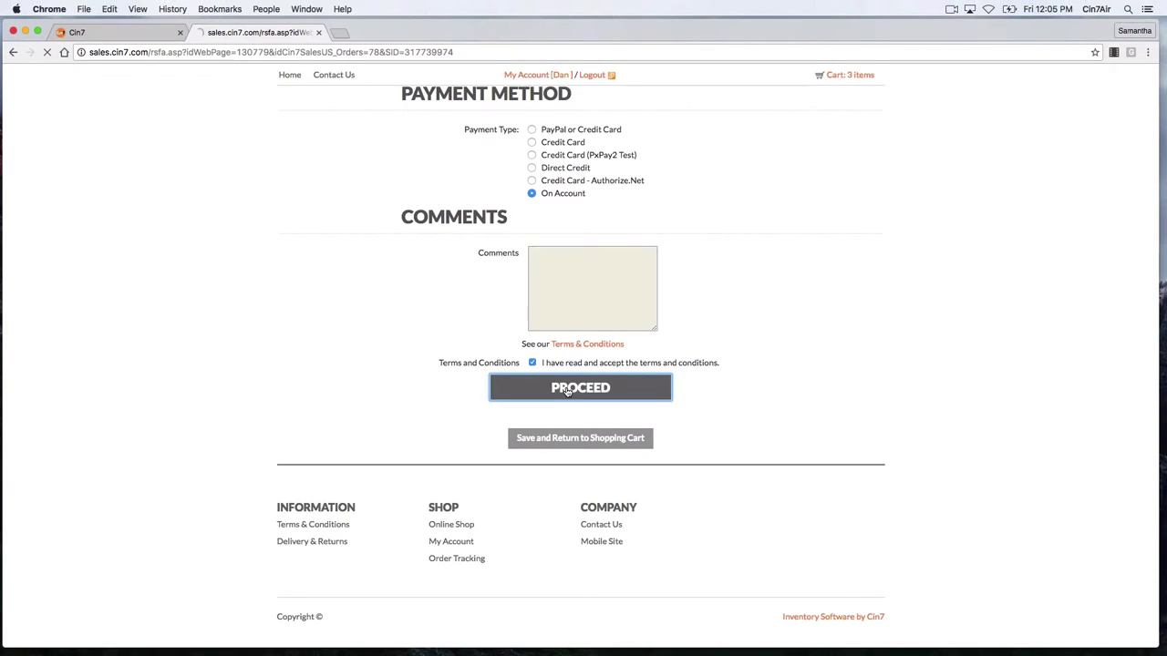
scroll(509, 383, "down", 5)
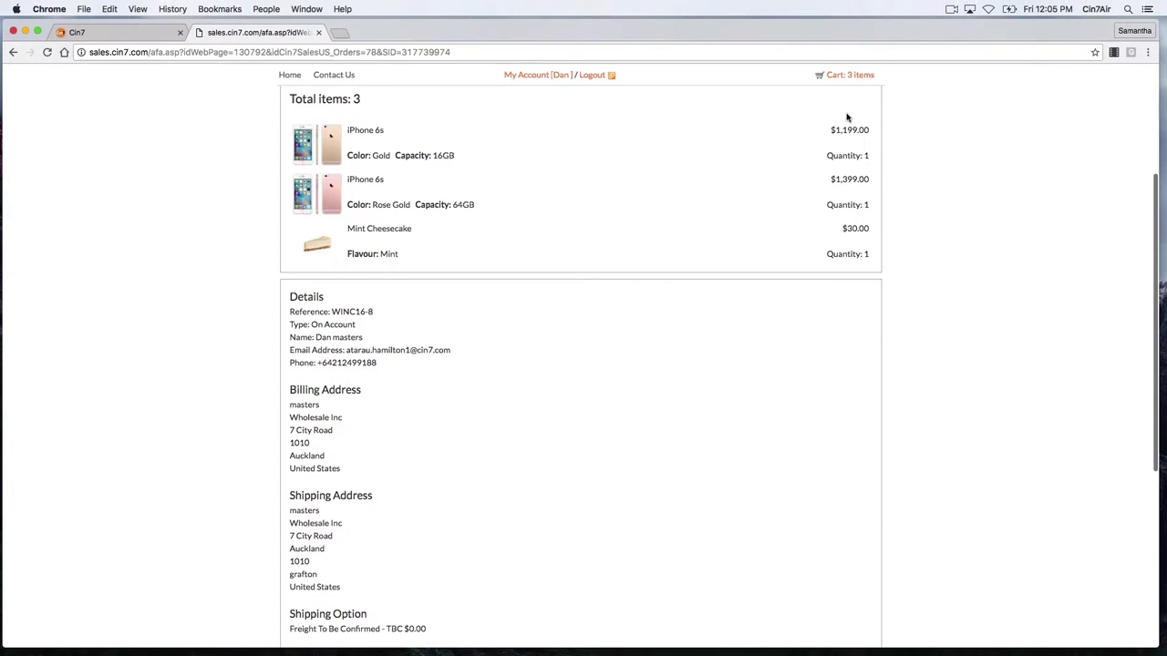
scroll(847, 117, "down", 6)
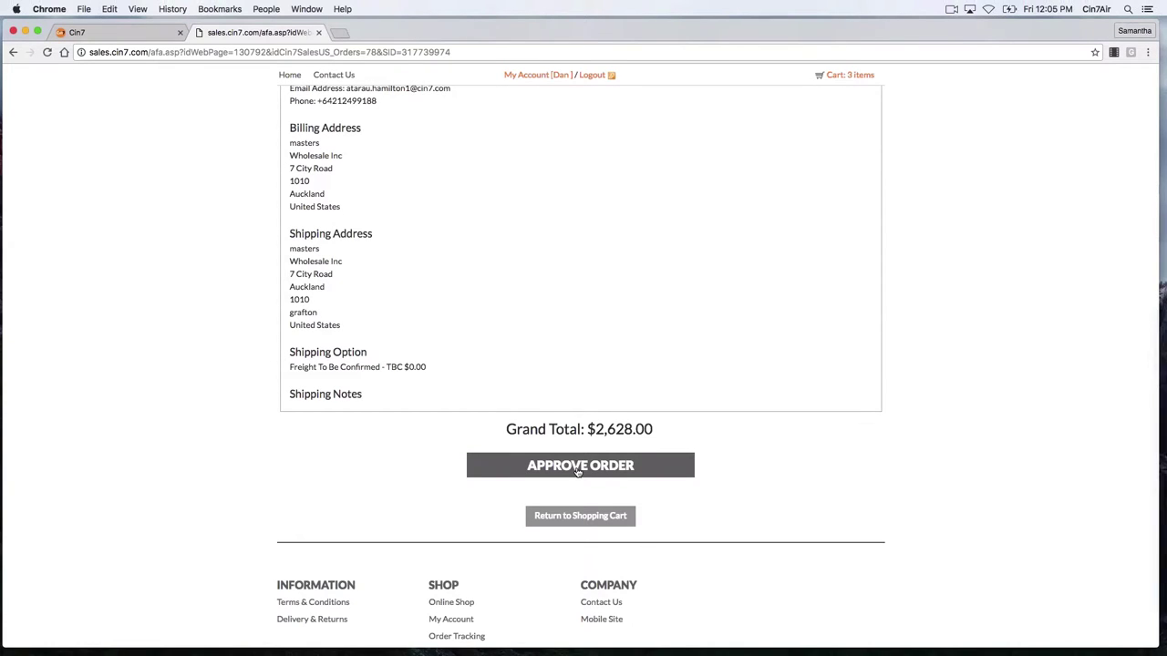
left_click(577, 468)
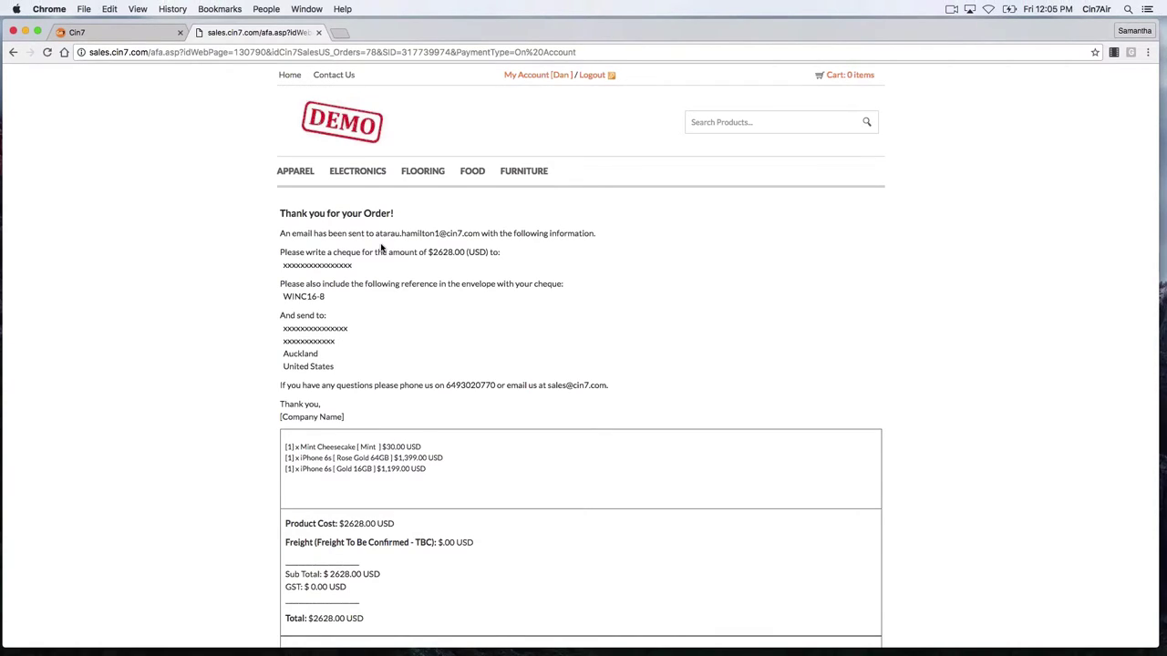
Step: Check which e-mail address received the order confirmation
left_click_drag(376, 233, 476, 234)
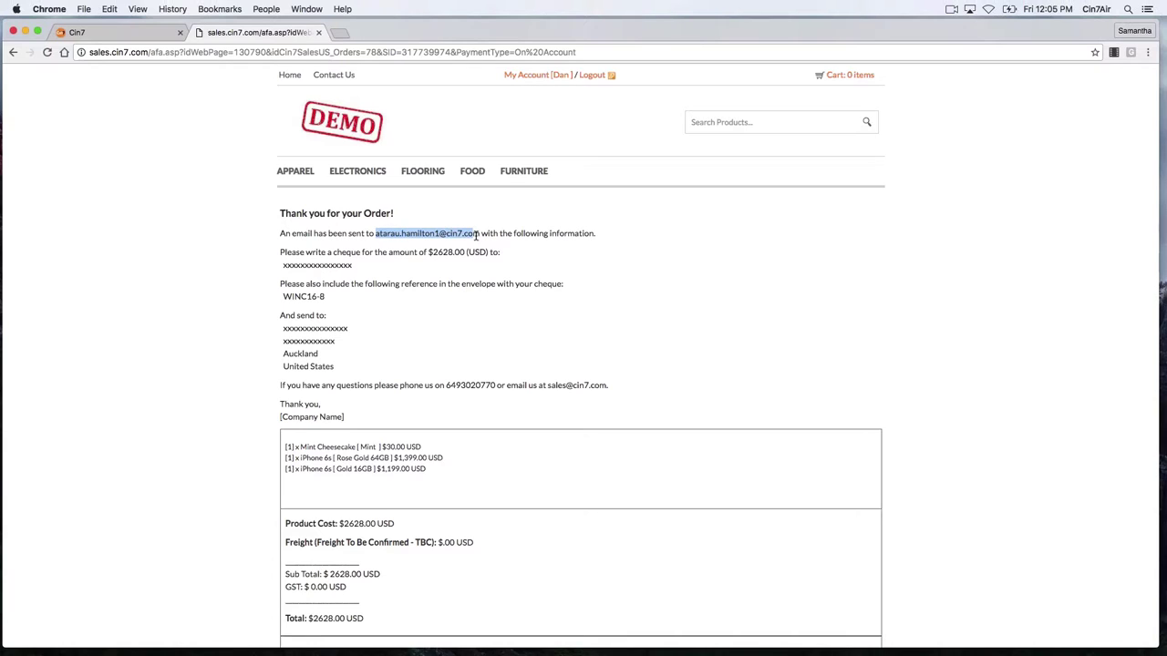
left_click(517, 245)
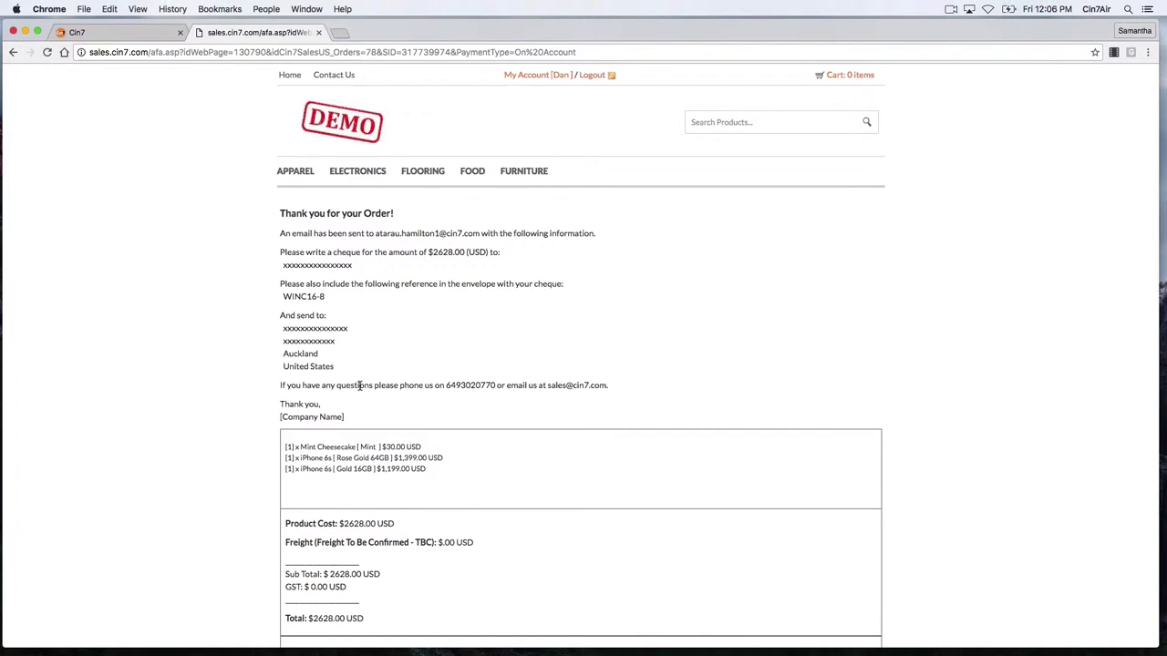
scroll(241, 342, "down", 10)
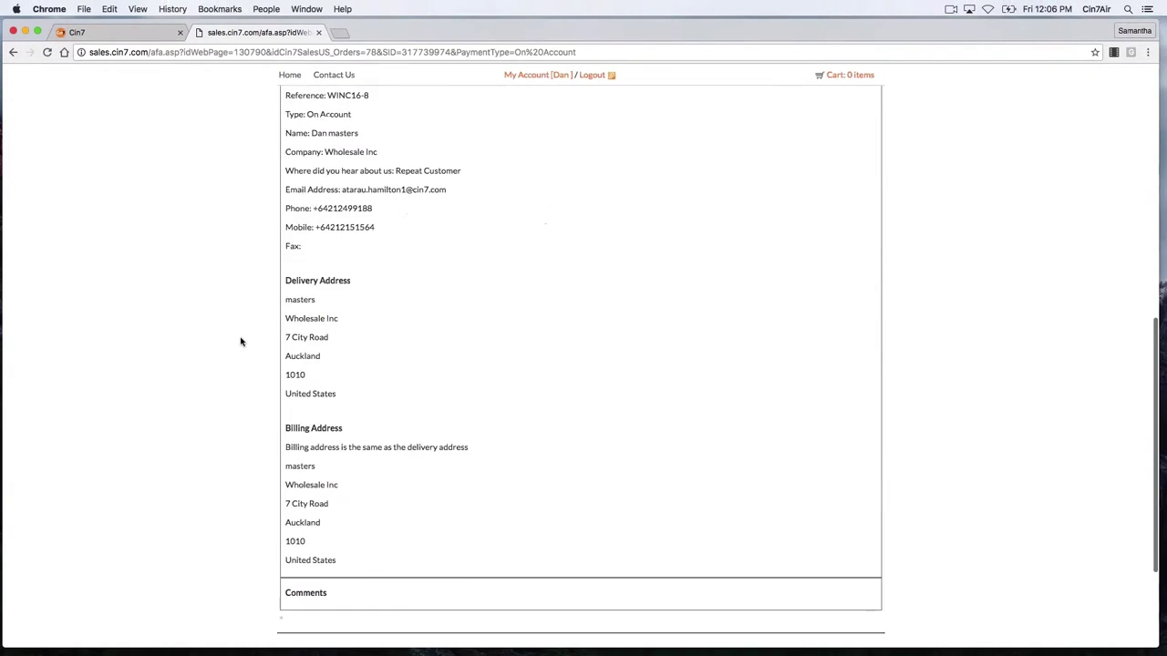
scroll(241, 342, "up", 10)
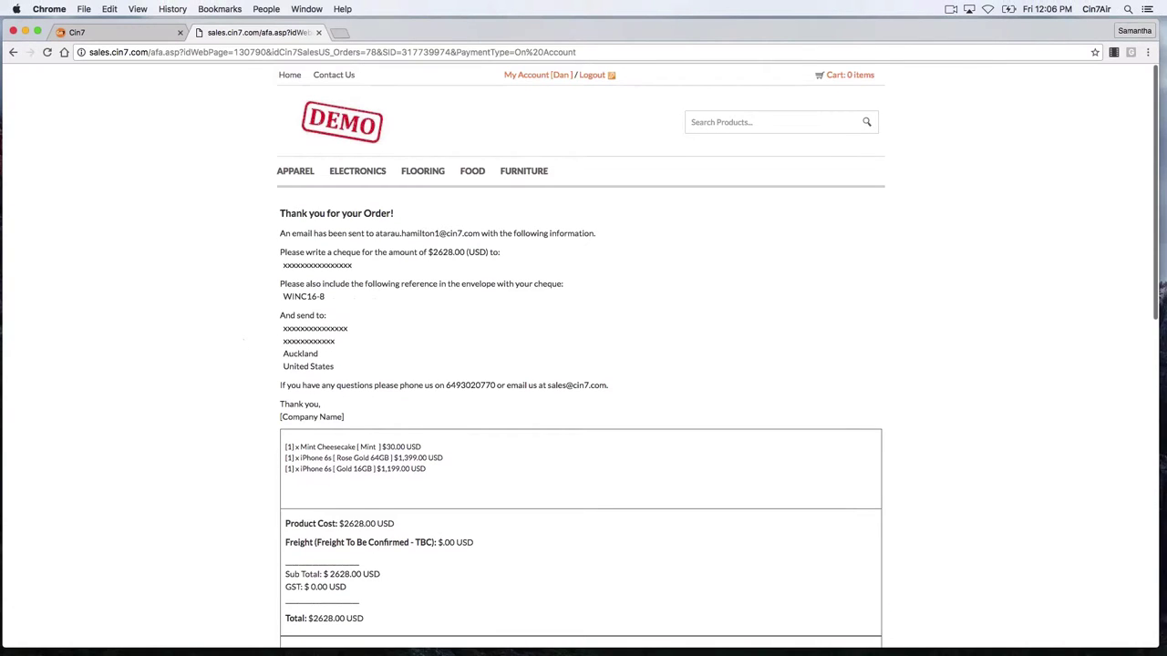
Step: Find order WINC16-8 in My Account past orders, then open the Cin7 dashboard
left_click(533, 75)
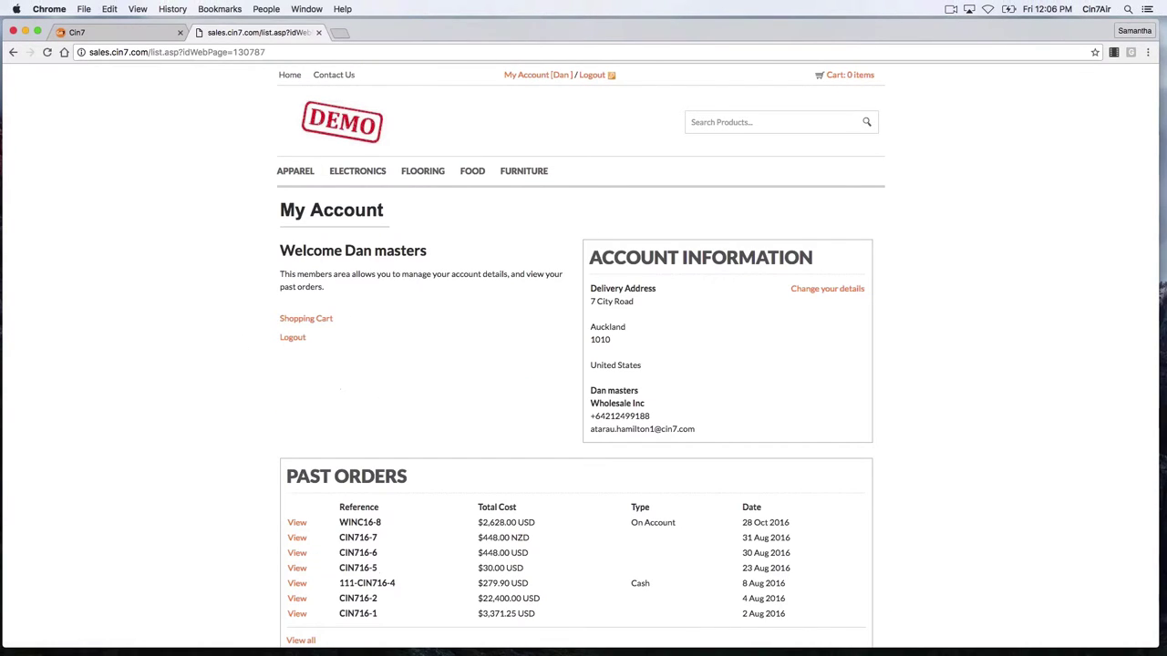
scroll(236, 380, "down", 3)
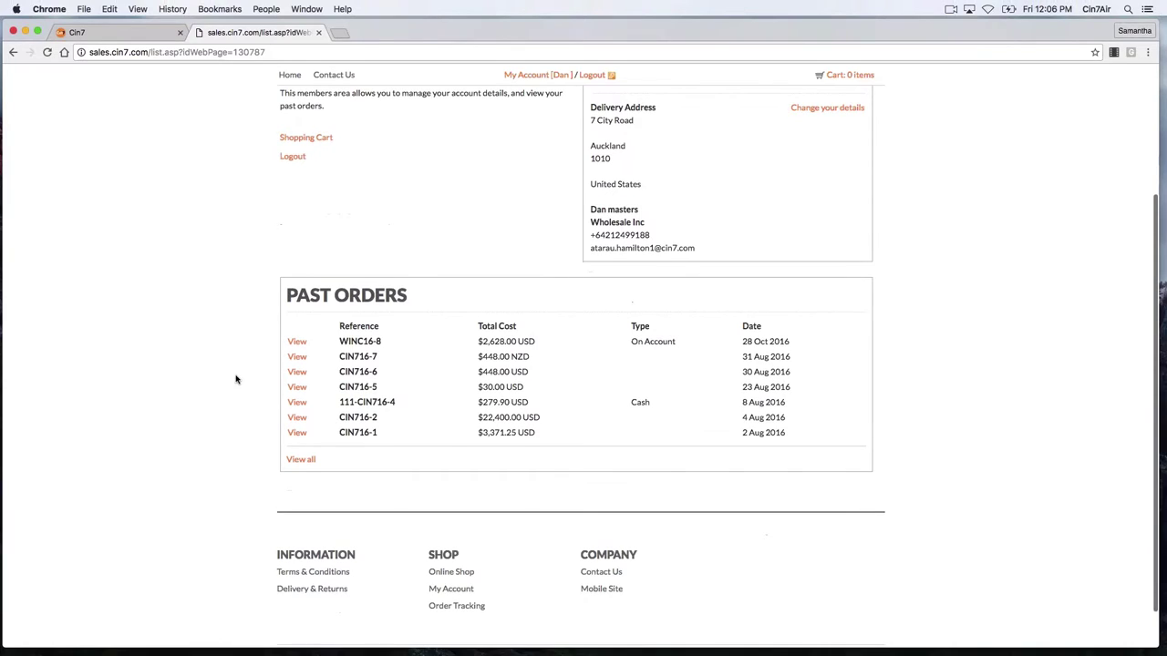
left_click_drag(338, 342, 386, 342)
left_click(124, 33)
left_click(80, 107)
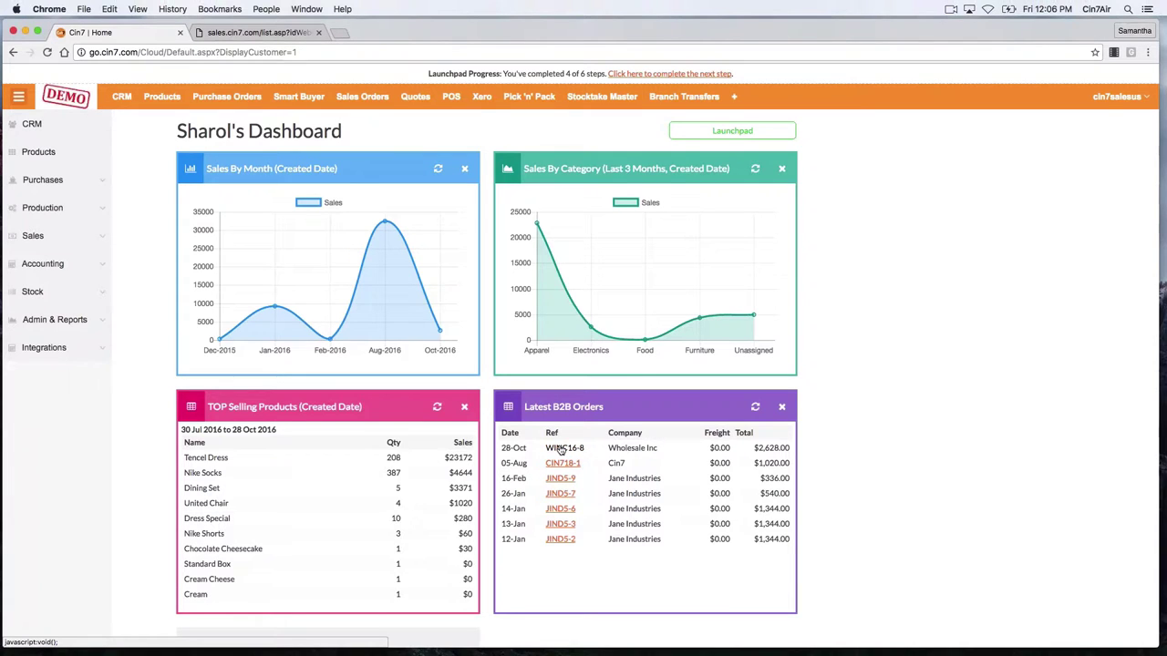
Step: Enter 40 freight on order WINC16-8, Save & Email it, and return to the dashboard
left_click(560, 449)
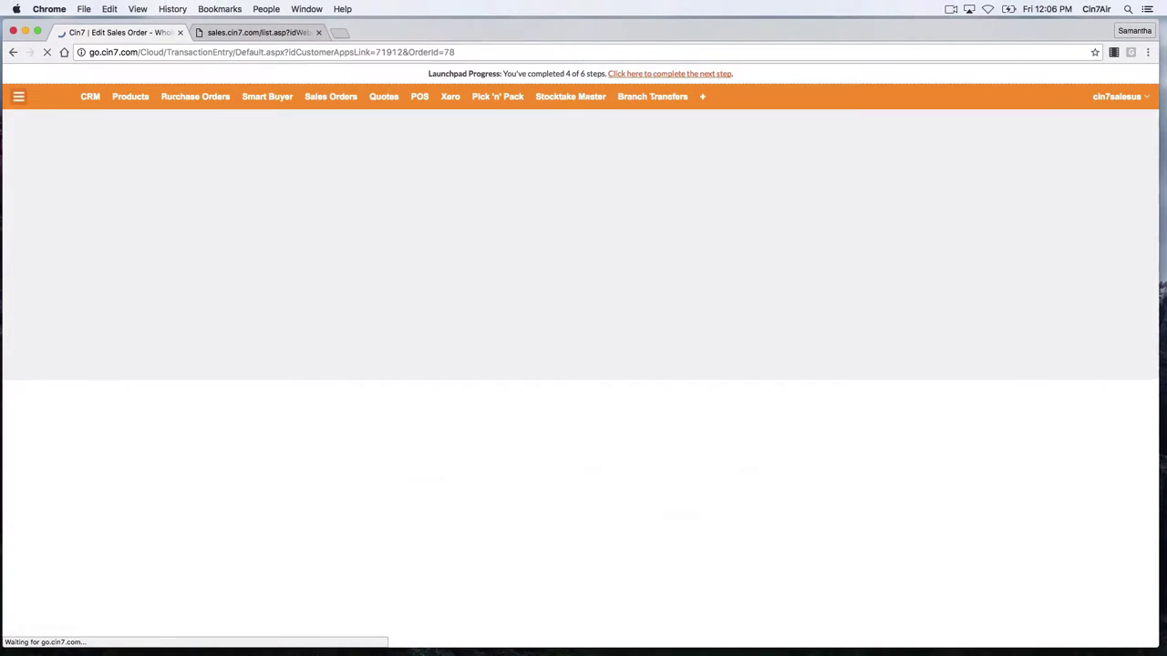
scroll(992, 359, "down", 8)
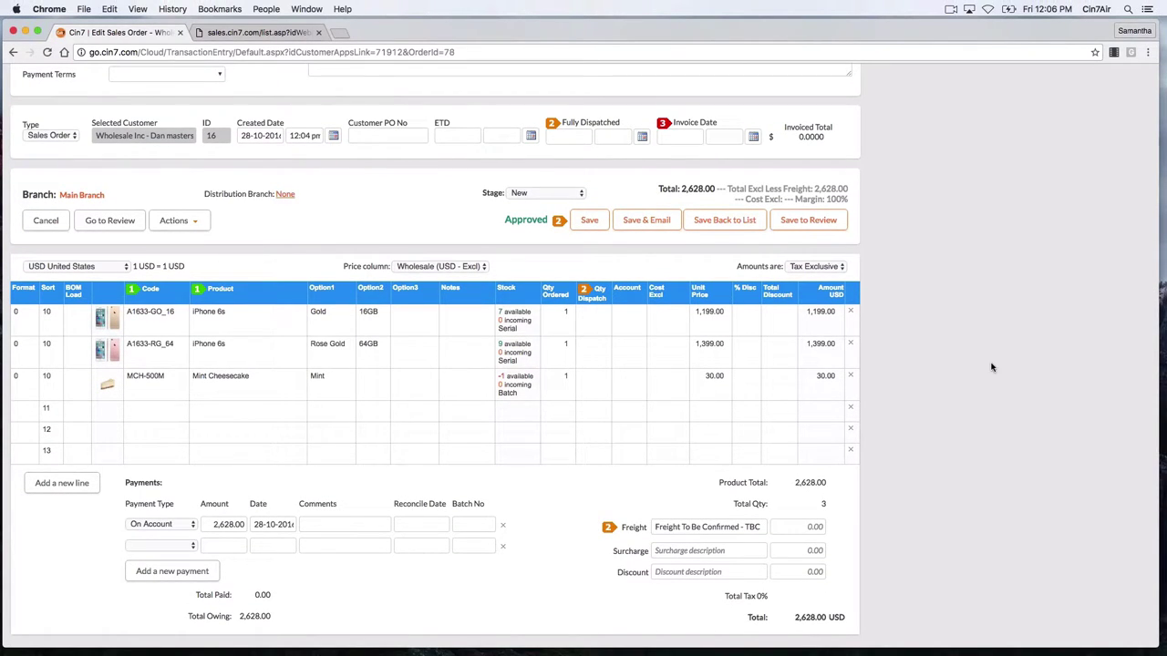
left_click(712, 529)
left_click(799, 527)
type("40")
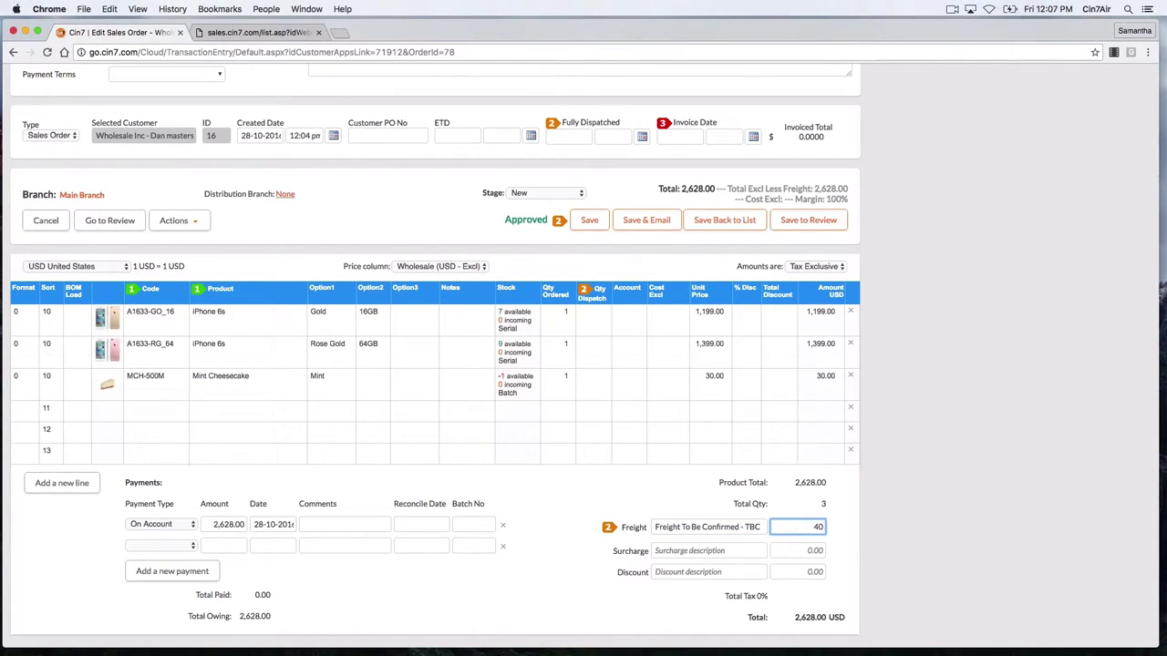
left_click(647, 221)
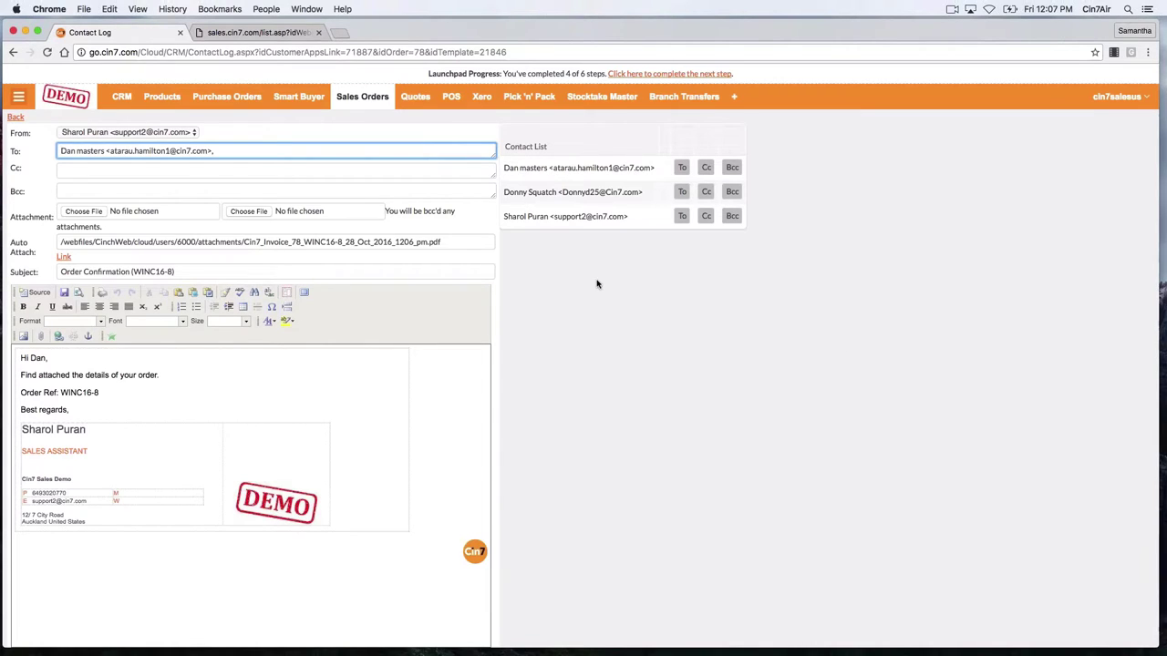
left_click(69, 98)
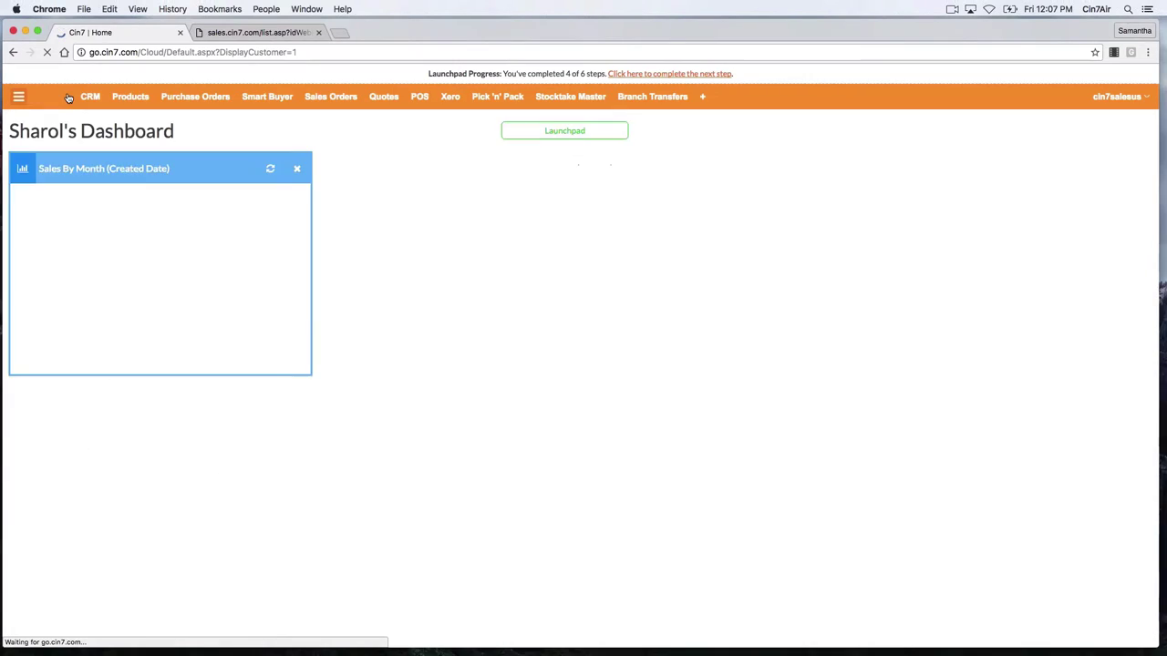
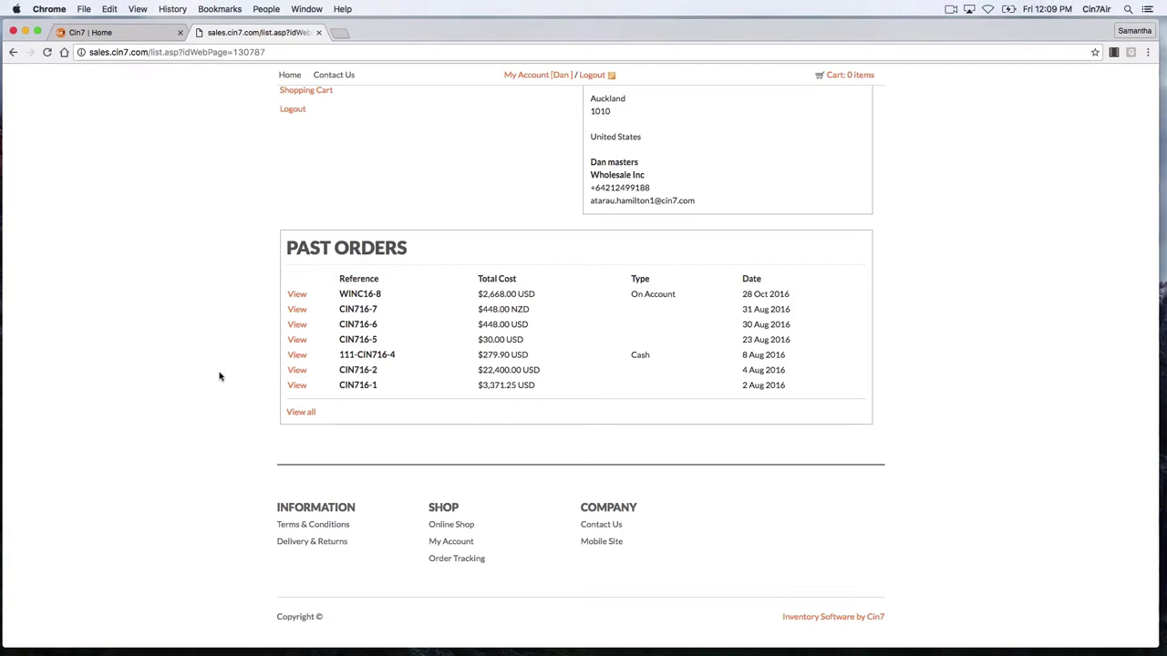
Step: Scroll through the customer's account page and reload it from the top
scroll(165, 264, "up", 5)
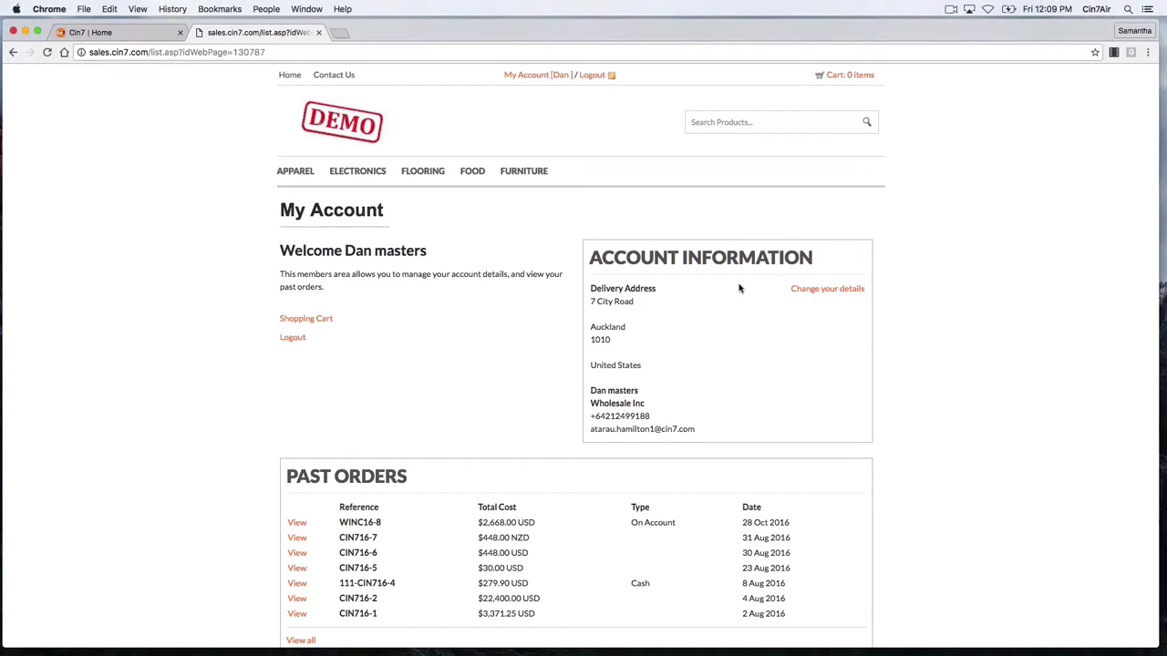
scroll(739, 288, "down", 5)
scroll(739, 288, "up", 5)
scroll(220, 324, "down", 5)
scroll(220, 324, "up", 5)
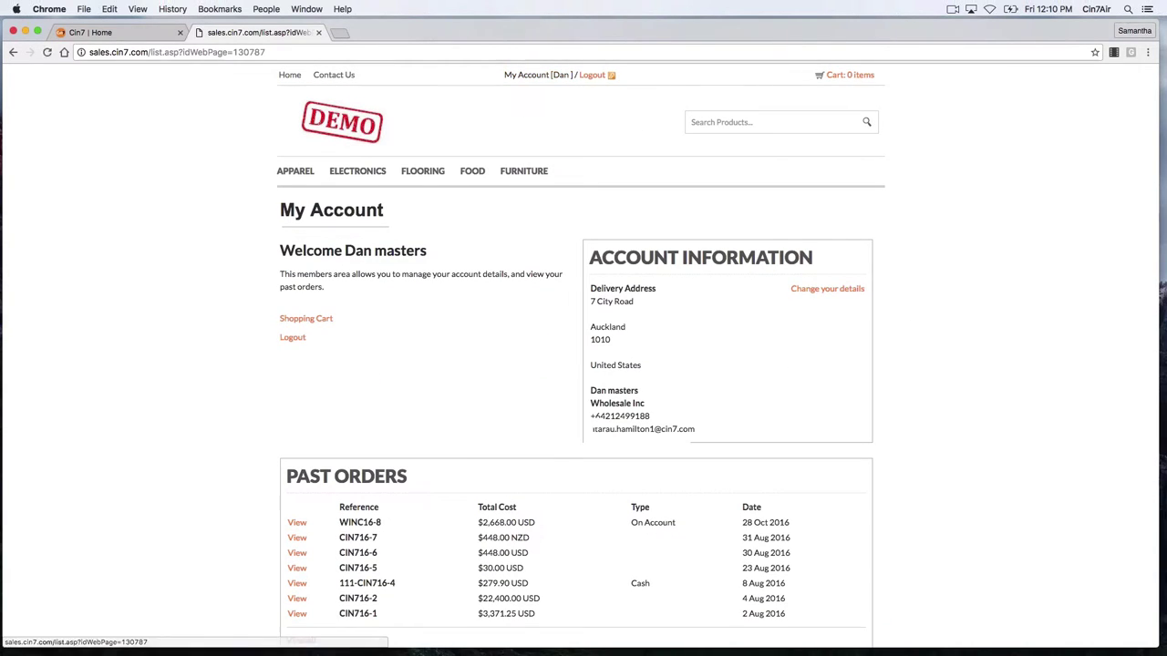
scroll(91, 401, "down", 5)
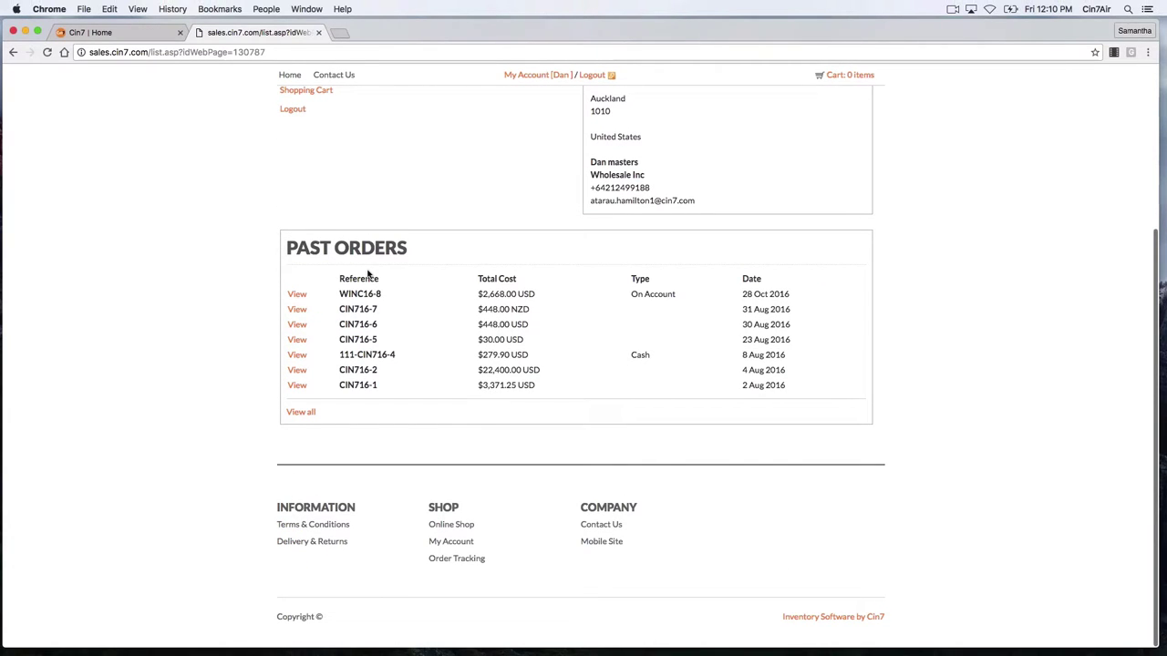
left_click(442, 545)
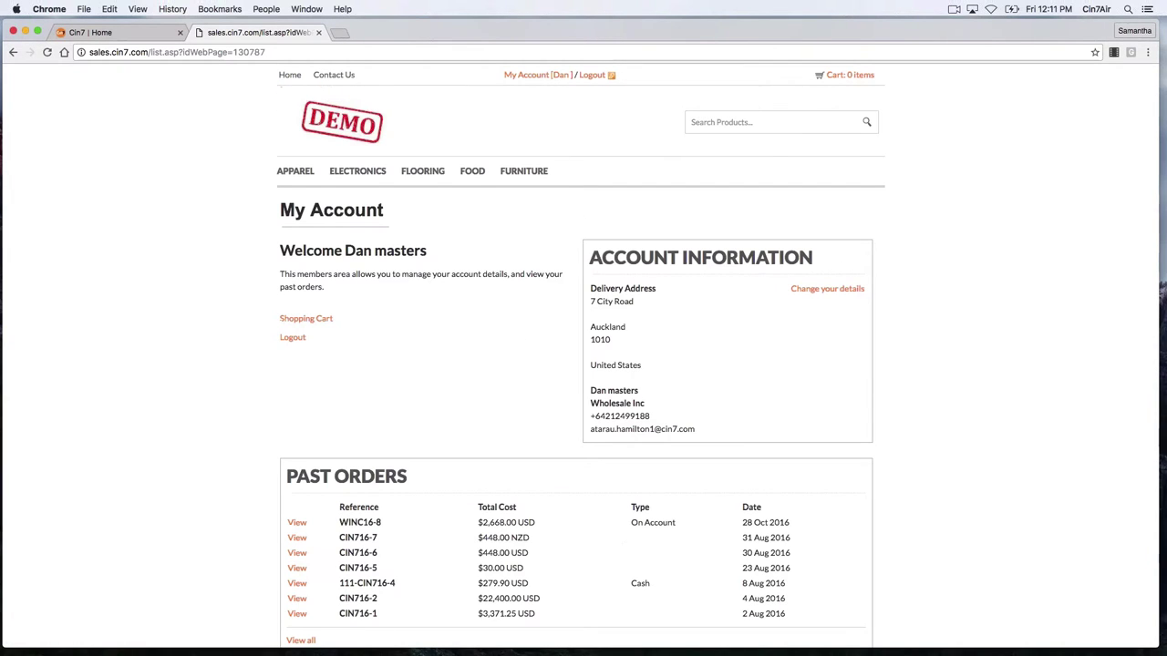
scroll(179, 409, "down", 5)
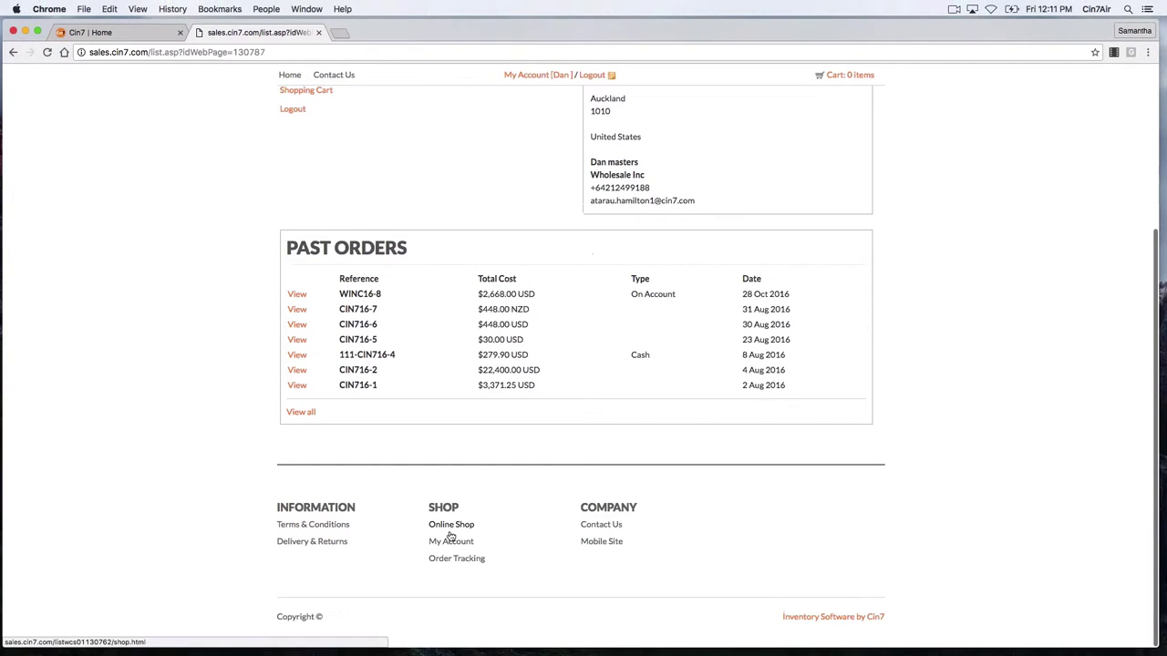
scroll(182, 416, "up", 5)
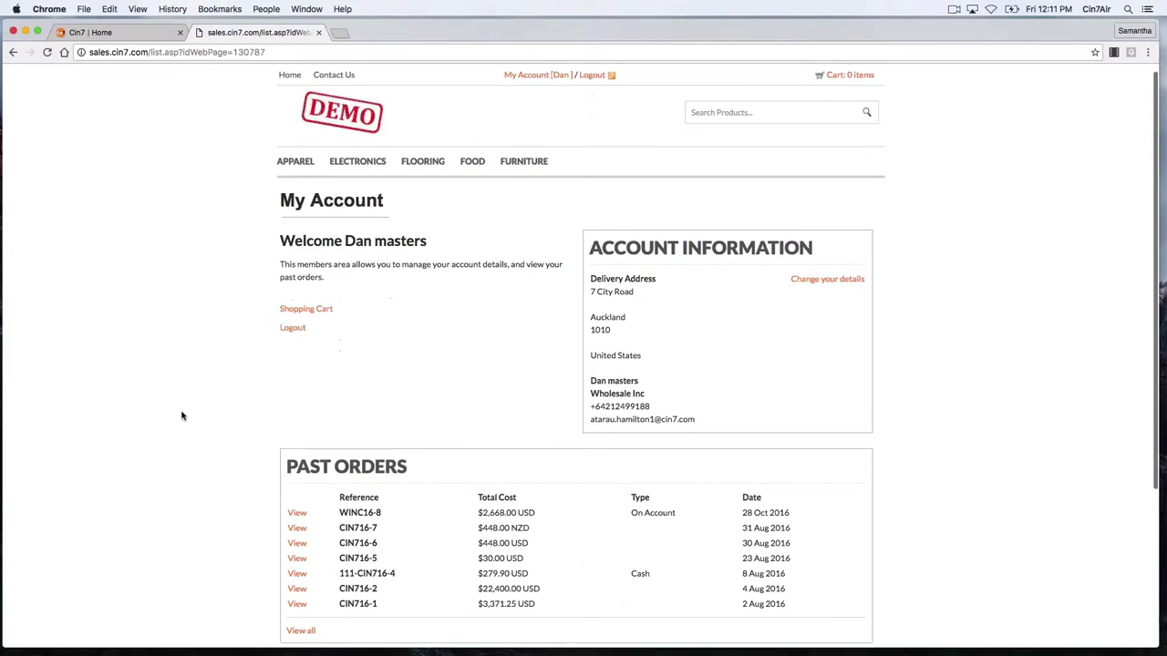
scroll(181, 416, "down", 5)
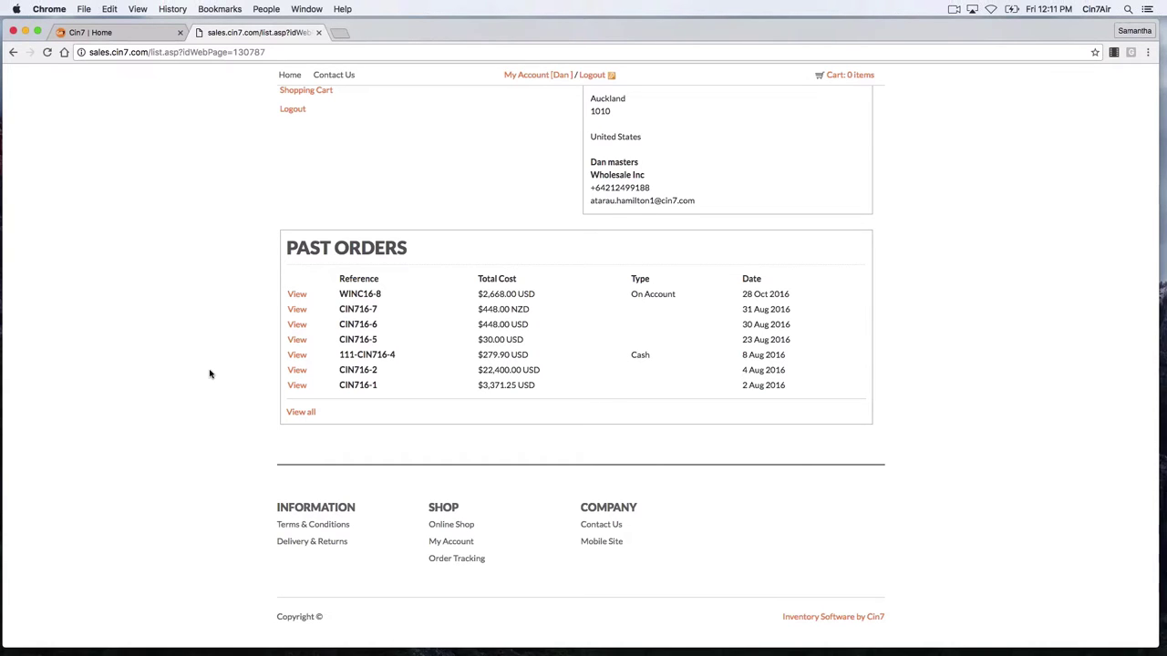
scroll(210, 374, "up", 5)
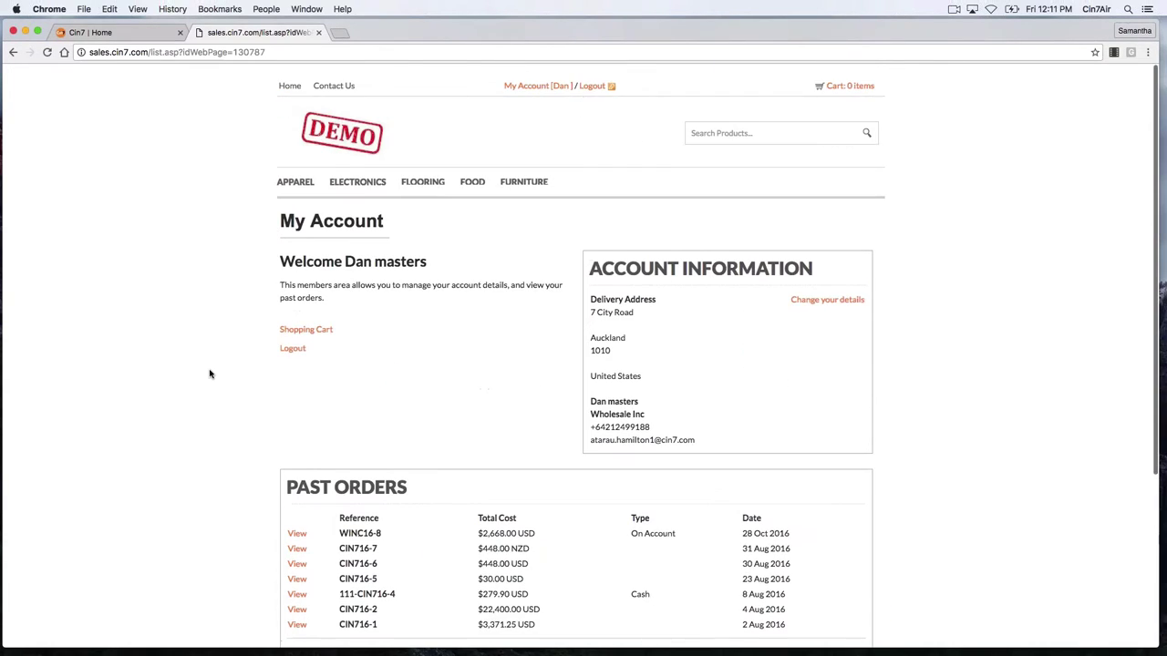
scroll(210, 374, "down", 5)
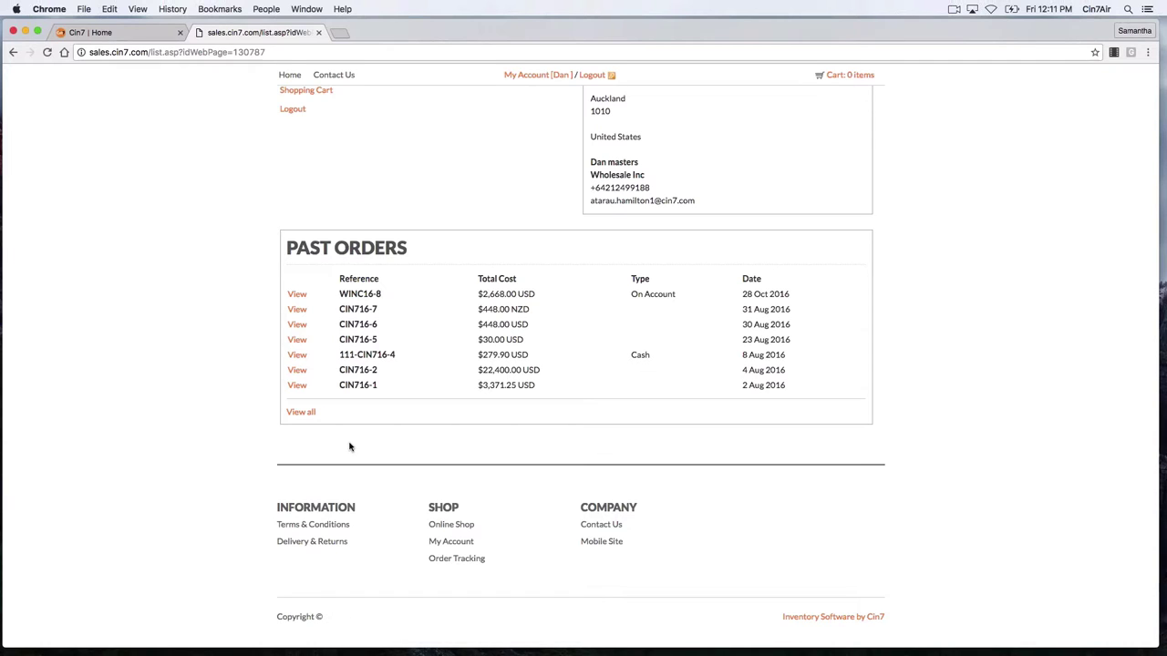
Step: Open the store's Terms & Conditions, then return to the My Account page
left_click(312, 525)
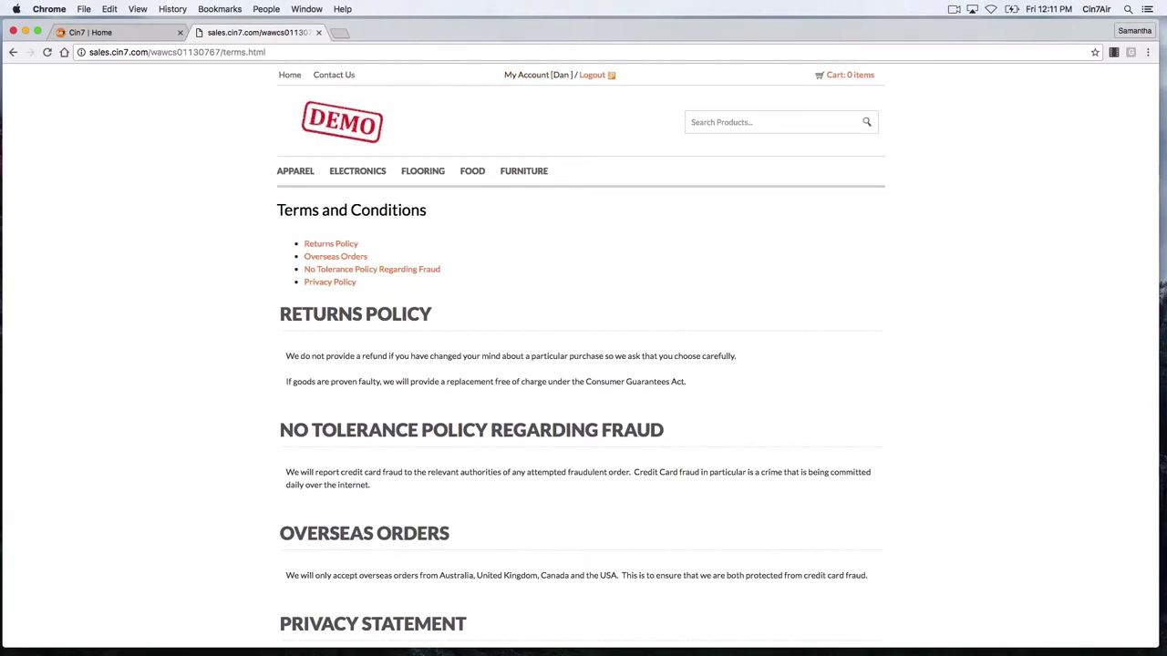
left_click(529, 75)
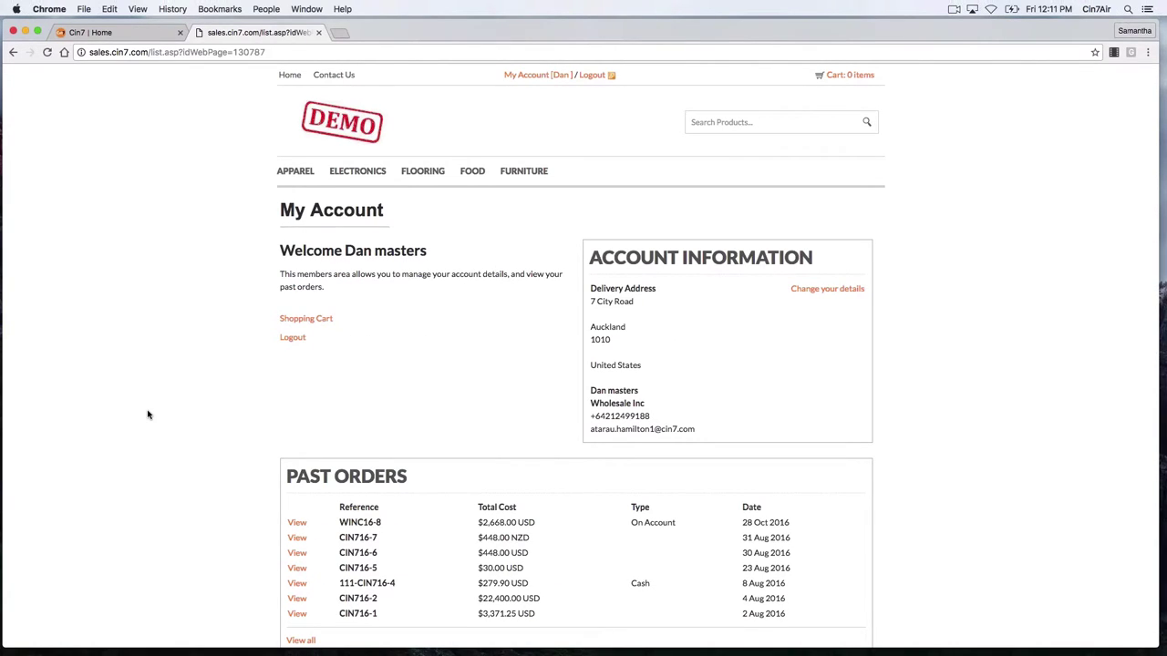
scroll(130, 404, "down", 5)
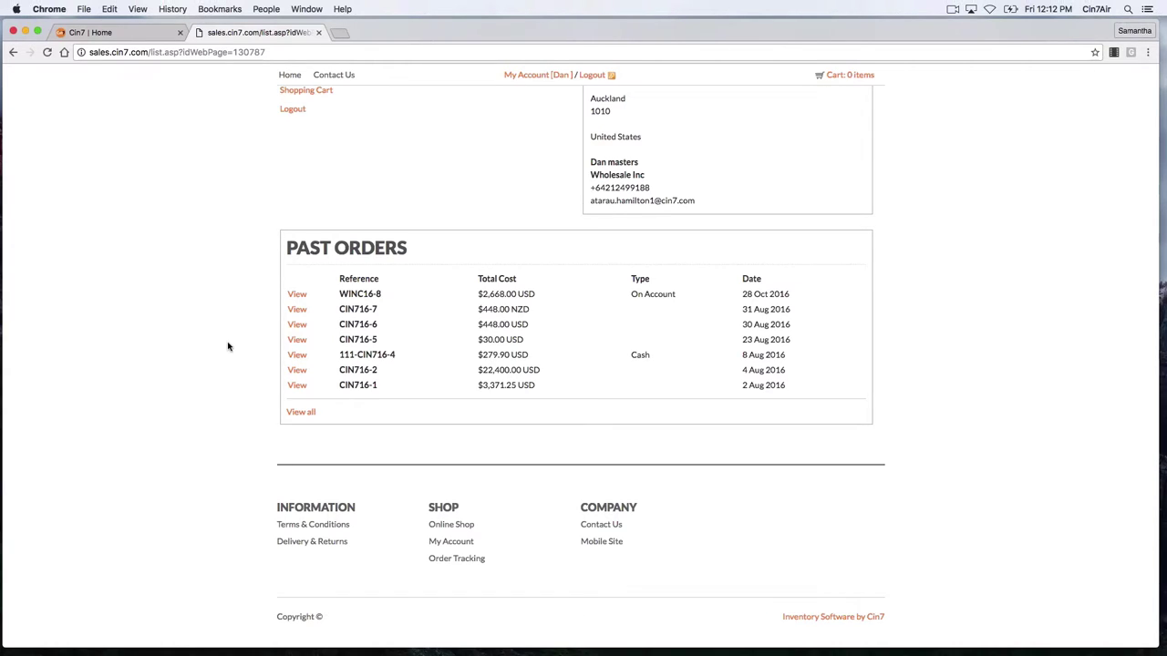
Step: View the WINC16-8 invoice, close it, and list all past orders
mouse_move(295, 296)
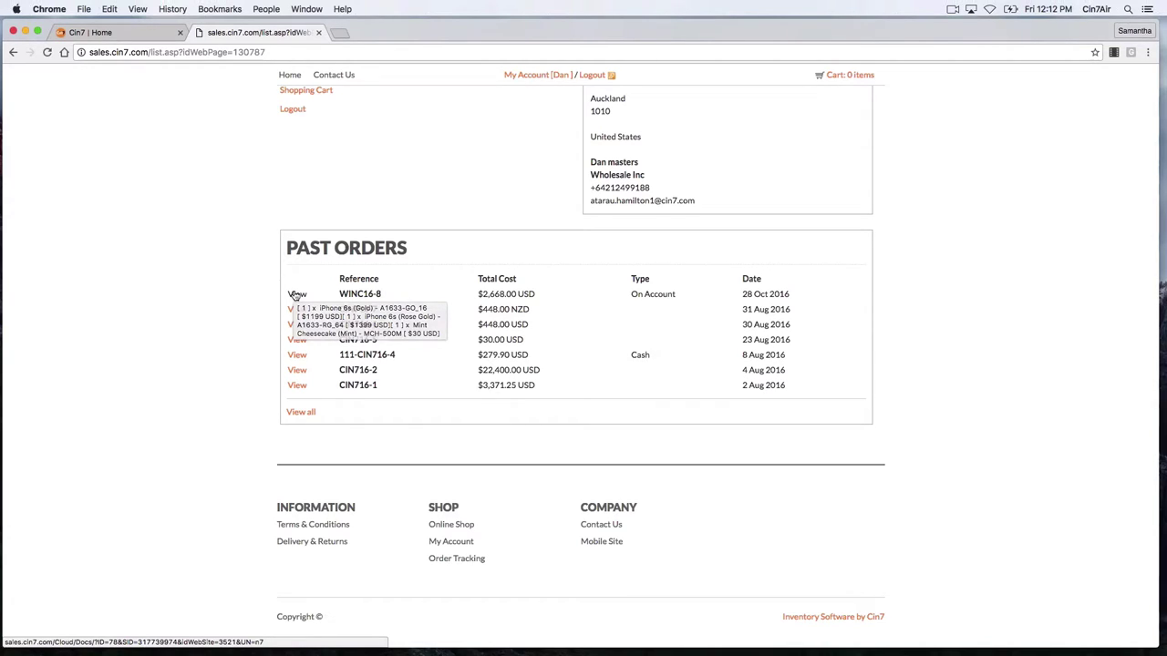
left_click(296, 295)
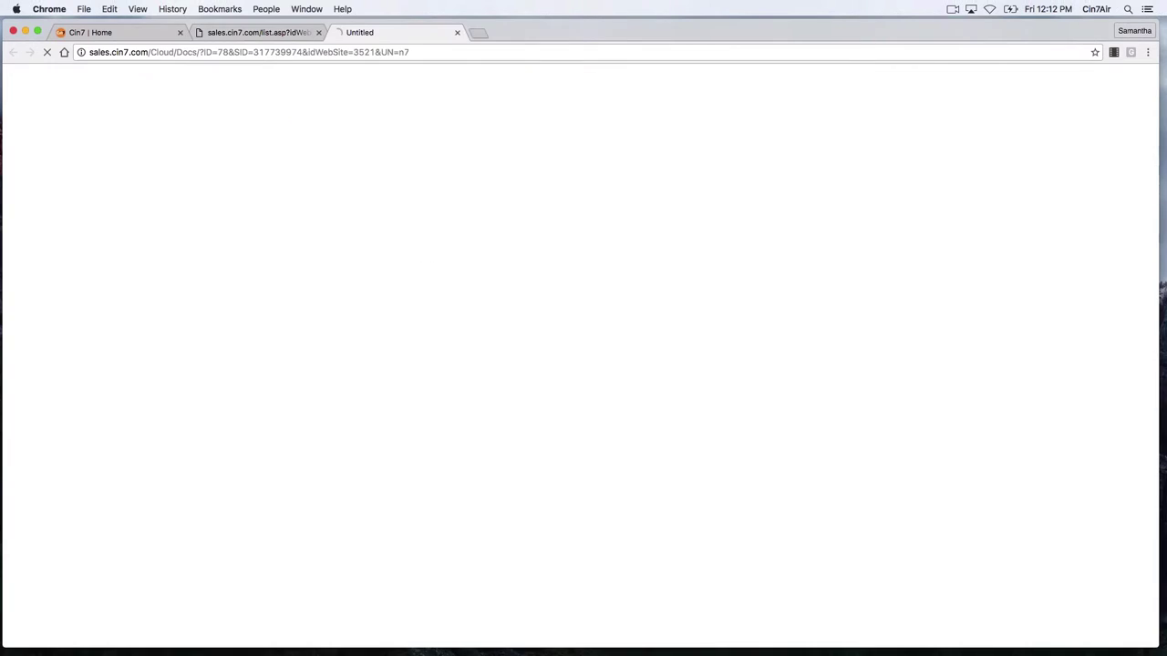
left_click(456, 32)
left_click(301, 412)
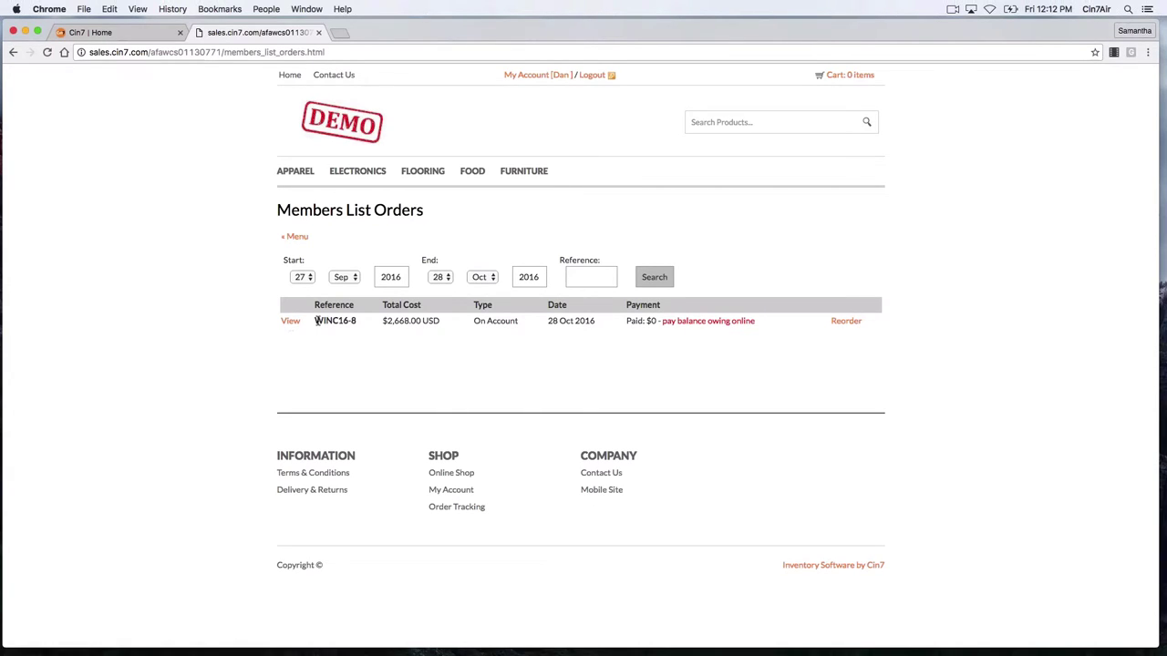
Step: Go back to My Account, view all past orders, and choose Reorder on WINC16-8
mouse_move(316, 321)
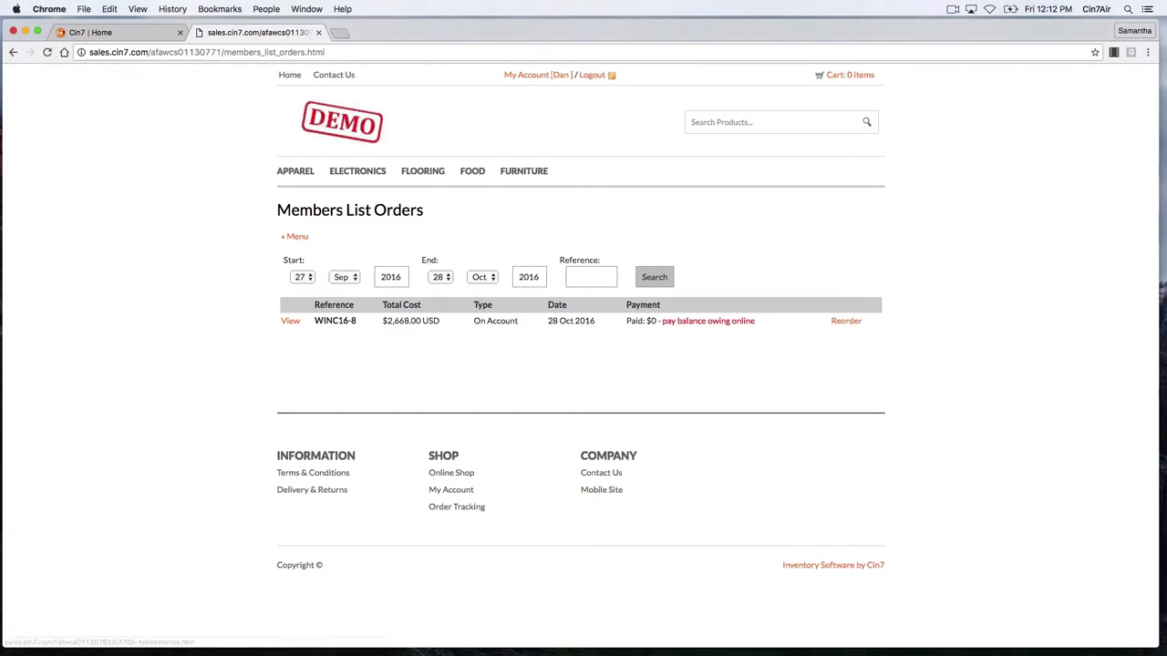
left_click(532, 76)
scroll(259, 410, "down", 5)
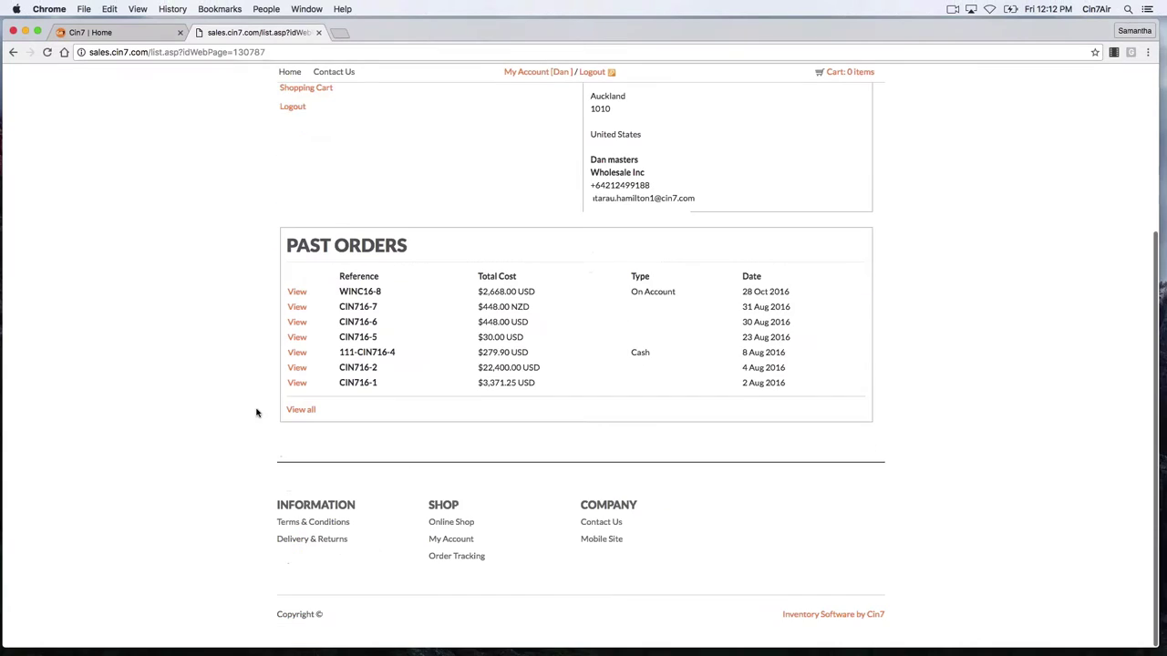
left_click(302, 413)
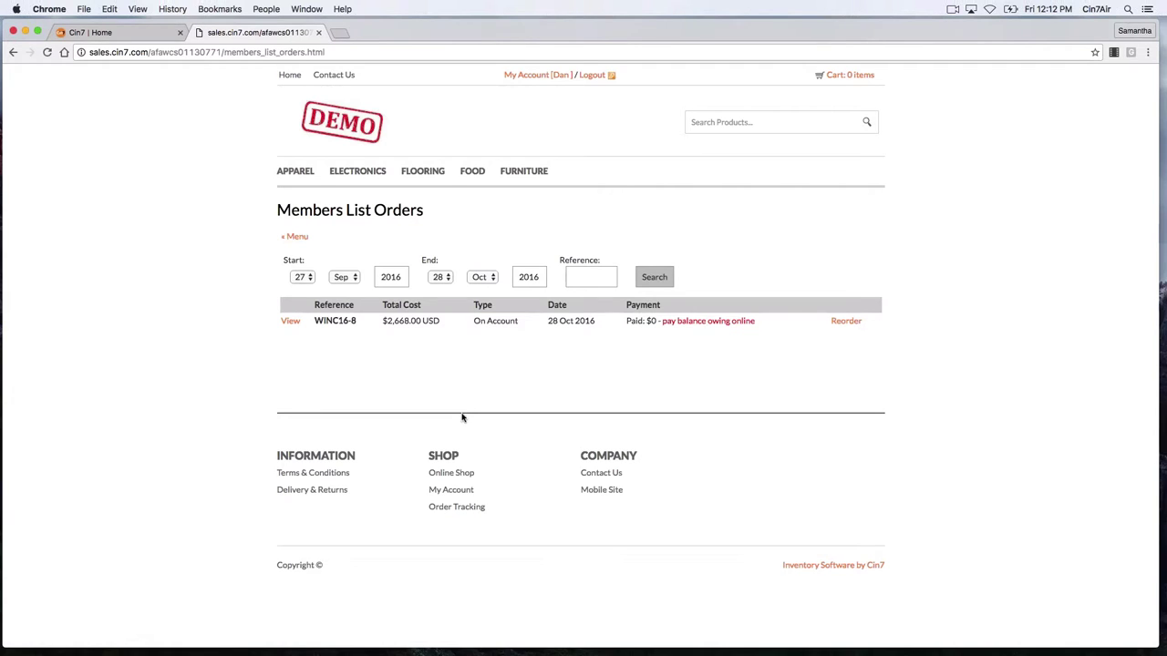
left_click(846, 322)
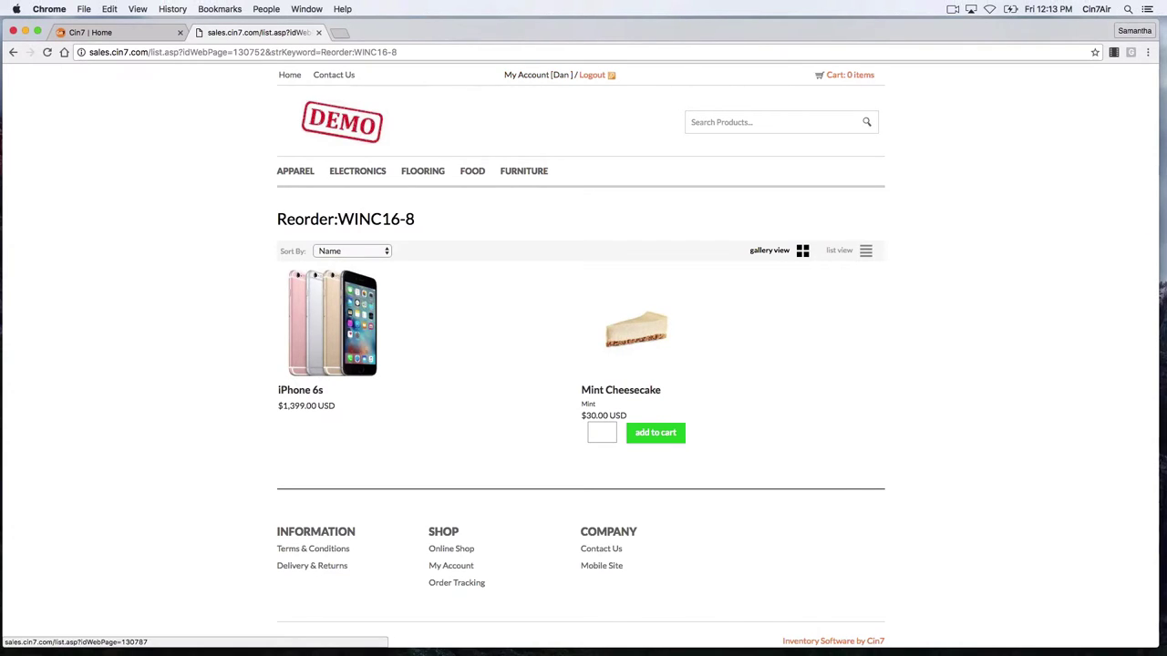
Step: Add one Mint Cheesecake ($30.00) to the cart and go to My Account
left_click(338, 297)
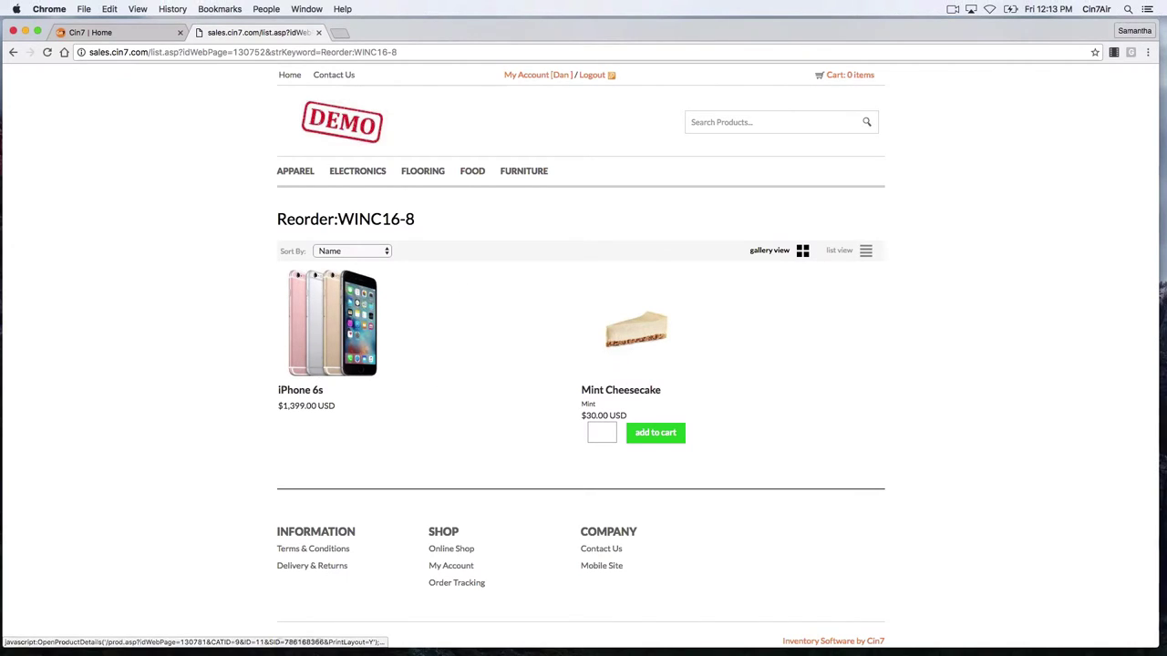
left_click(656, 432)
left_click(529, 75)
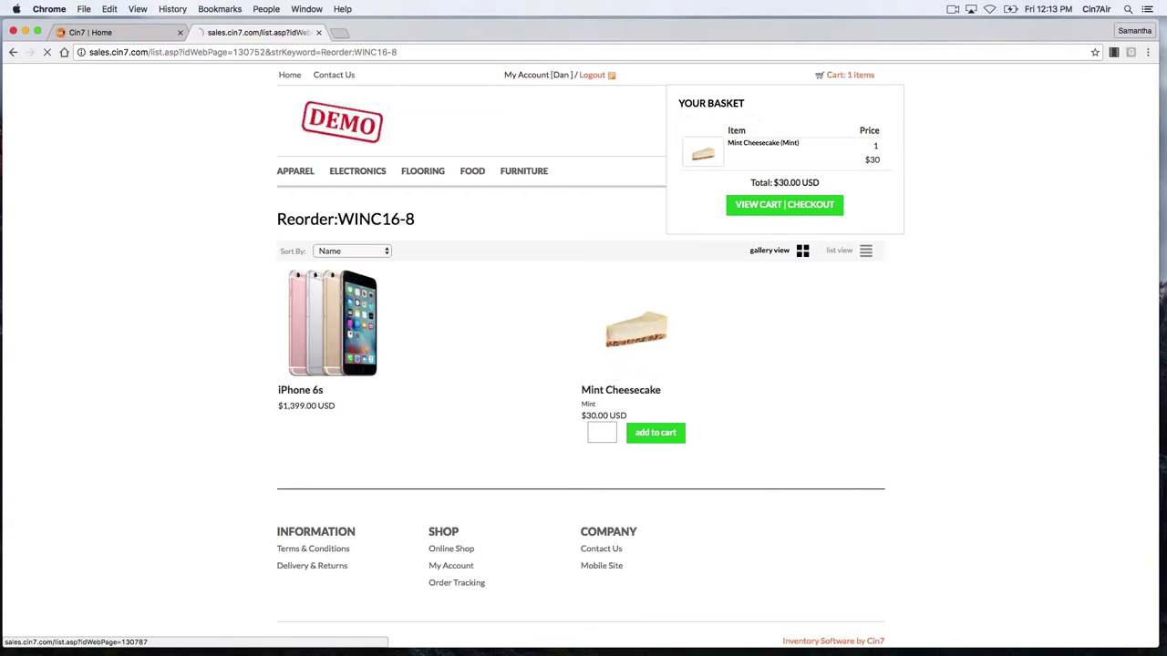
Step: Change the past-orders start year to 2015, search, and reorder the 4 Aug 2016 order
scroll(583, 365, "down", 3)
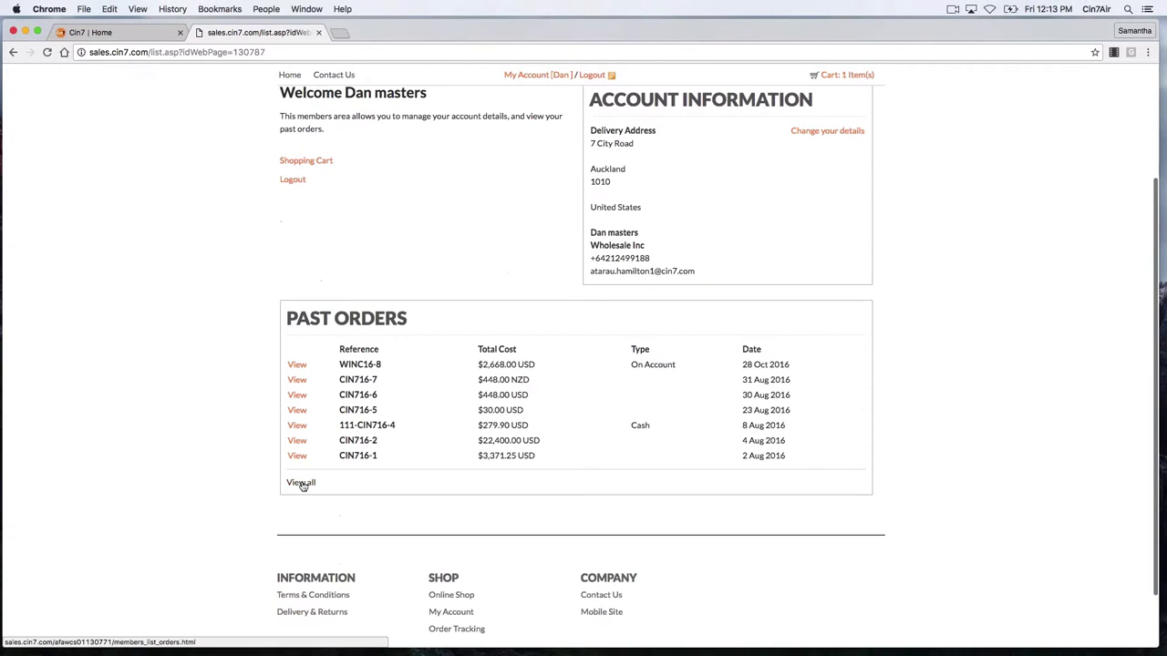
left_click(301, 480)
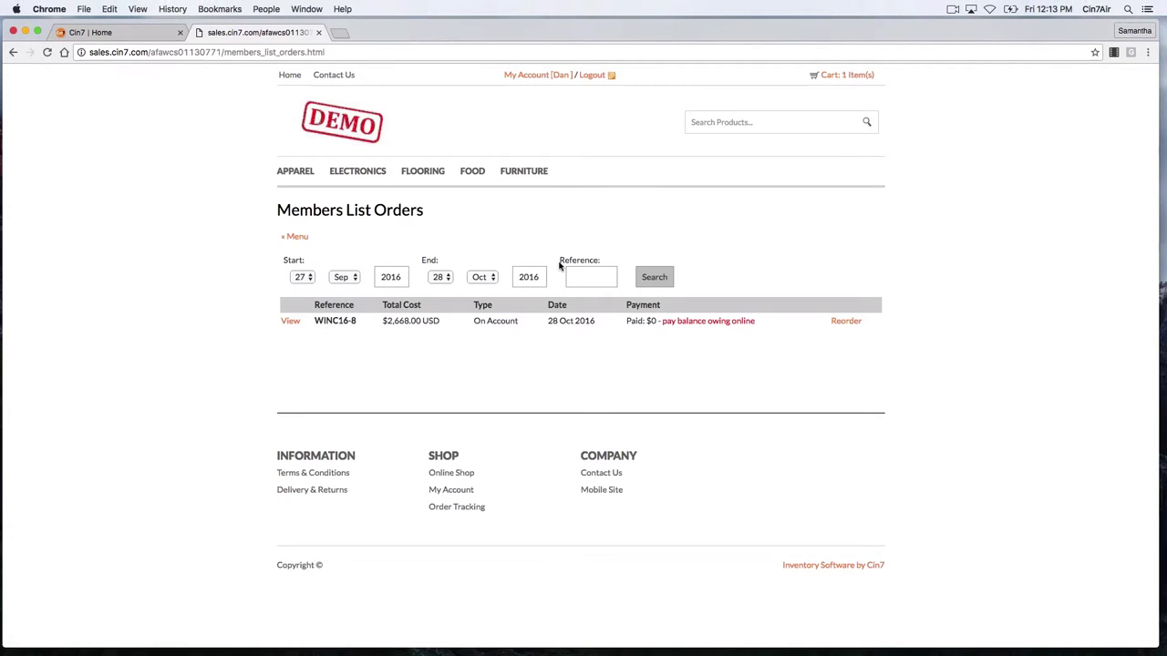
left_click(344, 278)
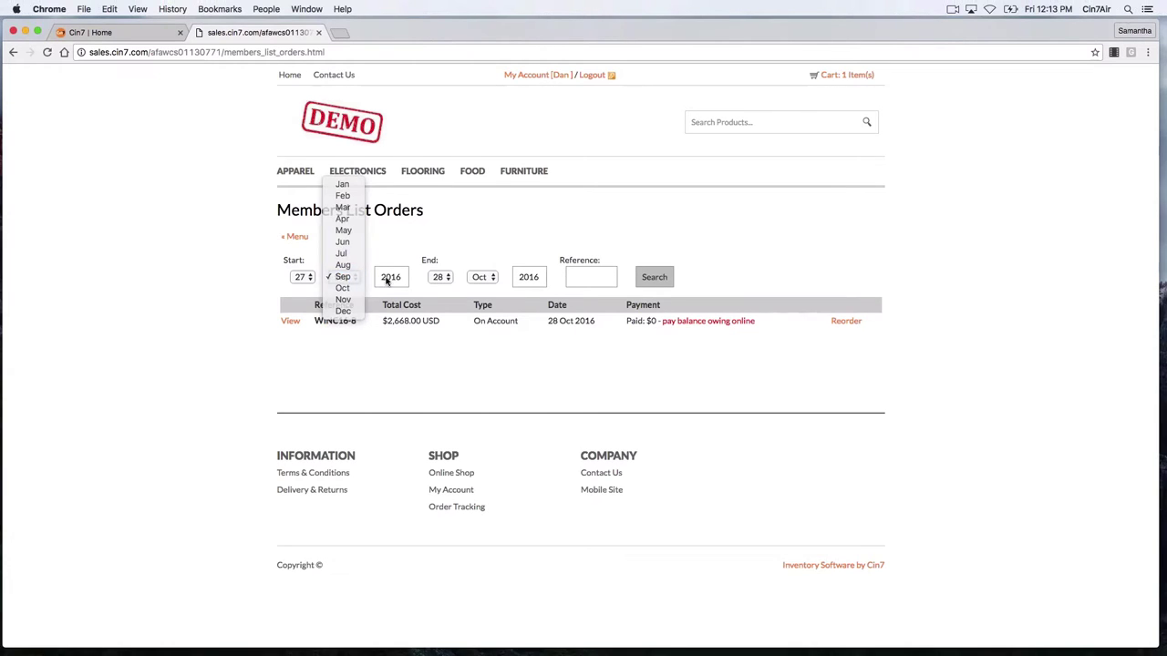
left_click(386, 278)
left_click(394, 278)
key("BackSpace")
type("5")
left_click(654, 277)
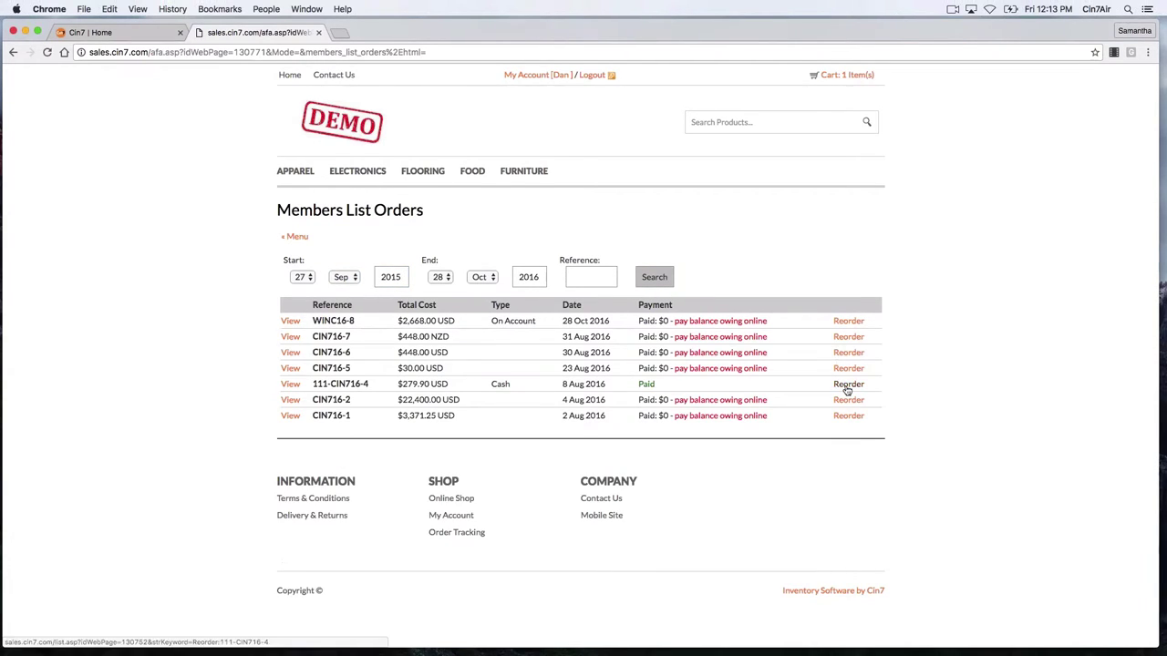
left_click(848, 400)
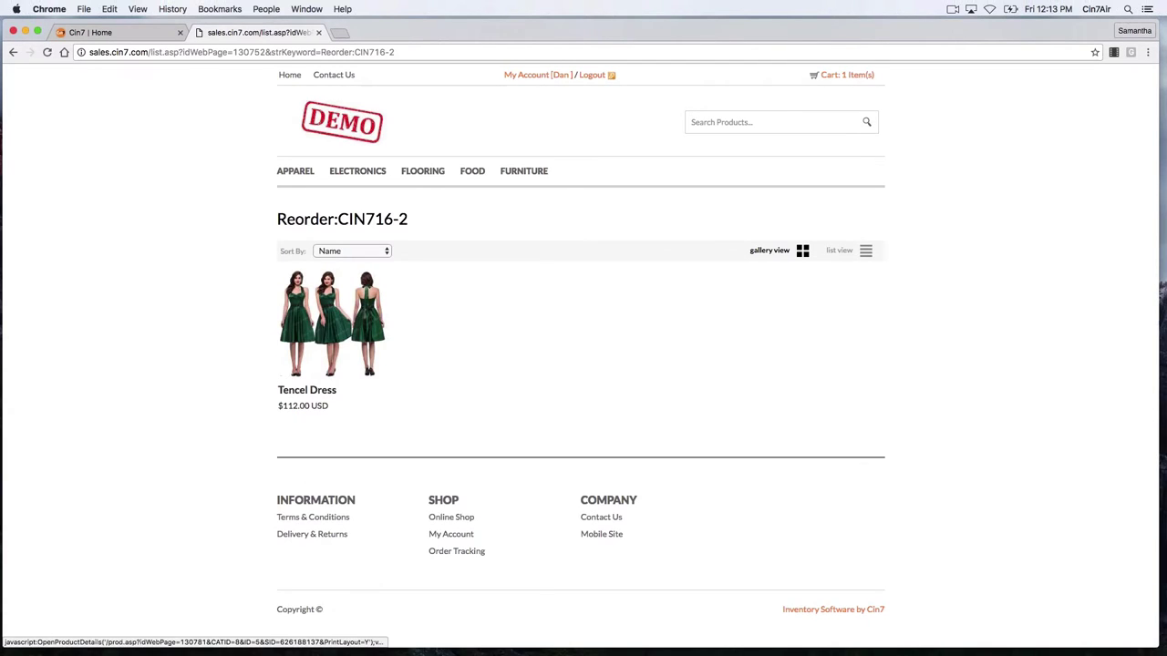
Step: Preview the Tencel Dress quick view, close it, and return to My Account's Past Orders
left_click(332, 323)
left_click(167, 294)
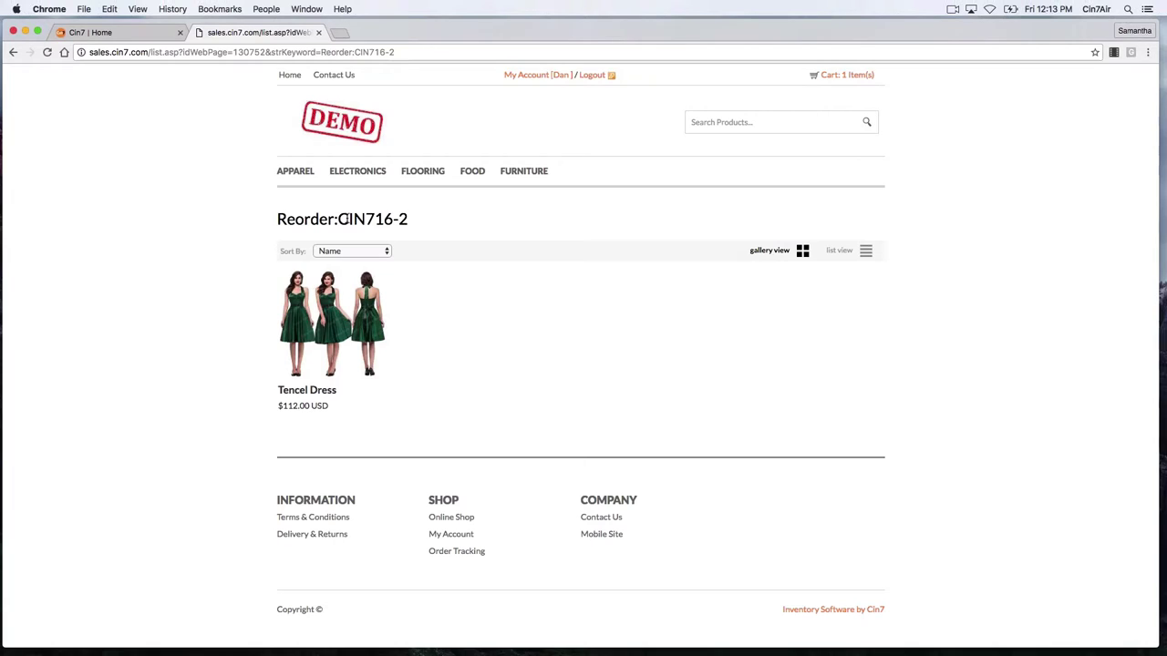
left_click(534, 75)
scroll(196, 360, "down", 5)
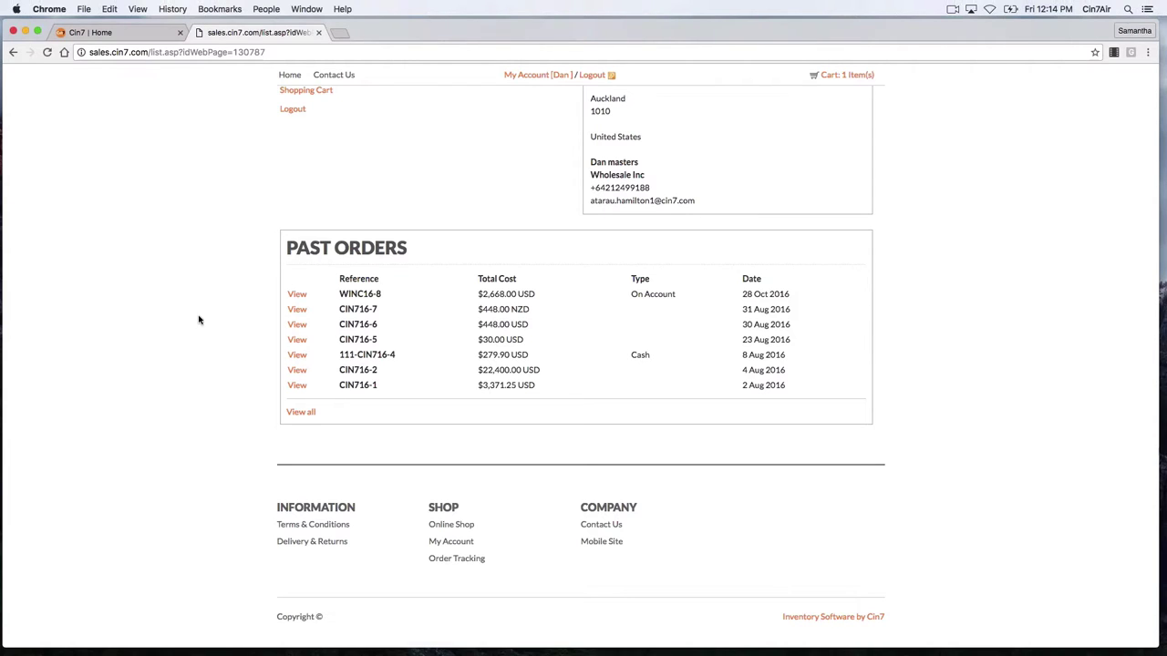
scroll(199, 319, "up", 5)
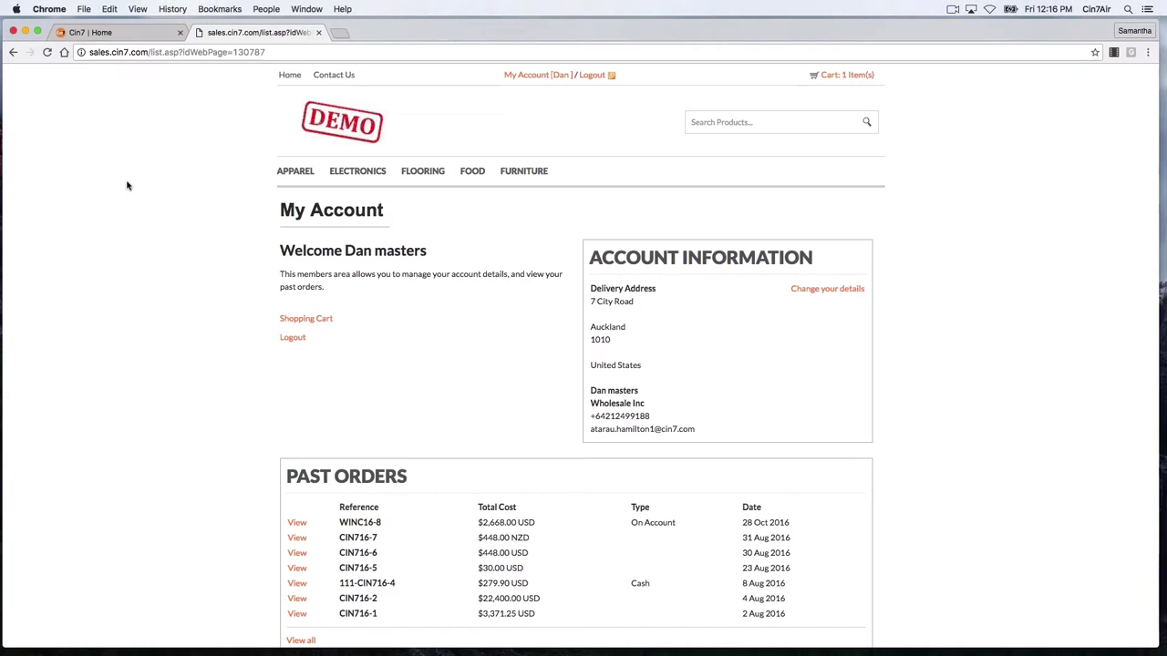
Step: In Cin7 Settings, set B2B Show Products Only If Price Exists to Yes and save
left_click(118, 35)
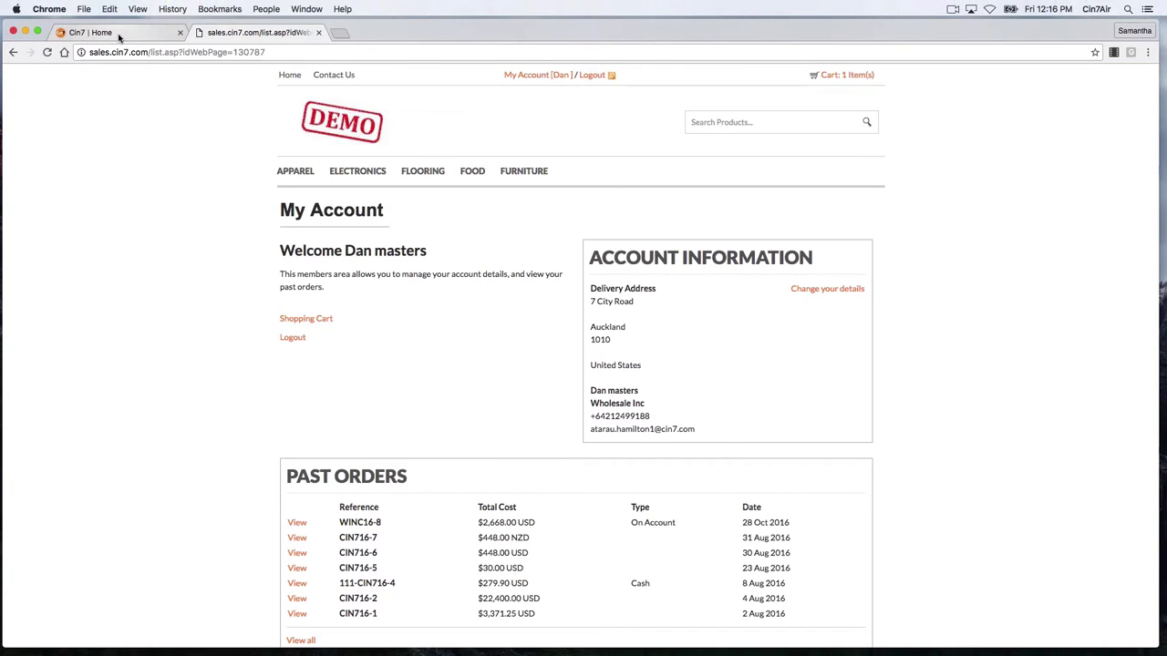
left_click(1117, 97)
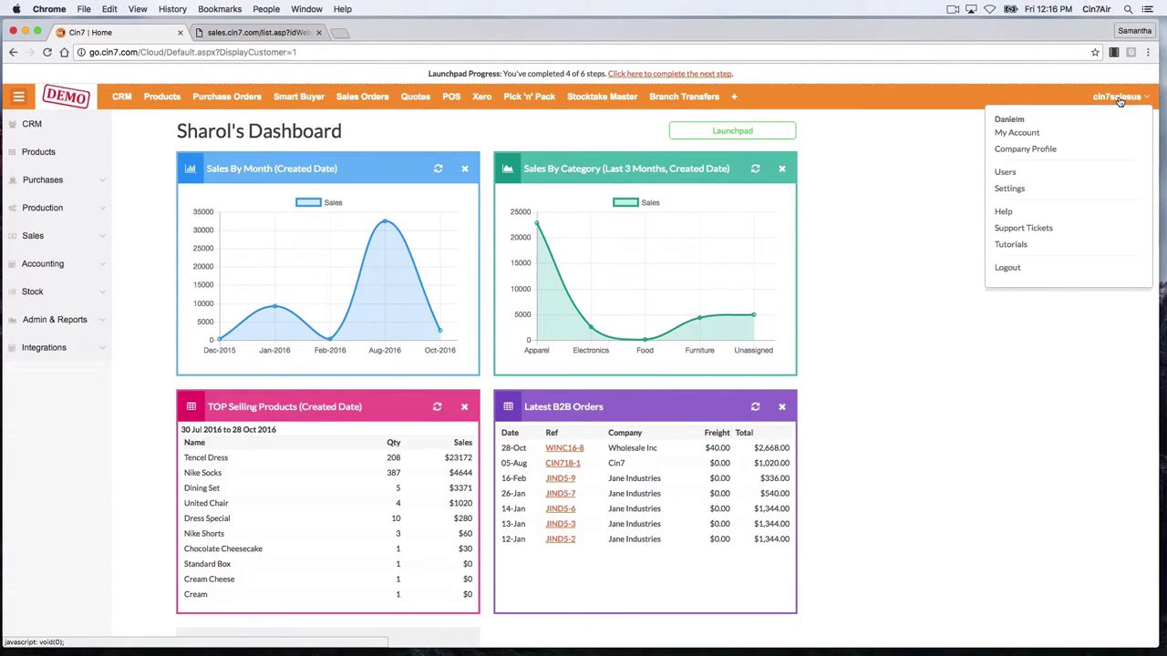
left_click(1010, 190)
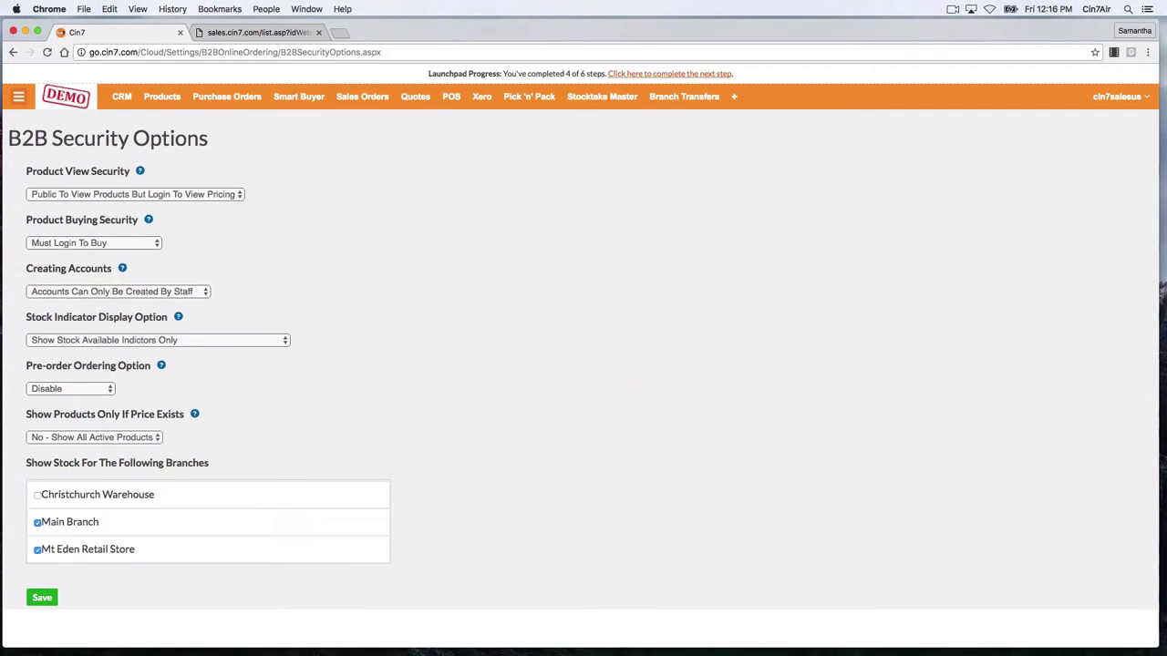
left_click(81, 436)
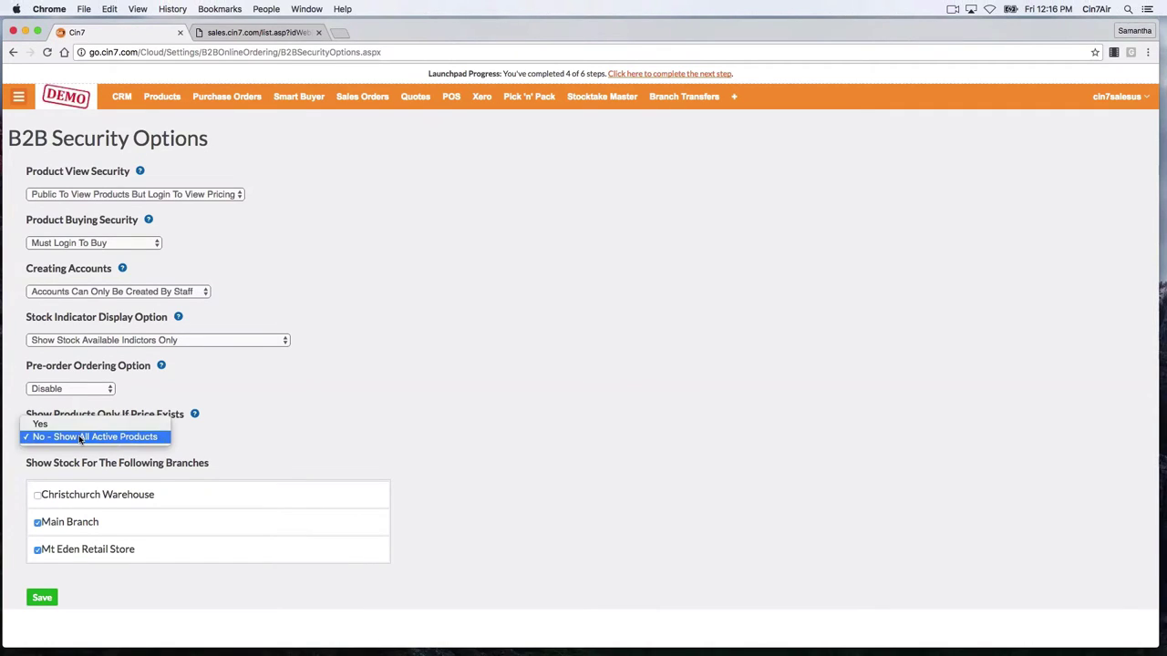
left_click(86, 424)
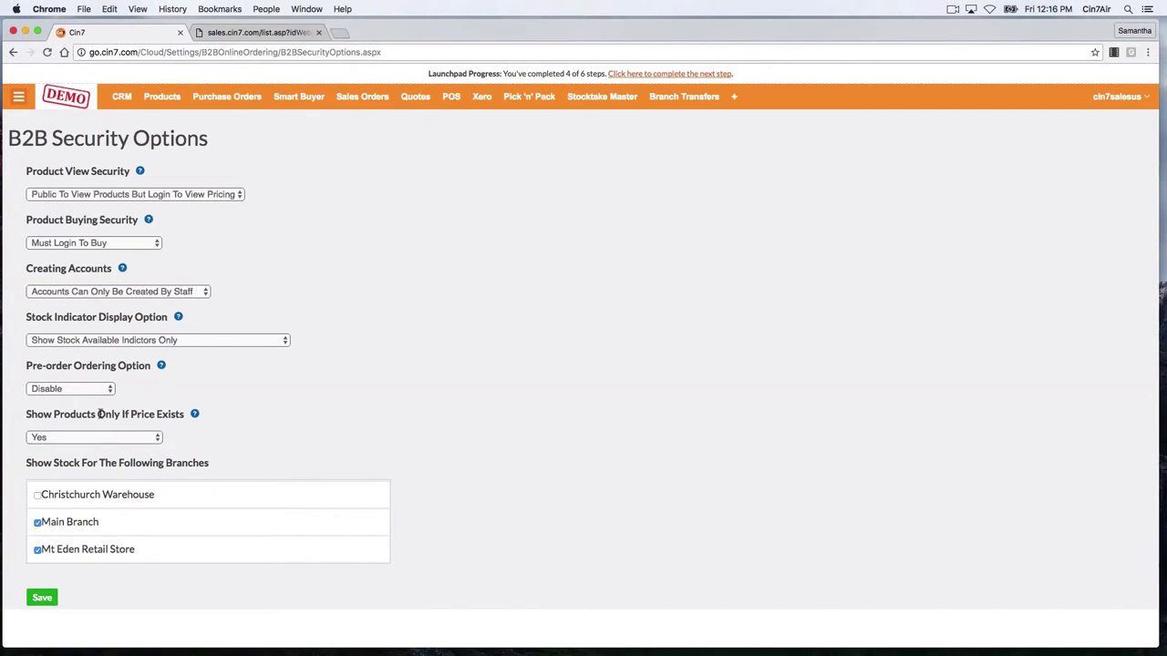
left_click(44, 597)
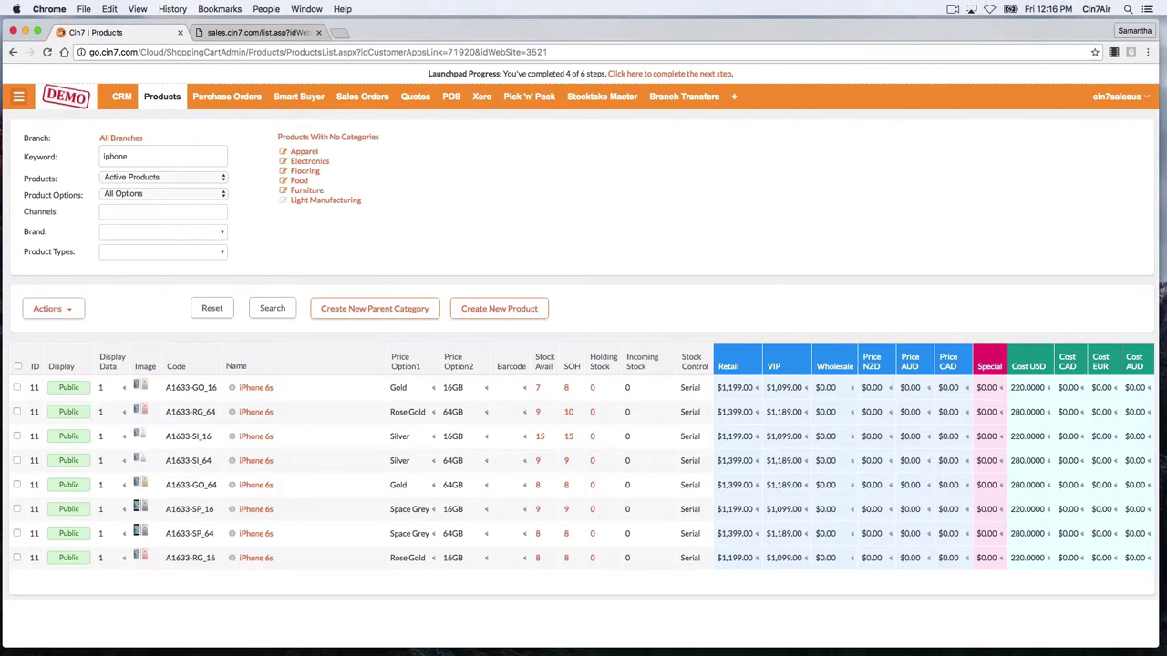
left_click(831, 388)
left_click(822, 316)
left_click(837, 387)
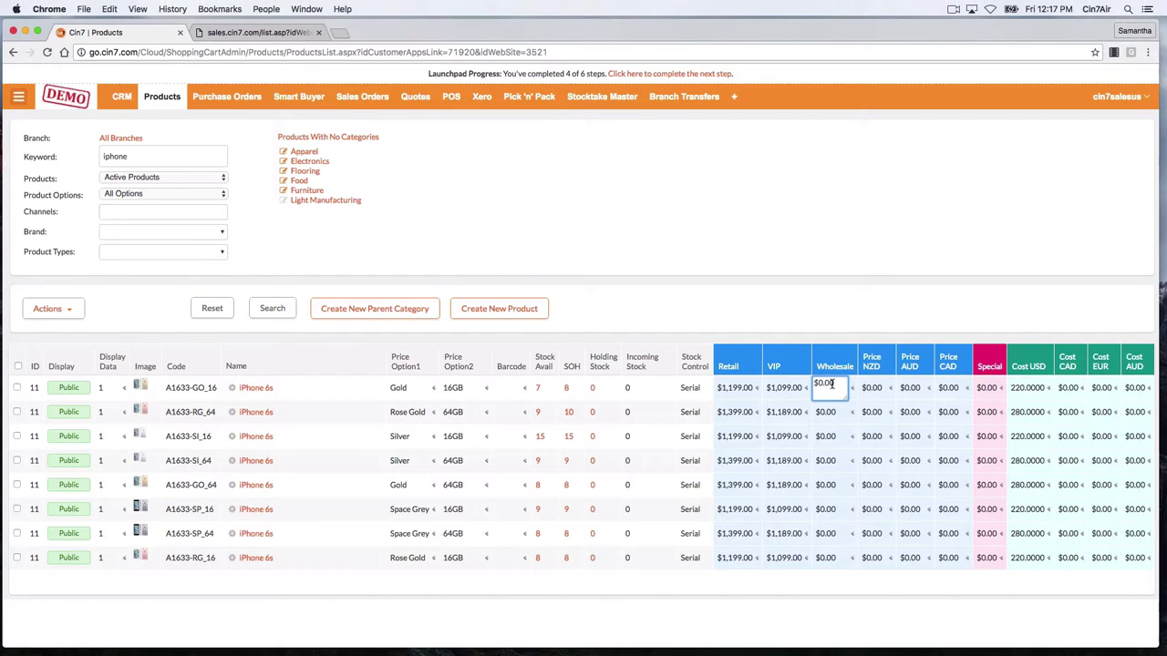
key("Return")
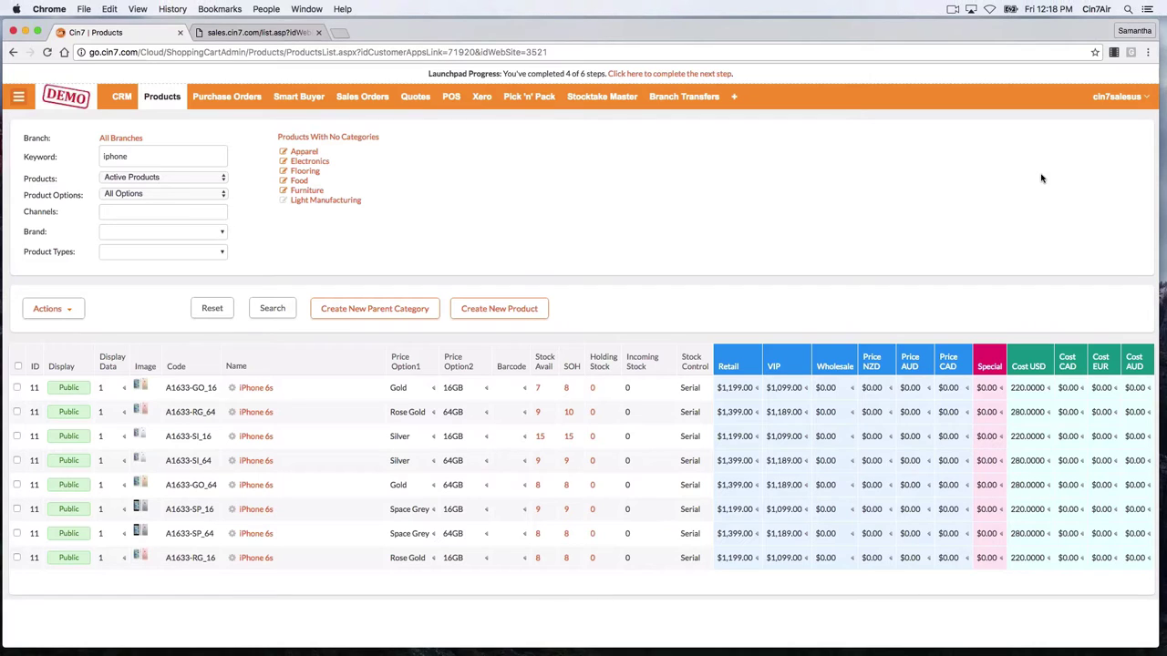
Step: From the account menu's Settings, open Payment Options under Accounting and scroll its list
left_click(1116, 97)
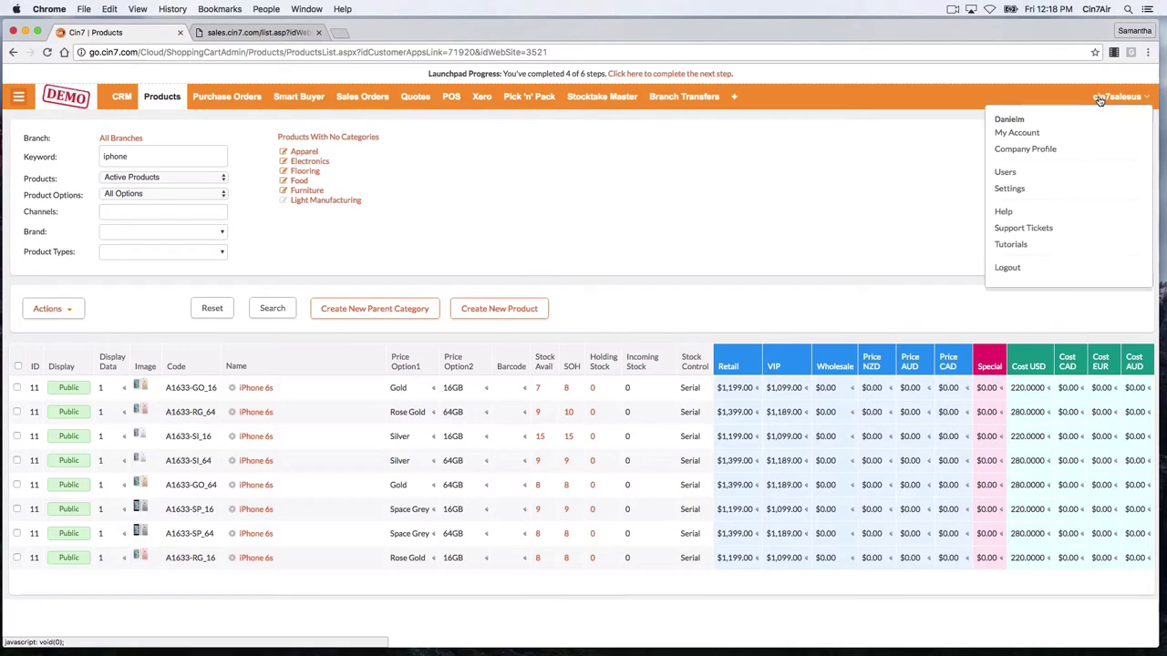
left_click(928, 165)
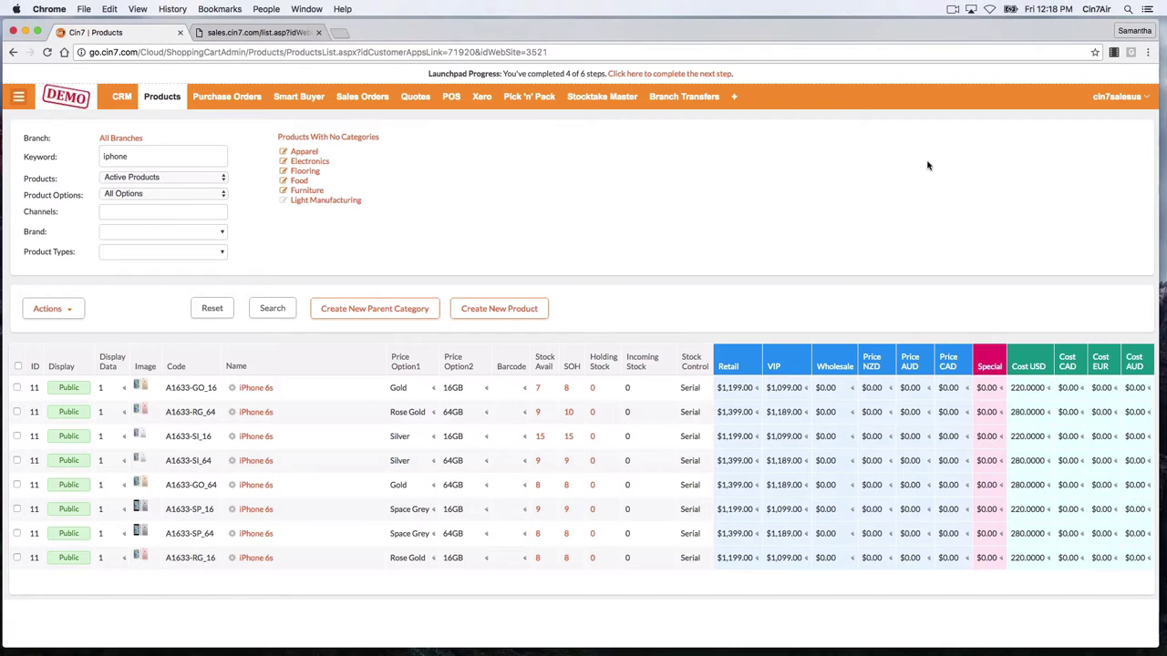
left_click(1130, 98)
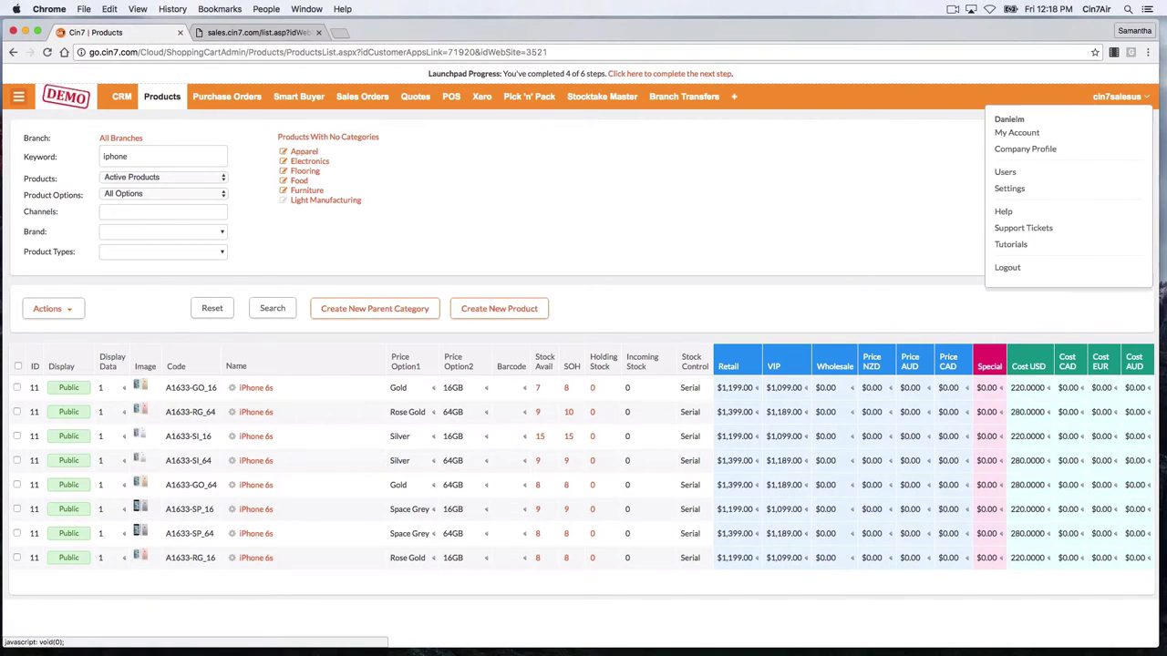
left_click(1010, 192)
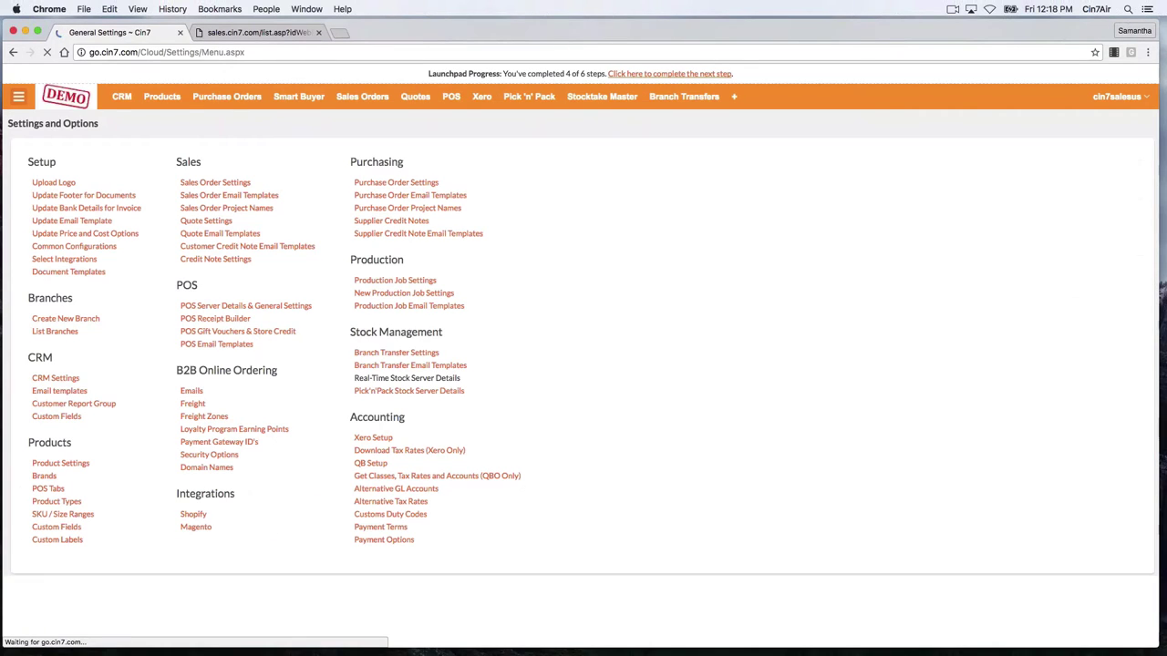
left_click(390, 540)
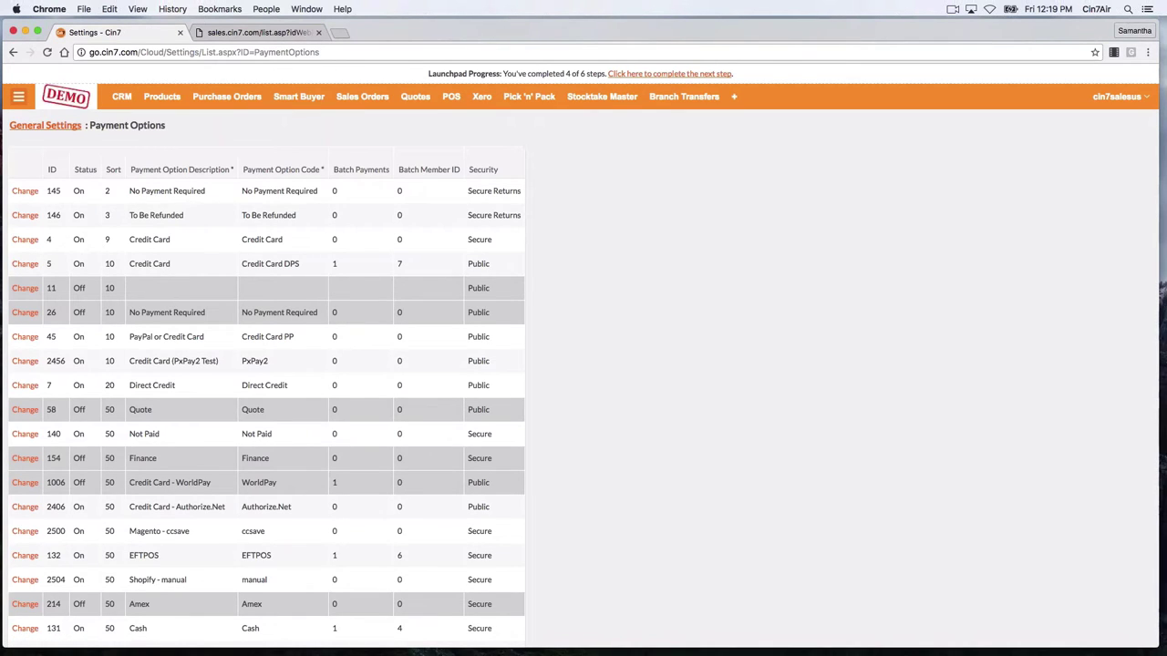
scroll(105, 250, "down", 1)
scroll(208, 370, "down", 1)
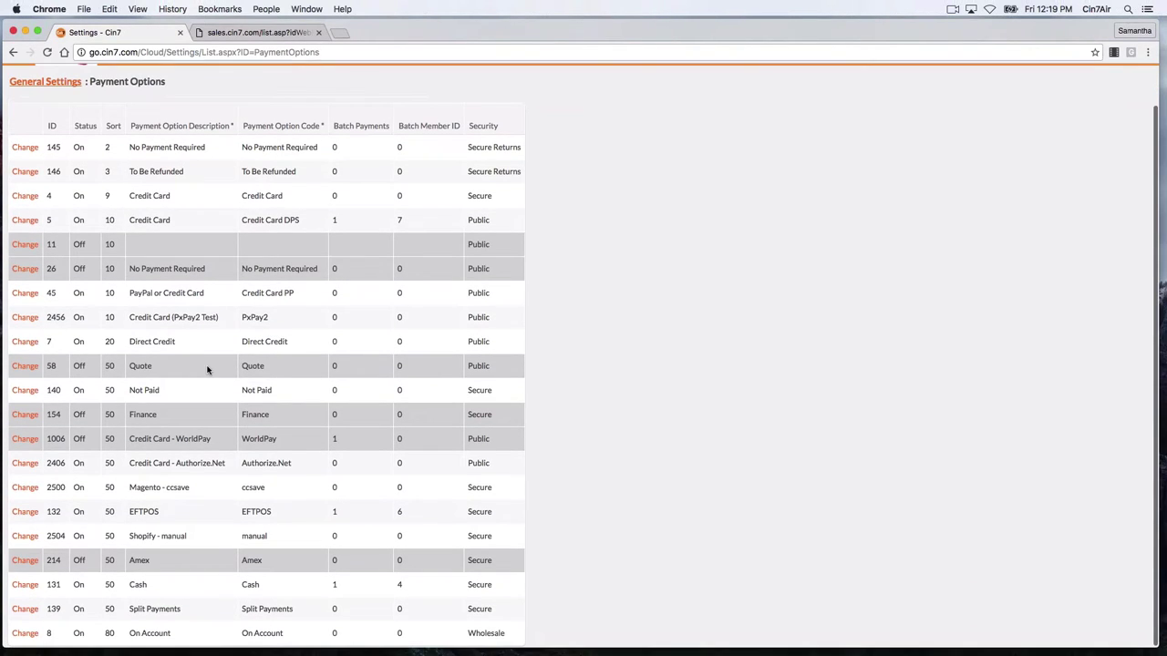
Step: Open the On Account payment option and inspect its Email Top Part text and placeholders
left_click(25, 633)
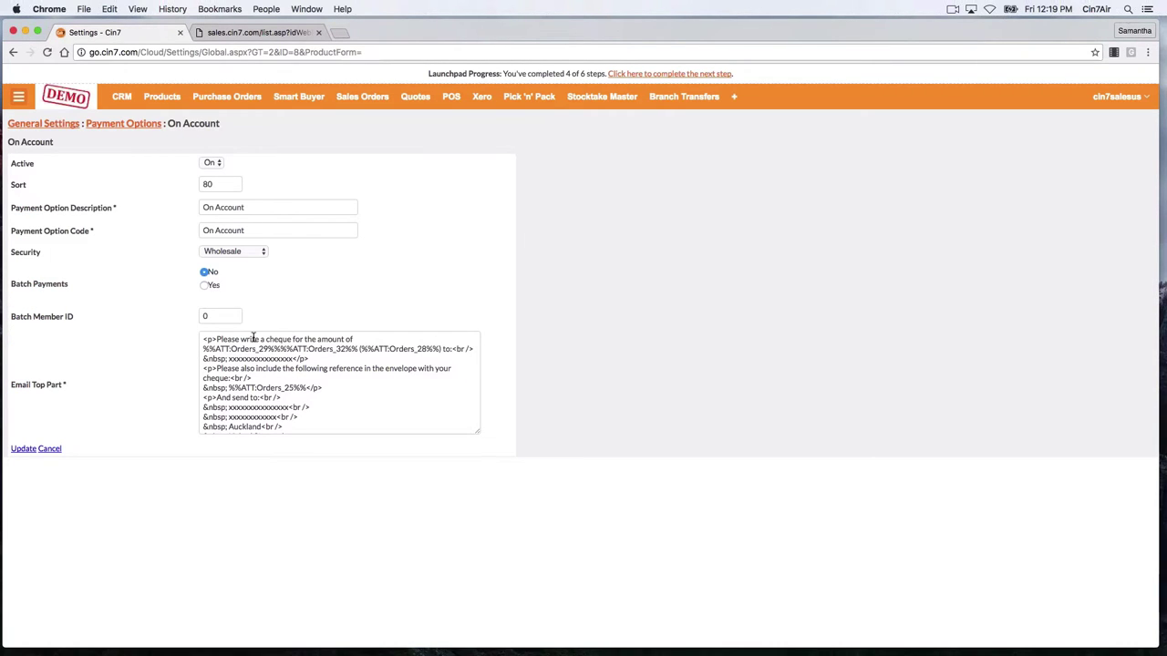
left_click_drag(203, 346, 278, 466)
key("Left")
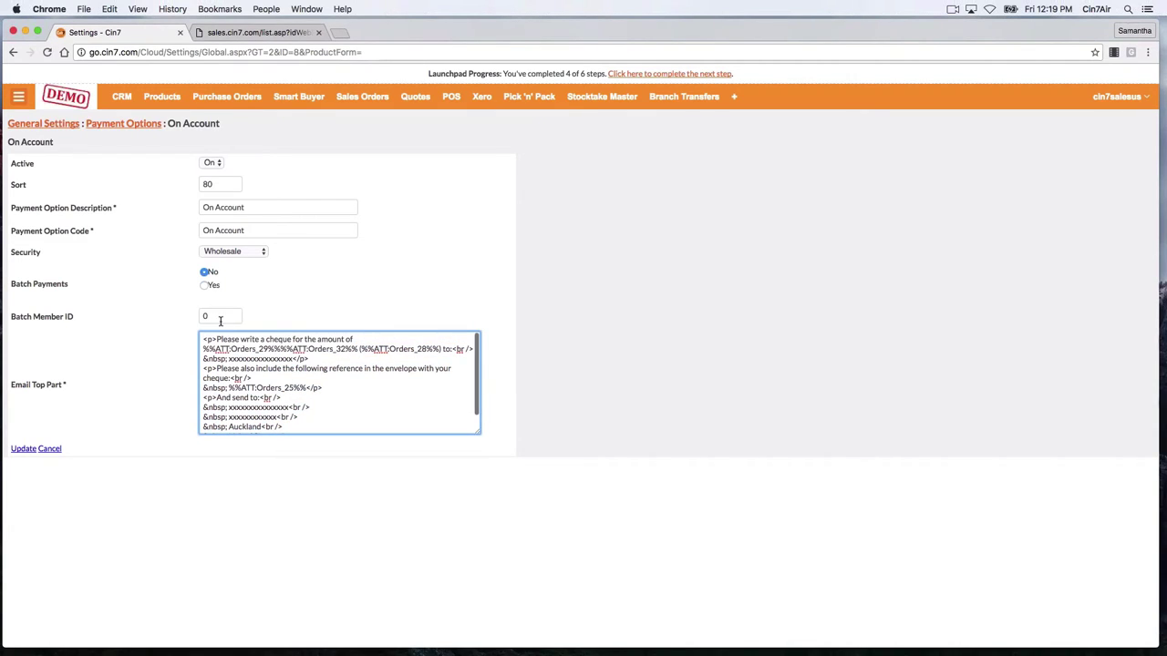
double_click(269, 388)
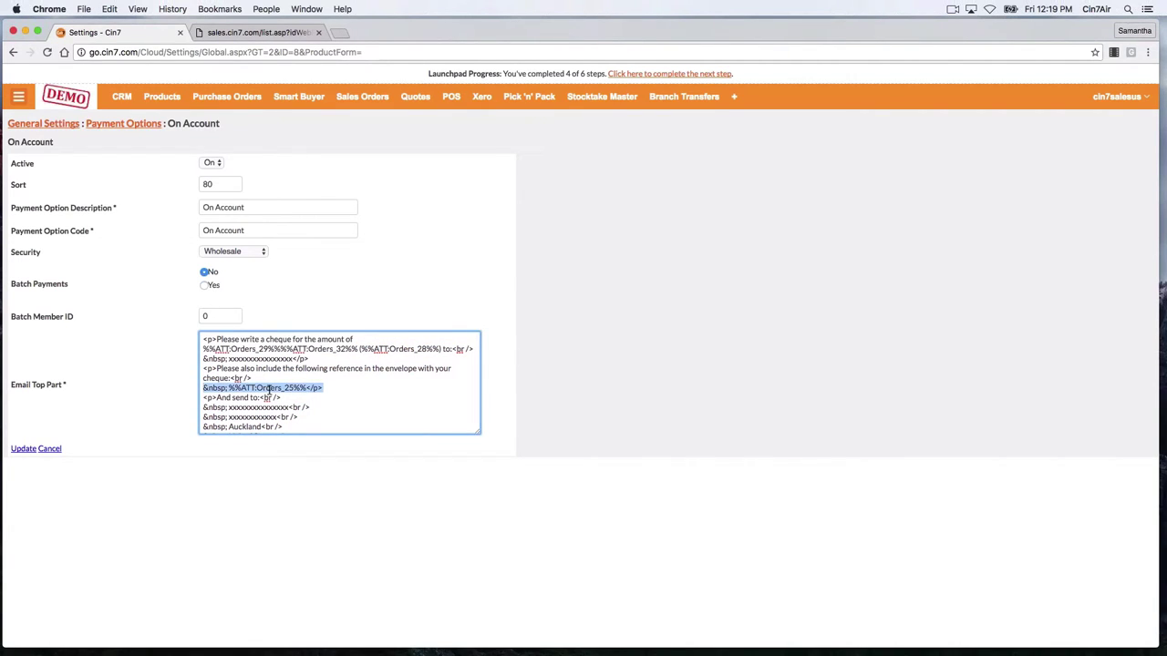
left_click(297, 417)
right_click(285, 407)
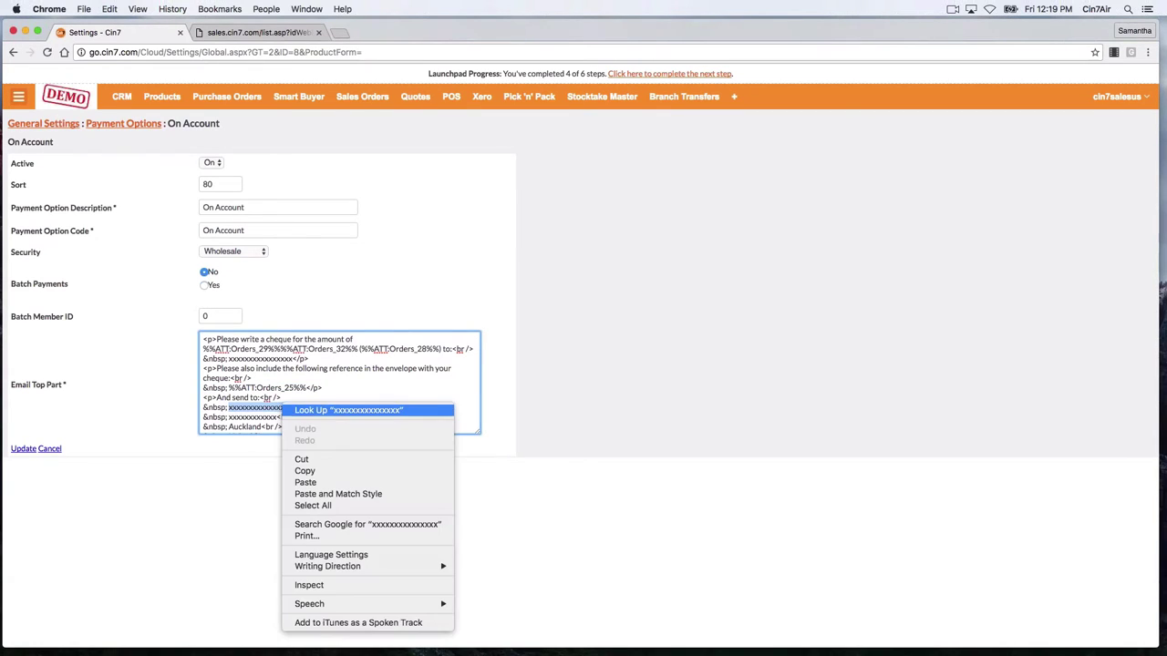
key("Escape")
double_click(244, 359)
left_click(244, 368)
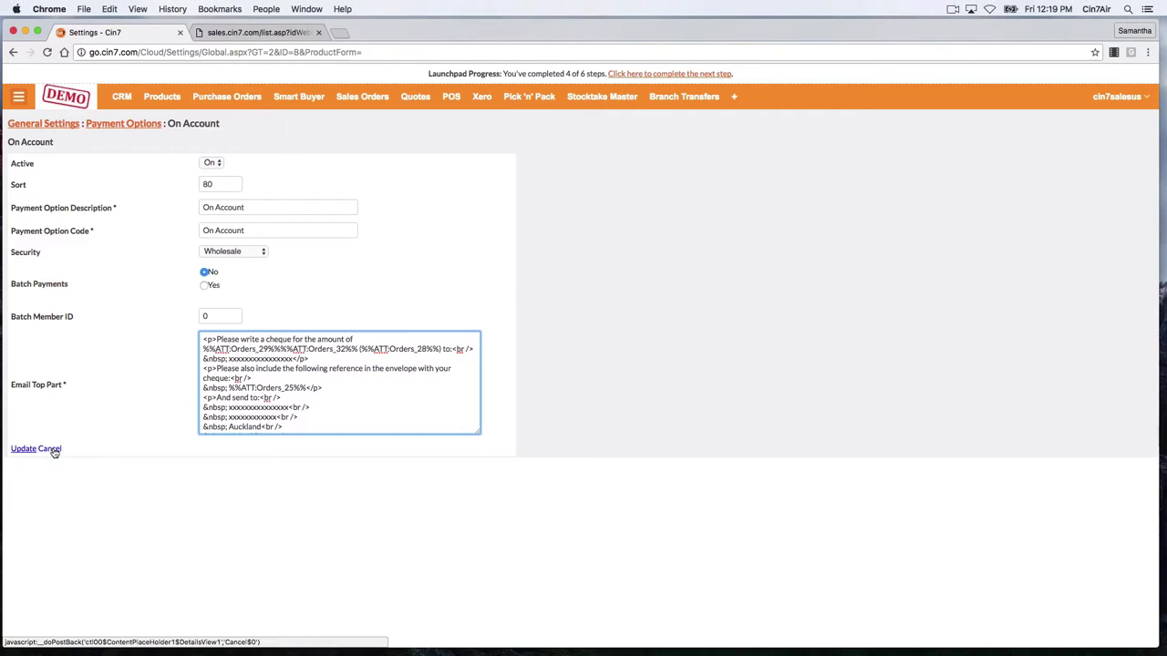
Step: Cancel the On Account form without saving and open the account dropdown
left_click(53, 450)
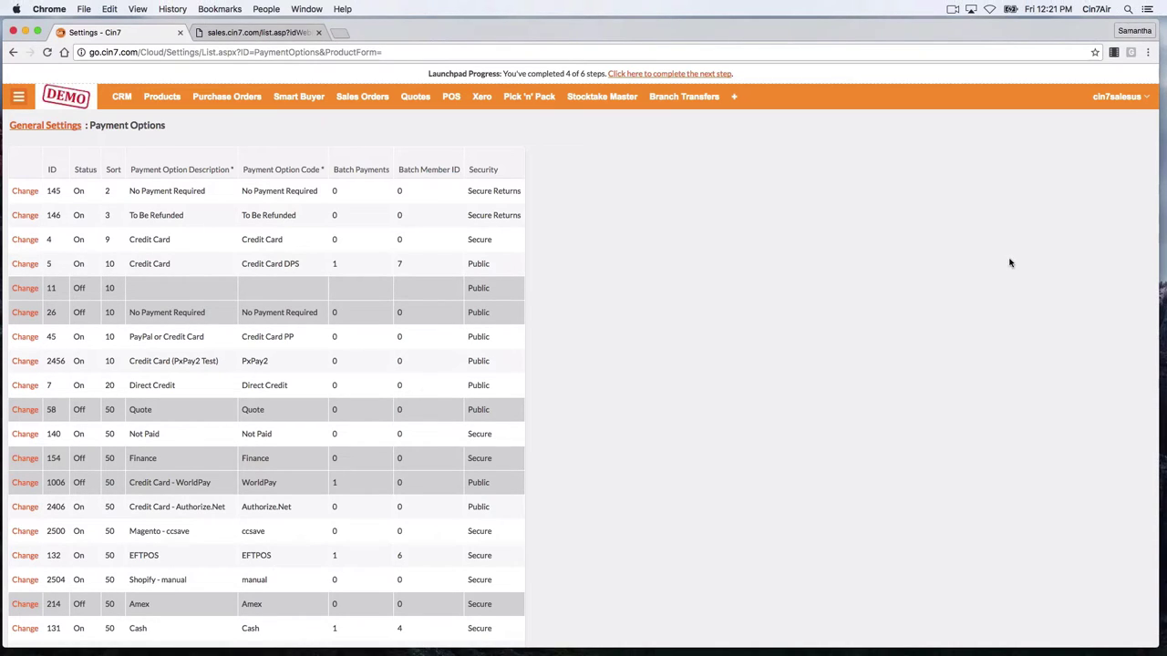
left_click(1113, 98)
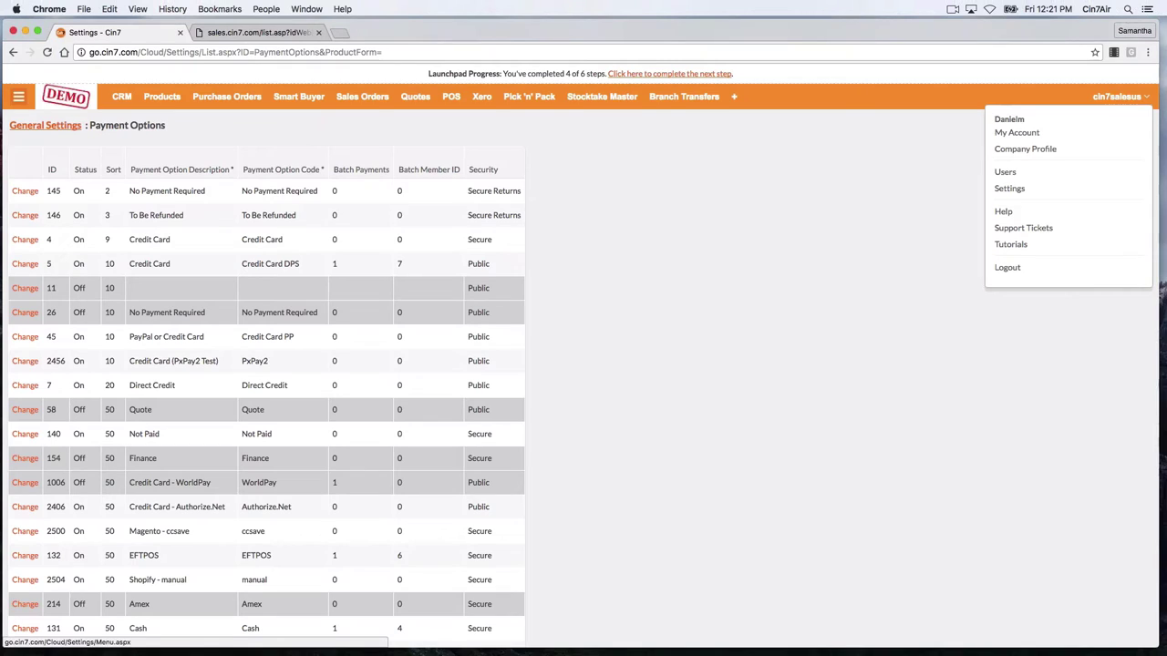
Step: Choose Settings from the account dropdown to show the Settings and Options page
left_click(1009, 188)
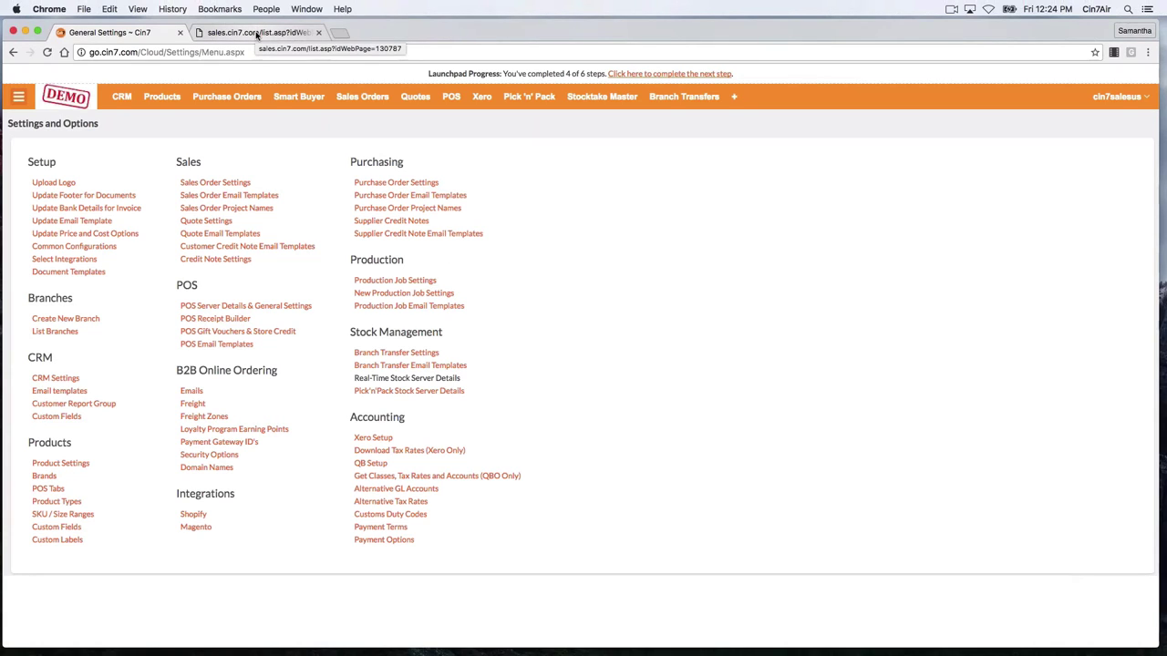
Step: Switch to the B2B web store and open APPAREL > Womens, showing its Footwear subcategory
left_click(258, 35)
mouse_move(334, 183)
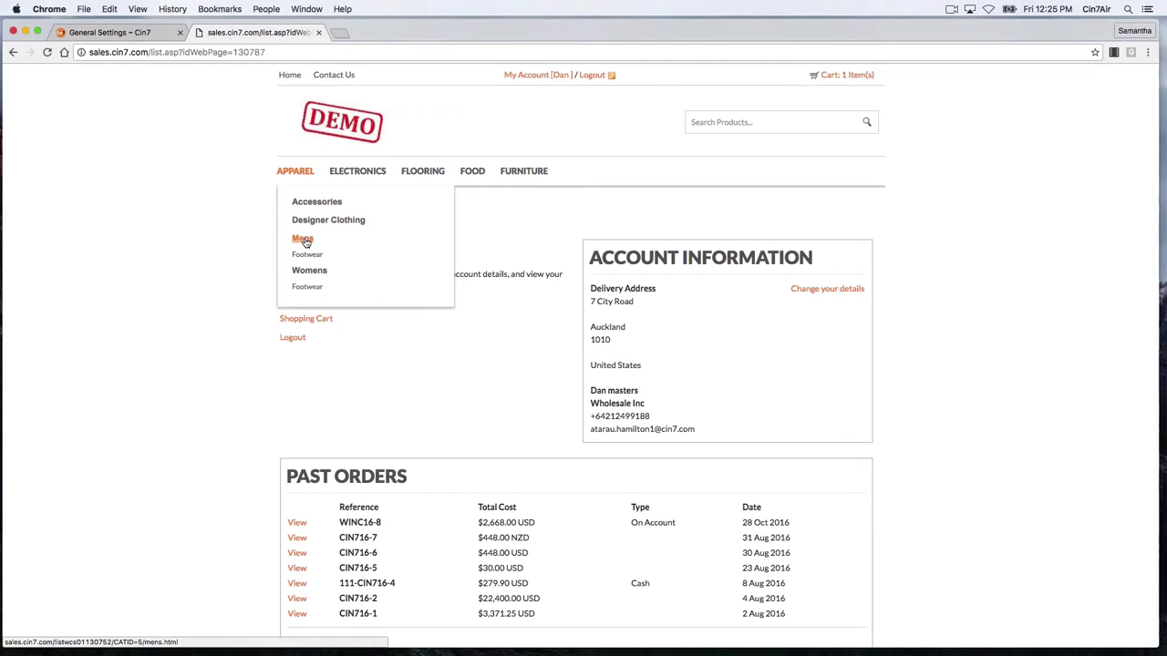
left_click(310, 271)
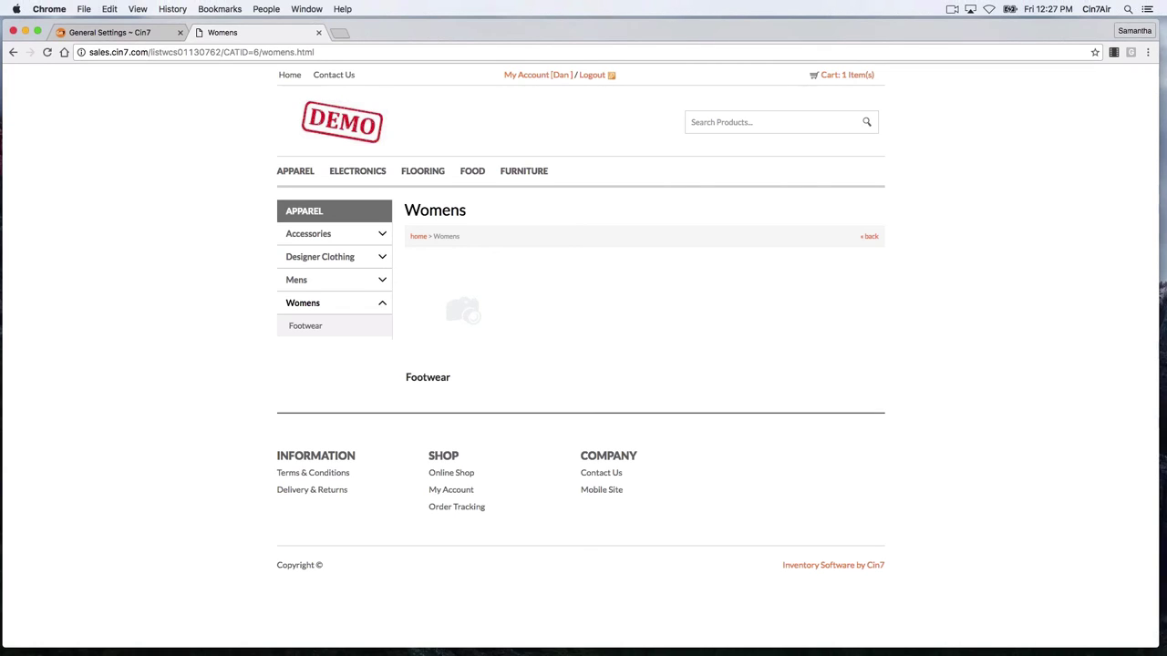
Step: Leave the web store via General Settings for the Cin7 dashboard and expand Admin & Reports
left_click(289, 76)
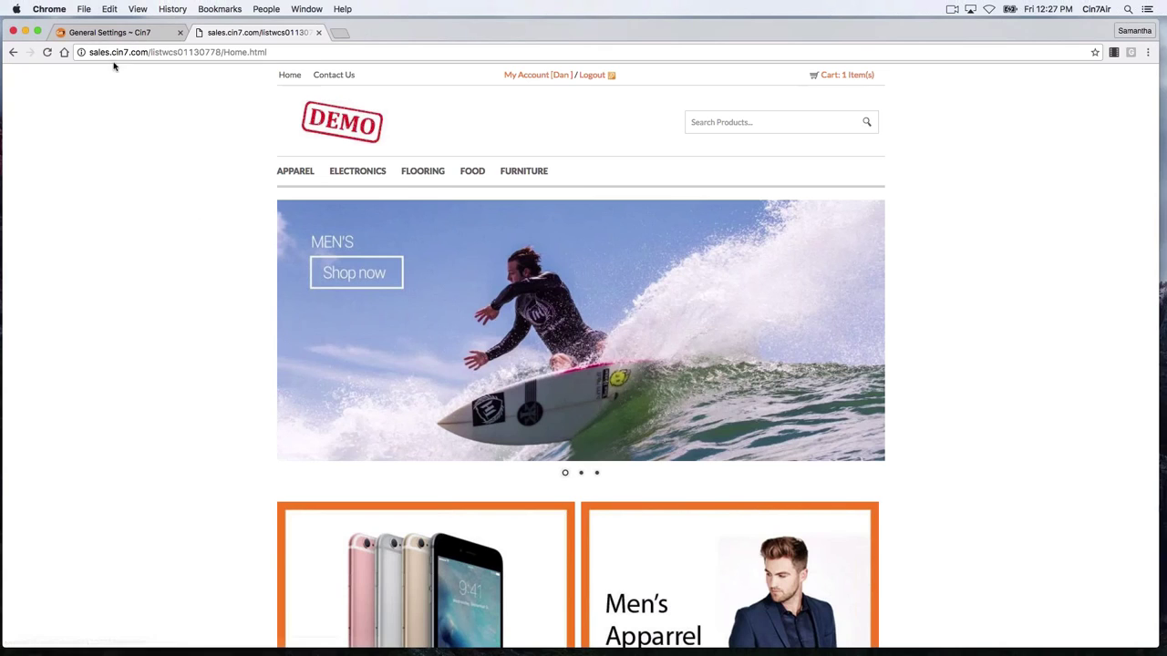
left_click(96, 34)
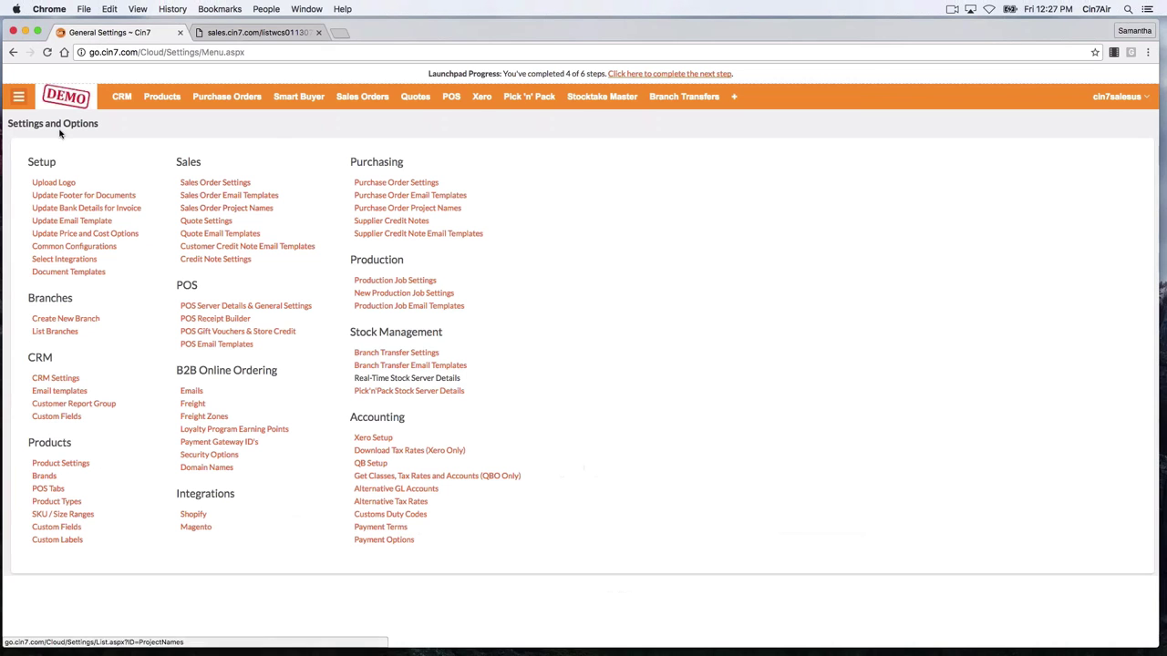
left_click(72, 221)
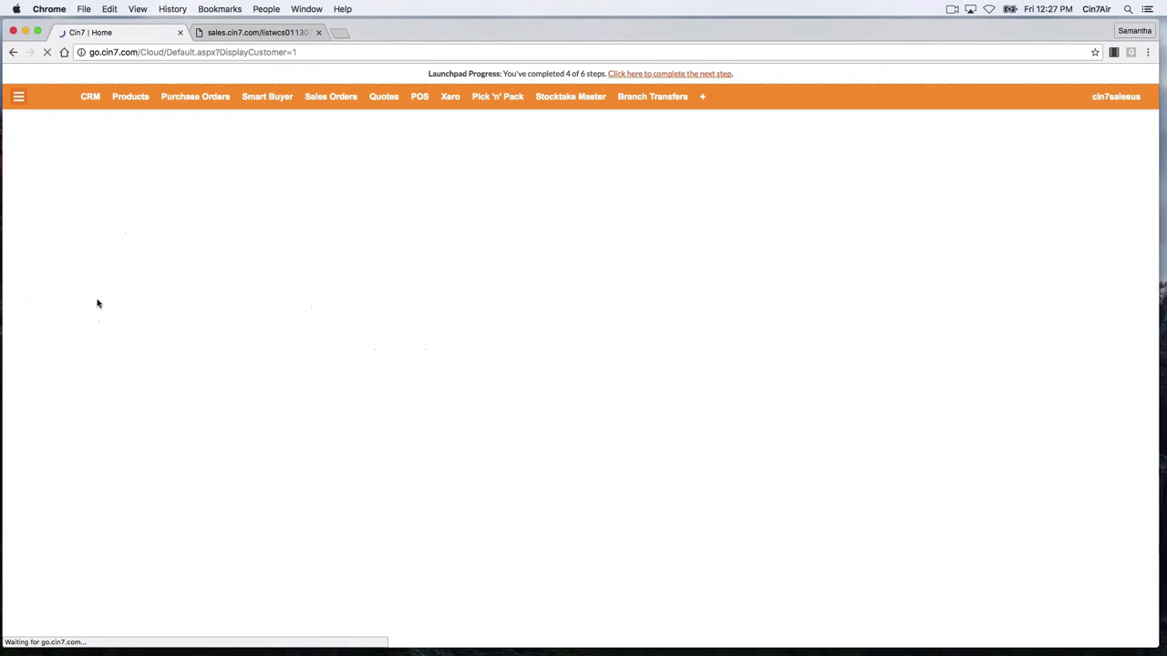
left_click(59, 321)
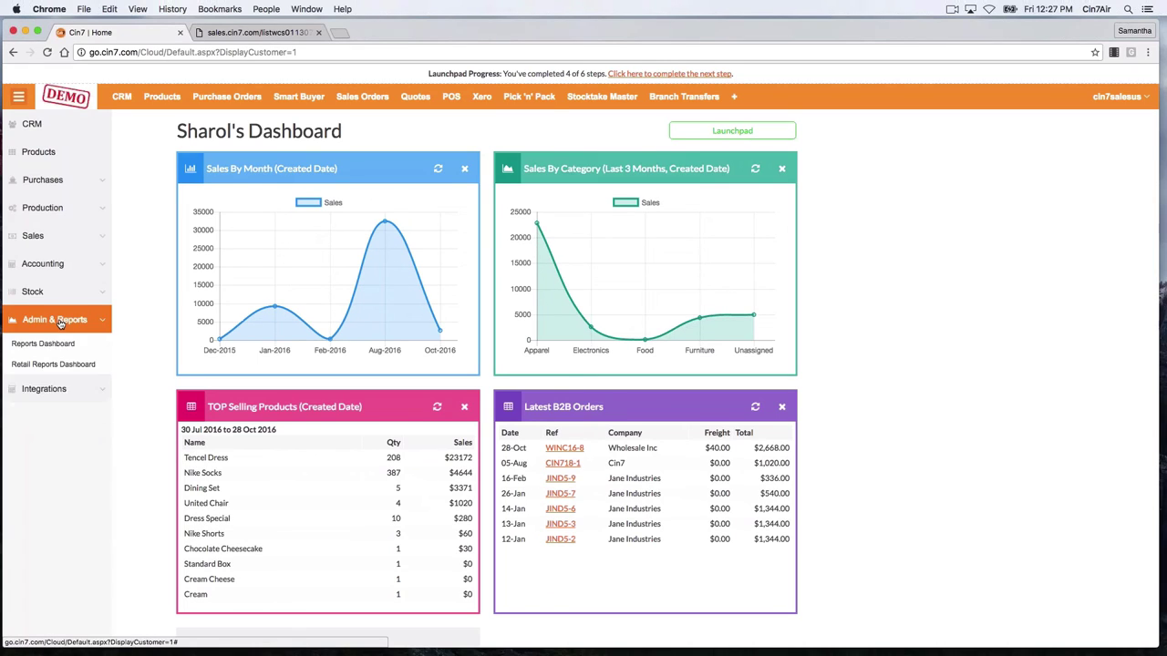